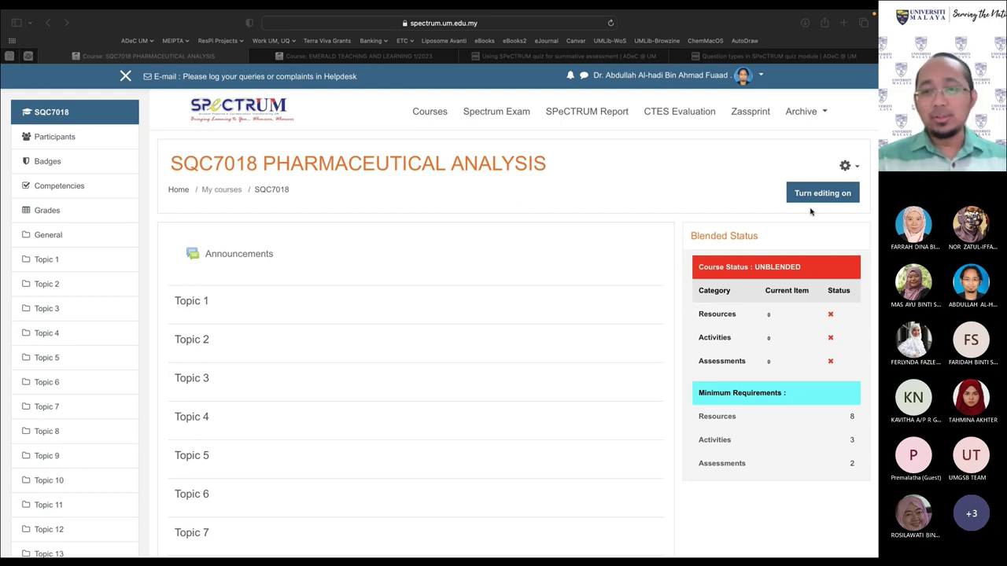
Turn on editing for the SQC7018 course page
{"action": "left_click", "coordinate": [845, 199]}
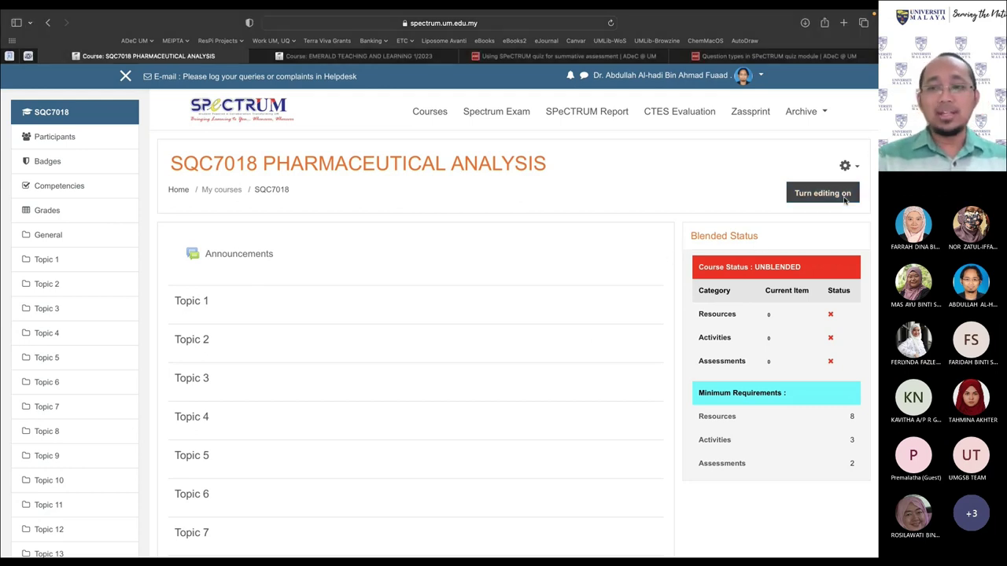
{"action": "left_click", "coordinate": [795, 200]}
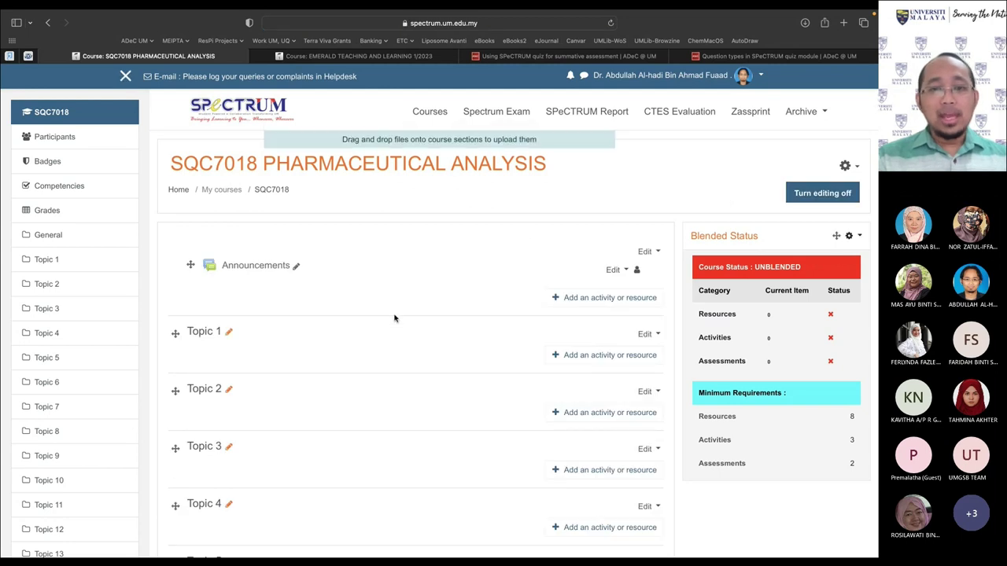
{"action": "left_click", "coordinate": [606, 302]}
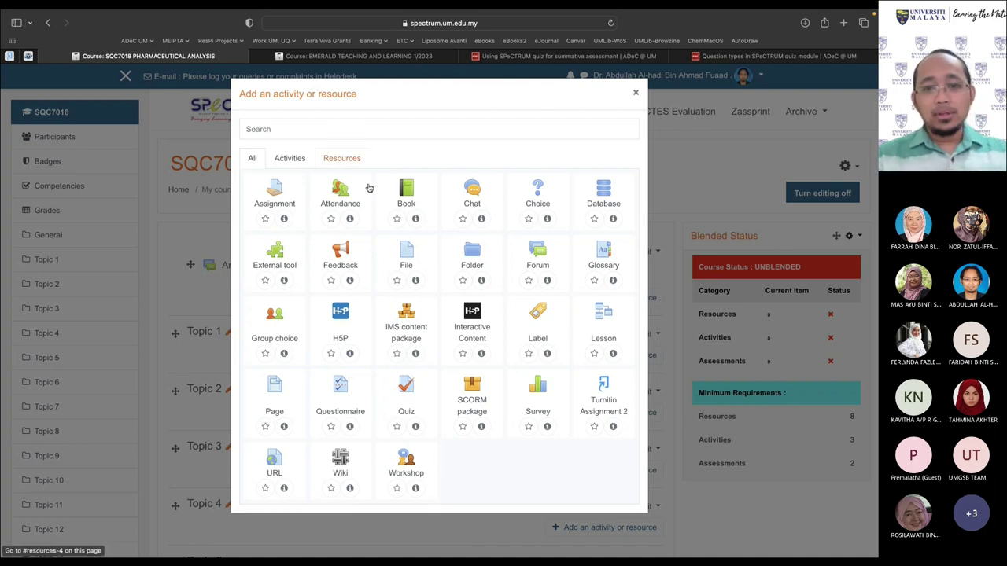
{"action": "left_click", "coordinate": [633, 95]}
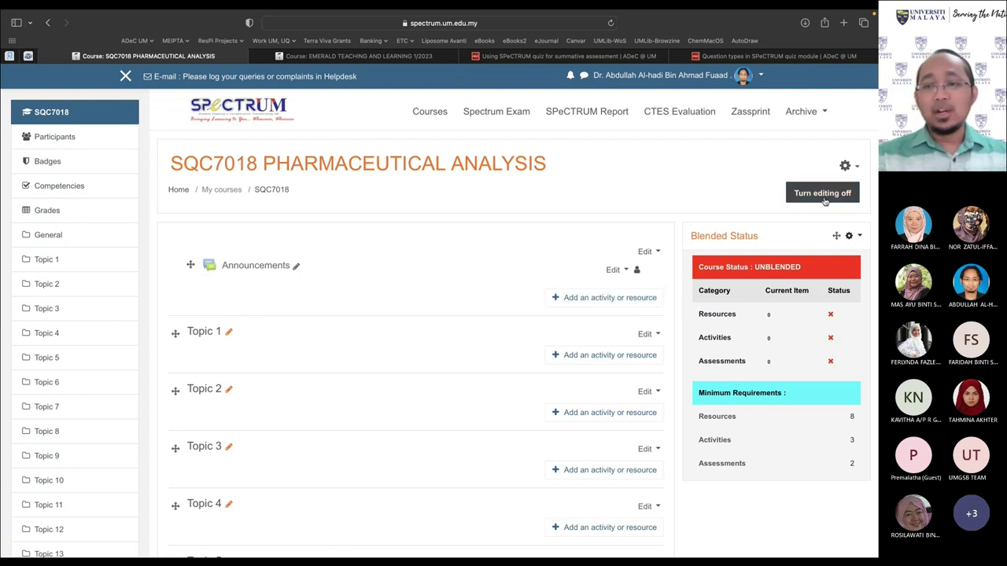
Add an Attendance activity to the course's general section, keeping the name Attendance, and save it back to the course page
{"action": "left_click", "coordinate": [617, 305]}
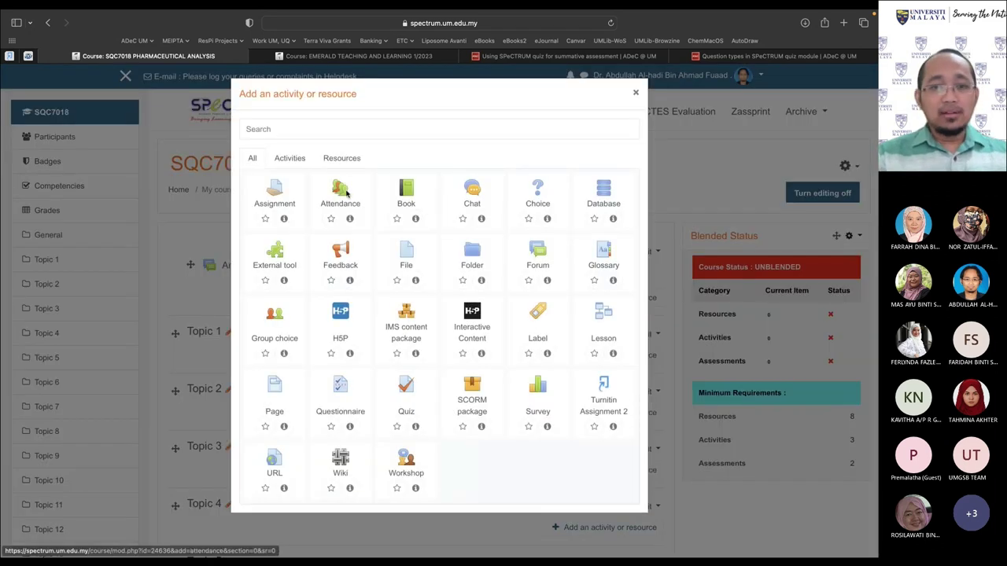
{"action": "left_click", "coordinate": [340, 188]}
{"action": "left_click", "coordinate": [417, 317]}
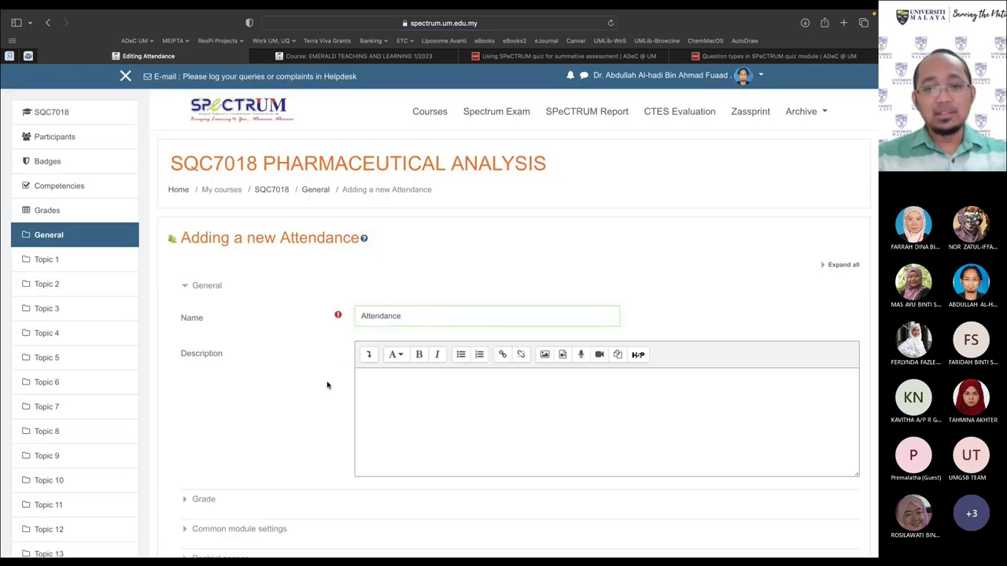
{"action": "scroll", "coordinate": [325, 384], "scroll_direction": "down", "scroll_amount": 3}
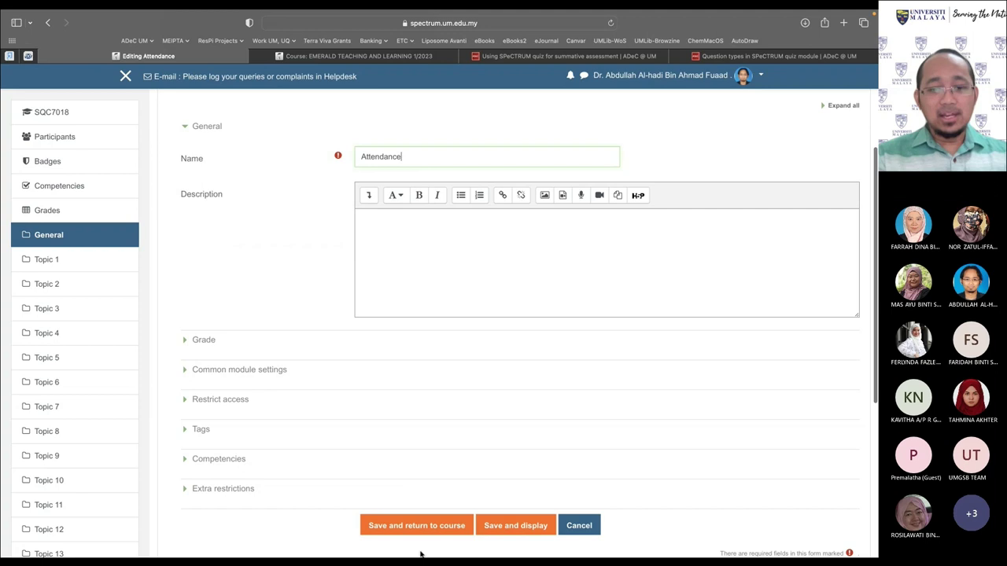
{"action": "left_click", "coordinate": [422, 527]}
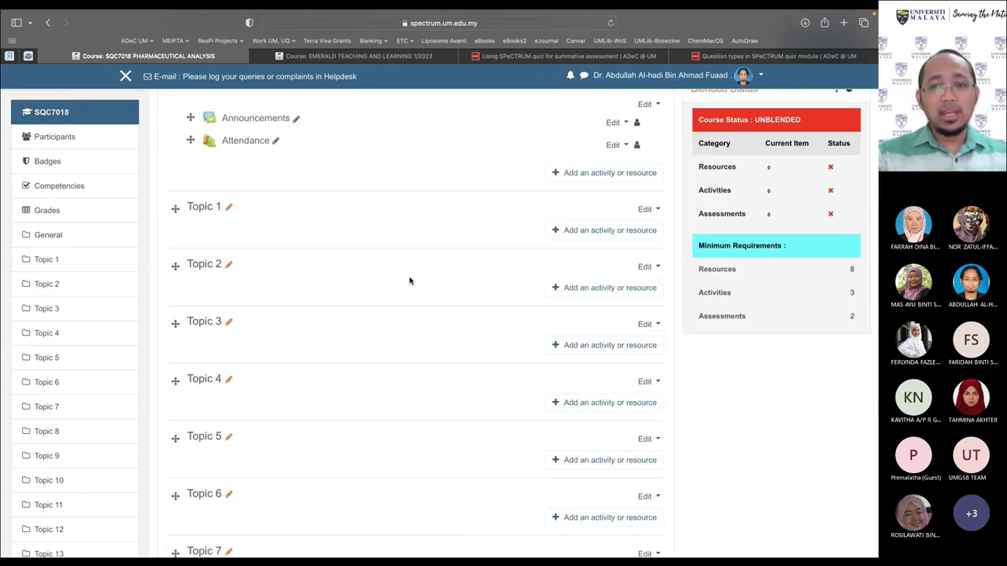
{"action": "scroll", "coordinate": [409, 281], "scroll_direction": "up", "scroll_amount": 3}
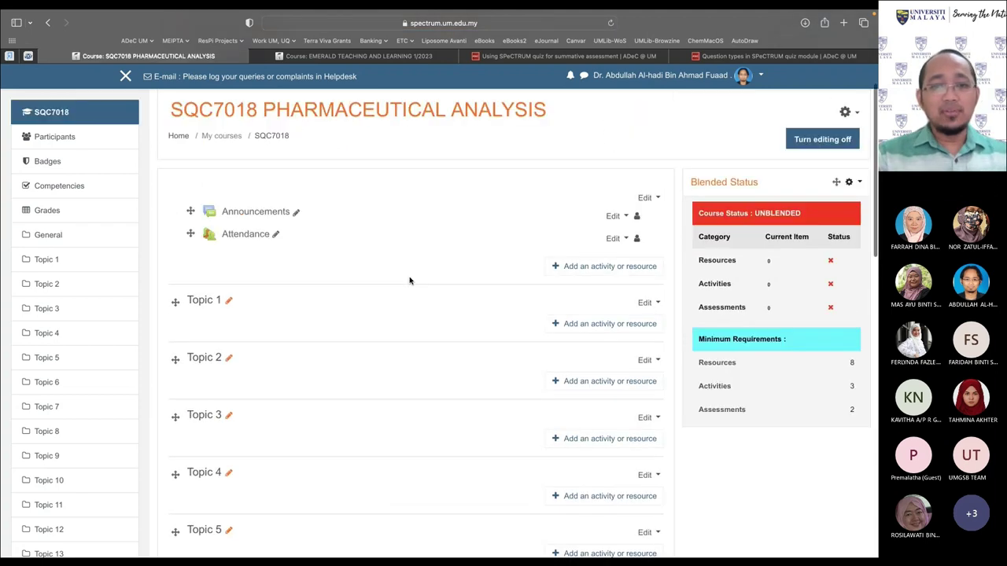
Start a new session in the Attendance activity and set its date to 14 March 2023
{"action": "left_click", "coordinate": [248, 236]}
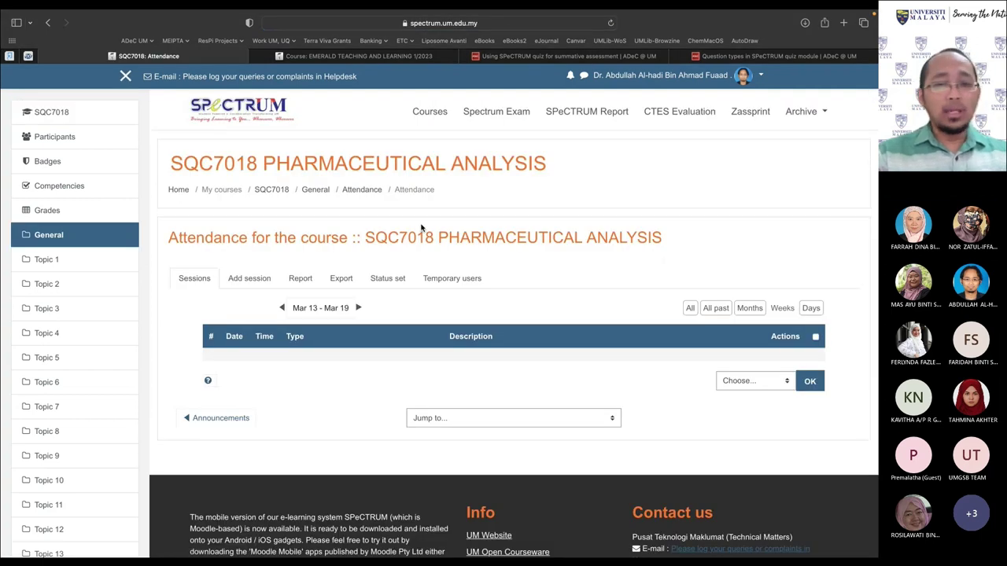
{"action": "left_click", "coordinate": [256, 283]}
{"action": "scroll", "coordinate": [327, 382], "scroll_direction": "down", "scroll_amount": 3}
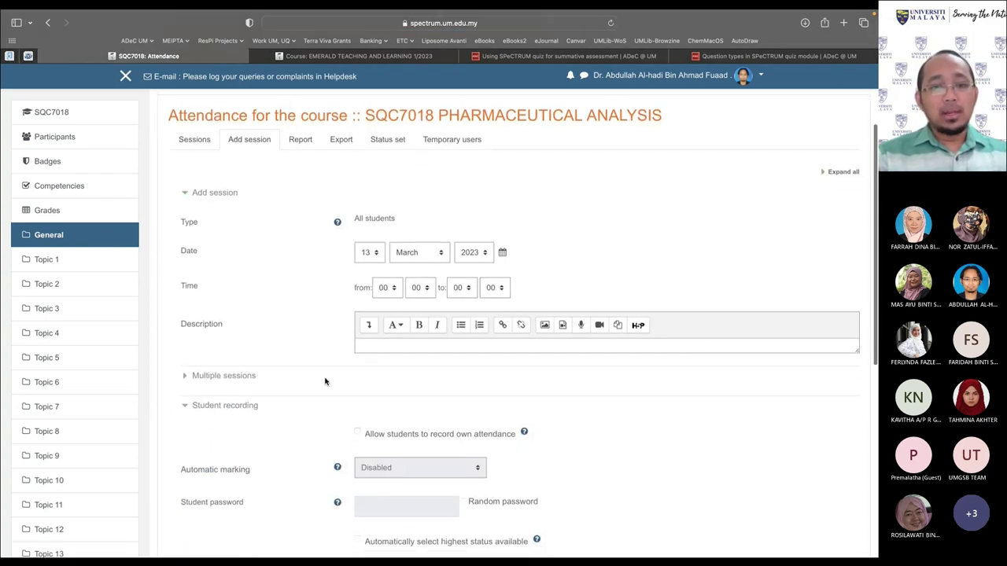
{"action": "left_click", "coordinate": [376, 252]}
{"action": "left_click", "coordinate": [365, 261]}
Set the session time from 17:30 to 20:30
{"action": "left_click", "coordinate": [387, 288]}
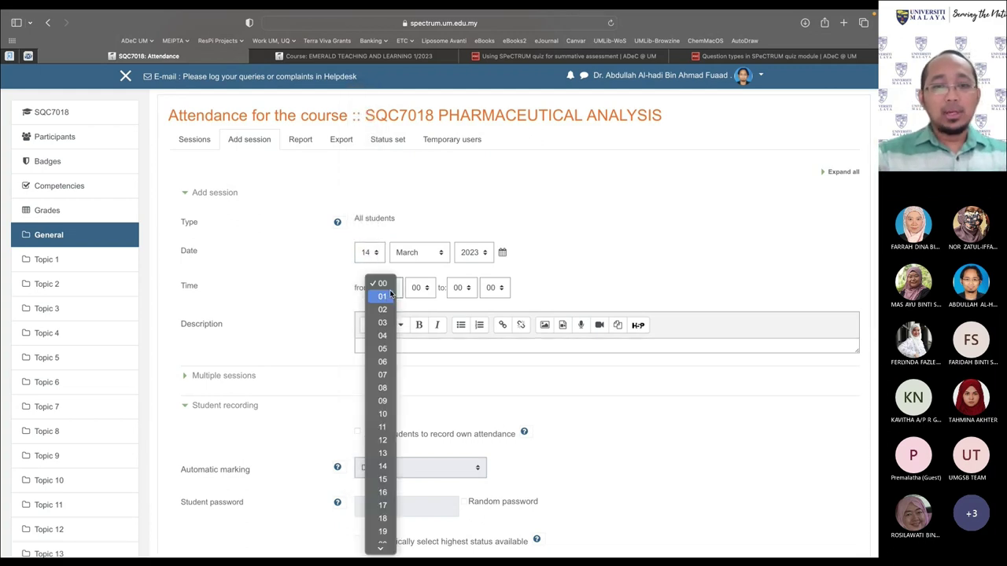
{"action": "left_click", "coordinate": [382, 503]}
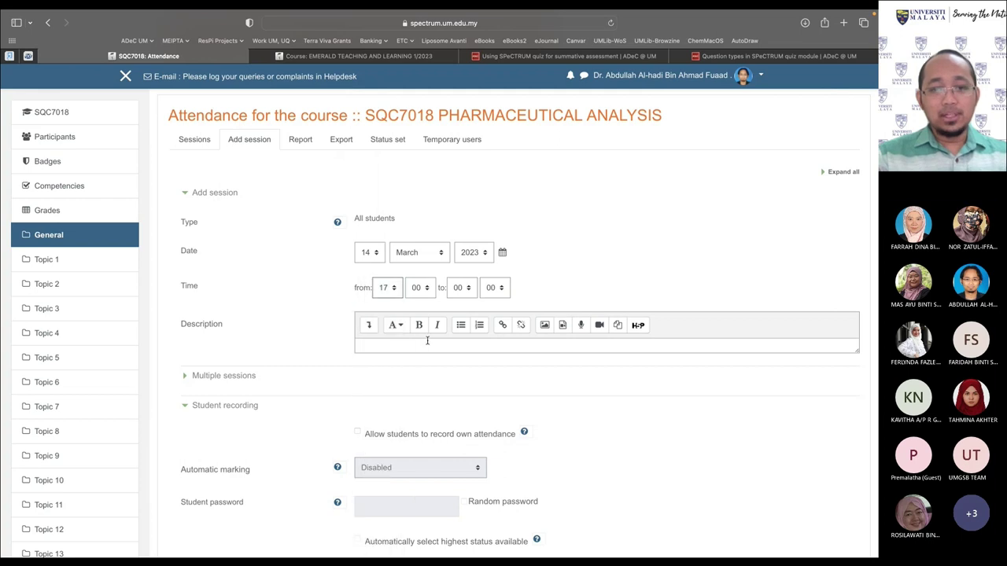
{"action": "left_click", "coordinate": [417, 288]}
{"action": "left_click", "coordinate": [415, 361]}
{"action": "left_click", "coordinate": [461, 288]}
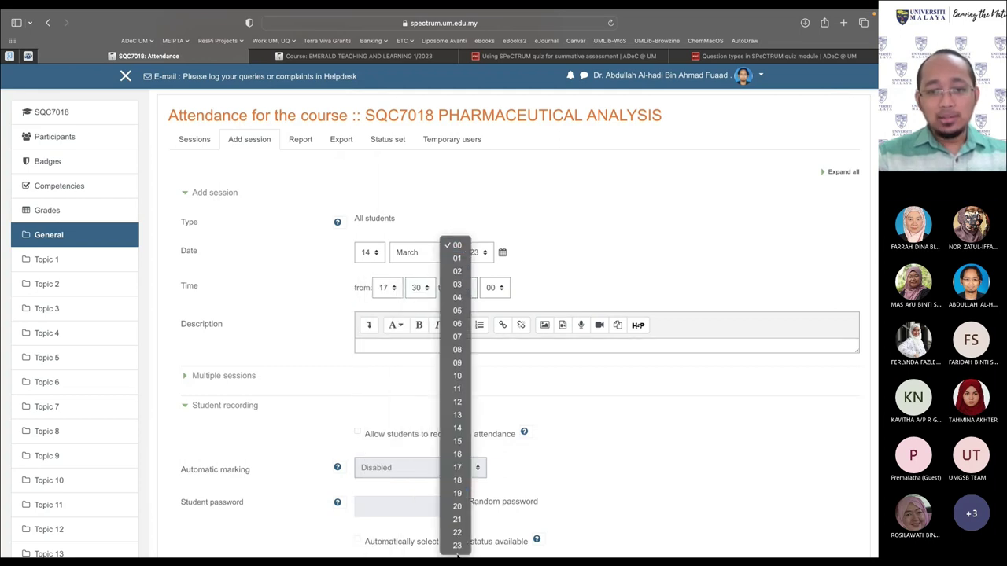
{"action": "left_click", "coordinate": [461, 510]}
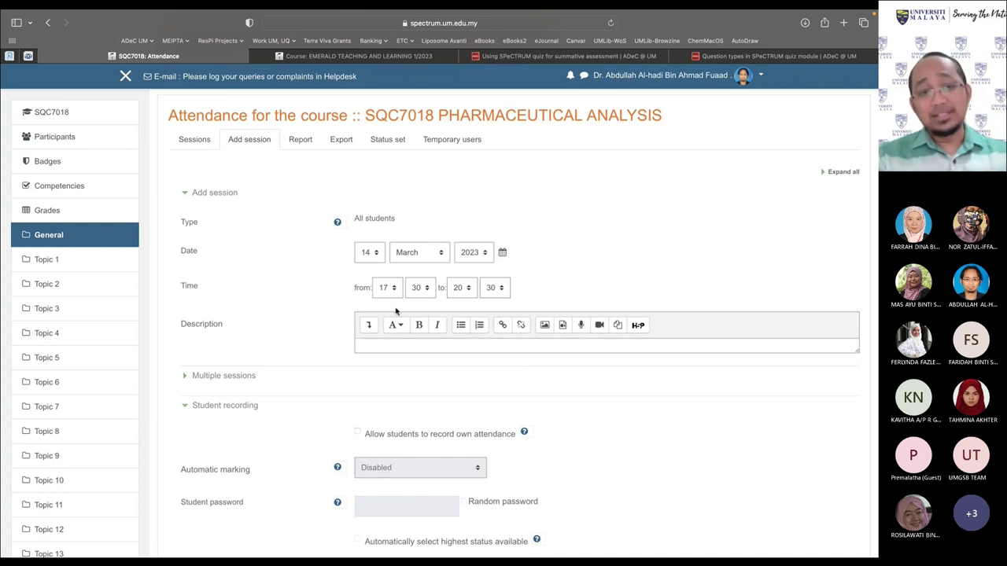
Enable repeating of the session under Multiple sessions and have it repeat on Tuesday
{"action": "left_click", "coordinate": [209, 377]}
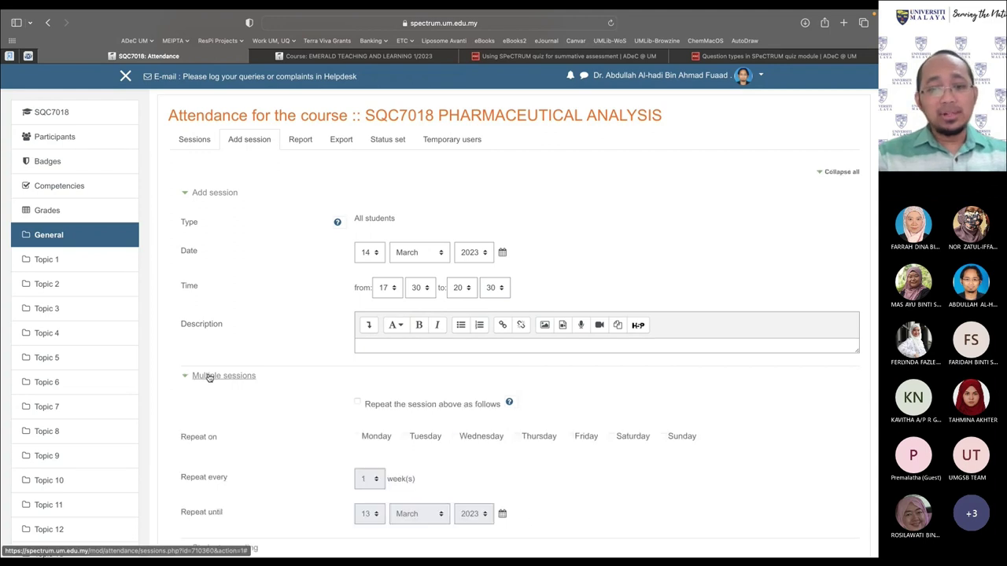
{"action": "left_click", "coordinate": [356, 403]}
{"action": "scroll", "coordinate": [323, 421], "scroll_direction": "down", "scroll_amount": 3}
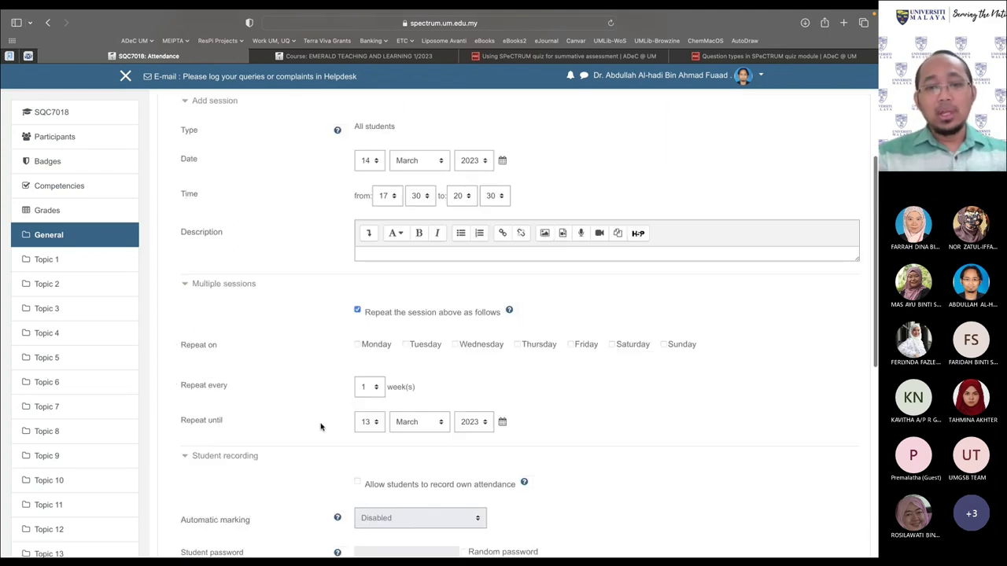
{"action": "left_click", "coordinate": [405, 338]}
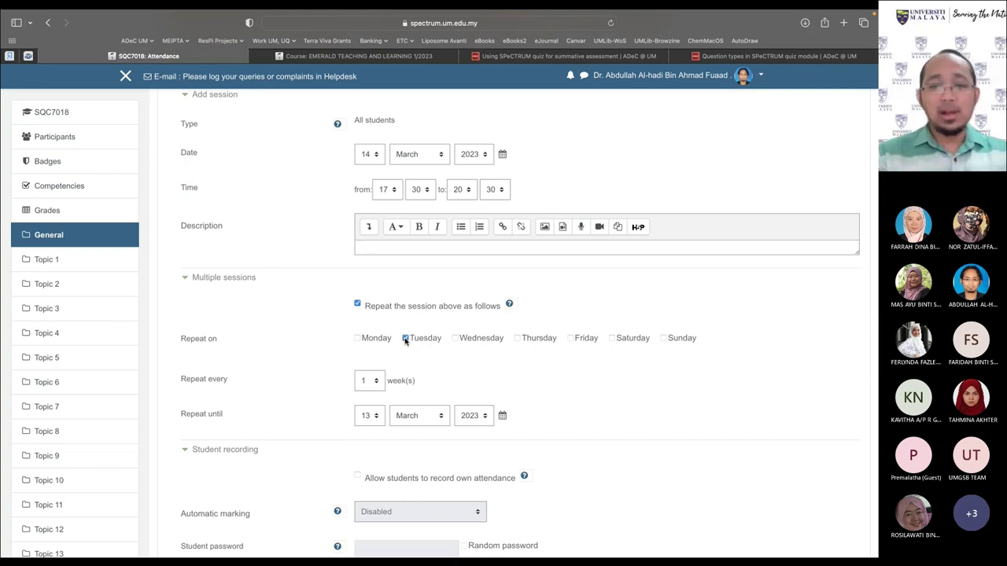
{"action": "left_click", "coordinate": [535, 339]}
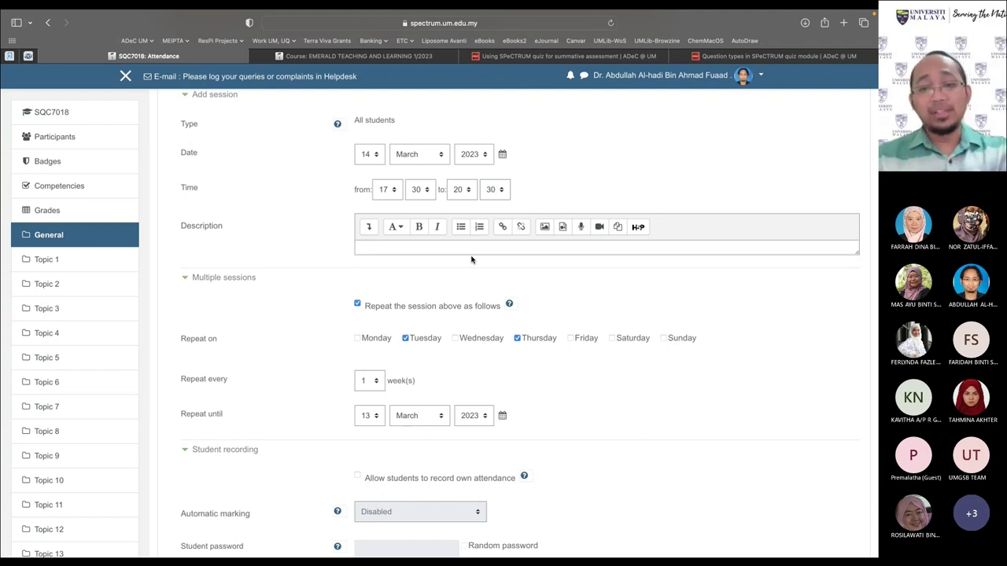
{"action": "left_click", "coordinate": [618, 340]}
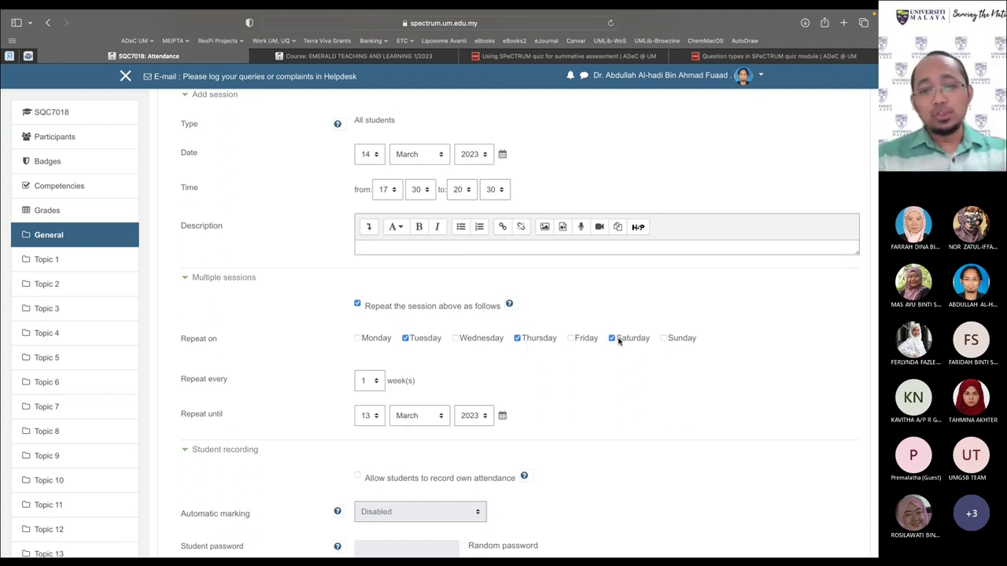
{"action": "left_click", "coordinate": [618, 339]}
{"action": "left_click", "coordinate": [535, 339]}
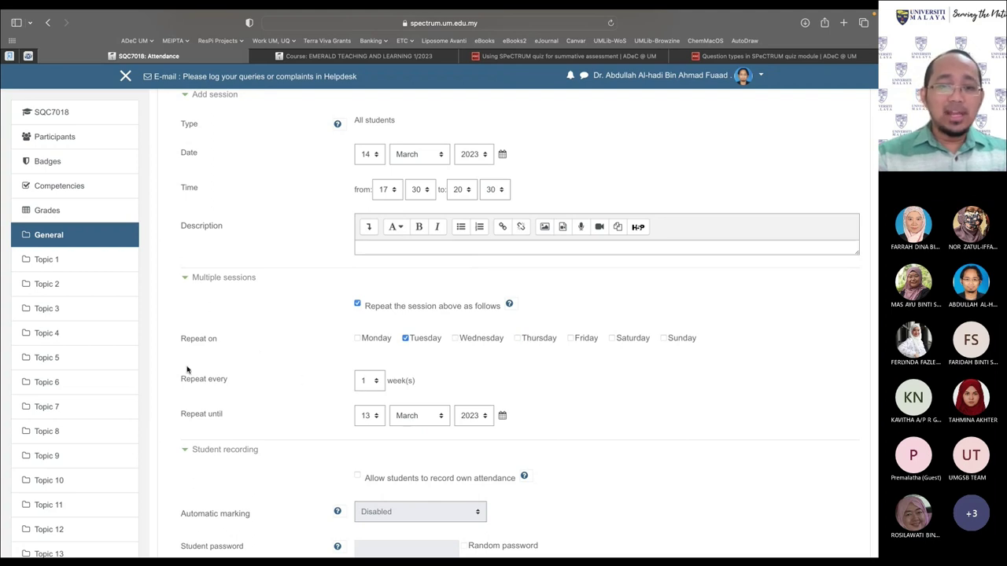
Set the repeat end date to 20 June 2023
{"action": "left_click", "coordinate": [502, 416]}
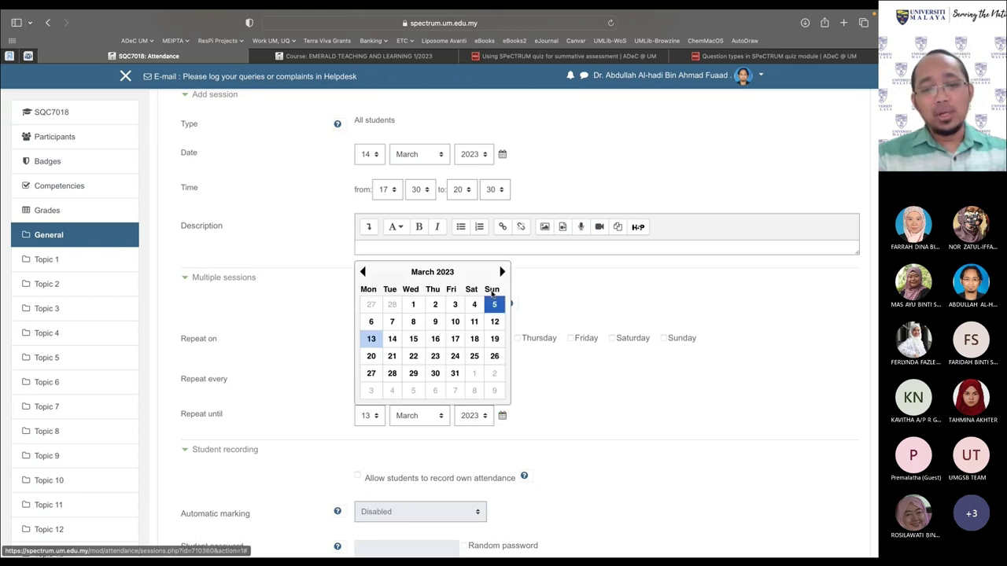
{"action": "left_click", "coordinate": [502, 271]}
{"action": "left_click", "coordinate": [501, 271]}
{"action": "left_click", "coordinate": [502, 271]}
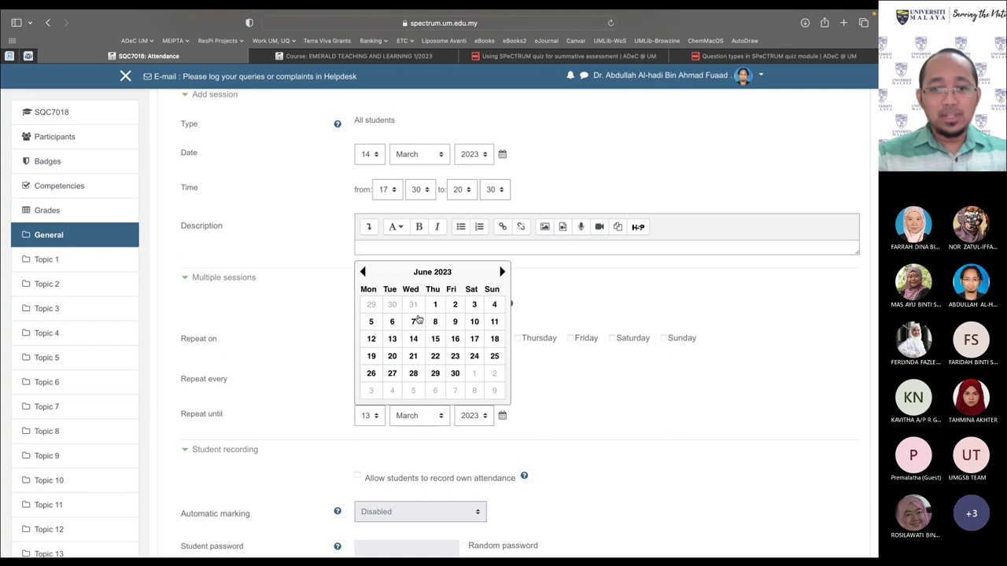
{"action": "left_click", "coordinate": [394, 361]}
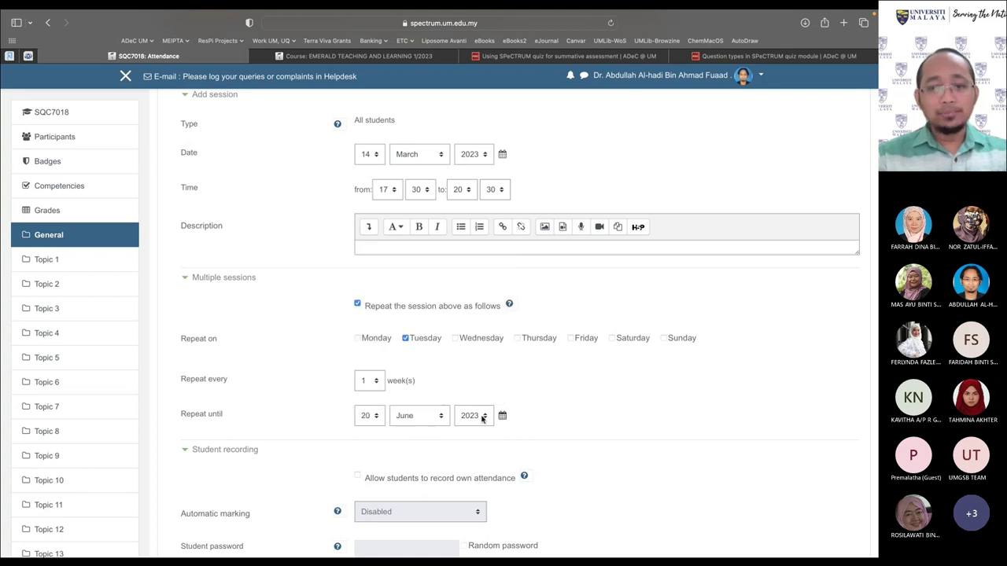
Allow students to record their own attendance for the sessions
{"action": "scroll", "coordinate": [535, 401], "scroll_direction": "down", "scroll_amount": 5}
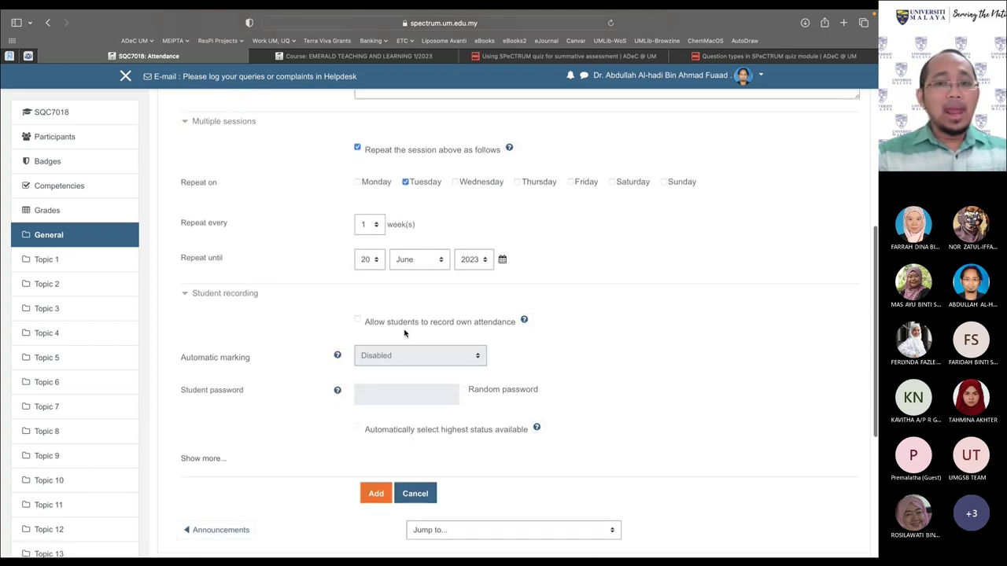
{"action": "left_click", "coordinate": [358, 321]}
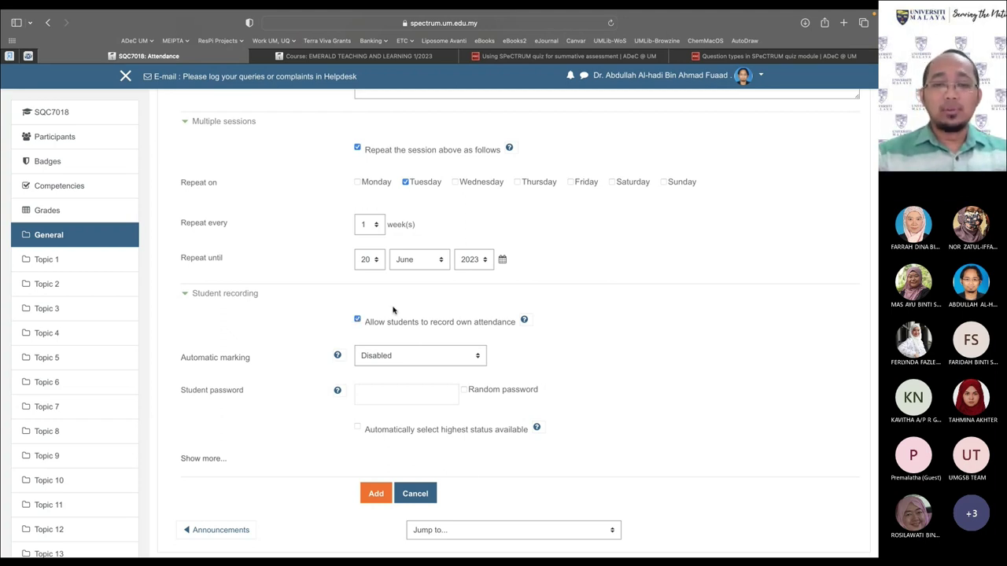
{"action": "left_click", "coordinate": [358, 321]}
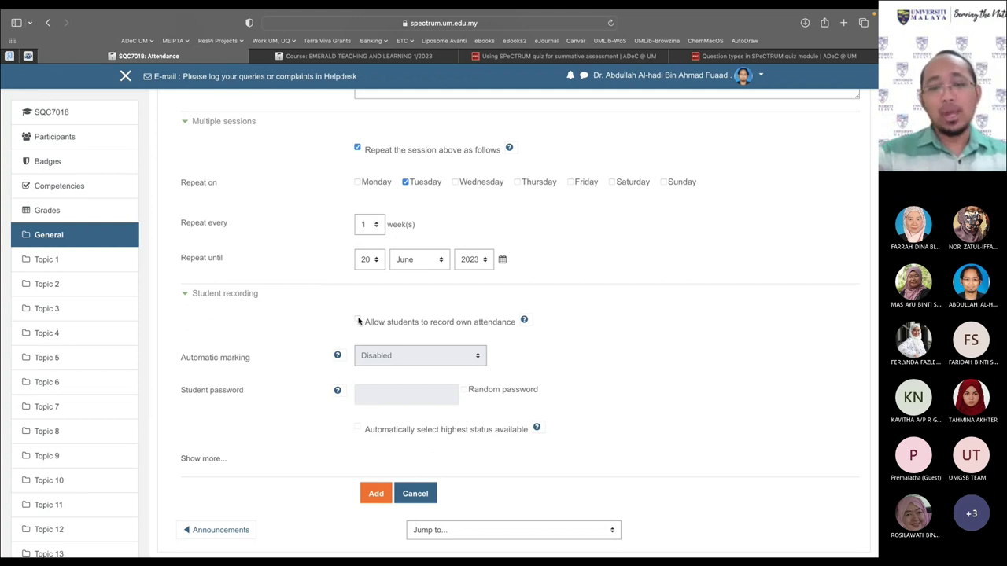
{"action": "left_click", "coordinate": [358, 321]}
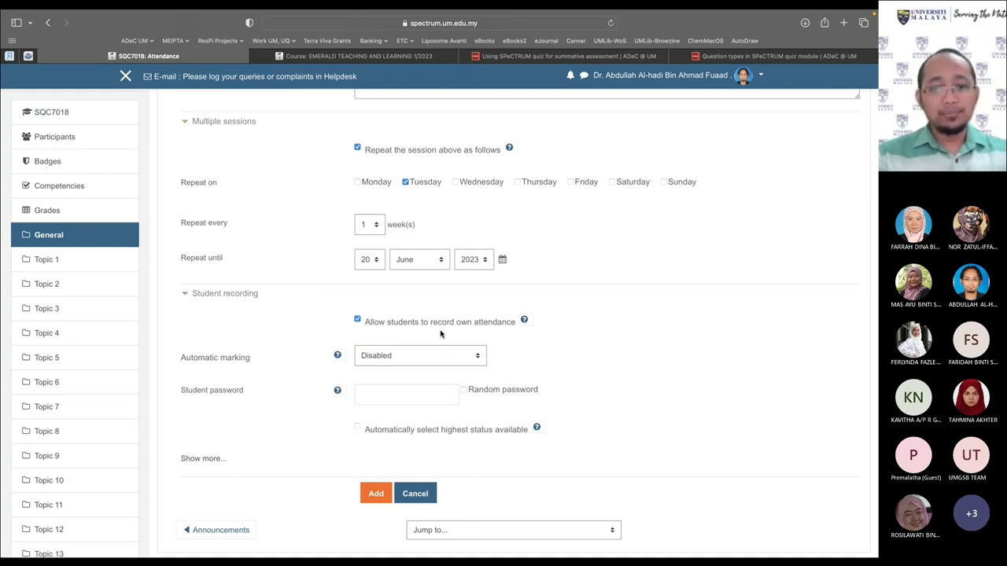
Read the help on automatic marking, check its available options and keep it set to Disabled
{"action": "left_click", "coordinate": [338, 356]}
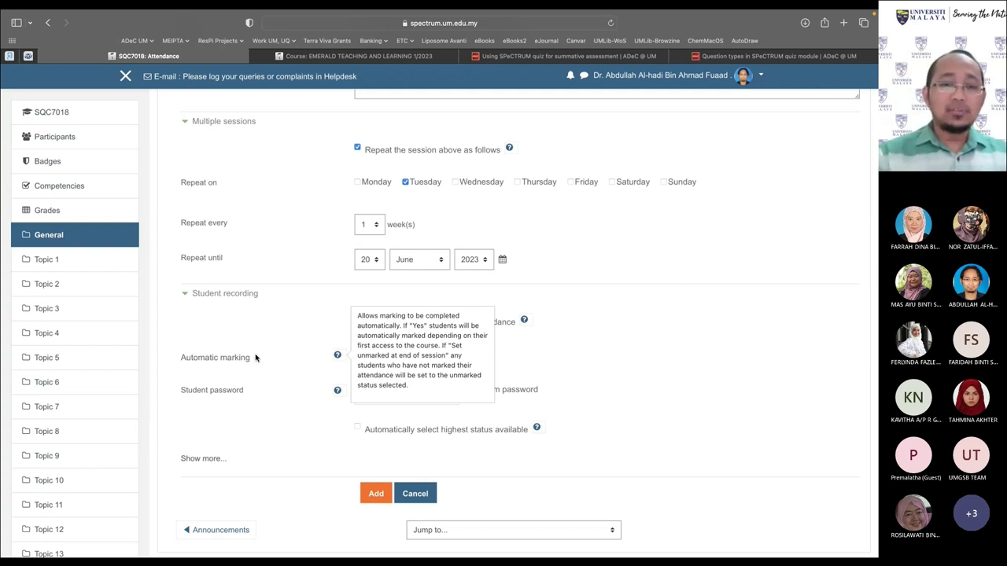
{"action": "left_click", "coordinate": [297, 351]}
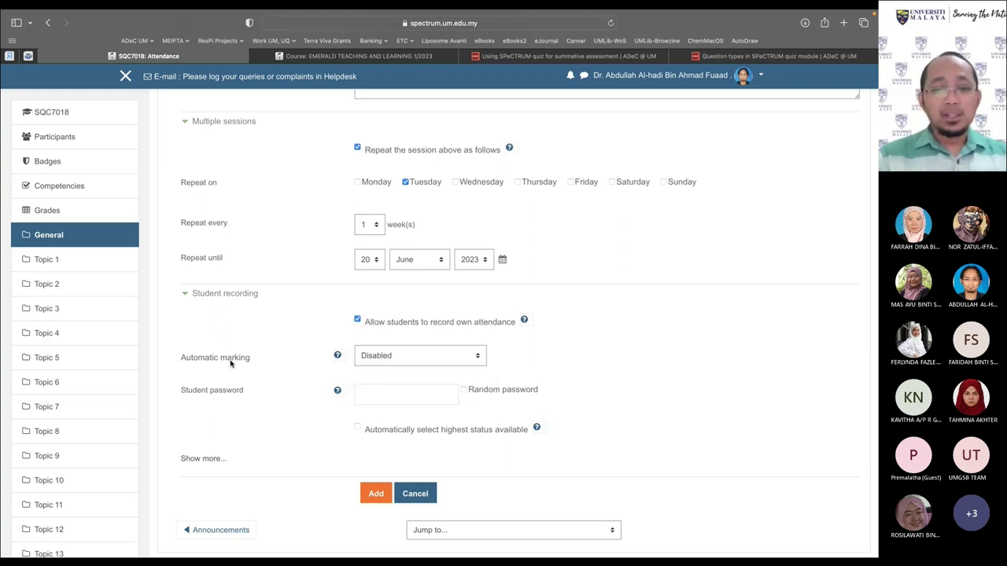
{"action": "left_click", "coordinate": [403, 356]}
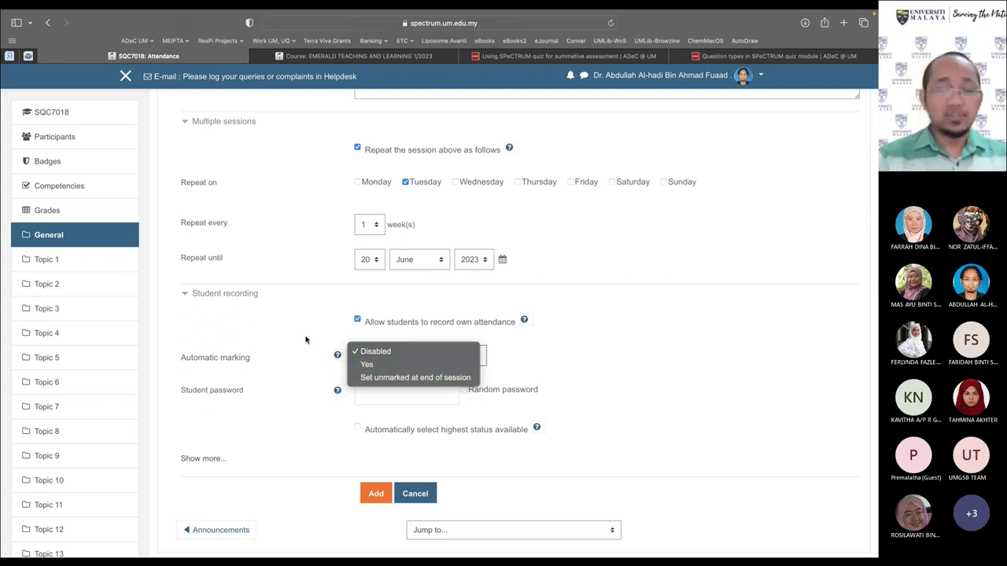
{"action": "left_click", "coordinate": [380, 352]}
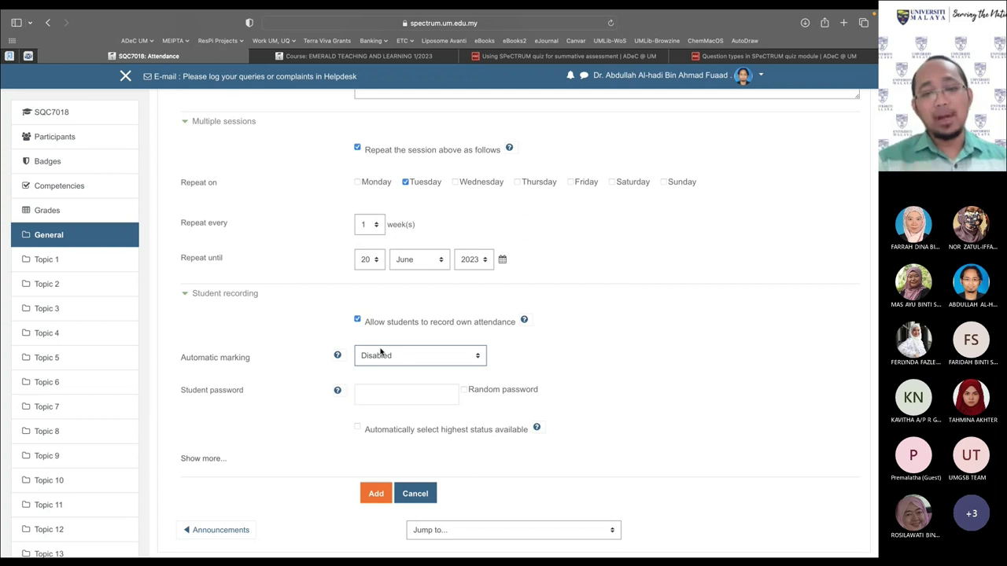
Add the repeating attendance sessions and review the generated session list
{"action": "left_click", "coordinate": [377, 494]}
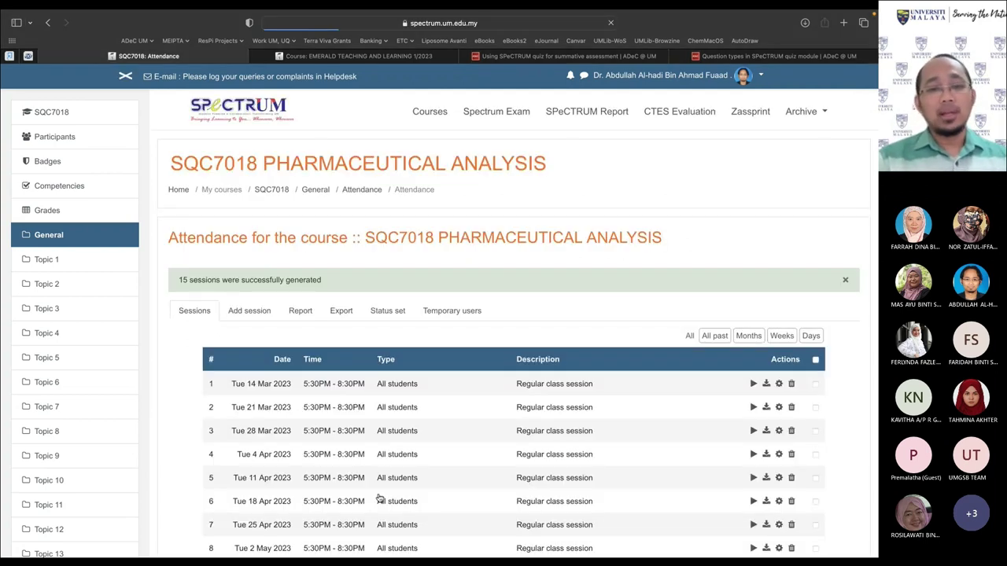
{"action": "scroll", "coordinate": [364, 403], "scroll_direction": "down", "scroll_amount": 5}
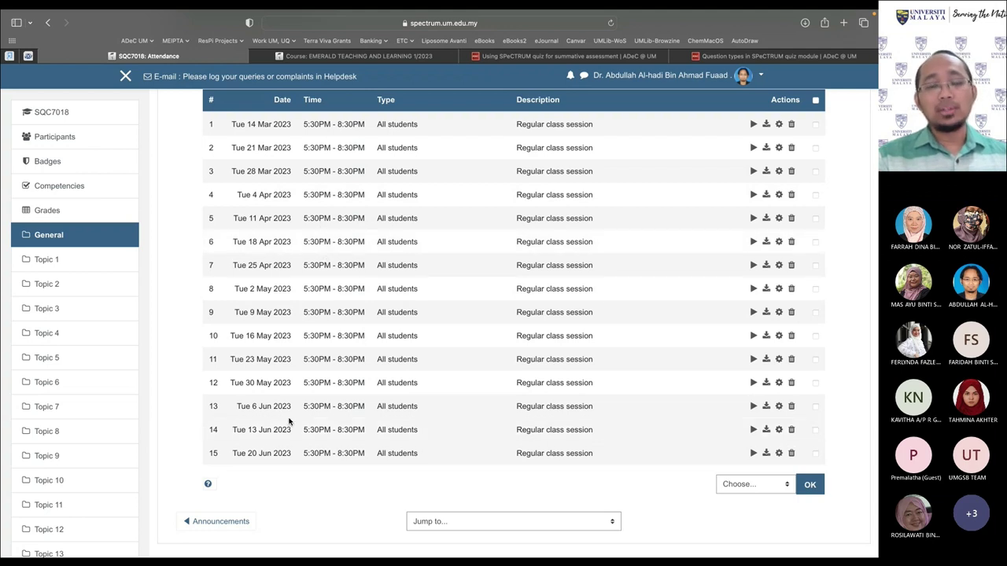
{"action": "left_click_drag", "start_coordinate": [208, 291], "coordinate": [431, 285]}
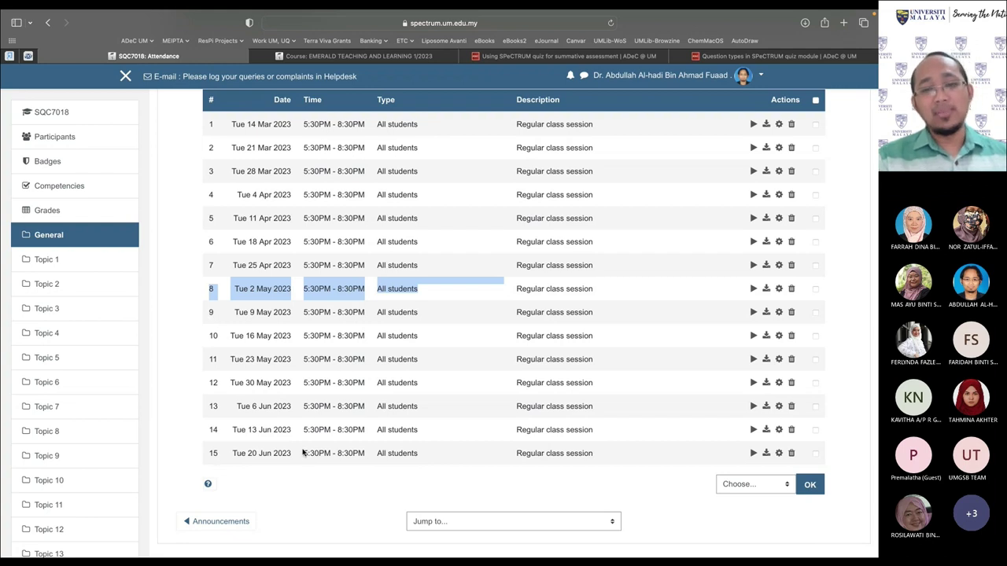
Delete the 2 May 2023 session from the attendance list and confirm its removal
{"action": "left_click", "coordinate": [789, 289]}
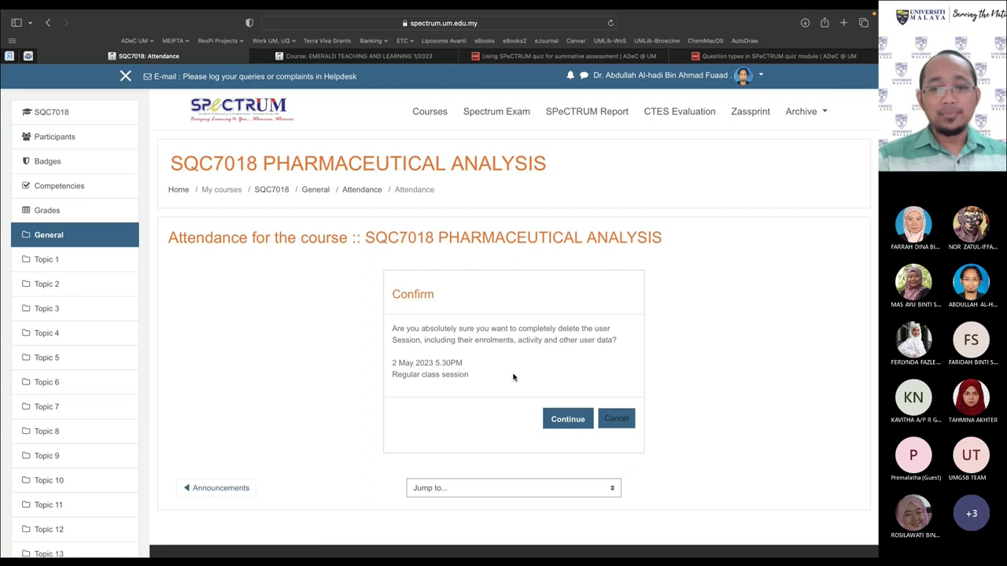
{"action": "left_click", "coordinate": [560, 421]}
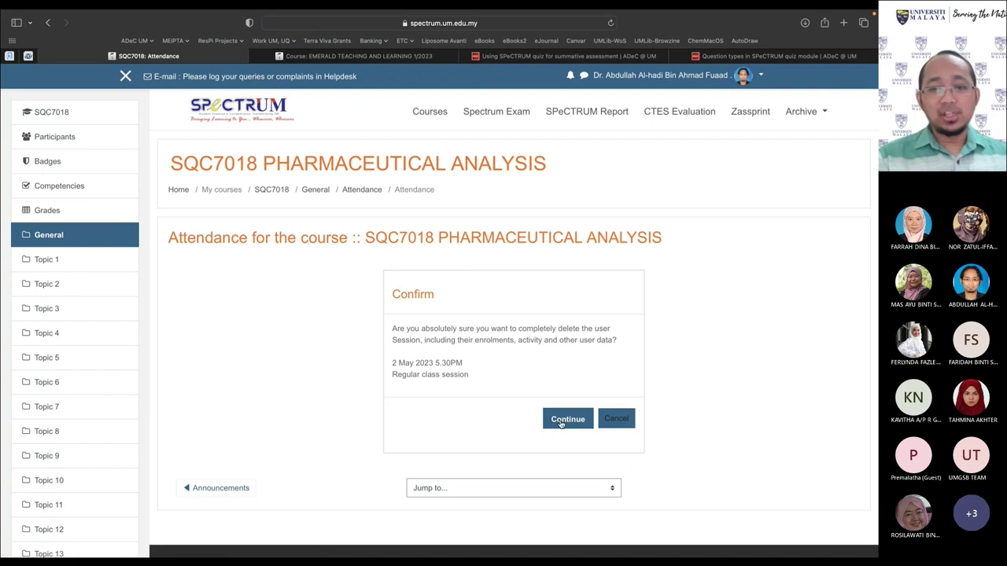
{"action": "scroll", "coordinate": [238, 445], "scroll_direction": "down", "scroll_amount": 3}
{"action": "scroll", "coordinate": [238, 445], "scroll_direction": "down", "scroll_amount": 1}
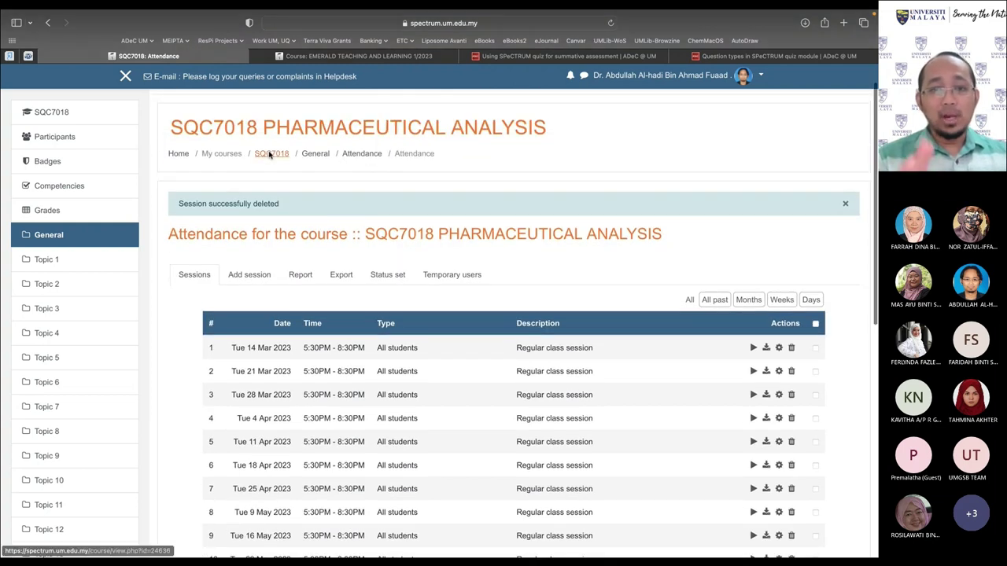
Return to the SQC7018 course page and switch to the Student role
{"action": "left_click", "coordinate": [267, 155]}
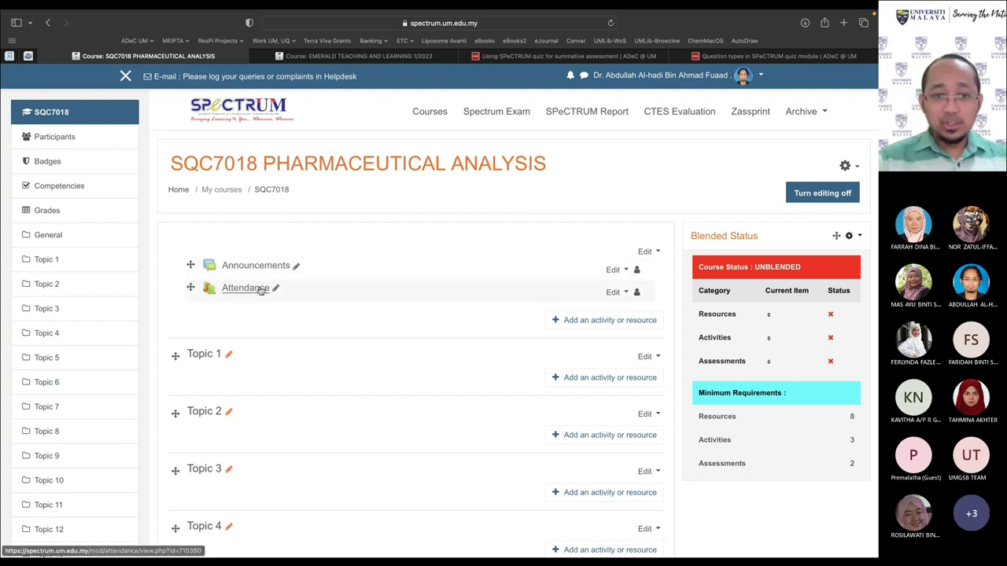
{"action": "left_click", "coordinate": [747, 75]}
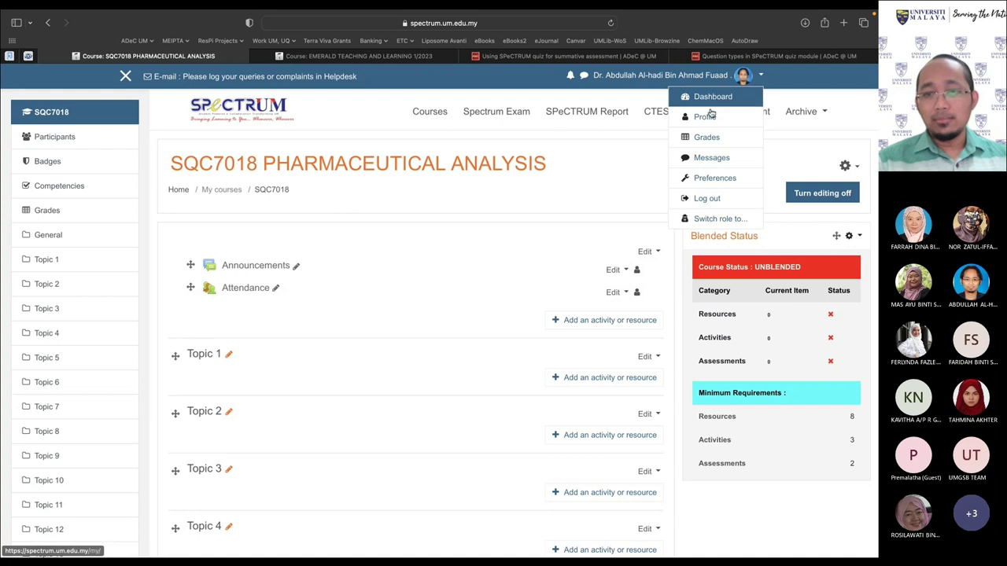
{"action": "left_click", "coordinate": [719, 221]}
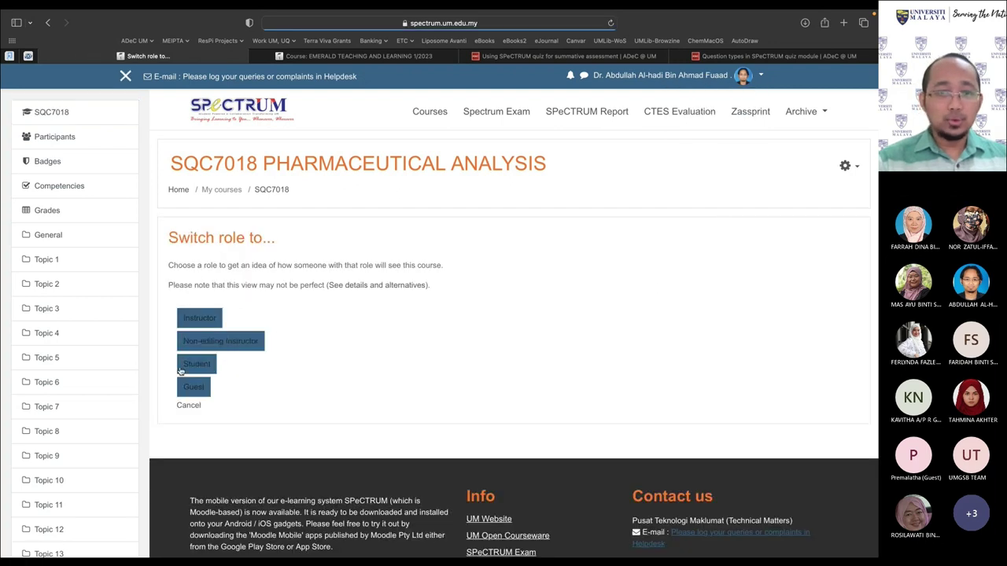
{"action": "left_click", "coordinate": [211, 361]}
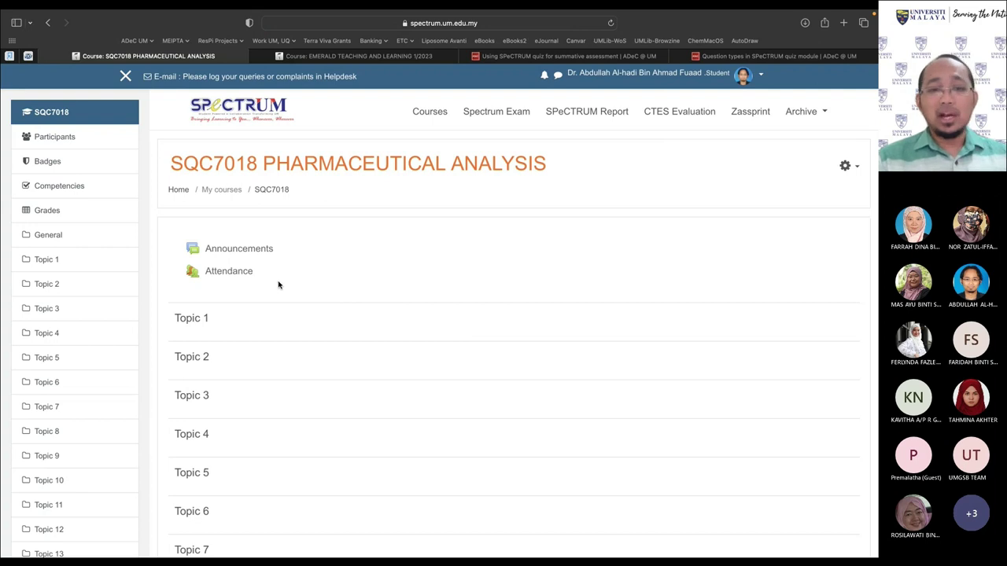
Open the Attendance activity as a student and examine its session dates, times, status and points through 20 June 2023
{"action": "left_click", "coordinate": [234, 273]}
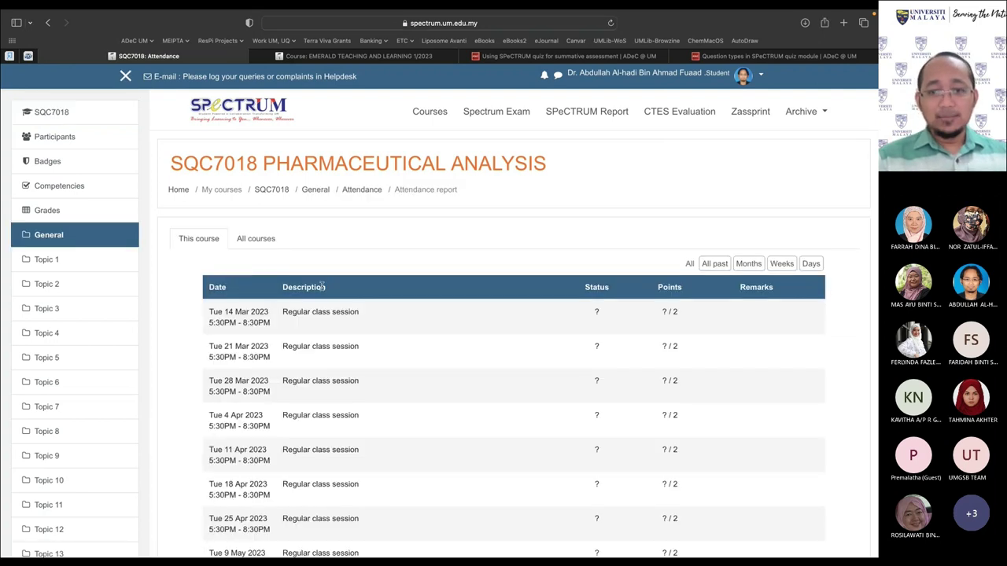
{"action": "scroll", "coordinate": [460, 319], "scroll_direction": "down", "scroll_amount": 4}
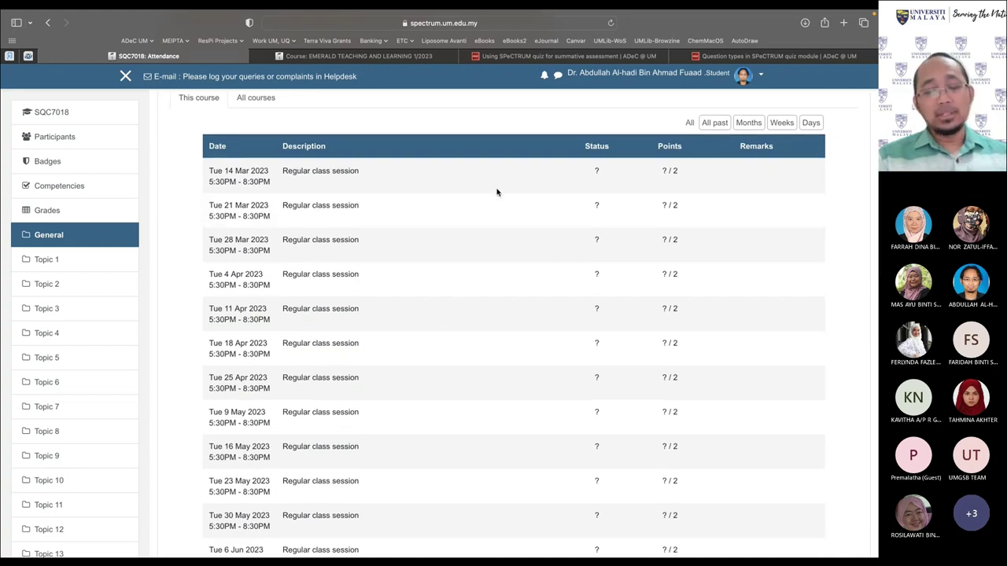
{"action": "scroll", "coordinate": [496, 191], "scroll_direction": "up", "scroll_amount": 2}
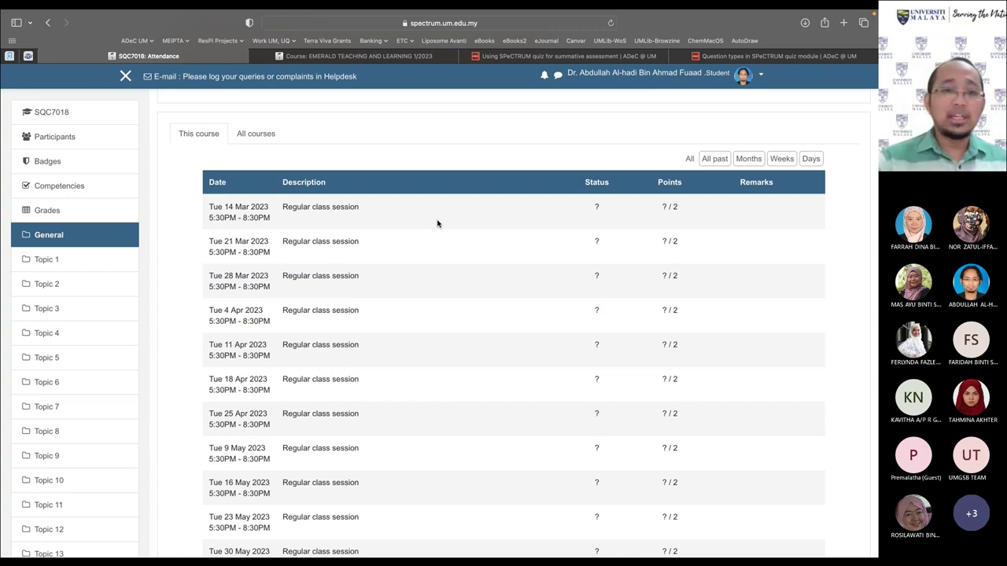
{"action": "left_click_drag", "start_coordinate": [209, 217], "coordinate": [275, 220]}
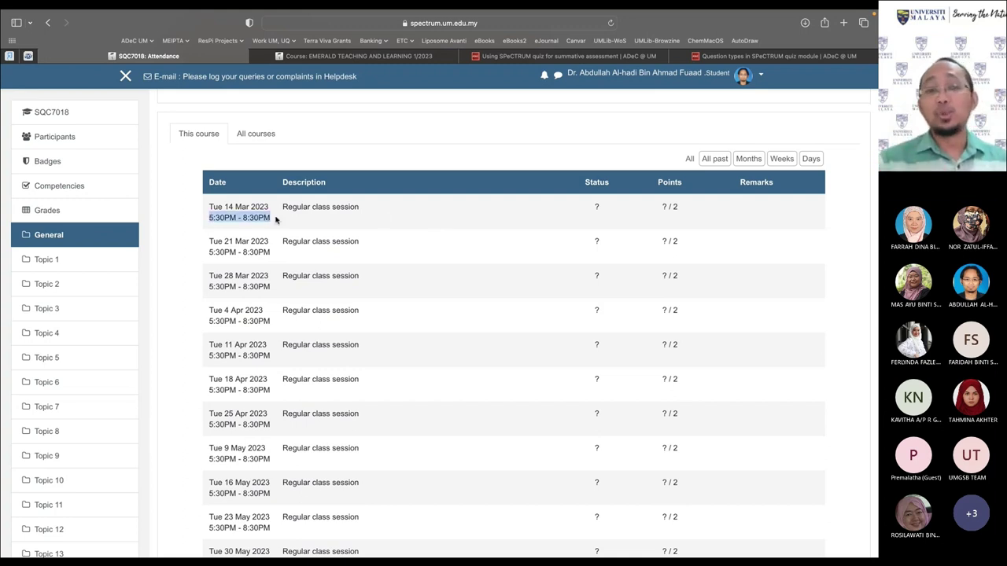
{"action": "scroll", "coordinate": [474, 304], "scroll_direction": "down", "scroll_amount": 3}
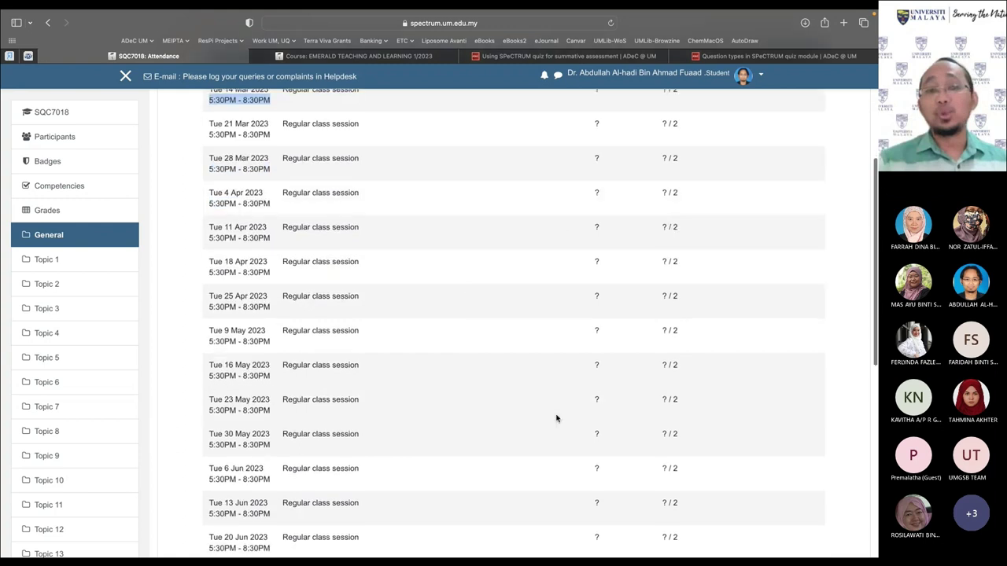
{"action": "scroll", "coordinate": [556, 419], "scroll_direction": "down", "scroll_amount": 3}
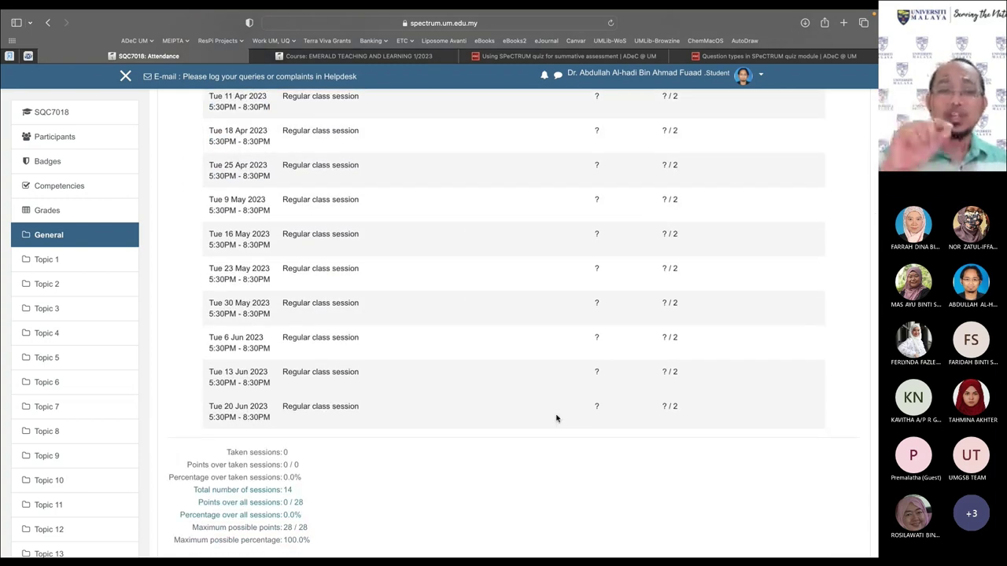
{"action": "mouse_move", "coordinate": [252, 406]}
{"action": "left_mouse_down"}
{"action": "mouse_move", "coordinate": [209, 416]}
{"action": "mouse_move", "coordinate": [262, 417]}
{"action": "left_mouse_up"}
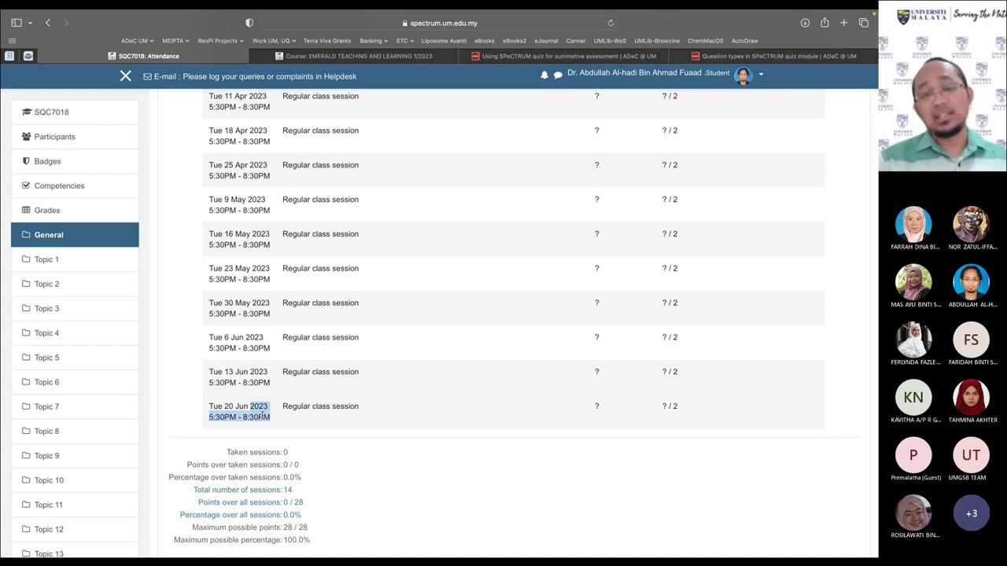
{"action": "scroll", "coordinate": [303, 354], "scroll_direction": "up", "scroll_amount": 9}
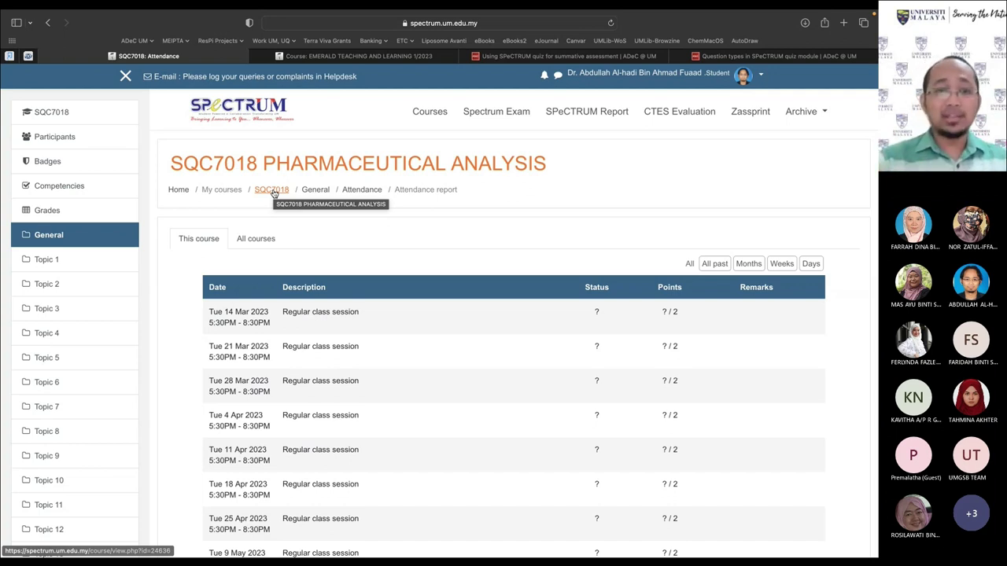
Go back to the SQC7018 course page, return to the normal role and turn course editing on
{"action": "left_click", "coordinate": [273, 191]}
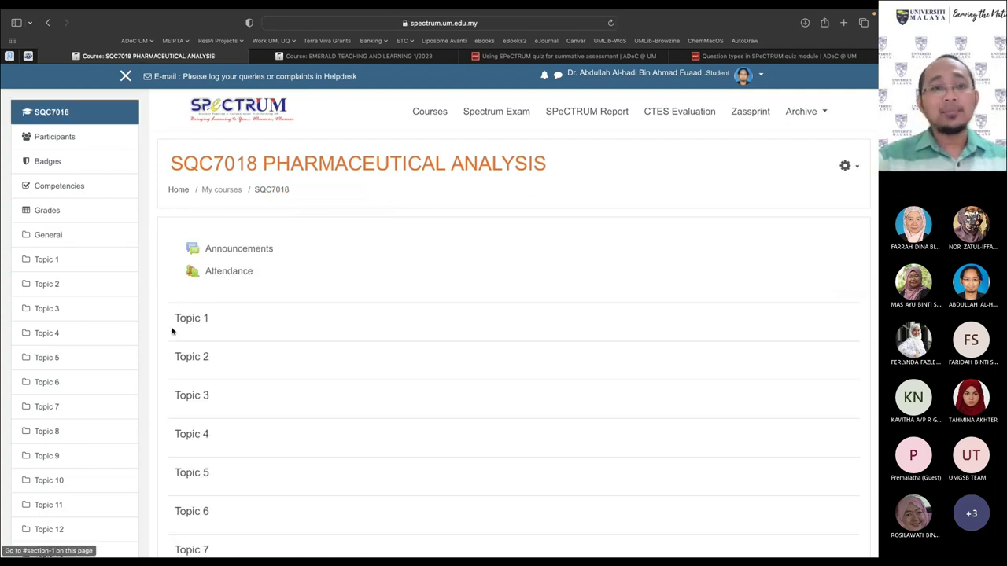
{"action": "scroll", "coordinate": [81, 400], "scroll_direction": "down", "scroll_amount": 10}
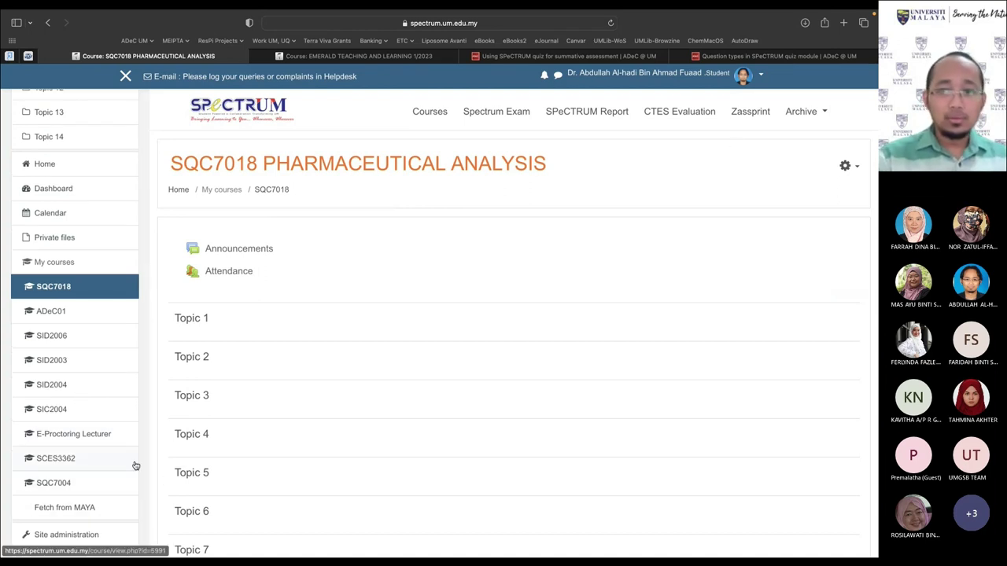
{"action": "left_click", "coordinate": [741, 74]}
{"action": "left_click", "coordinate": [687, 220]}
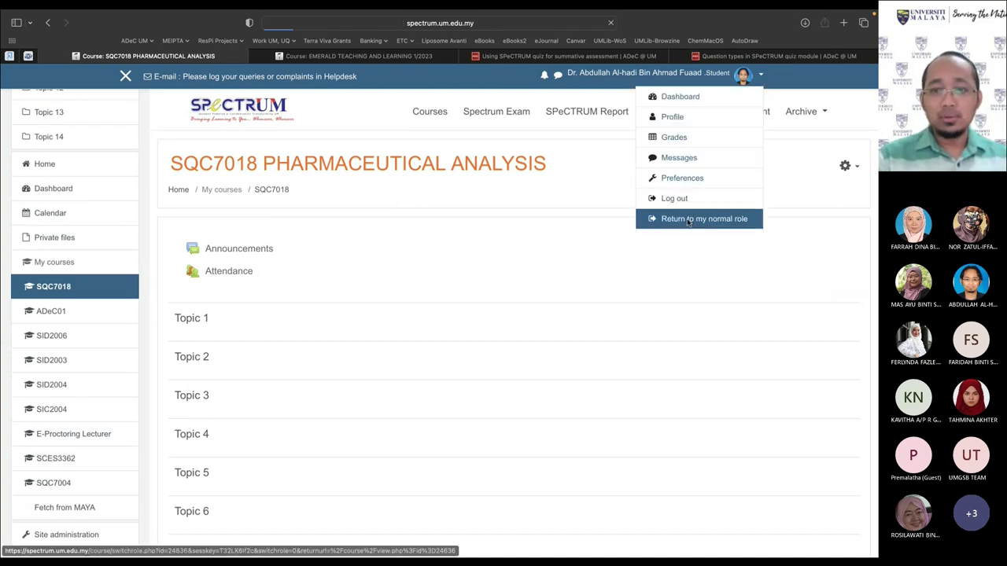
{"action": "scroll", "coordinate": [99, 376], "scroll_direction": "down", "scroll_amount": 3}
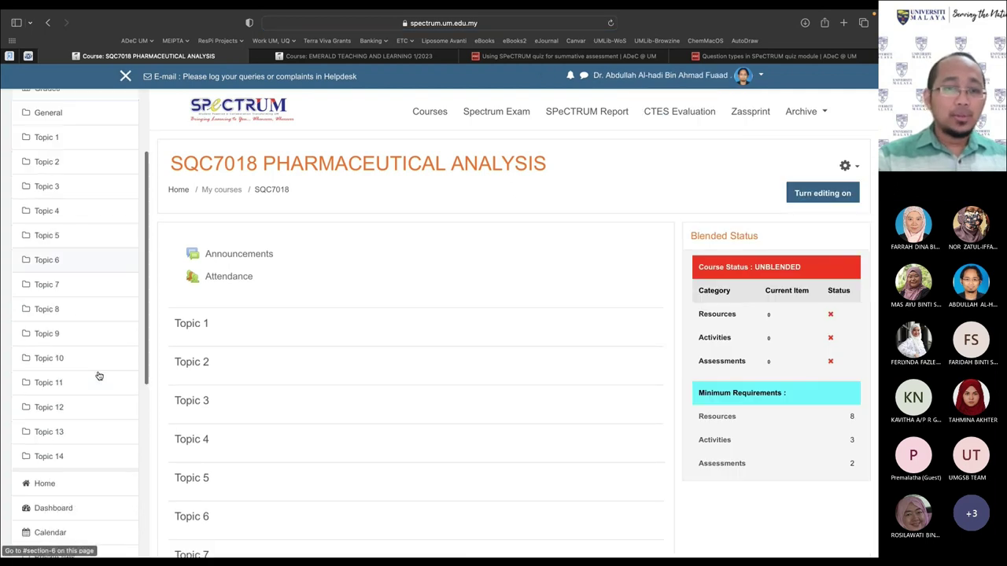
{"action": "scroll", "coordinate": [99, 376], "scroll_direction": "down", "scroll_amount": 5}
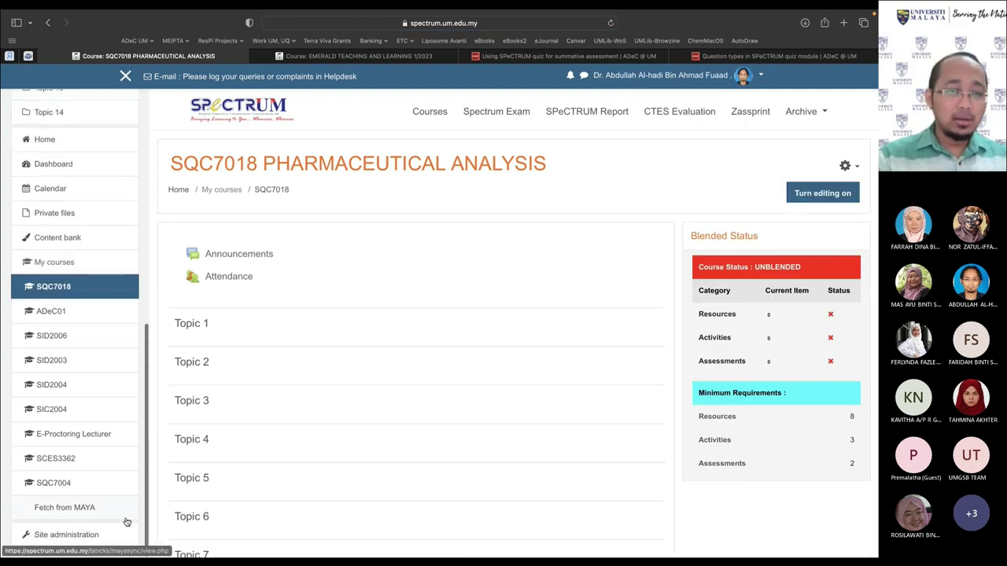
{"action": "left_click", "coordinate": [822, 193]}
{"action": "scroll", "coordinate": [47, 393], "scroll_direction": "down", "scroll_amount": 10}
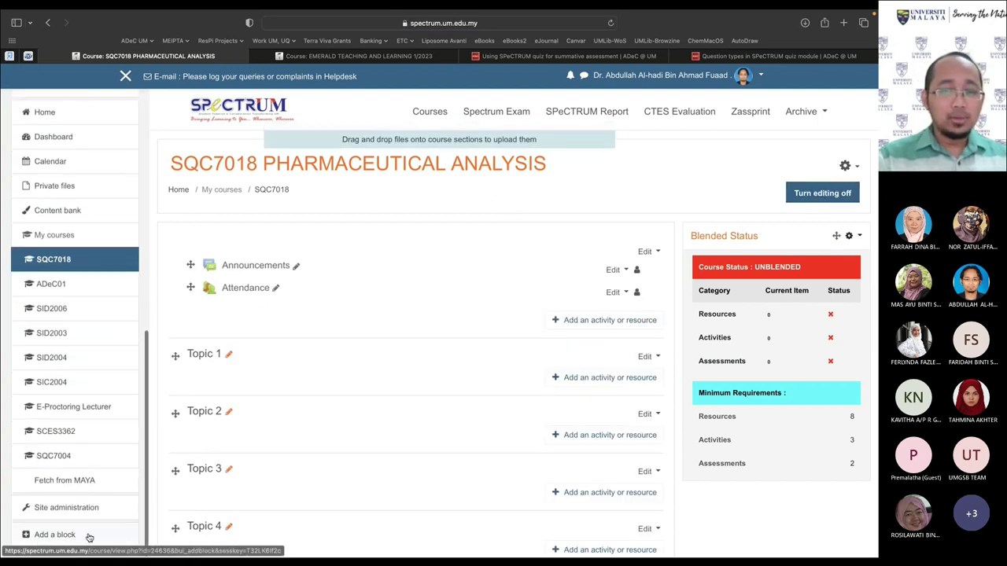
Switch to the PowerPoint presentation, view slides 12 to 14 up to "Blocks & HTML: Live Session", and return to the browser
{"action": "key", "text": "ctrl+Left"}
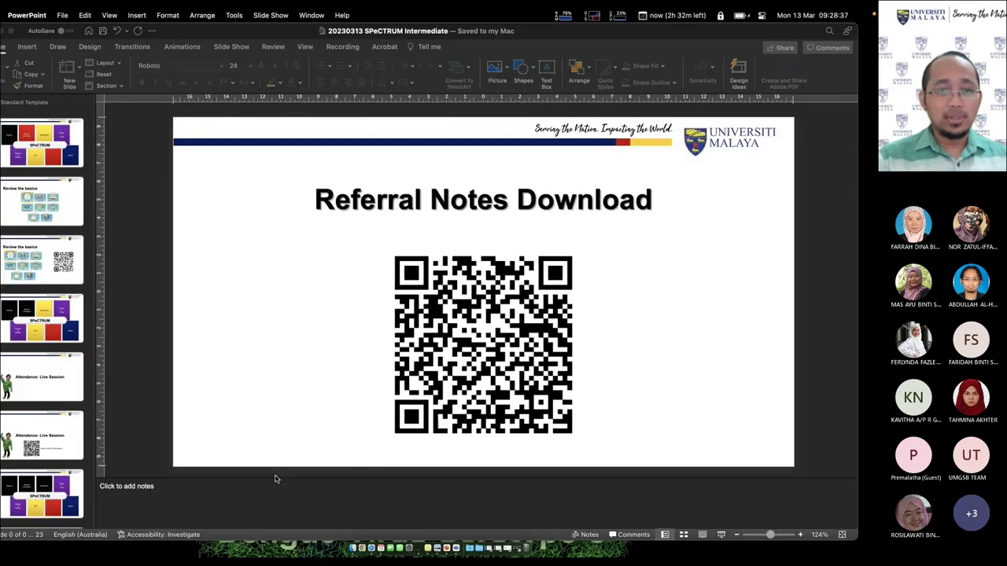
{"action": "left_click", "coordinate": [53, 441]}
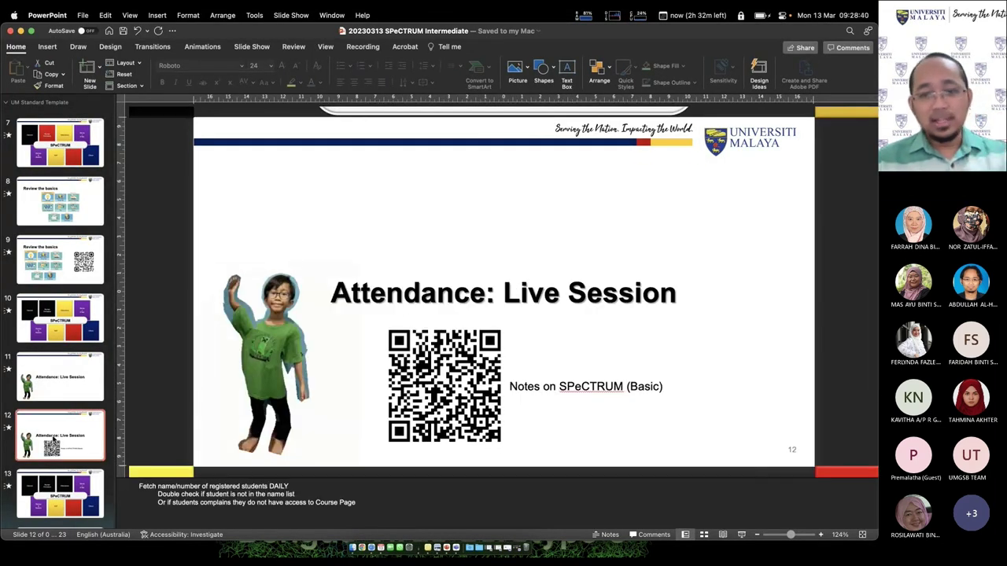
{"action": "key", "text": "Down"}
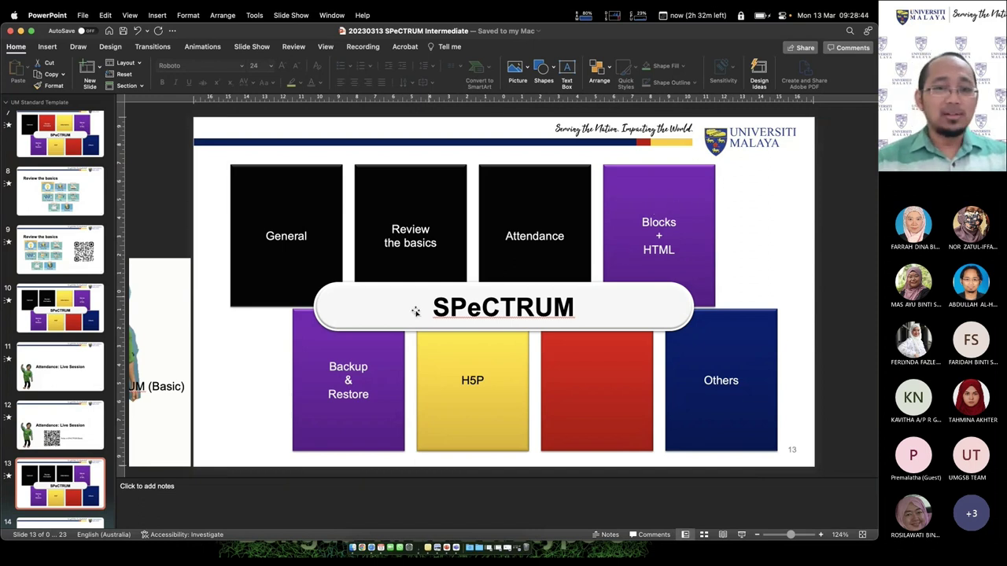
{"action": "key", "text": "Down"}
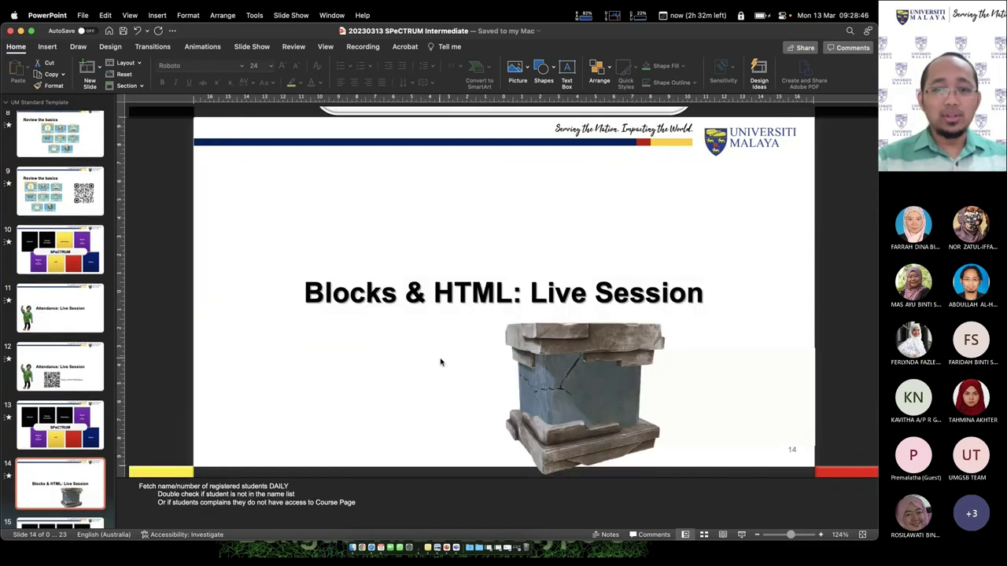
{"action": "key", "text": "super+Tab"}
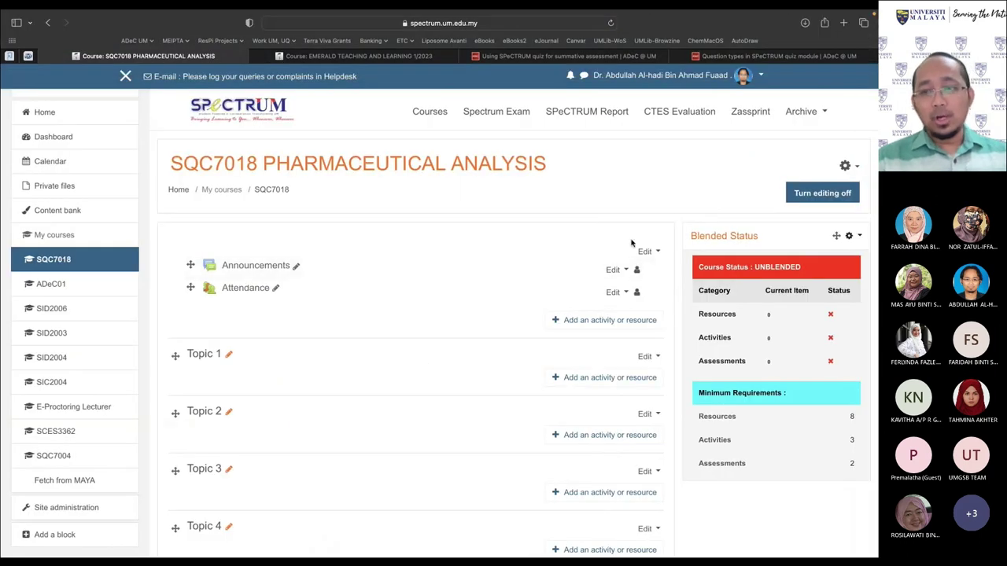
Add a QR code Attendance block to the SQC7018 course page
{"action": "left_click", "coordinate": [54, 534]}
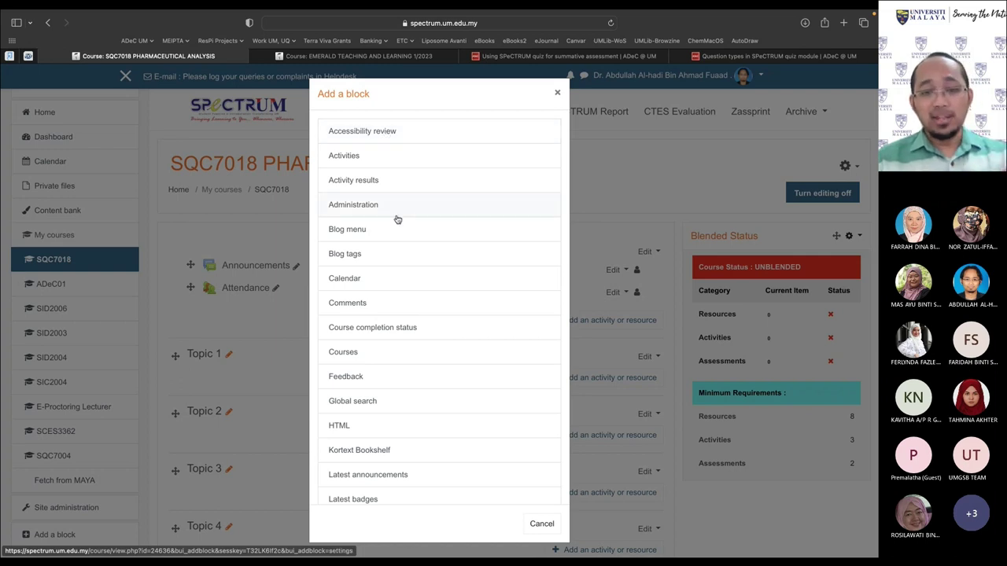
{"action": "scroll", "coordinate": [397, 219], "scroll_direction": "down", "scroll_amount": 5}
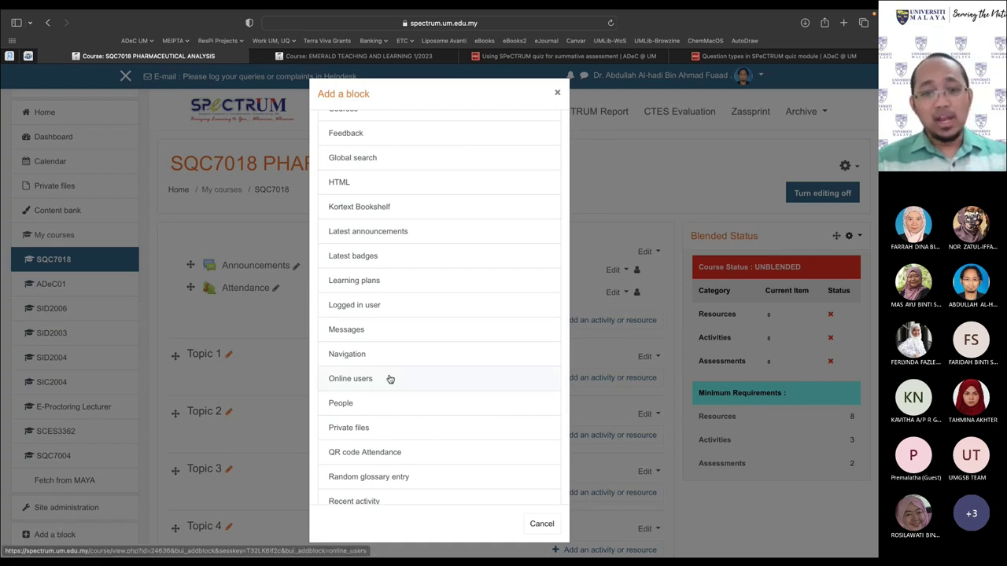
{"action": "scroll", "coordinate": [406, 376], "scroll_direction": "down", "scroll_amount": 1}
{"action": "scroll", "coordinate": [405, 377], "scroll_direction": "down", "scroll_amount": 3}
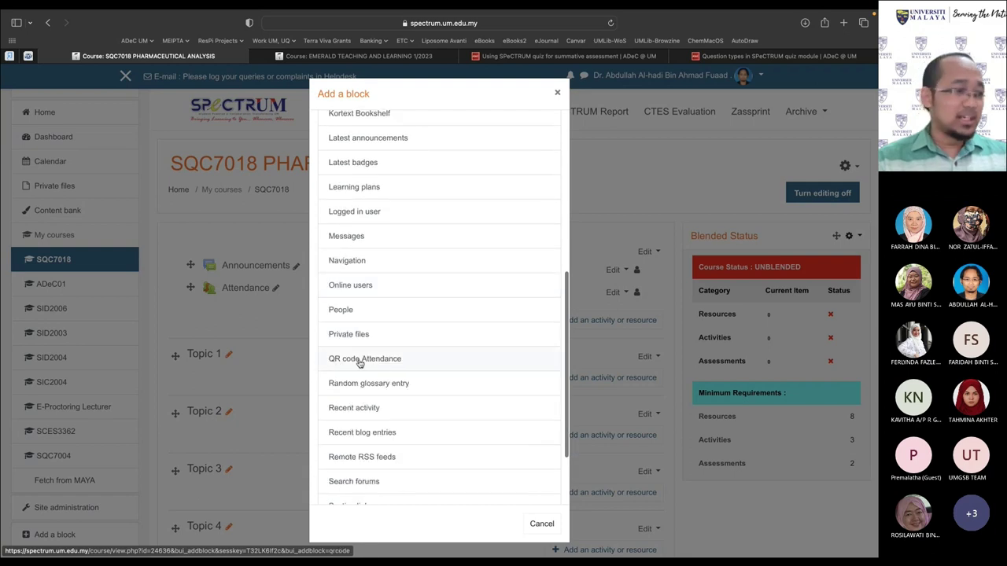
{"action": "left_click", "coordinate": [399, 360]}
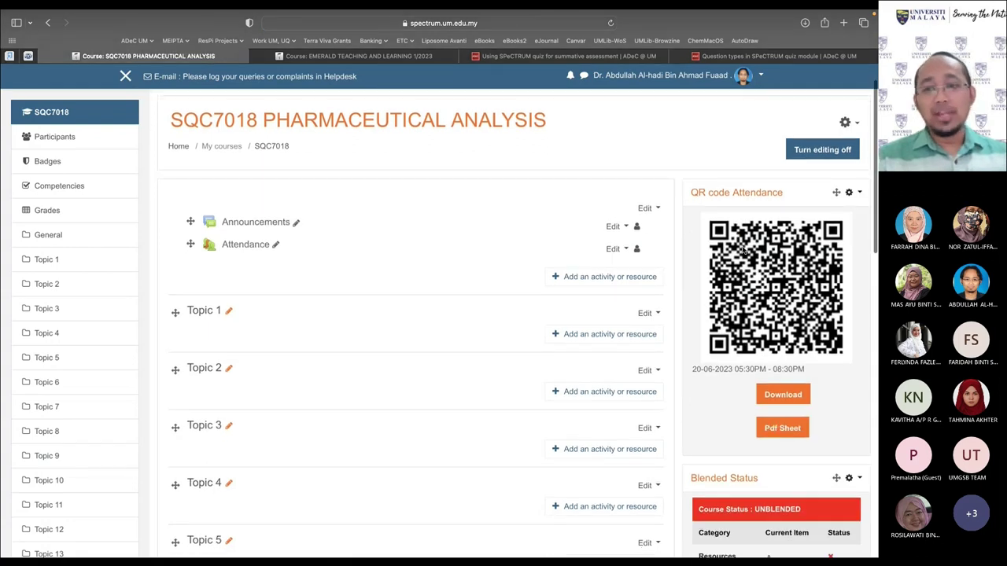
{"action": "left_click_drag", "start_coordinate": [696, 370], "coordinate": [802, 368]}
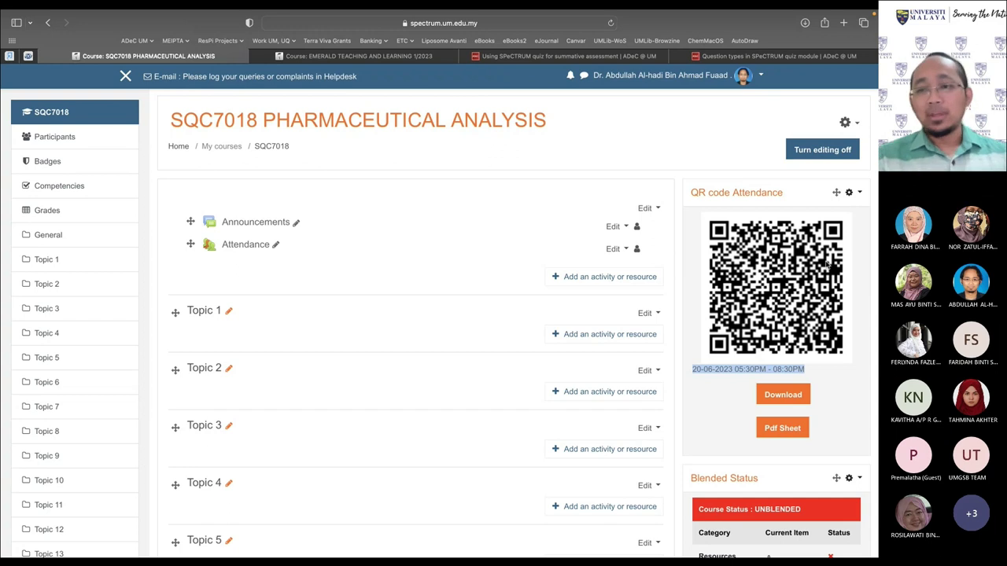
{"action": "left_click", "coordinate": [849, 193]}
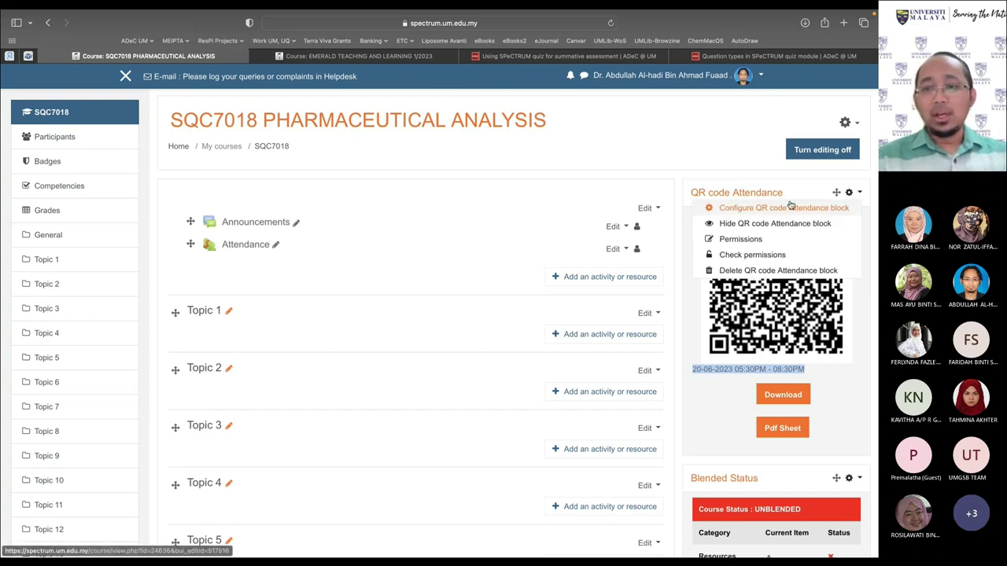
{"action": "left_click", "coordinate": [727, 209]}
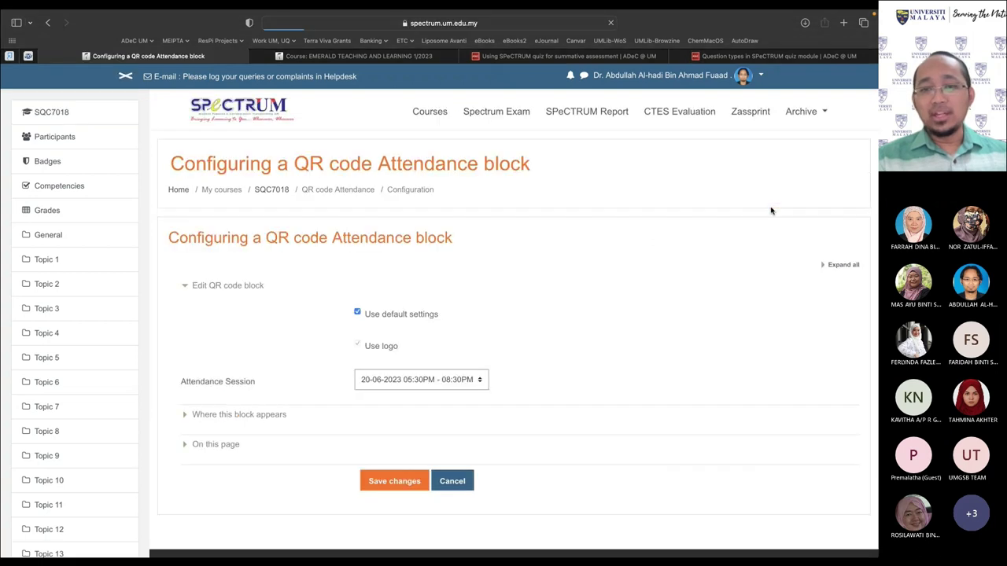
{"action": "left_click", "coordinate": [413, 385]}
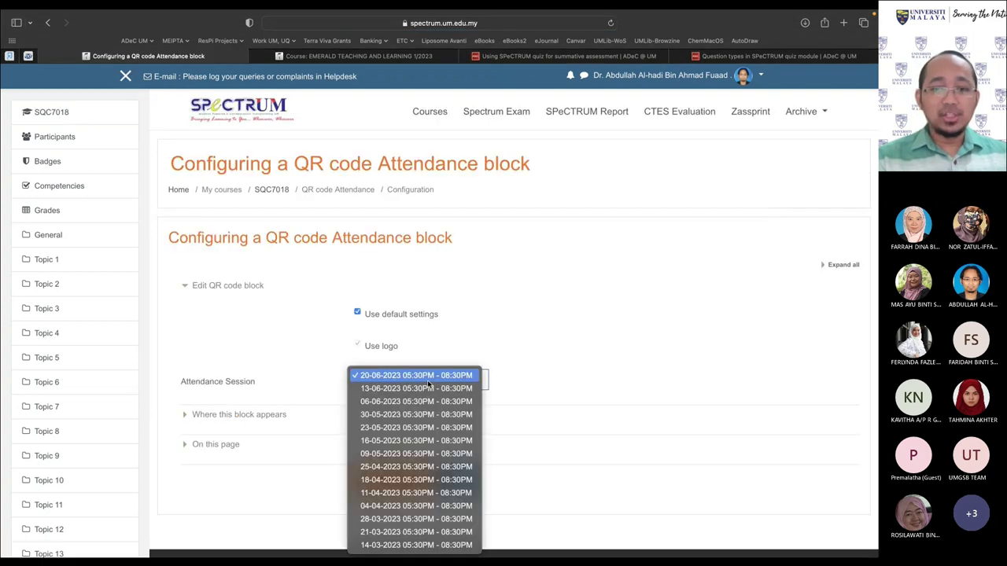
{"action": "left_click", "coordinate": [387, 545]}
{"action": "left_click", "coordinate": [395, 481]}
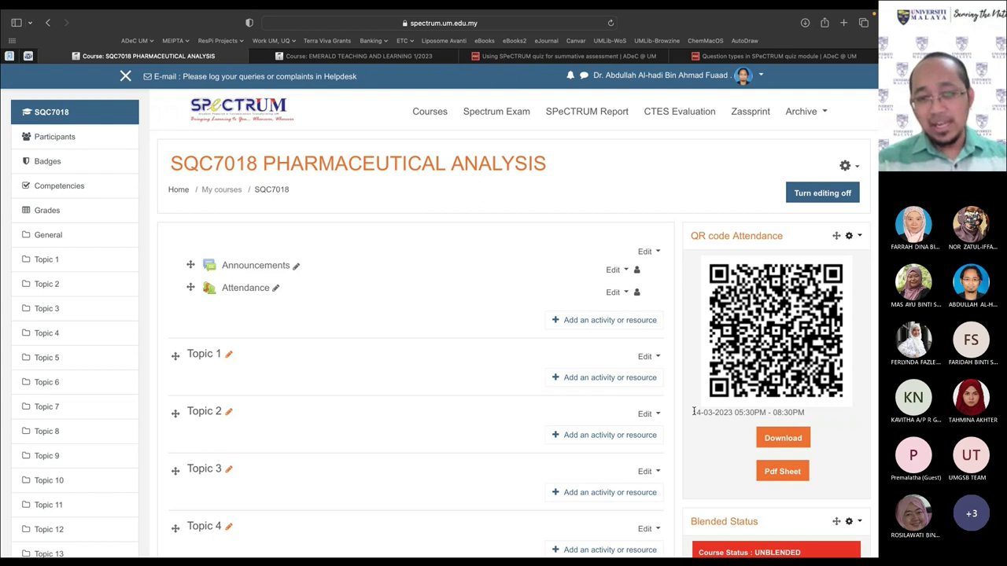
Highlight the QR code Attendance block's session time, switch to PowerPoint, start the slide show at slide 14 and return to the browser
{"action": "left_click_drag", "start_coordinate": [693, 411], "coordinate": [820, 415]}
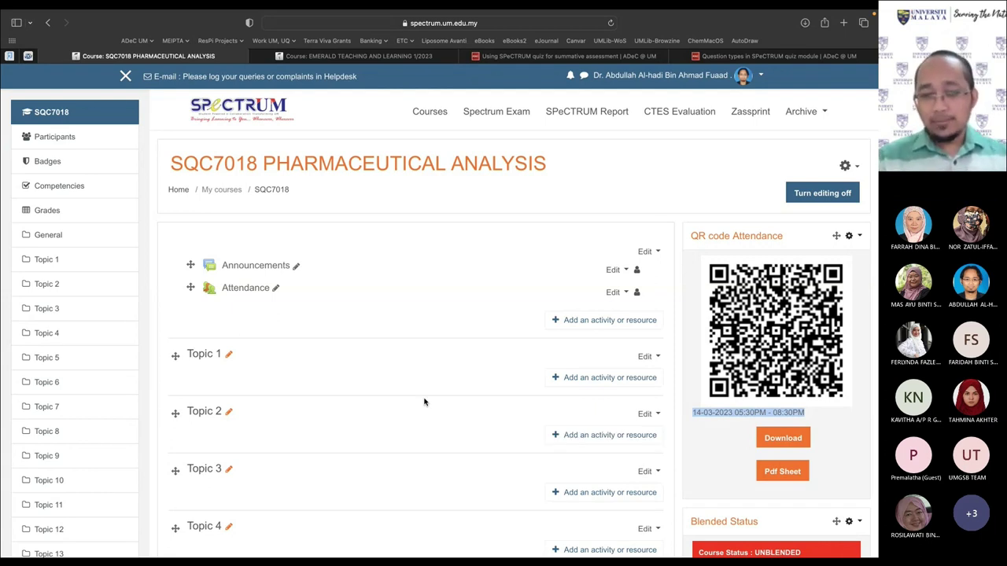
{"action": "key", "text": "ctrl+Left"}
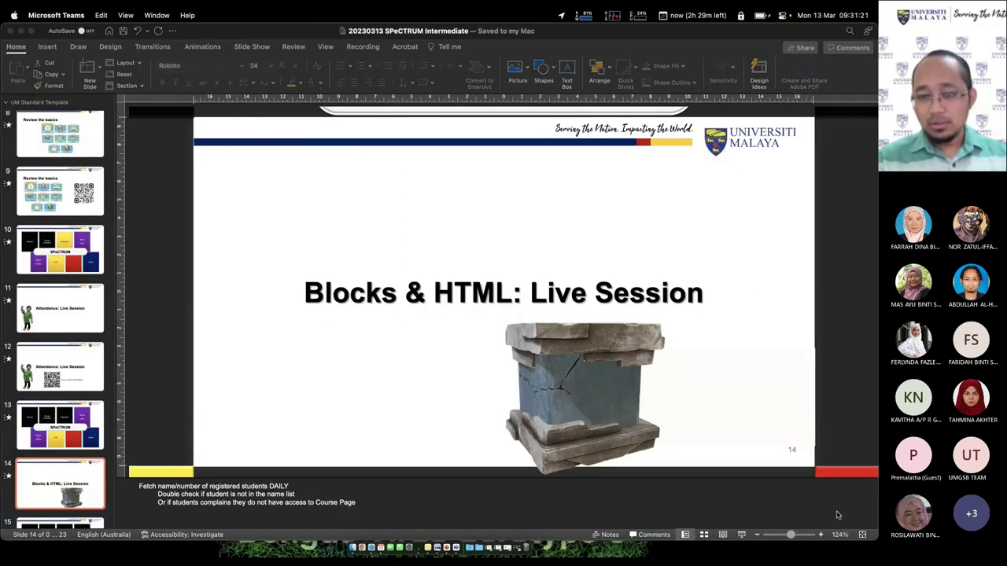
{"action": "left_click", "coordinate": [742, 535]}
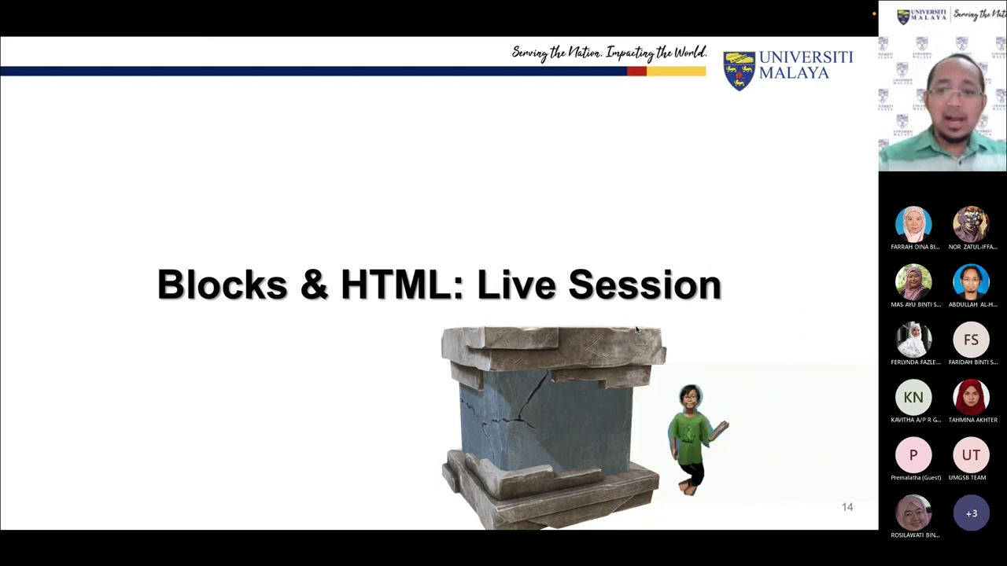
{"action": "key", "text": "ctrl+Right"}
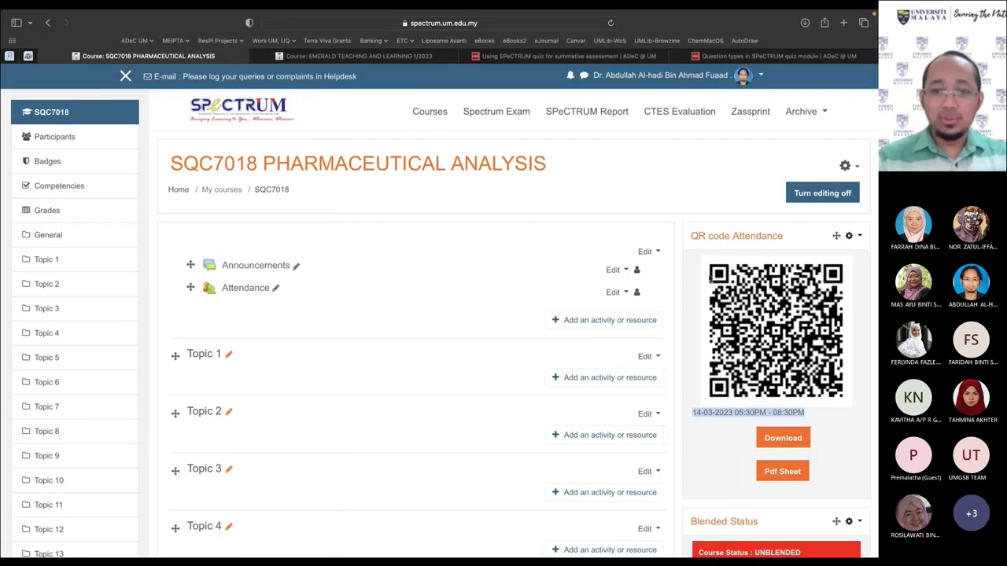
Add an HTML block to the SQC7018 course page
{"action": "scroll", "coordinate": [59, 508], "scroll_direction": "down", "scroll_amount": 10}
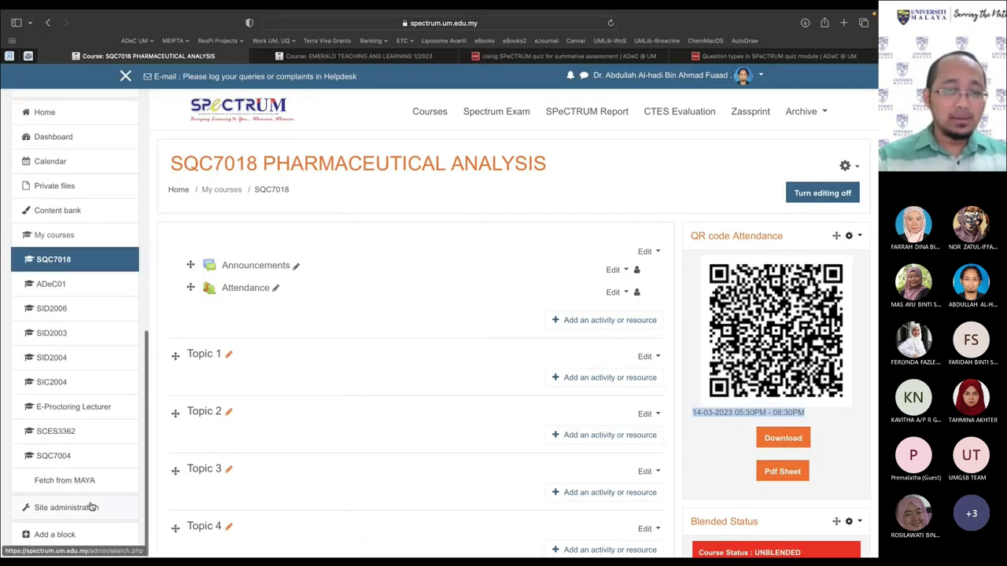
{"action": "left_click", "coordinate": [54, 534]}
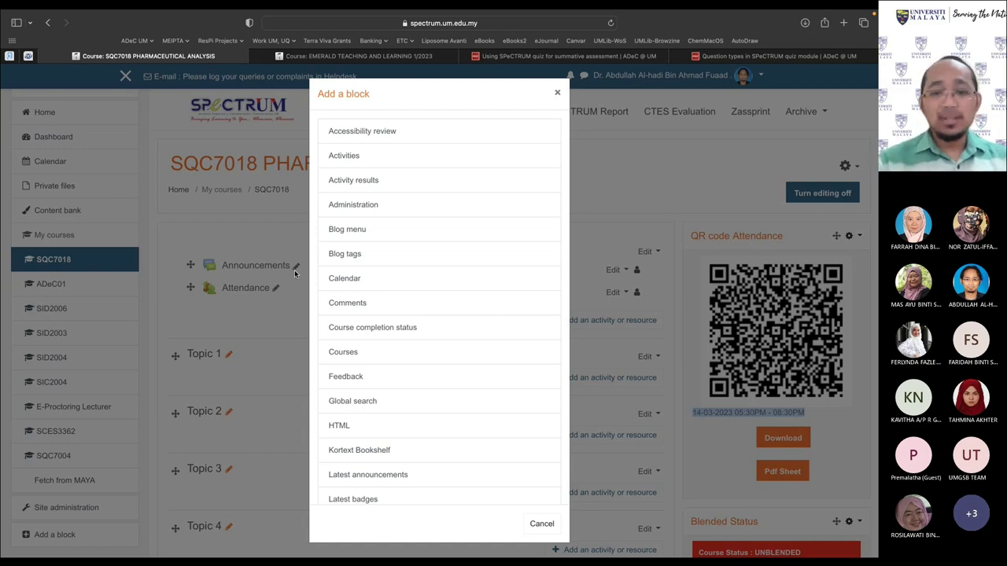
{"action": "left_click", "coordinate": [341, 425]}
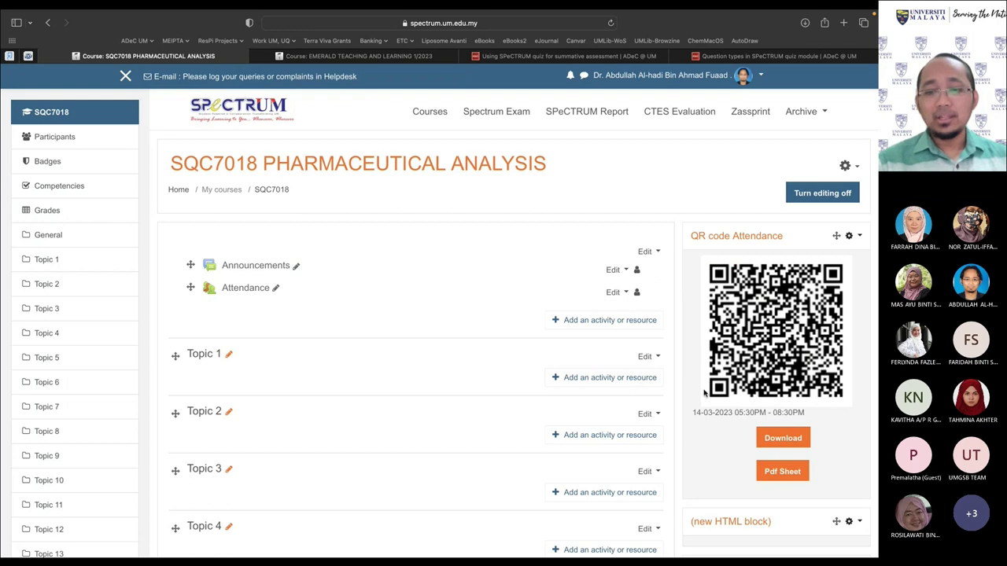
Open the new HTML block's configuration and set its title to "WhatApp Group (22/23_S2)"
{"action": "scroll", "coordinate": [704, 393], "scroll_direction": "down", "scroll_amount": 3}
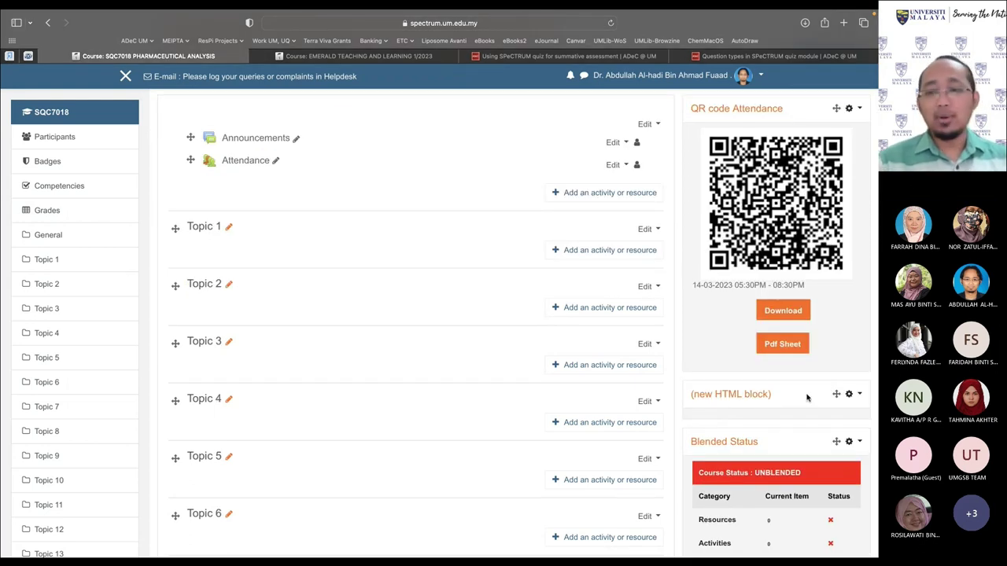
{"action": "left_click", "coordinate": [849, 394]}
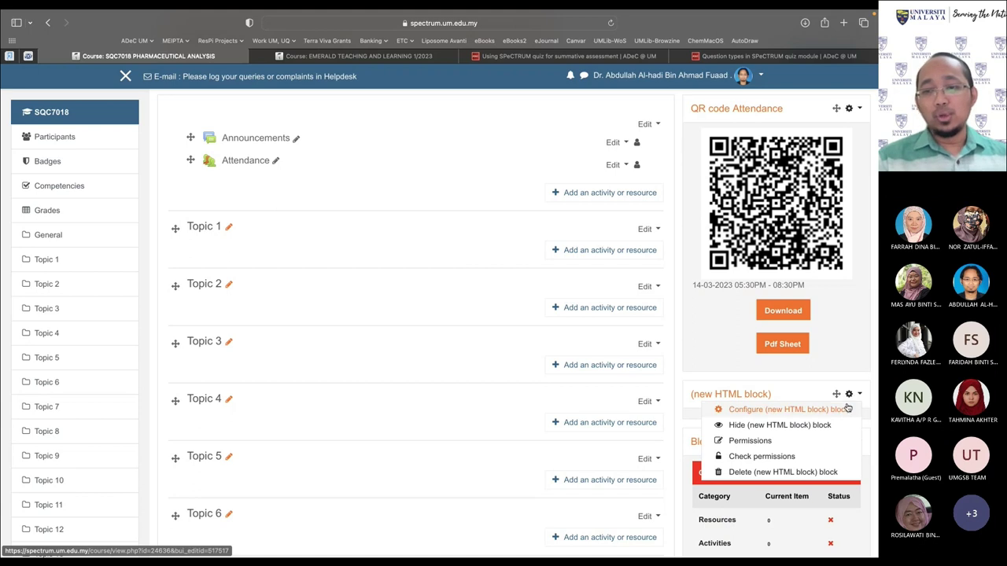
{"action": "left_click", "coordinate": [784, 409]}
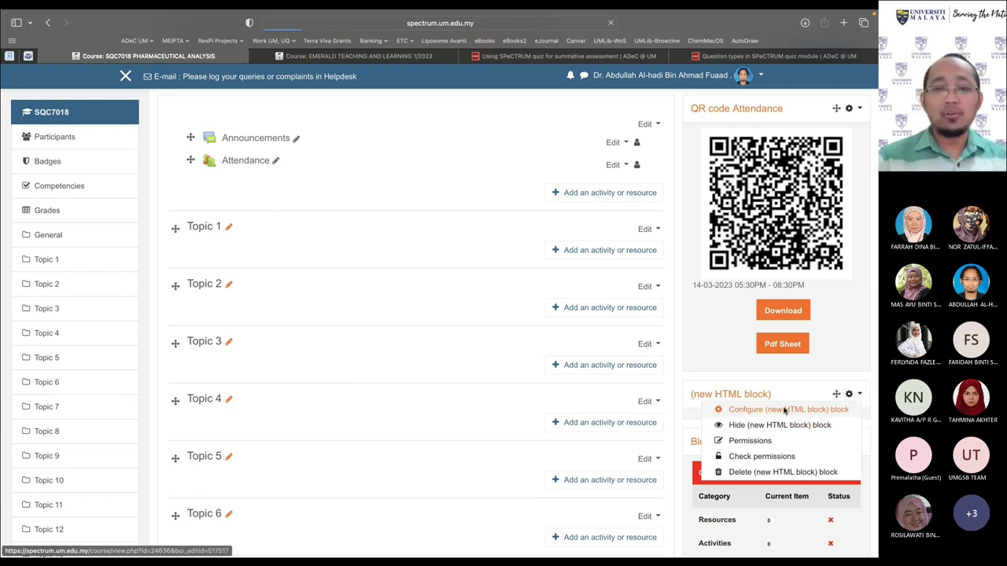
{"action": "left_click", "coordinate": [376, 314]}
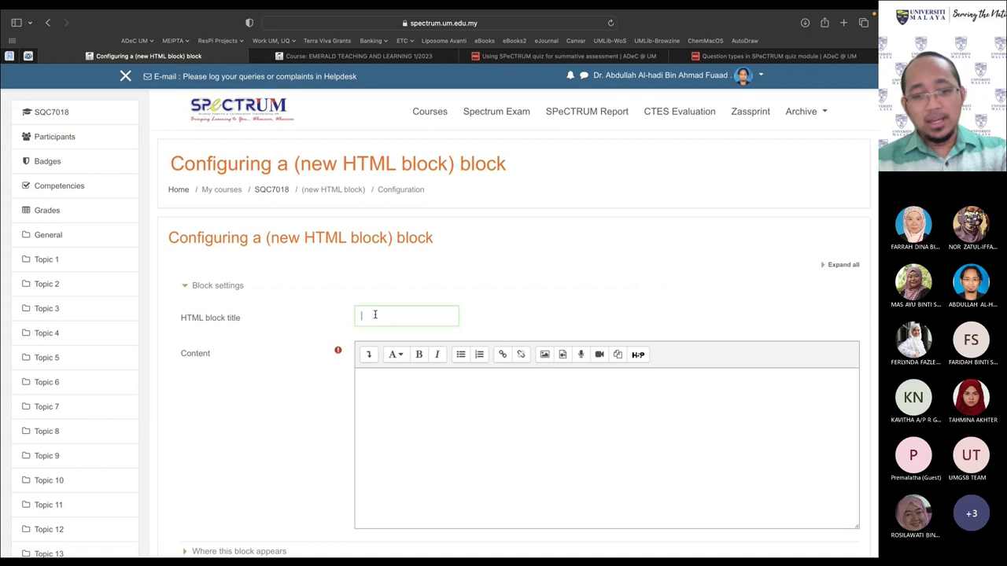
{"action": "type", "text": "W"}
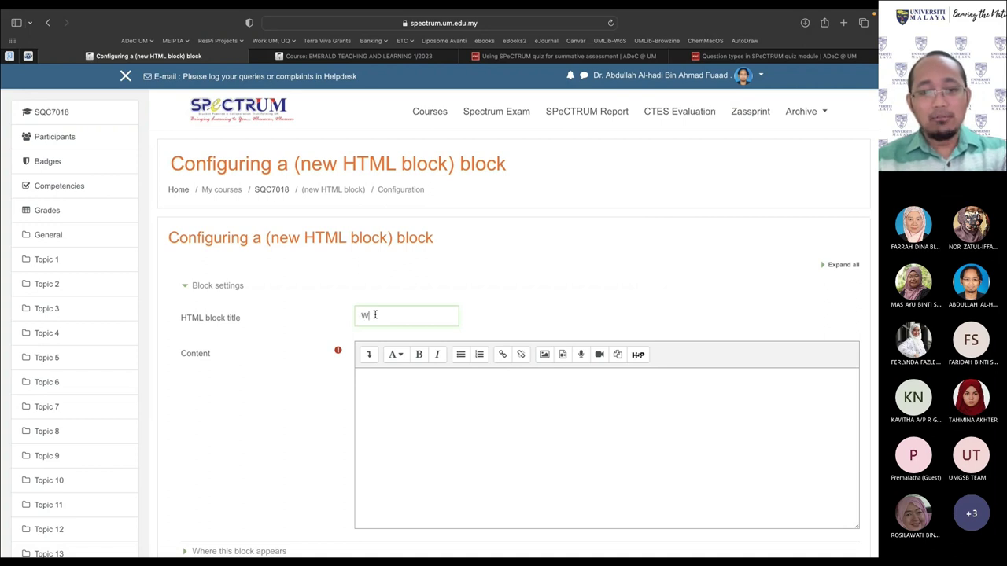
{"action": "type", "text": "hatsApp G"}
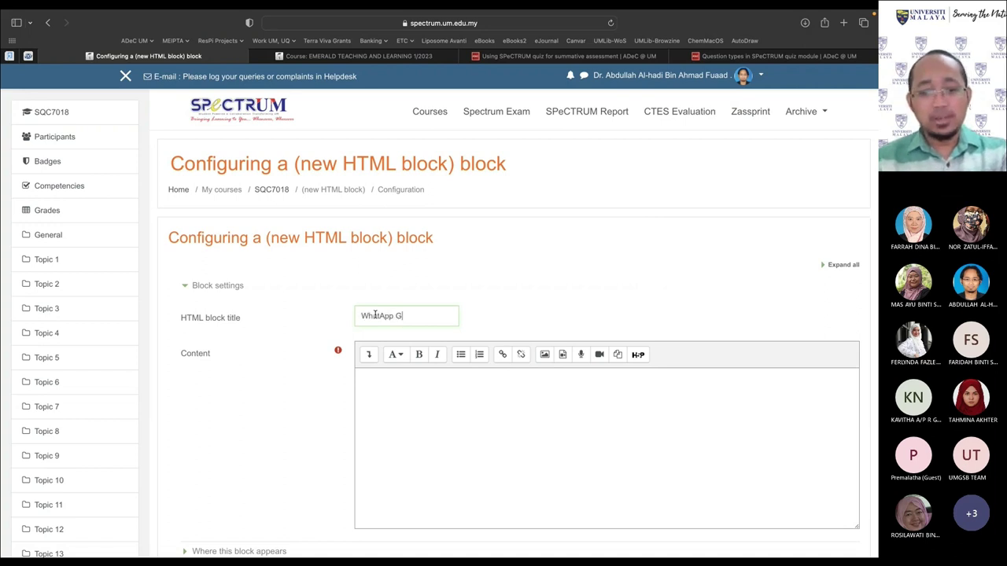
{"action": "type", "text": "roup (22/23)"}
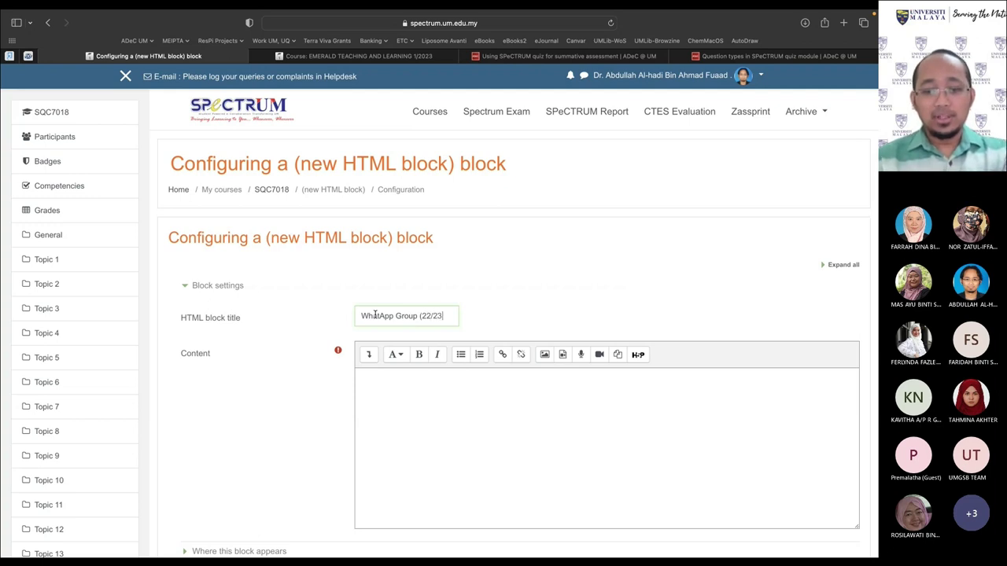
{"action": "key", "text": "Left"}
{"action": "type", "text": "_S2"}
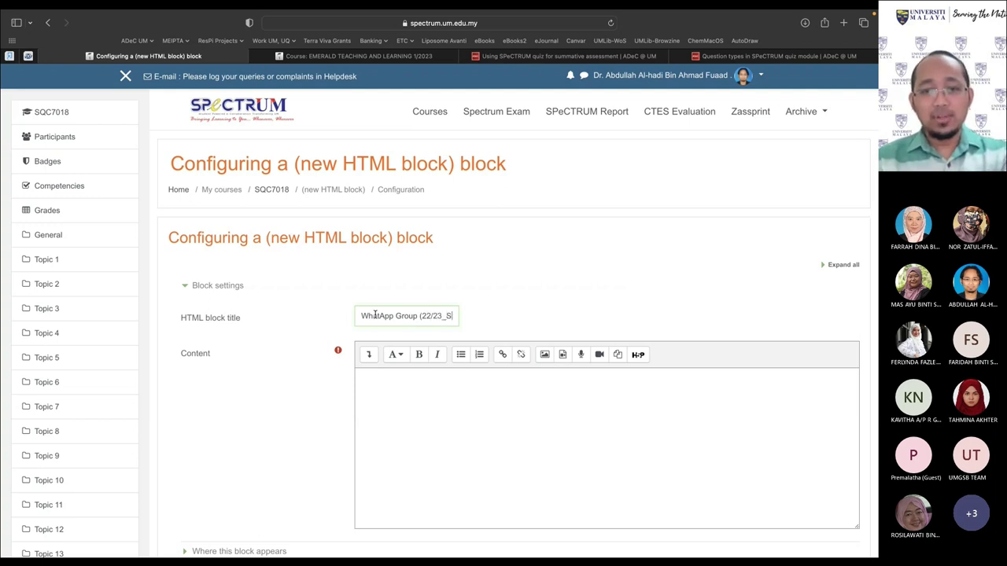
{"action": "double_click", "coordinate": [372, 315]}
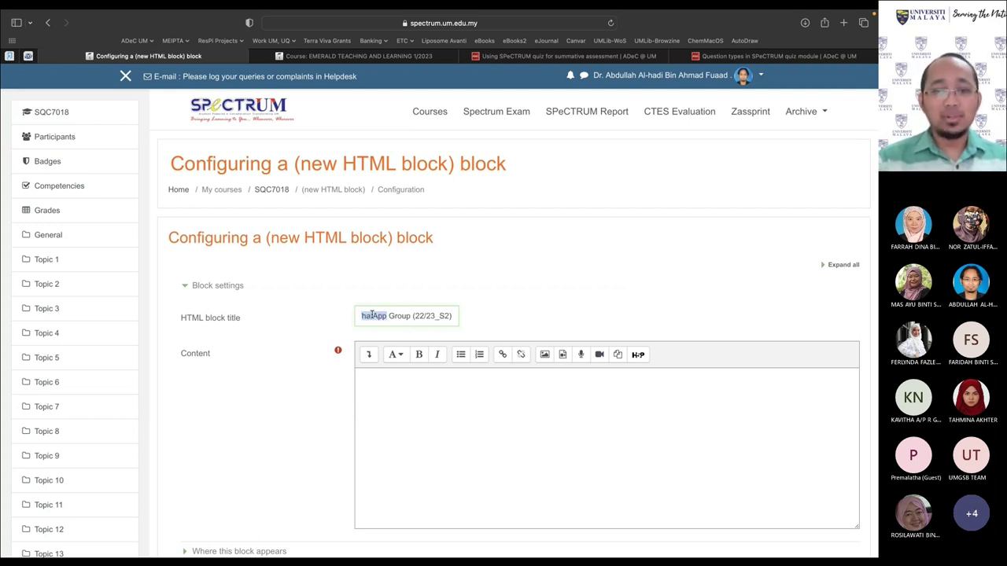
{"action": "left_click_drag", "start_coordinate": [372, 314], "coordinate": [483, 314]}
{"action": "double_click", "coordinate": [419, 315]}
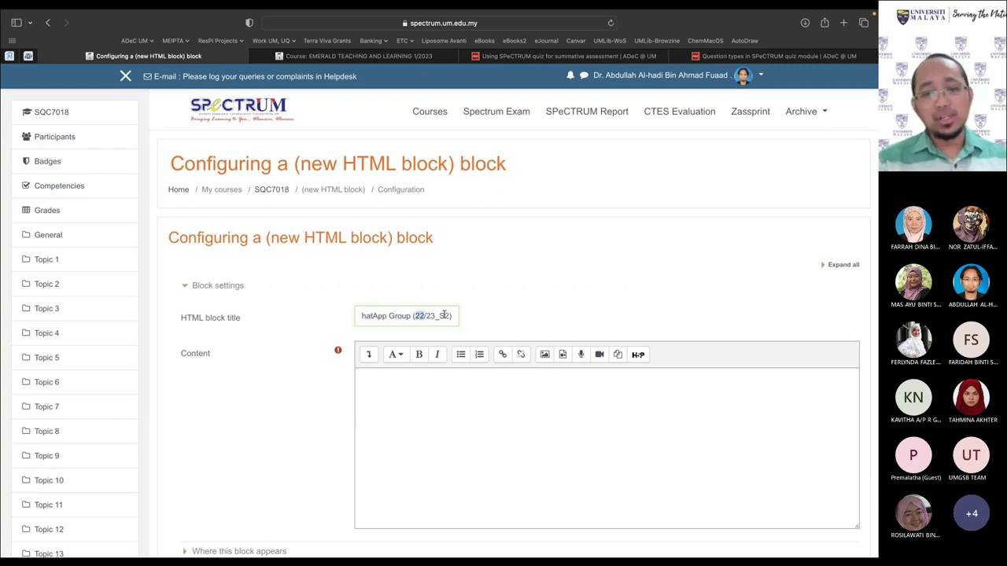
Insert the WhatsApp group QR code image IMG_A1D565BCA58E-1.jpeg from the recent files into the HTML block's content
{"action": "left_click", "coordinate": [470, 414]}
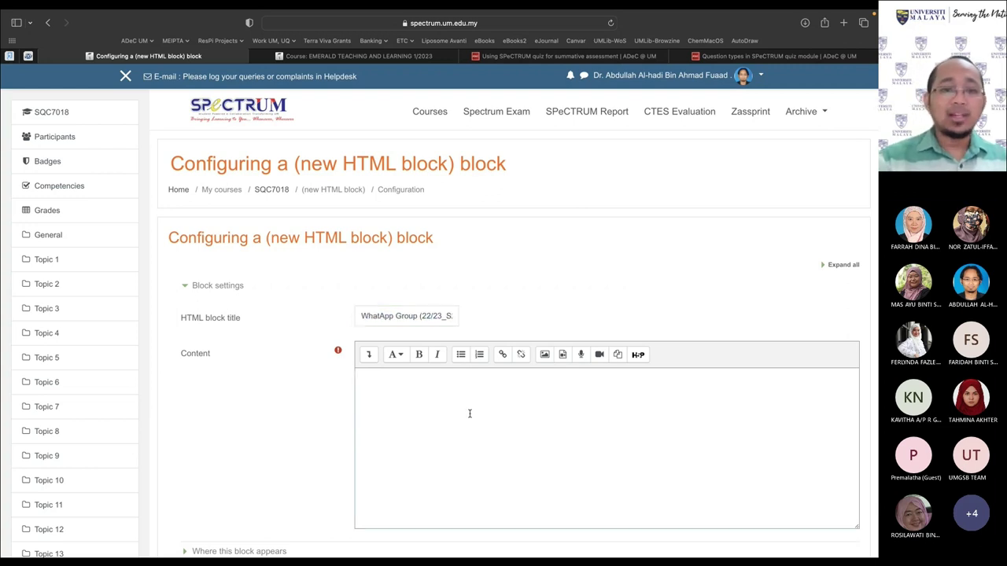
{"action": "scroll", "coordinate": [469, 414], "scroll_direction": "down", "scroll_amount": 1}
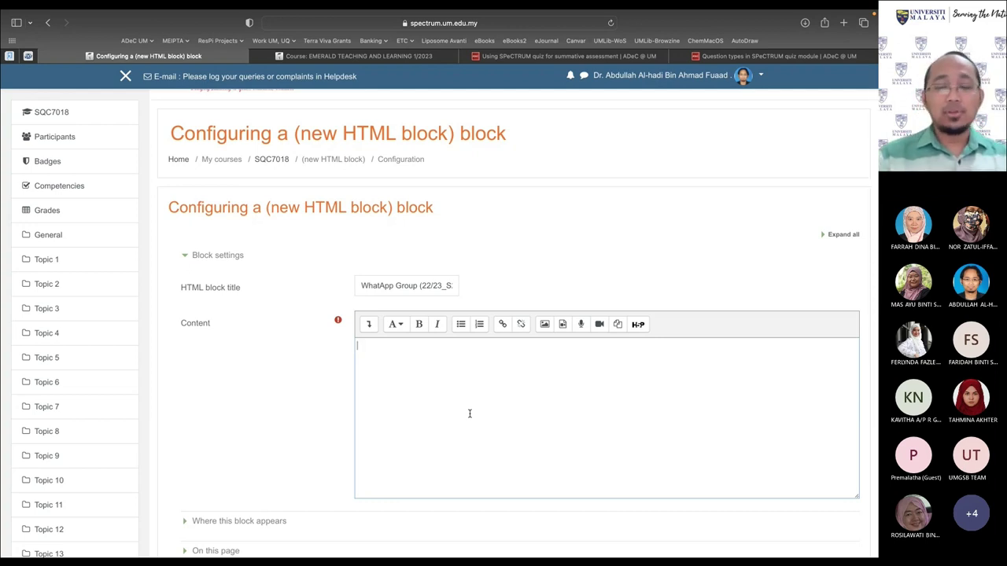
{"action": "key", "text": "ctrl+Left"}
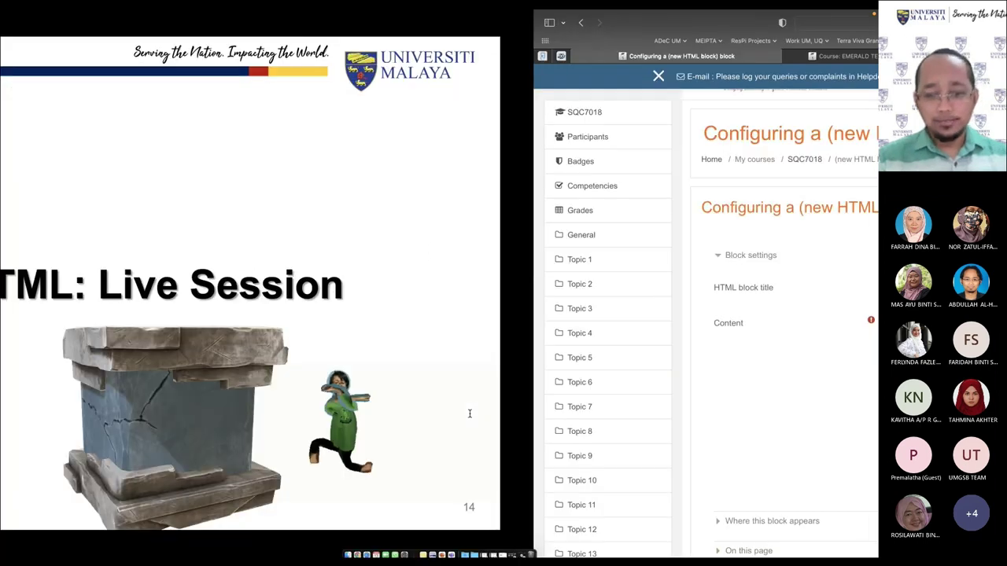
{"action": "key", "text": "ctrl+Right"}
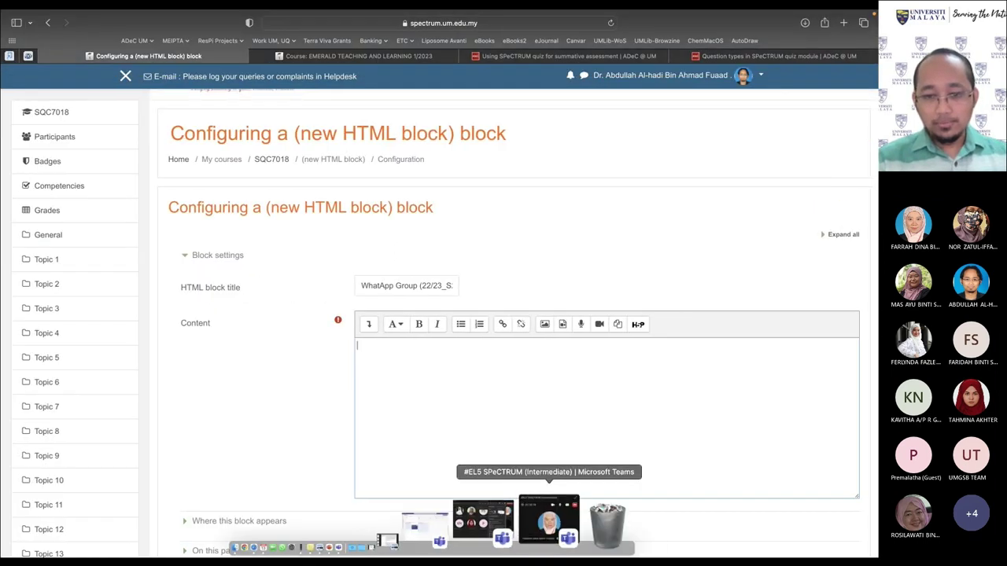
{"action": "left_click", "coordinate": [461, 525]}
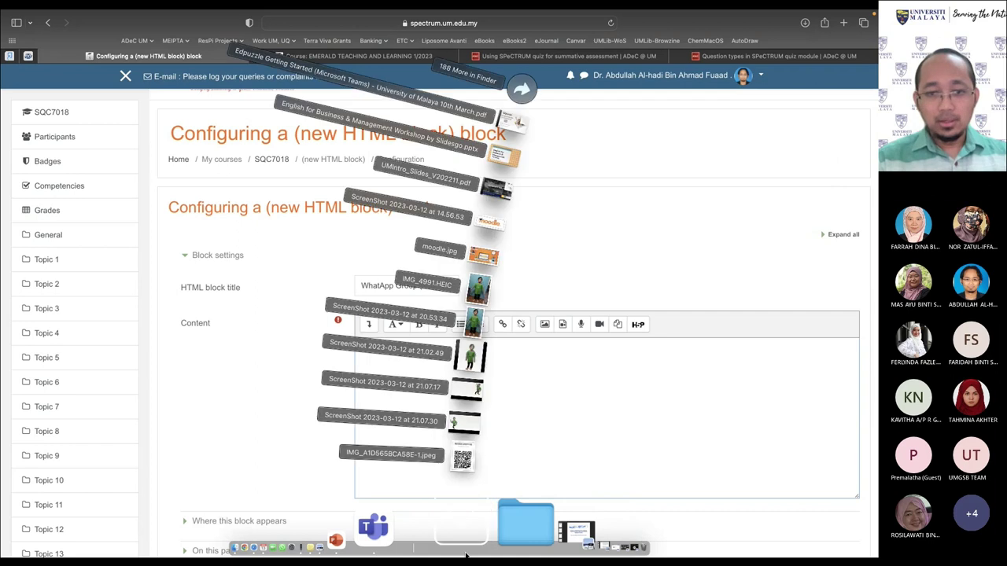
{"action": "left_click_drag", "start_coordinate": [477, 467], "coordinate": [436, 408]}
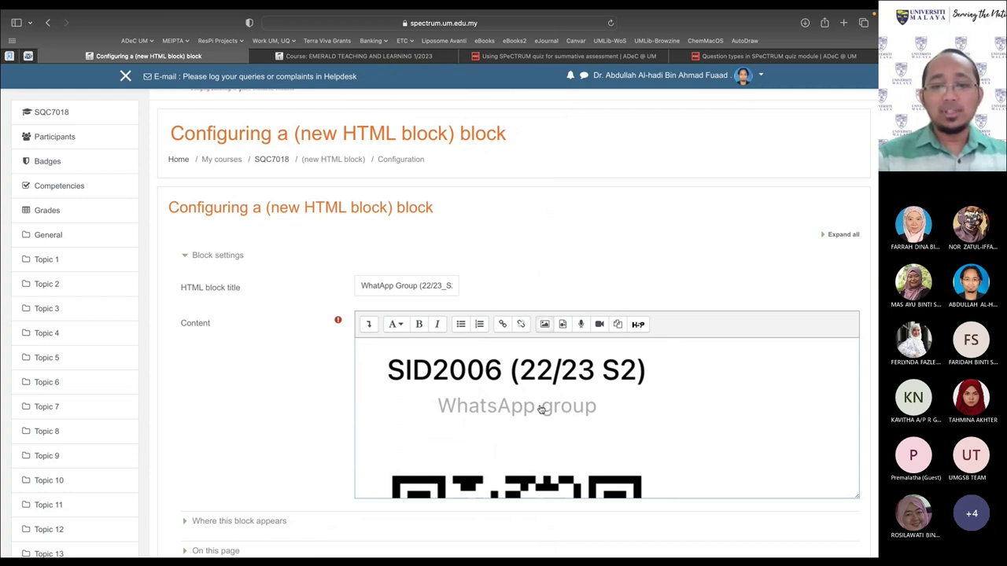
Review the inserted QR code image and save the HTML block's configuration
{"action": "scroll", "coordinate": [541, 410], "scroll_direction": "down", "scroll_amount": 3}
{"action": "scroll", "coordinate": [540, 410], "scroll_direction": "up", "scroll_amount": 3}
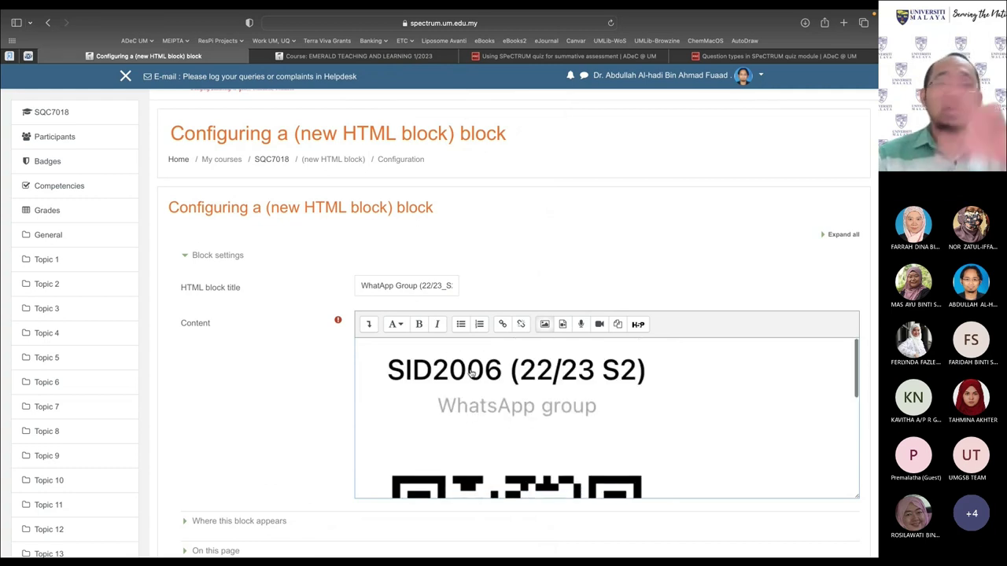
{"action": "scroll", "coordinate": [527, 390], "scroll_direction": "down", "scroll_amount": 5}
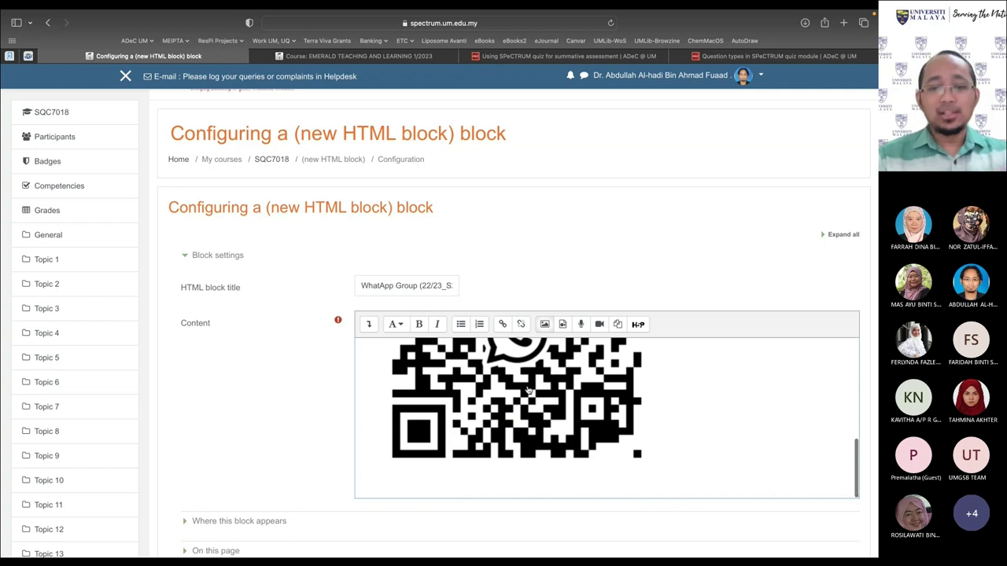
{"action": "scroll", "coordinate": [317, 411], "scroll_direction": "down", "scroll_amount": 3}
{"action": "scroll", "coordinate": [317, 411], "scroll_direction": "down", "scroll_amount": 3}
{"action": "left_click", "coordinate": [405, 341]}
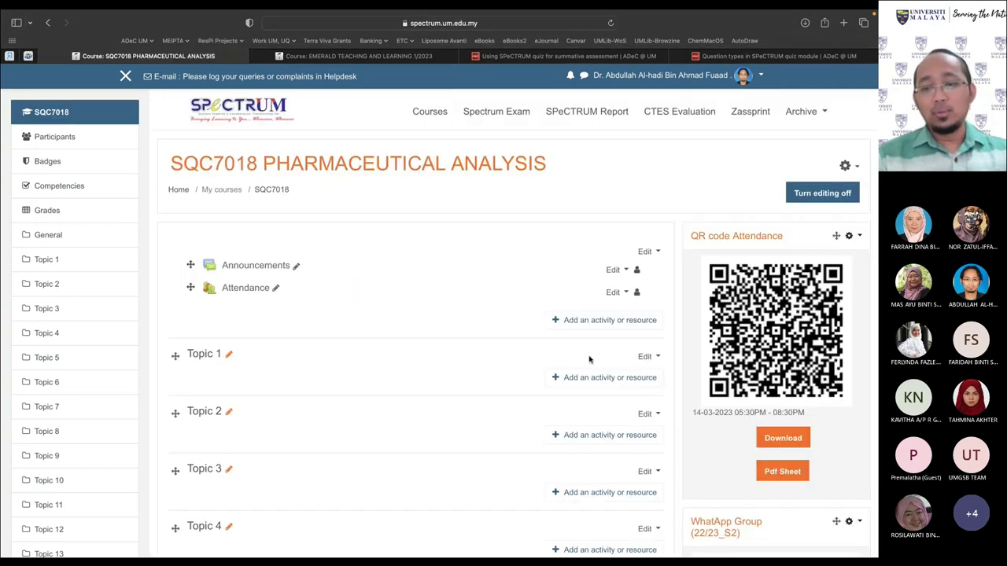
Reopen the WhatApp Group block's configuration and change its title to "Other Learning Materials"
{"action": "scroll", "coordinate": [589, 356], "scroll_direction": "down", "scroll_amount": 5}
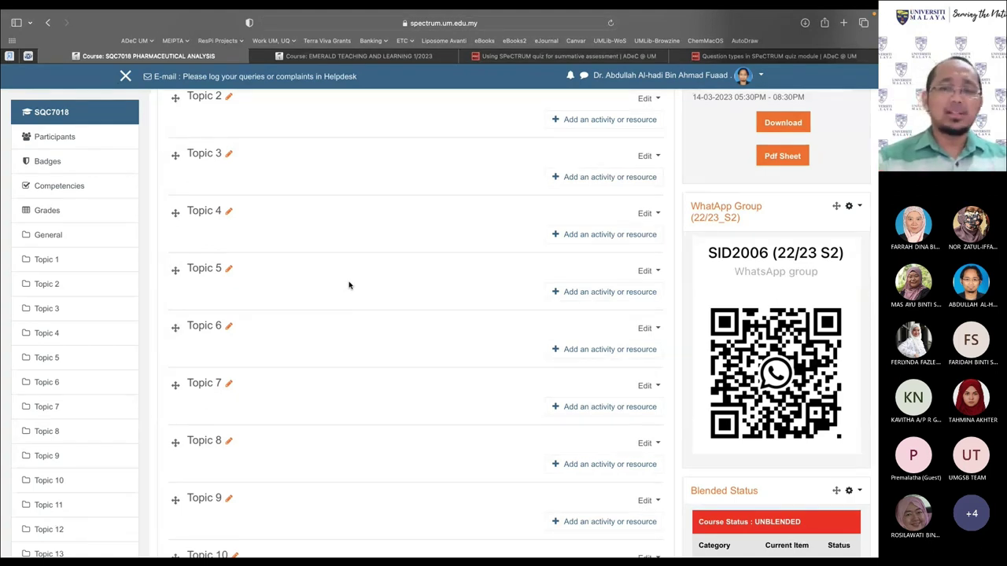
{"action": "left_click", "coordinate": [850, 206]}
{"action": "left_click", "coordinate": [820, 221]}
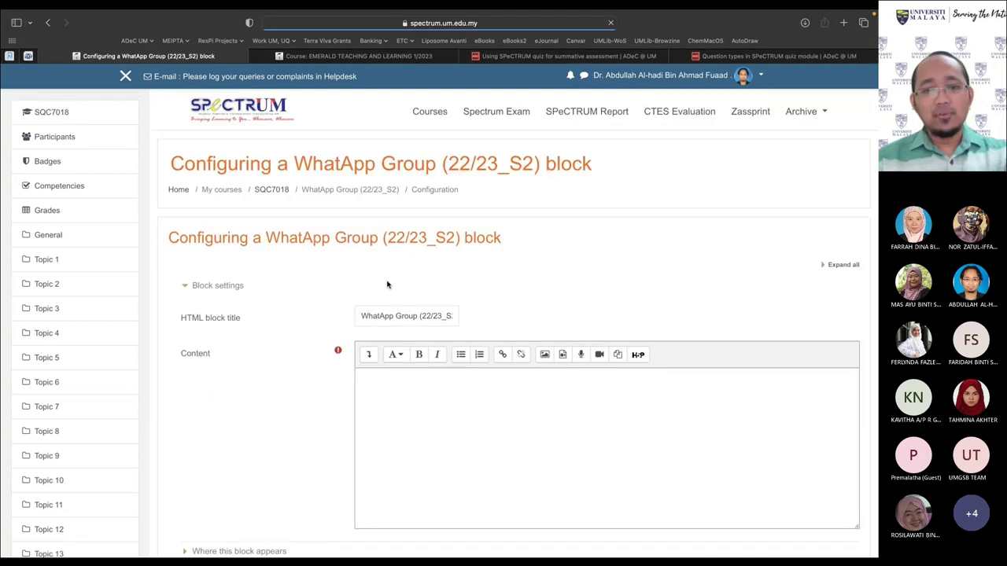
{"action": "triple_click", "coordinate": [413, 316]}
{"action": "type", "text": "Learnin"}
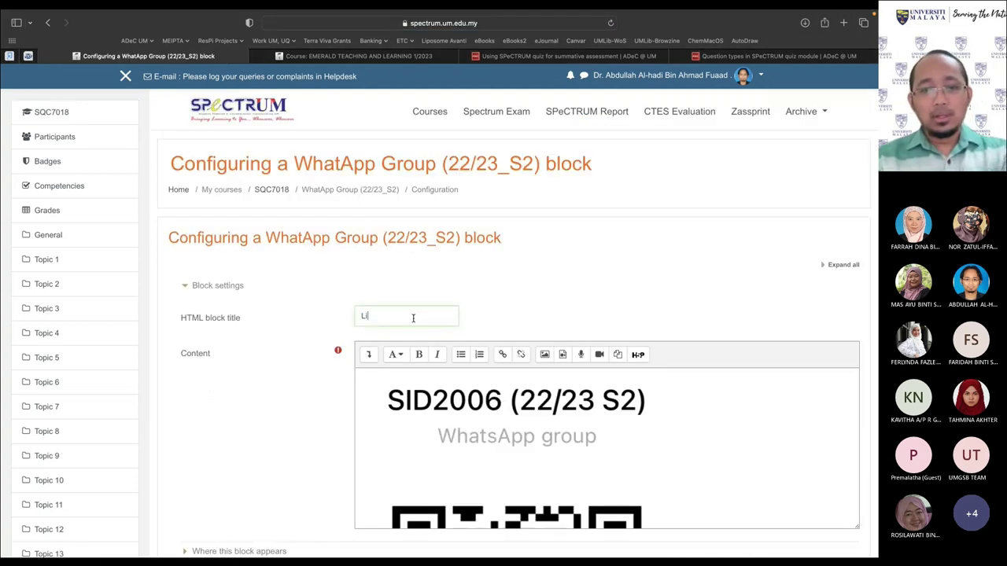
{"action": "type", "text": "g SEMI"}
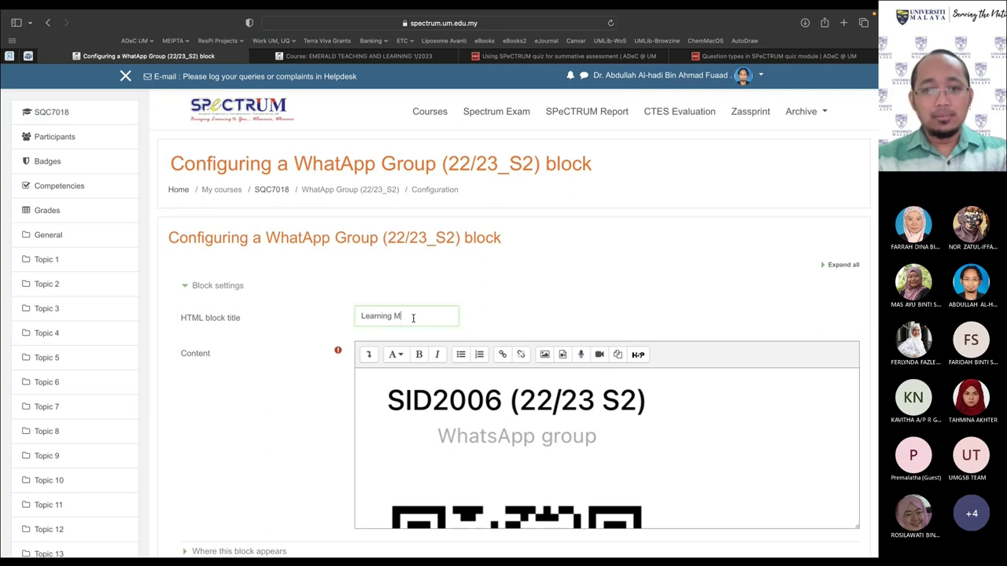
{"action": "key", "text": "BackSpace"}
{"action": "key", "text": "super+BackSpace"}
{"action": "type", "text": "Other "}
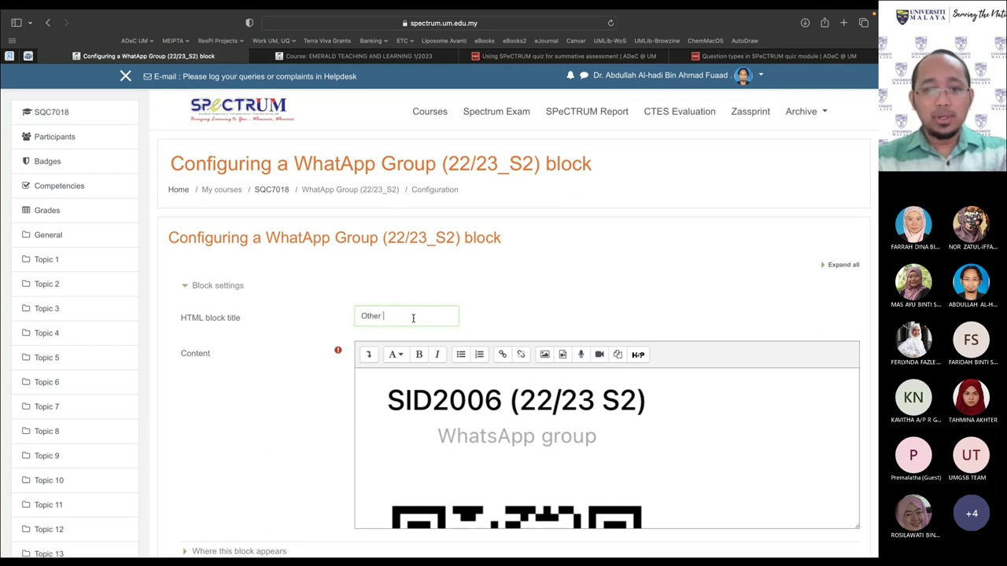
{"action": "type", "text": "Learning"}
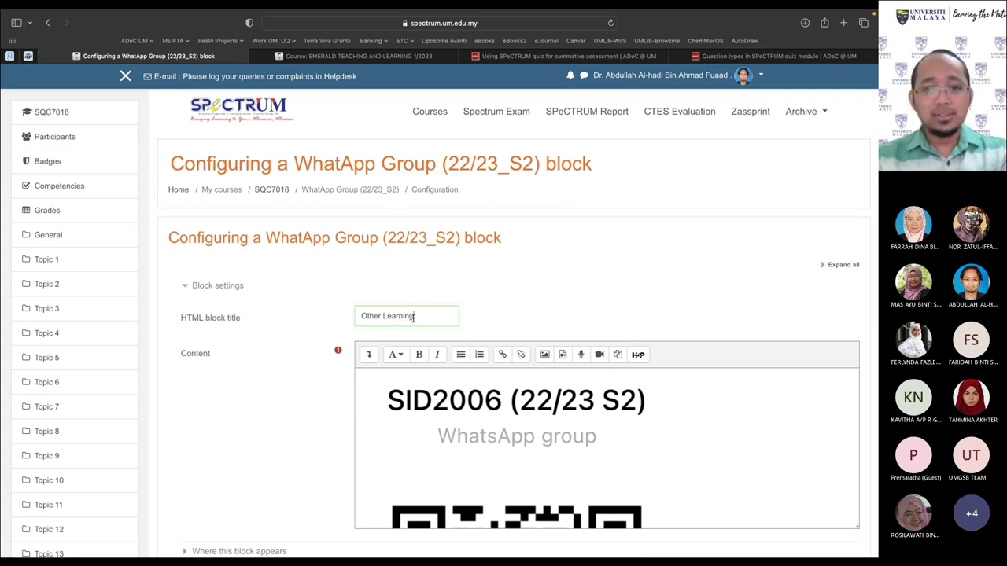
{"action": "type", "text": " Materials"}
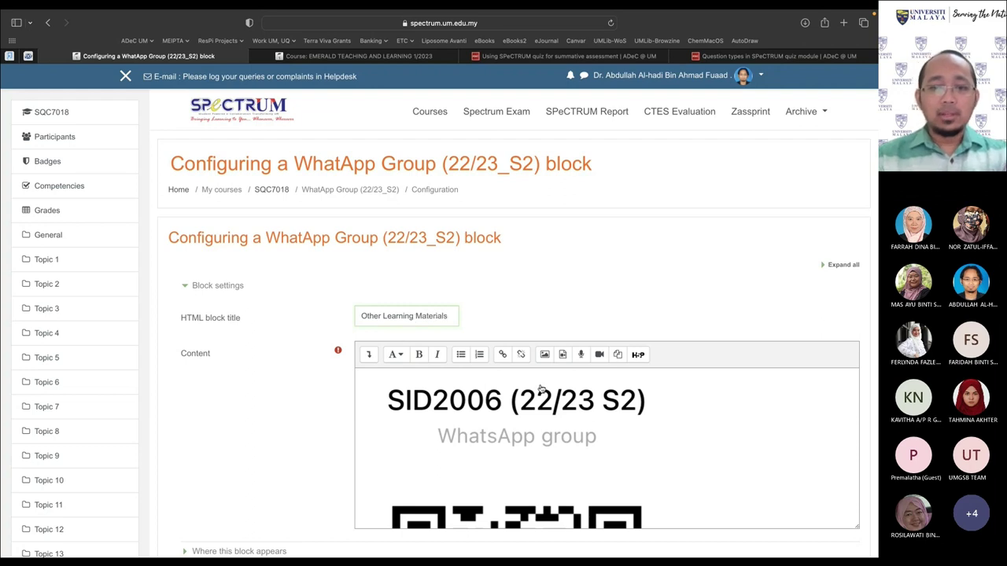
{"action": "left_click", "coordinate": [587, 433]}
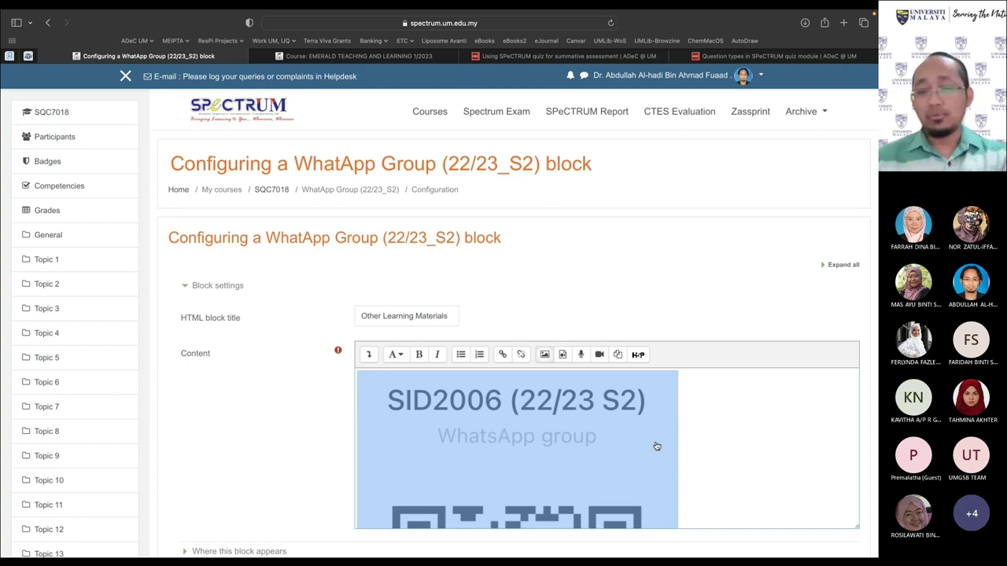
{"action": "key", "text": "BackSpace"}
{"action": "type", "text": "link"}
{"action": "key", "text": "BackSpace"}
{"action": "key", "text": "BackSpace"}
{"action": "key", "text": "BackSpace"}
{"action": "key", "text": "BackSpace"}
{"action": "type", "text": "ww"}
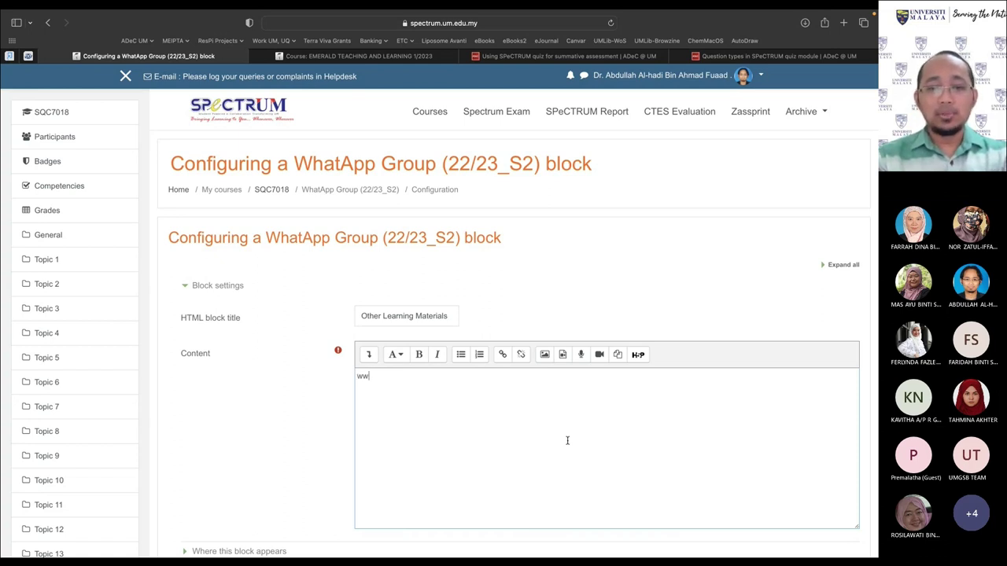
{"action": "key", "text": "BackSpace"}
{"action": "key", "text": "BackSpace"}
{"action": "type", "text": "https:/"}
{"action": "key", "text": "BackSpace"}
{"action": "key", "text": "BackSpace"}
{"action": "type", "text": "://www.google."}
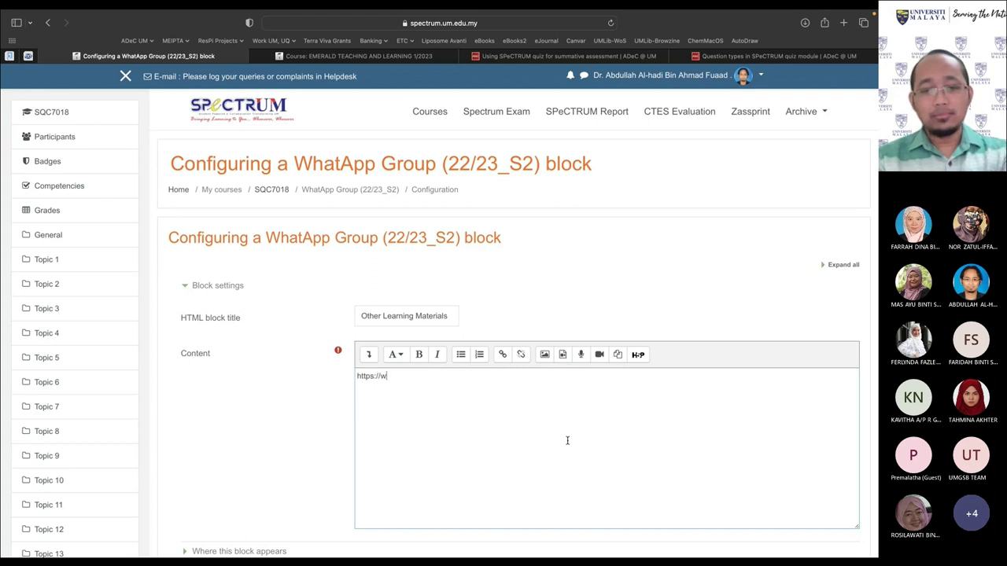
{"action": "type", "text": "com"}
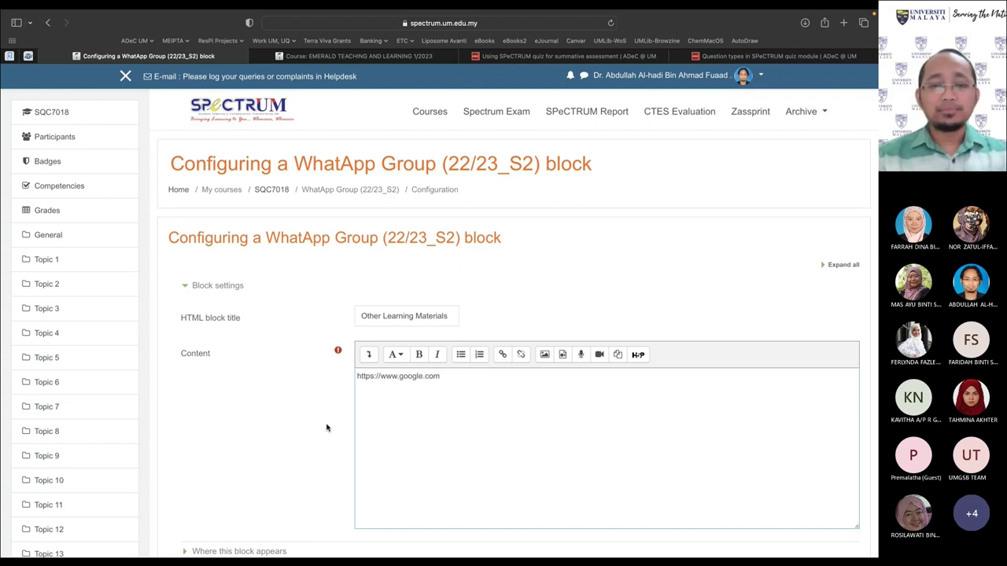
{"action": "scroll", "coordinate": [327, 428], "scroll_direction": "down", "scroll_amount": 5}
{"action": "left_click", "coordinate": [395, 402]}
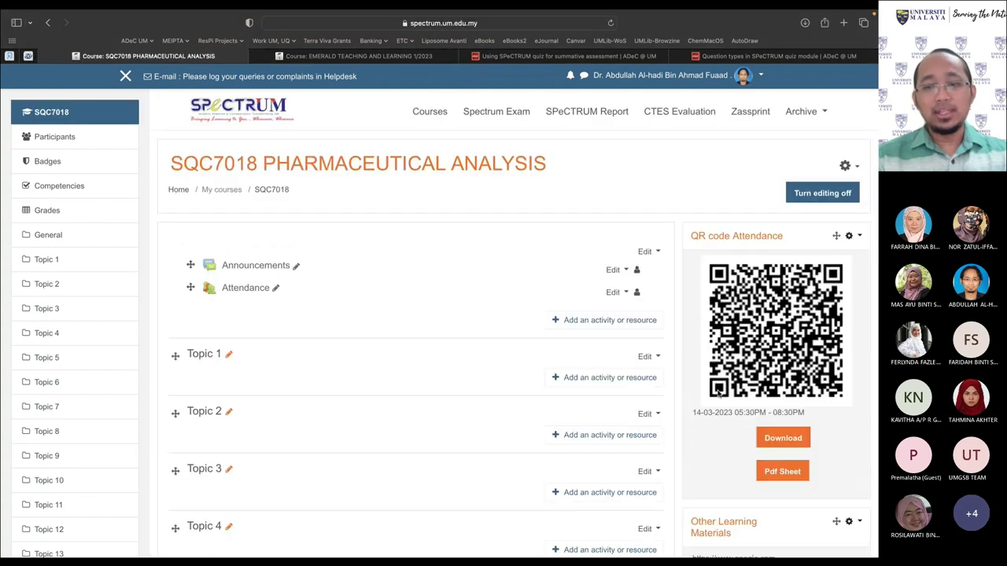
Review the activity and resource types offered for Topic 1, including URL, and close the chooser without adding anything
{"action": "scroll", "coordinate": [697, 382], "scroll_direction": "down", "scroll_amount": 4}
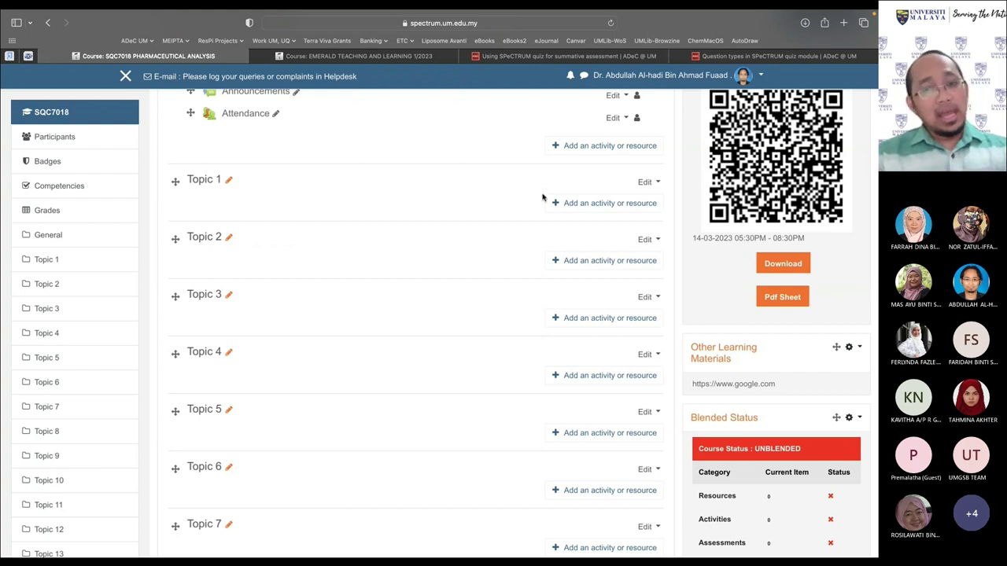
{"action": "left_click", "coordinate": [601, 204]}
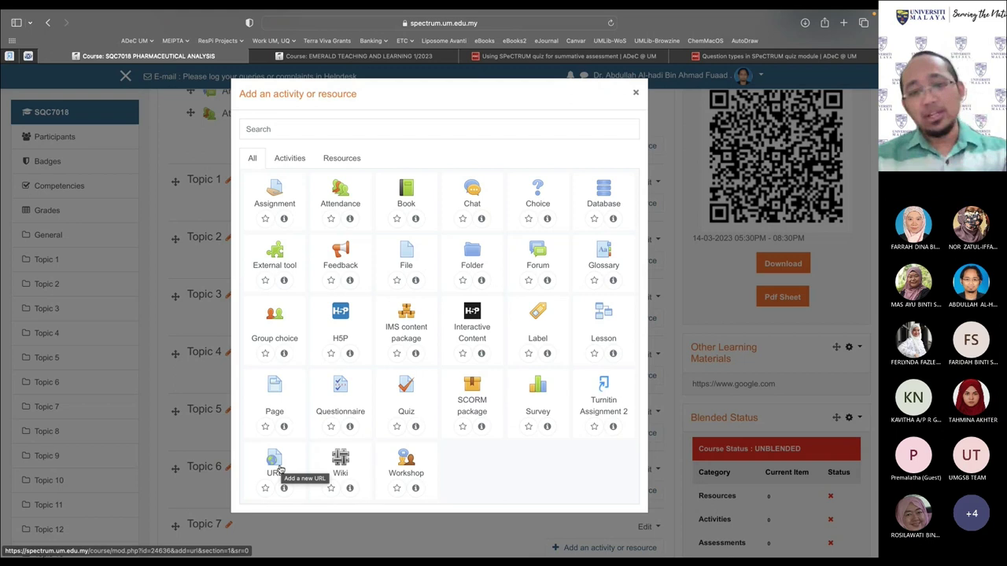
{"action": "left_click", "coordinate": [636, 92]}
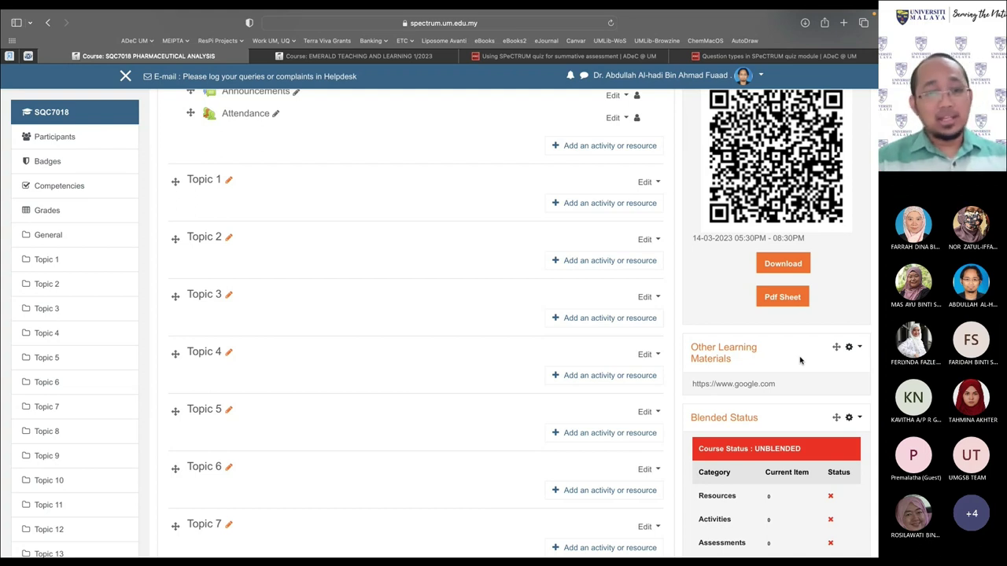
Open the SID2006 course and examine its WhatsApp and QR code attendance blocks
{"action": "scroll", "coordinate": [67, 377], "scroll_direction": "down", "scroll_amount": 10}
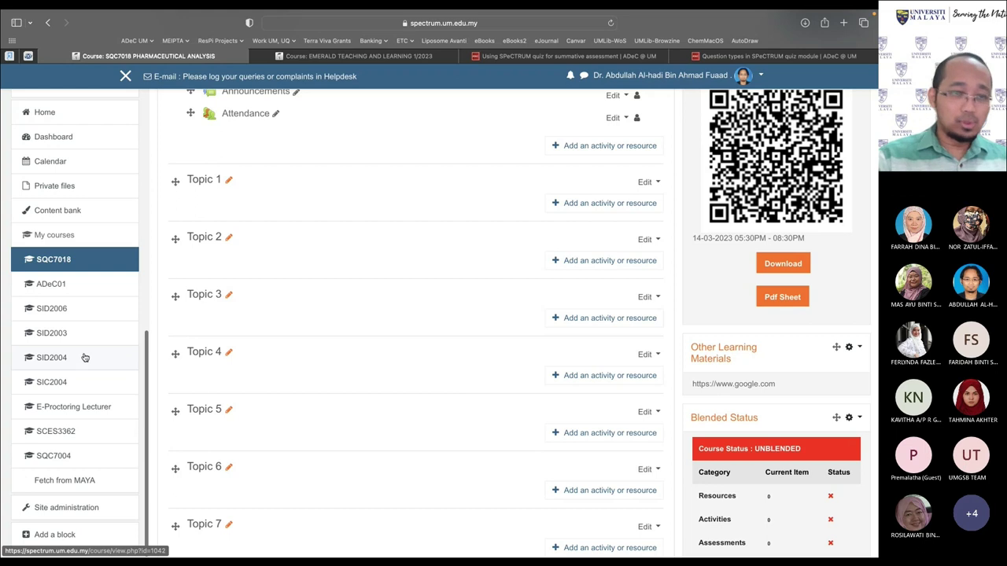
{"action": "left_click", "coordinate": [55, 309]}
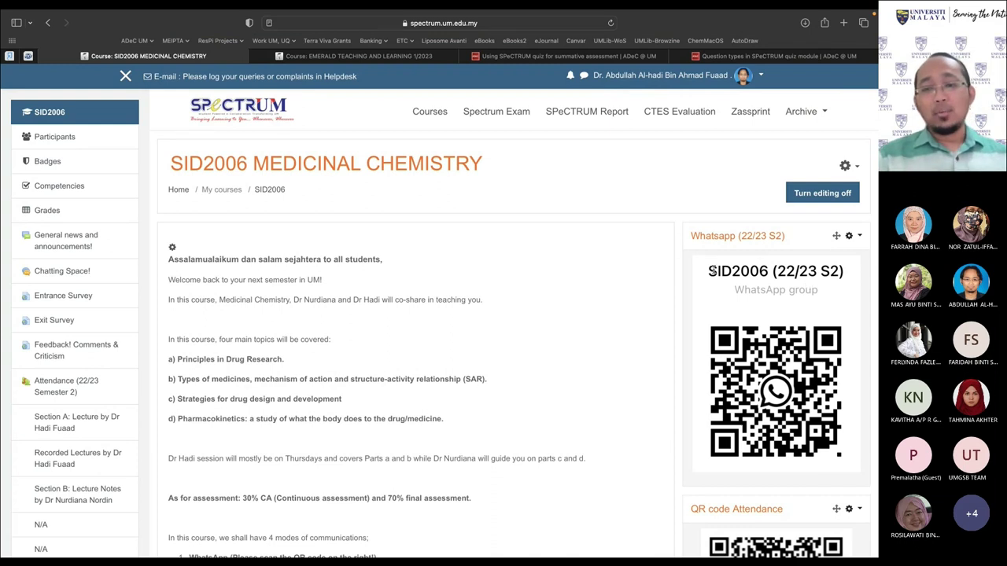
{"action": "scroll", "coordinate": [770, 373], "scroll_direction": "down", "scroll_amount": 3}
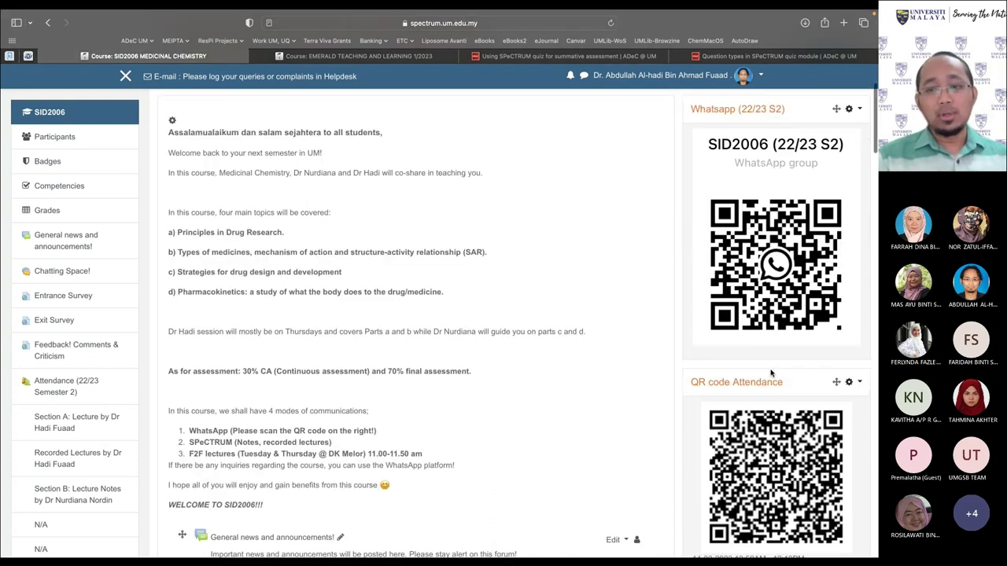
{"action": "scroll", "coordinate": [771, 373], "scroll_direction": "down", "scroll_amount": 3}
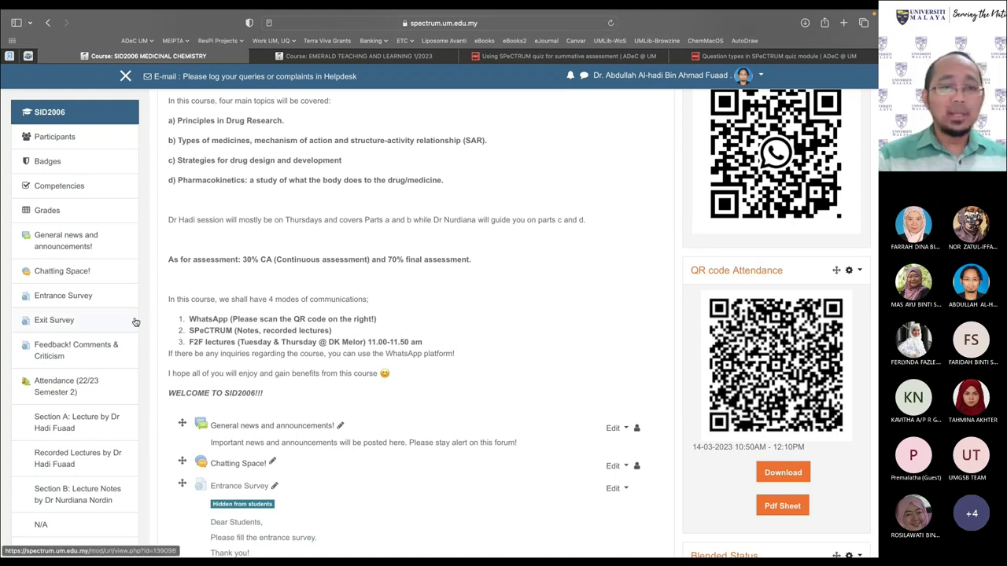
Open the SID2004 course and bring its Blended Status block into view
{"action": "scroll", "coordinate": [103, 342], "scroll_direction": "down", "scroll_amount": 10}
{"action": "left_click", "coordinate": [70, 396]}
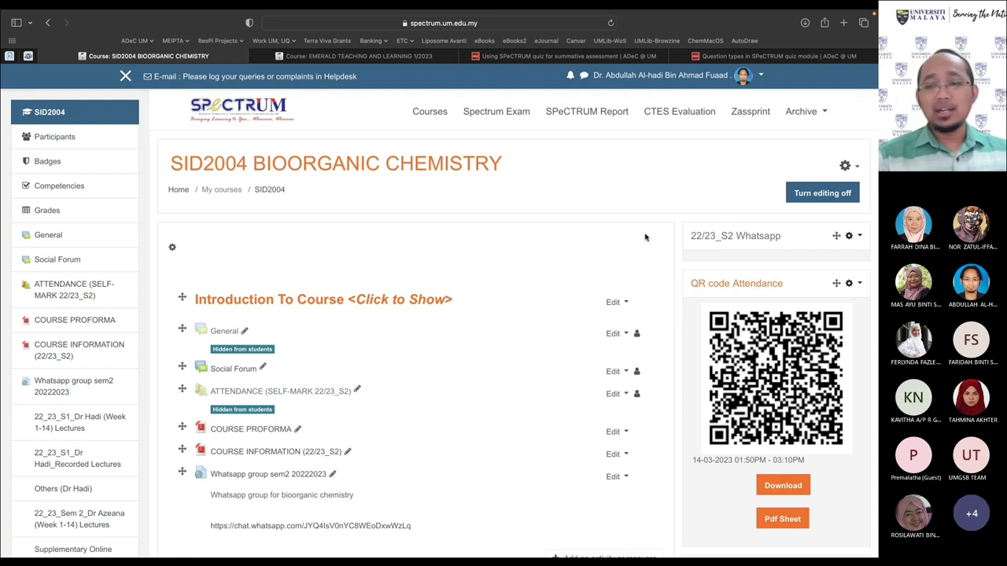
{"action": "scroll", "coordinate": [645, 237], "scroll_direction": "down", "scroll_amount": 5}
{"action": "scroll", "coordinate": [637, 342], "scroll_direction": "down", "scroll_amount": 2}
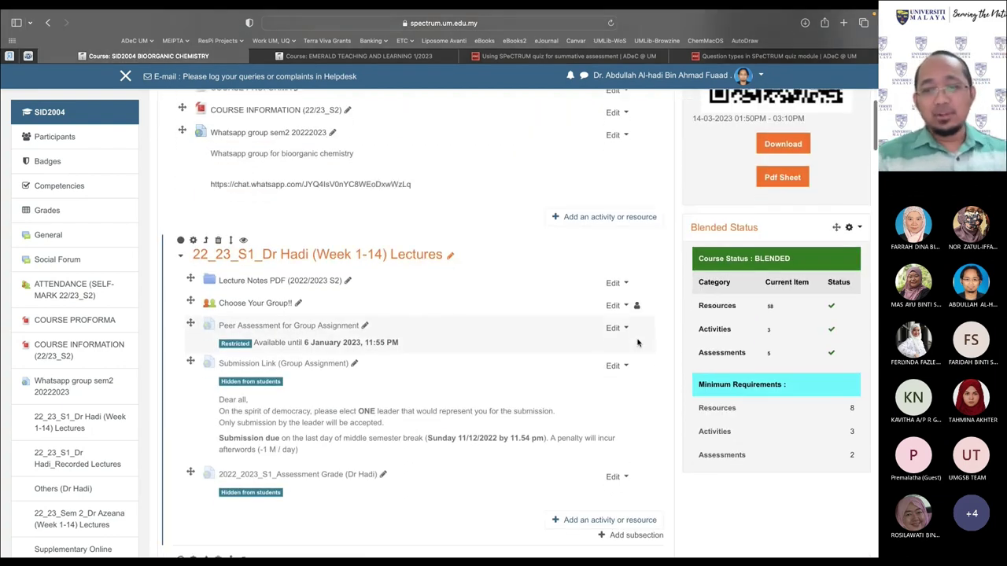
{"action": "scroll", "coordinate": [637, 342], "scroll_direction": "up", "scroll_amount": 3}
{"action": "scroll", "coordinate": [637, 342], "scroll_direction": "down", "scroll_amount": 1}
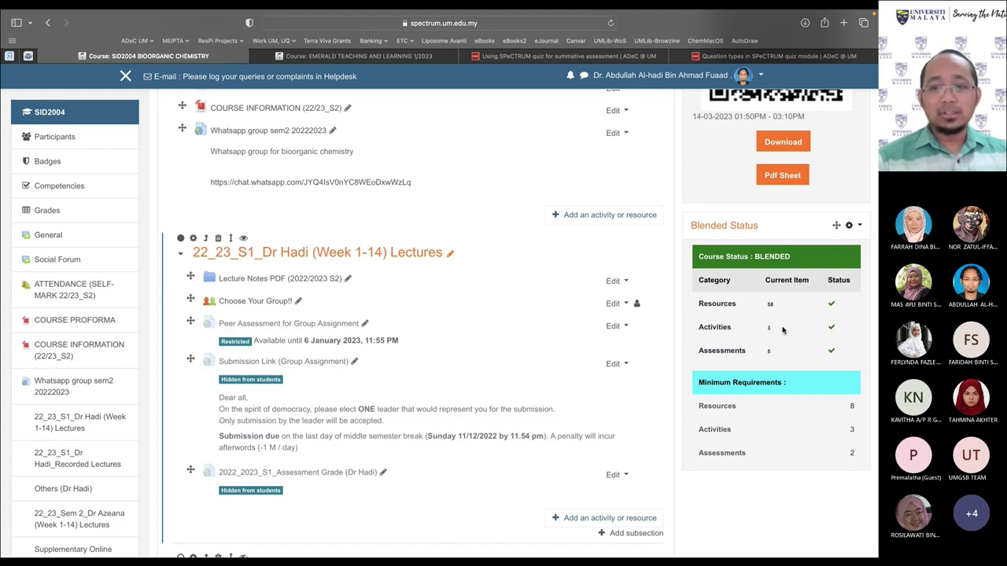
Compare the current Activities count with its minimum requirement in the Blended Status block
{"action": "mouse_move", "coordinate": [712, 434]}
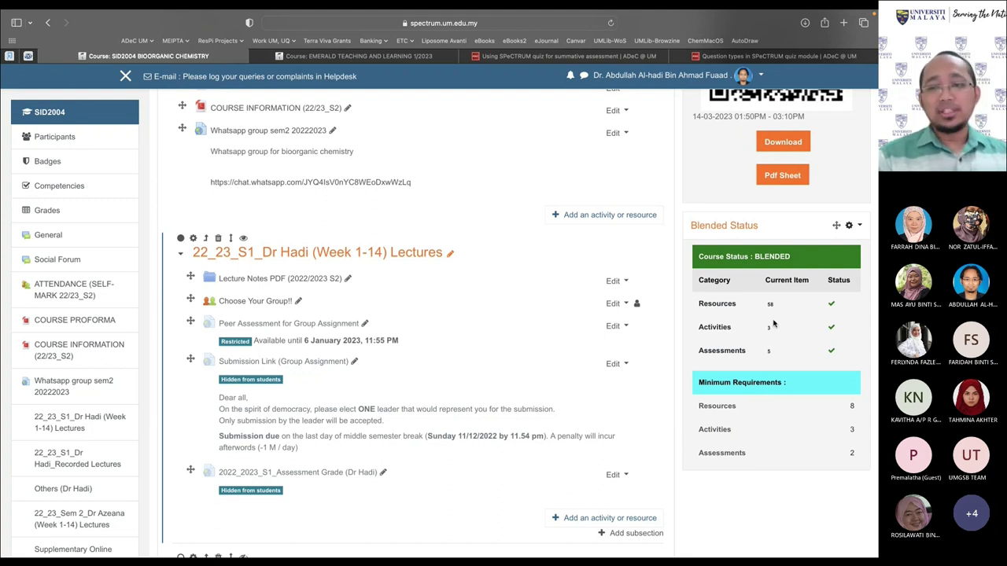
{"action": "double_click", "coordinate": [851, 429]}
{"action": "left_click", "coordinate": [770, 330]}
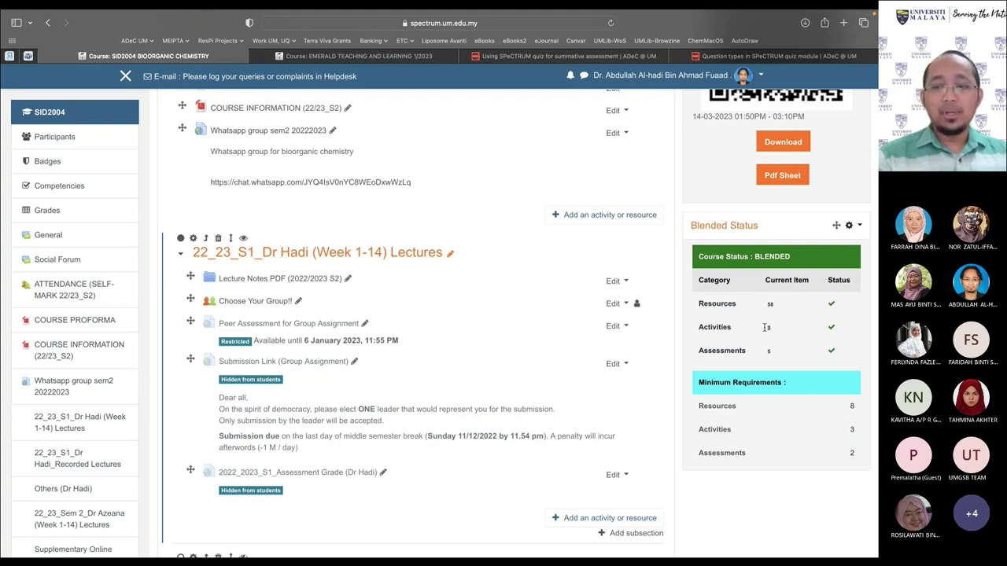
{"action": "left_click_drag", "start_coordinate": [825, 324], "coordinate": [819, 327]}
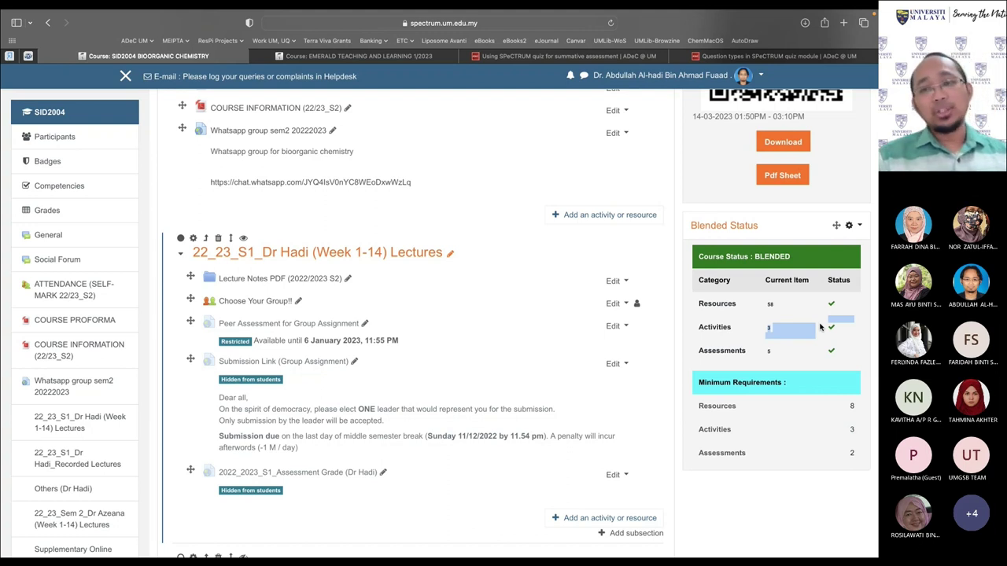
{"action": "left_click", "coordinate": [678, 232]}
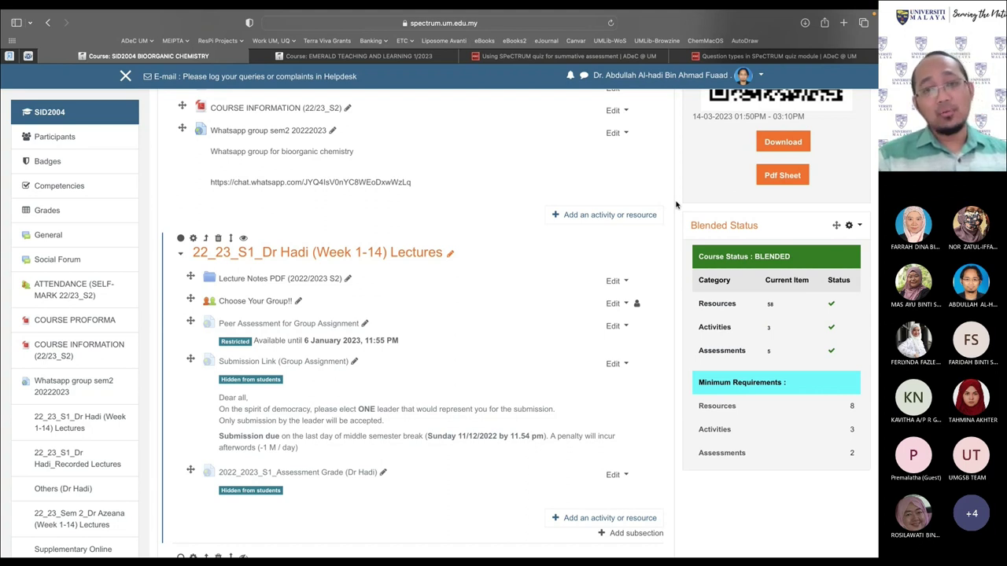
{"action": "scroll", "coordinate": [676, 204], "scroll_direction": "up", "scroll_amount": 1}
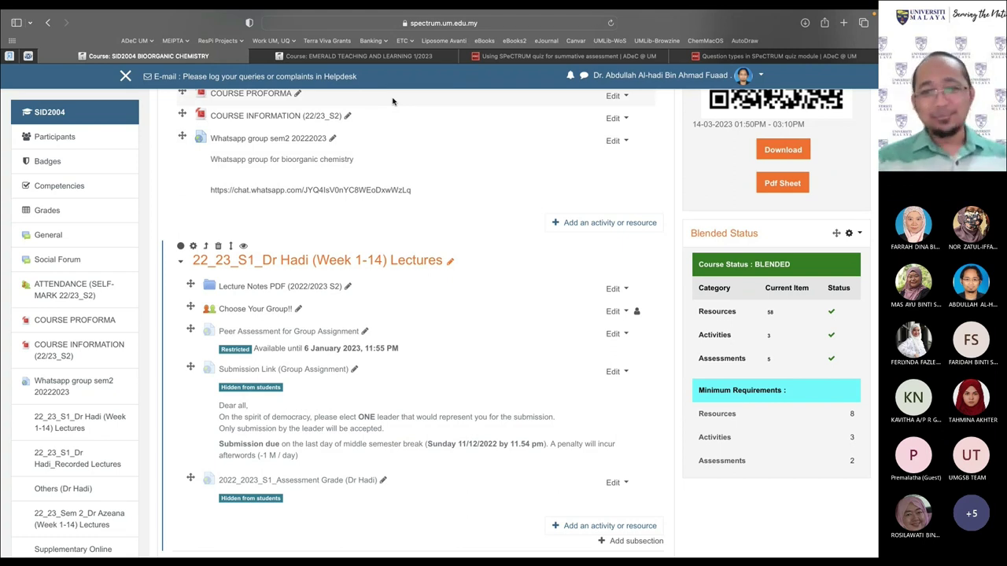
{"action": "scroll", "coordinate": [393, 101], "scroll_direction": "up", "scroll_amount": 5}
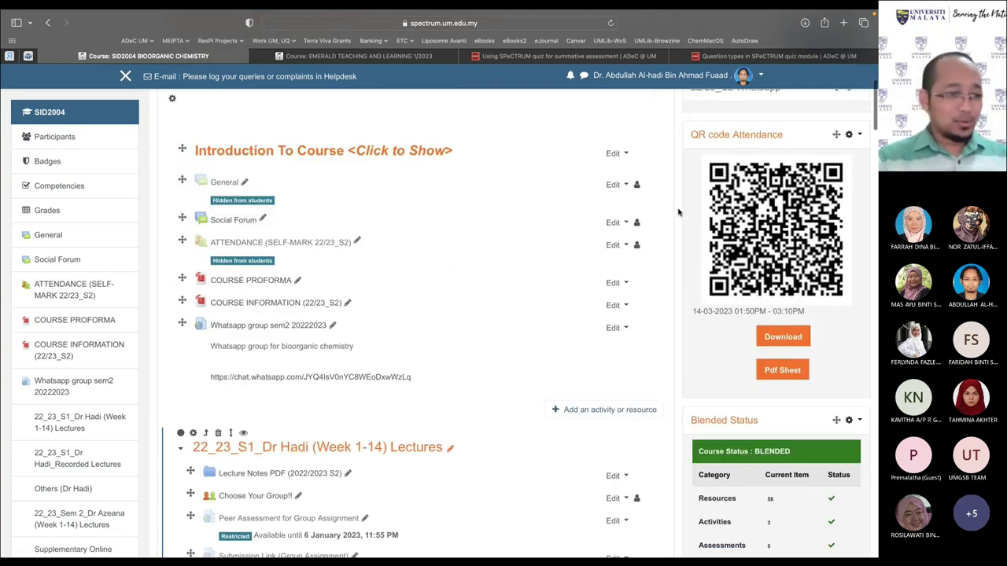
{"action": "scroll", "coordinate": [678, 212], "scroll_direction": "up", "scroll_amount": 3}
{"action": "scroll", "coordinate": [678, 213], "scroll_direction": "up", "scroll_amount": 2}
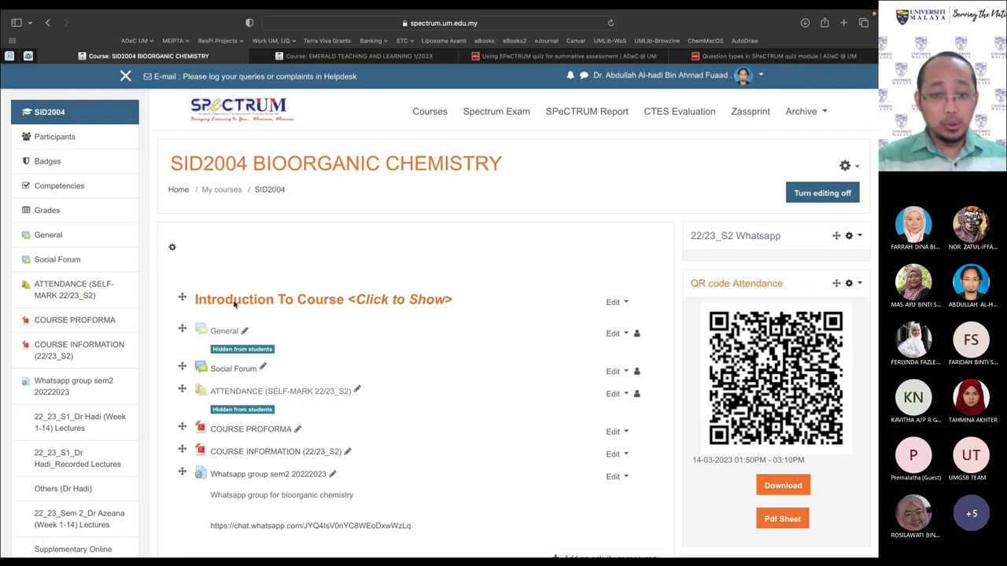
{"action": "scroll", "coordinate": [63, 480], "scroll_direction": "down", "scroll_amount": 10}
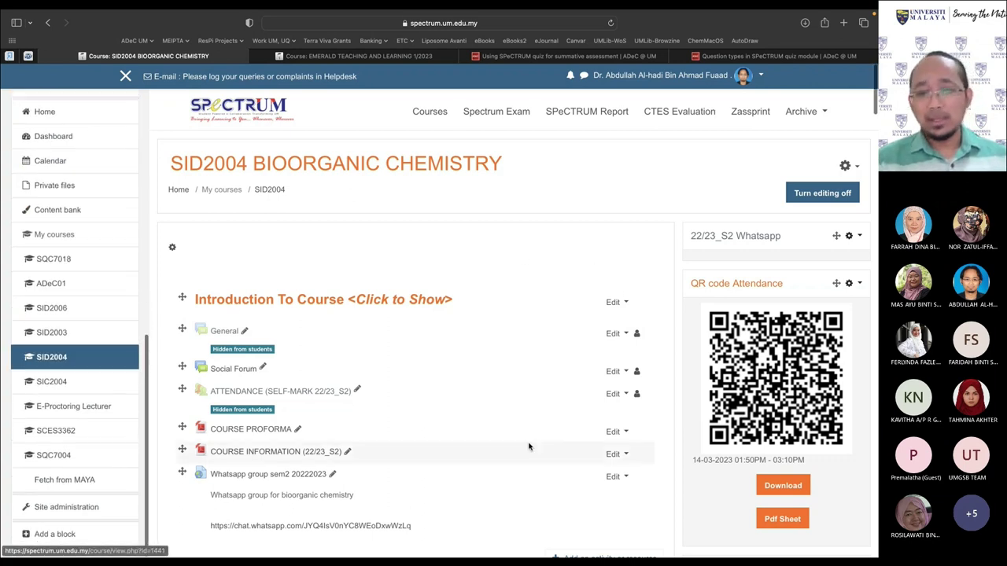
{"action": "scroll", "coordinate": [528, 447], "scroll_direction": "down", "scroll_amount": 5}
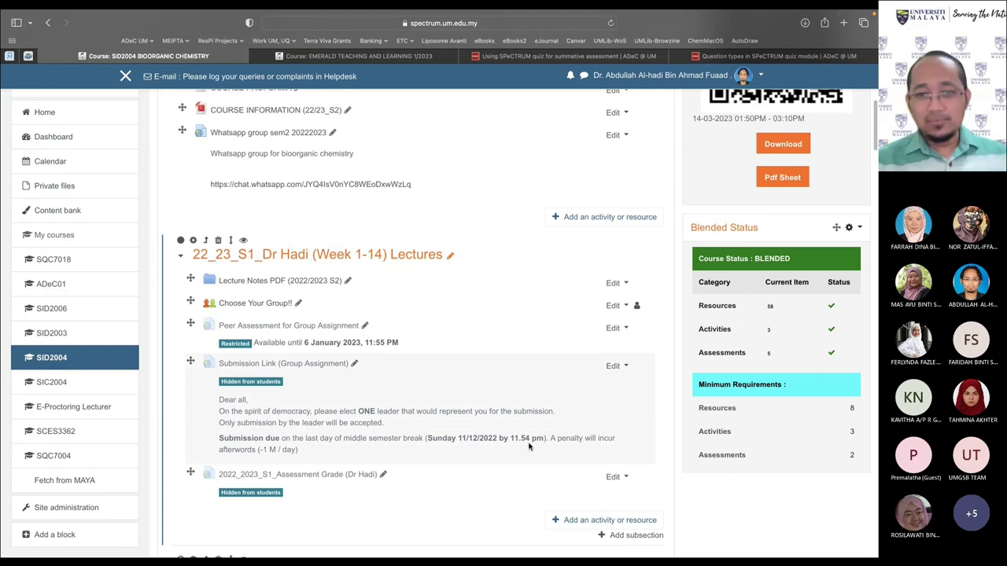
{"action": "scroll", "coordinate": [529, 447], "scroll_direction": "up", "scroll_amount": 2}
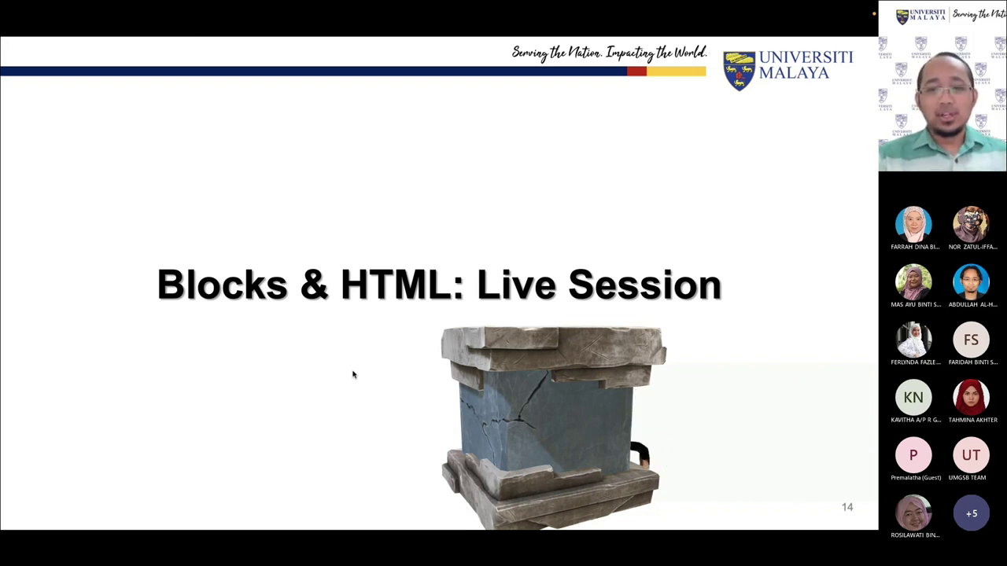
Switch from the slides back to the SID2004 course page and expand "Introduction To Course" to read its text
{"action": "key", "text": "ctrl+Right"}
{"action": "scroll", "coordinate": [400, 313], "scroll_direction": "up", "scroll_amount": 5}
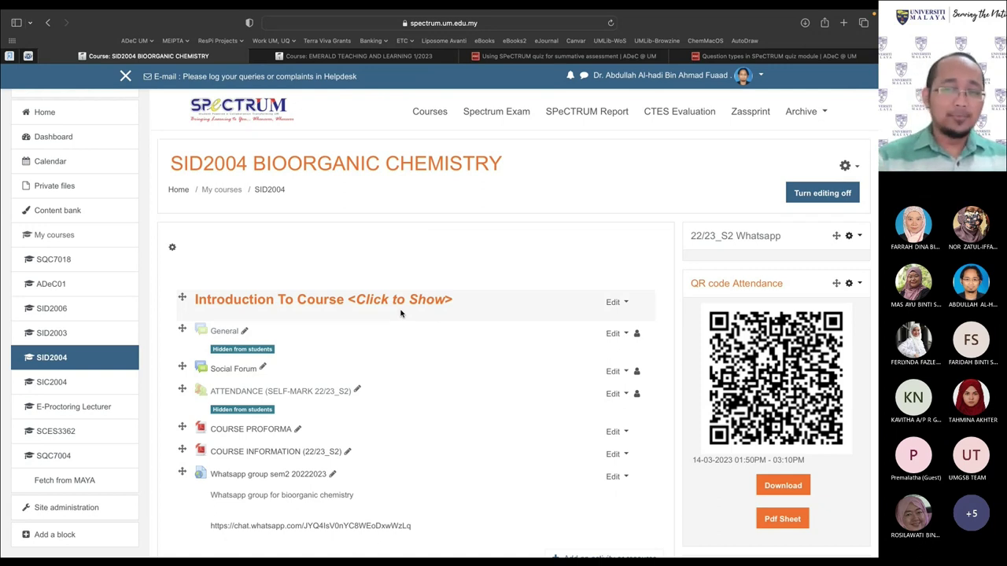
{"action": "scroll", "coordinate": [488, 303], "scroll_direction": "down", "scroll_amount": 3}
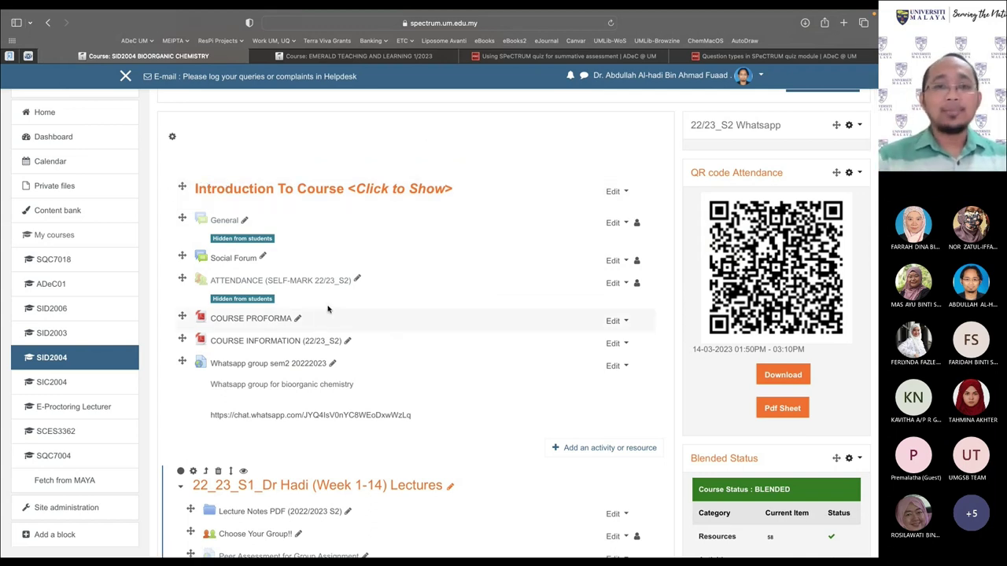
{"action": "left_click", "coordinate": [441, 189]}
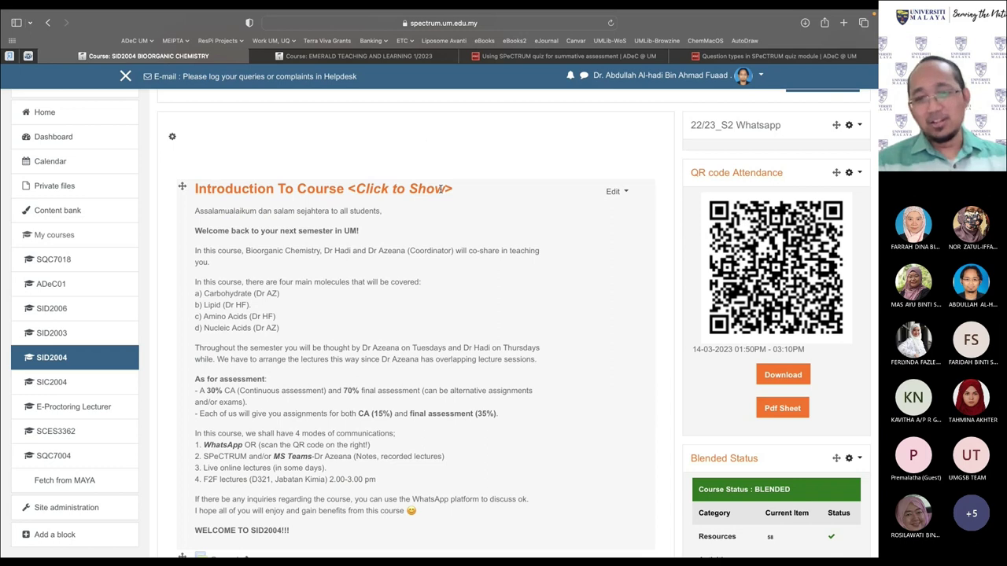
{"action": "scroll", "coordinate": [441, 189], "scroll_direction": "down", "scroll_amount": 2}
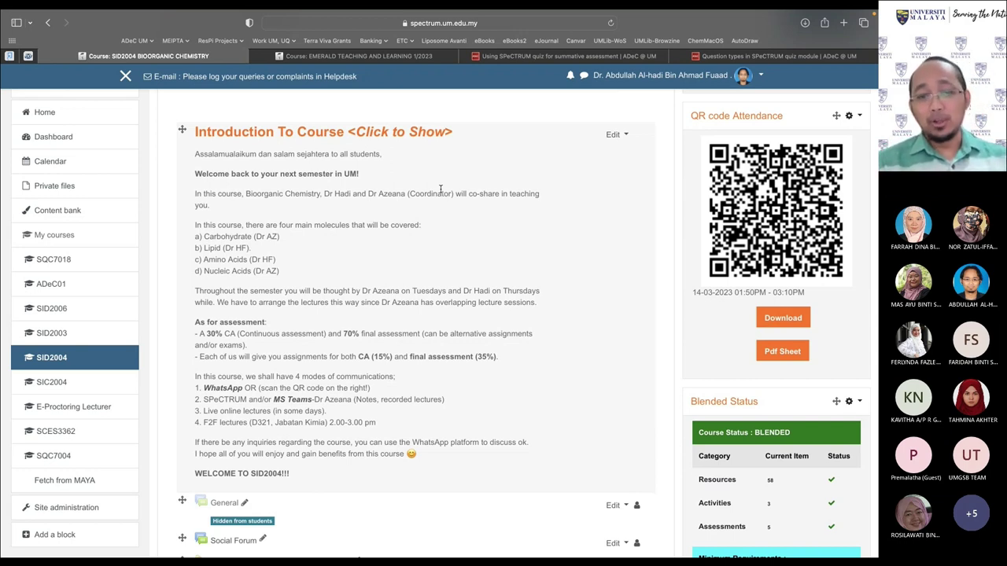
Collapse the "Introduction To Course" text and expand it again to demonstrate the show/hide behaviour
{"action": "left_click", "coordinate": [400, 132]}
{"action": "left_click", "coordinate": [389, 132]}
{"action": "left_click", "coordinate": [388, 132]}
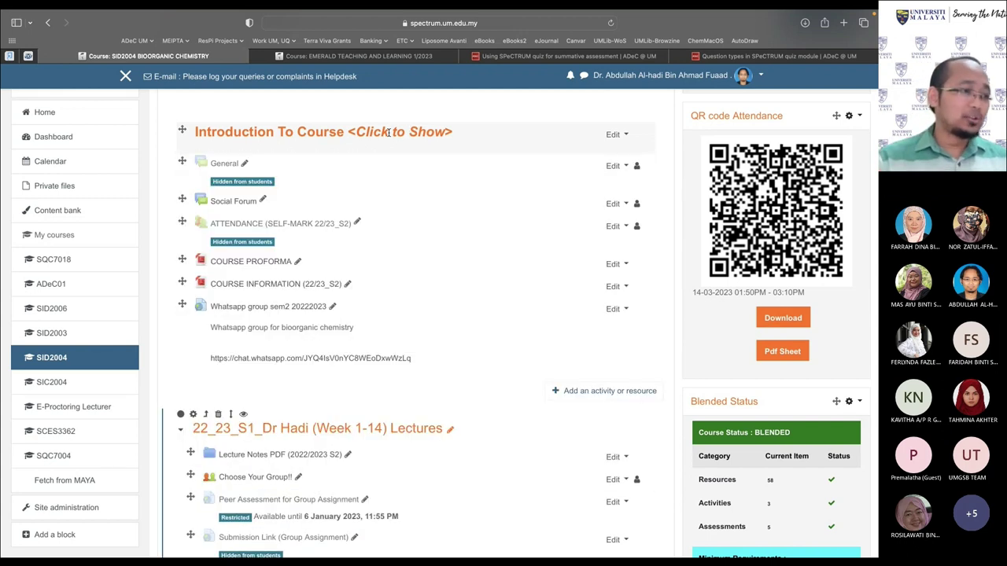
{"action": "left_click", "coordinate": [388, 132]}
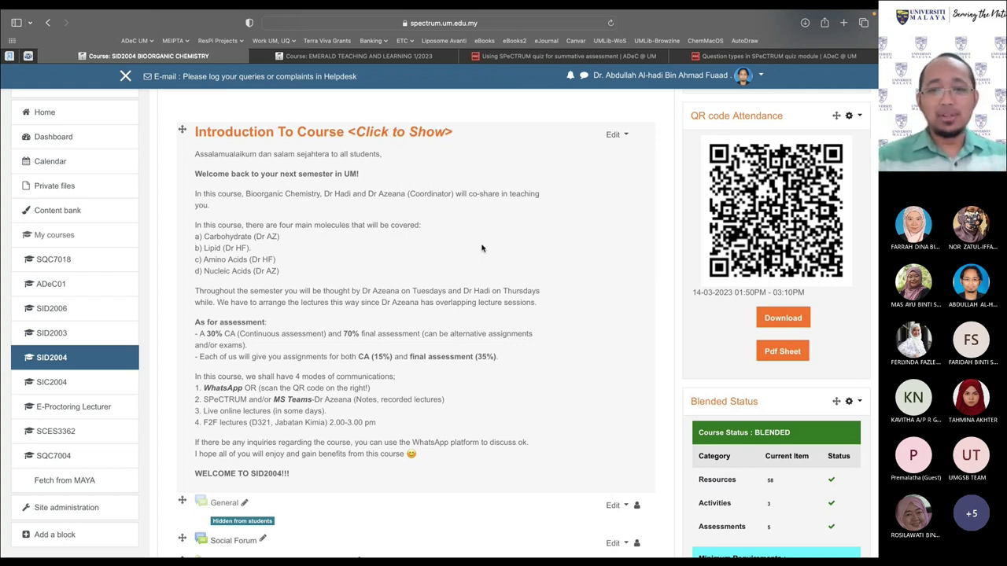
{"action": "scroll", "coordinate": [483, 248], "scroll_direction": "up", "scroll_amount": 2}
{"action": "scroll", "coordinate": [481, 249], "scroll_direction": "down", "scroll_amount": 10}
{"action": "scroll", "coordinate": [482, 249], "scroll_direction": "down", "scroll_amount": 15}
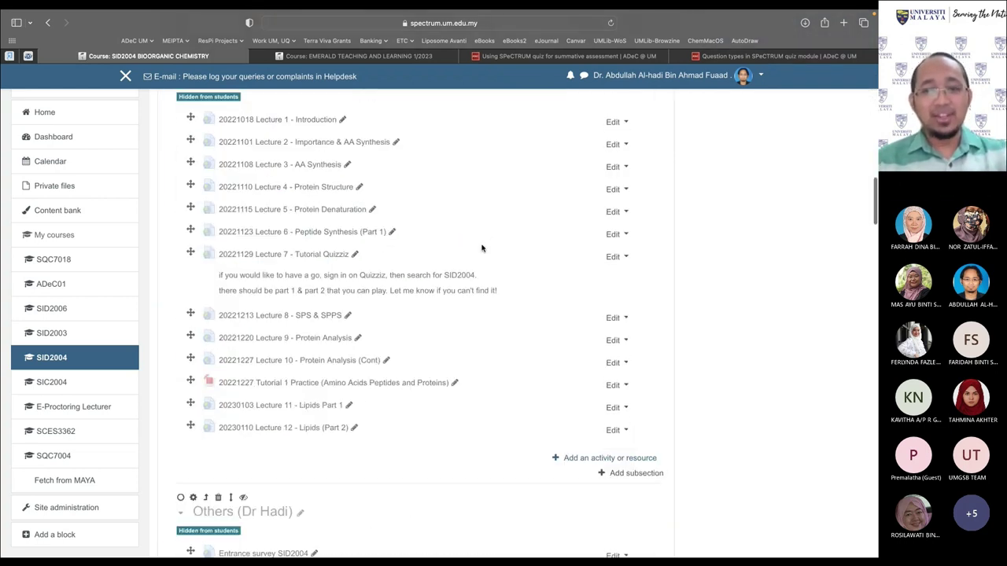
{"action": "scroll", "coordinate": [482, 248], "scroll_direction": "up", "scroll_amount": 20}
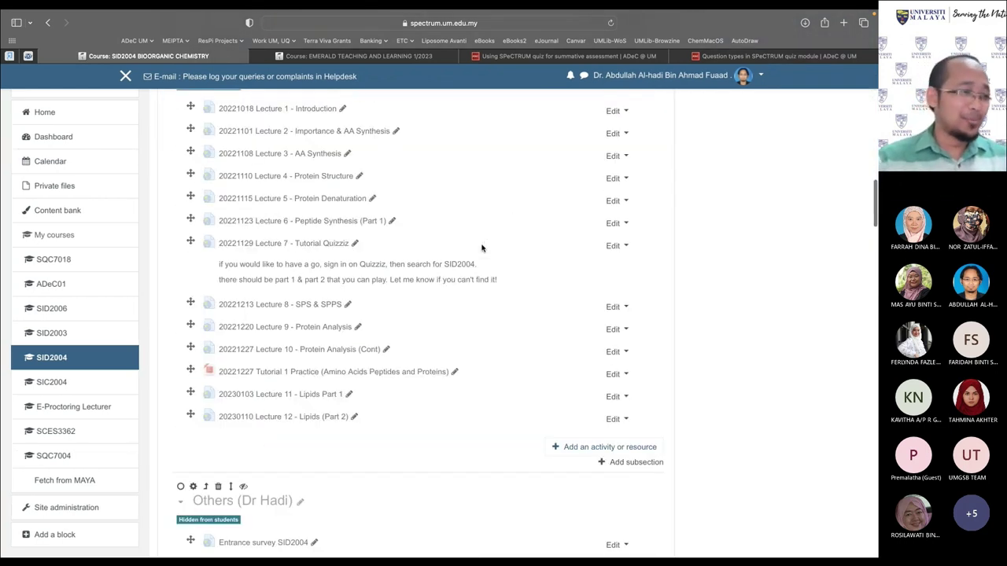
{"action": "scroll", "coordinate": [449, 250], "scroll_direction": "down", "scroll_amount": 1}
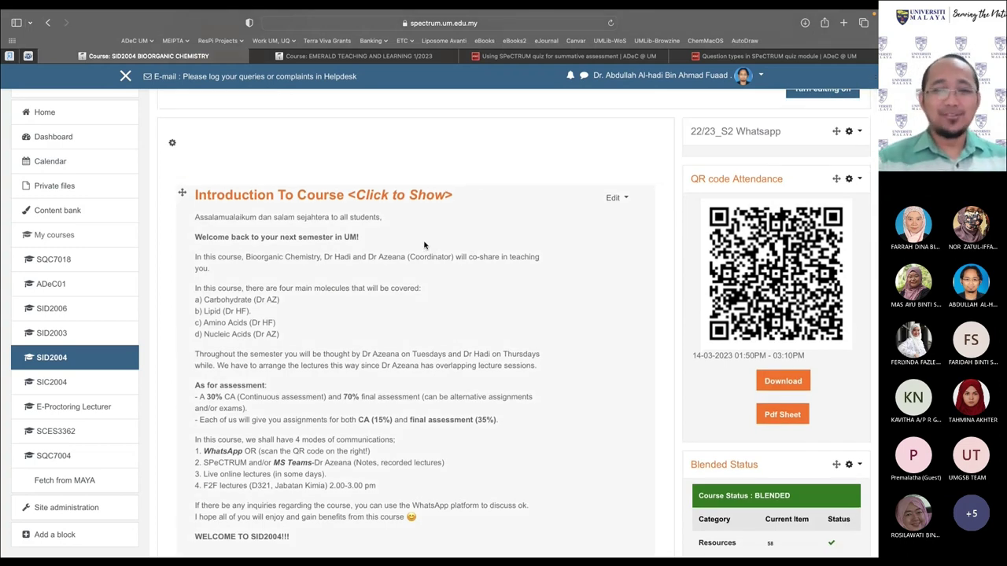
{"action": "scroll", "coordinate": [425, 246], "scroll_direction": "down", "scroll_amount": 3}
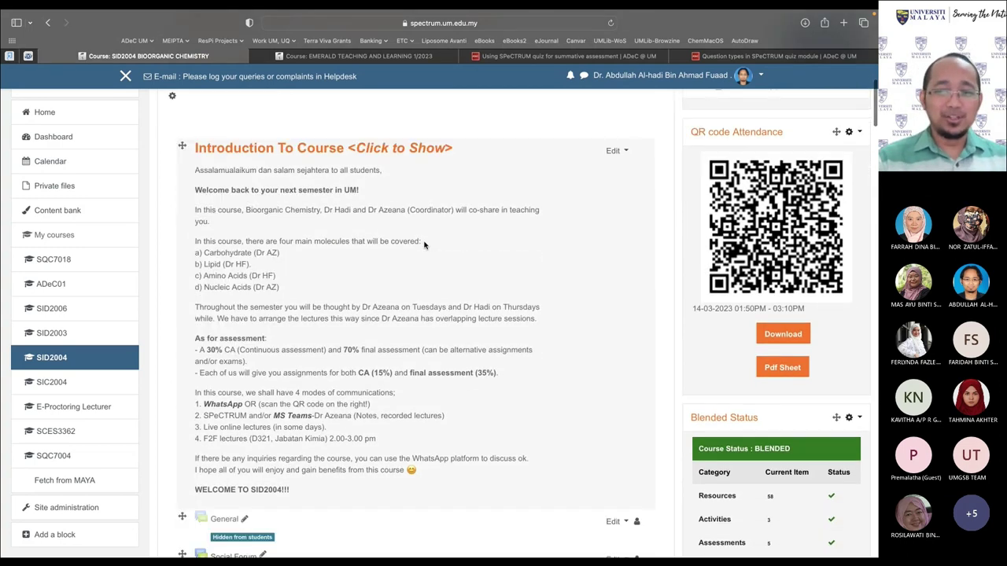
Hide the "Introduction To Course" text, show it once more, and leave it collapsed
{"action": "left_click", "coordinate": [409, 148]}
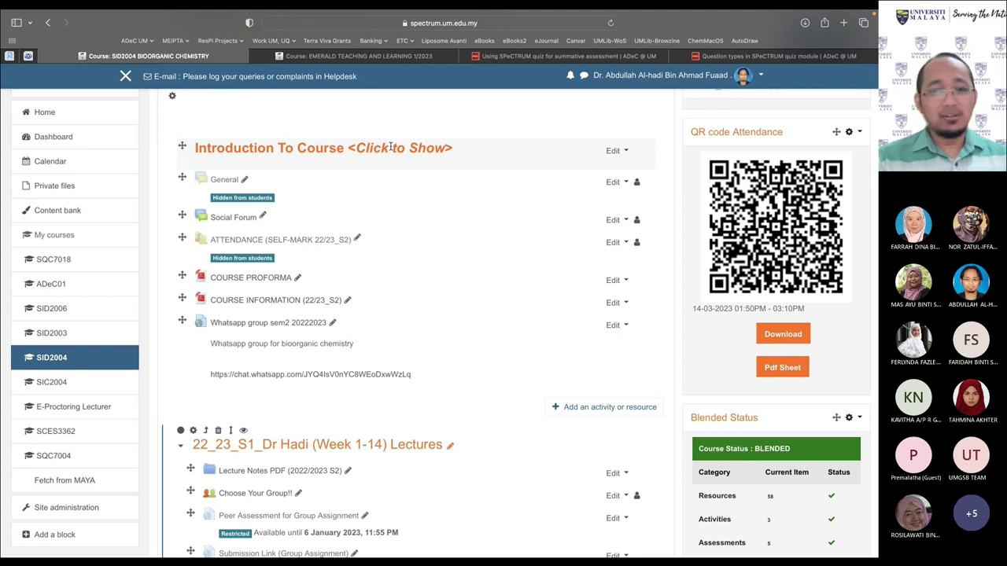
{"action": "left_click", "coordinate": [390, 147]}
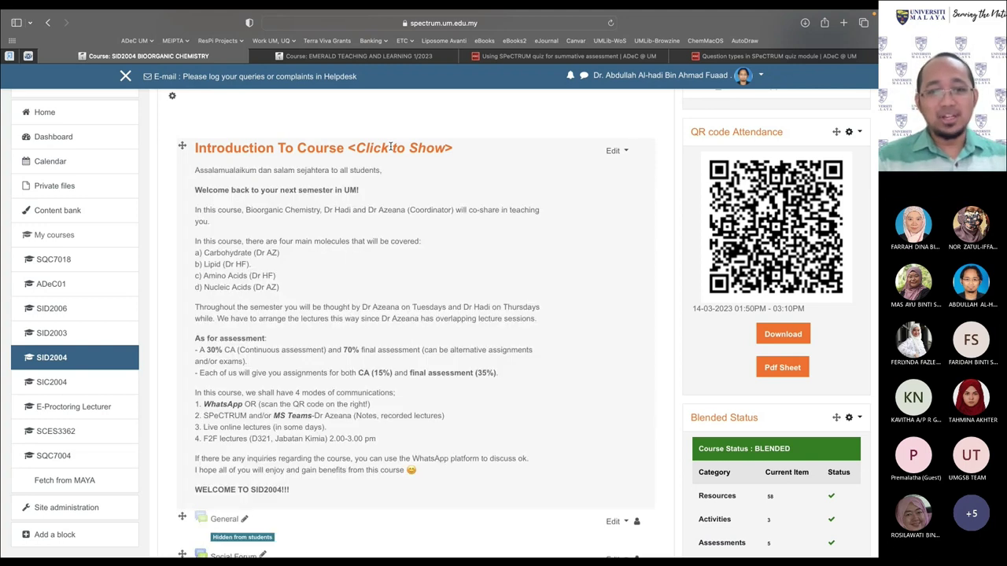
{"action": "left_click", "coordinate": [390, 147]}
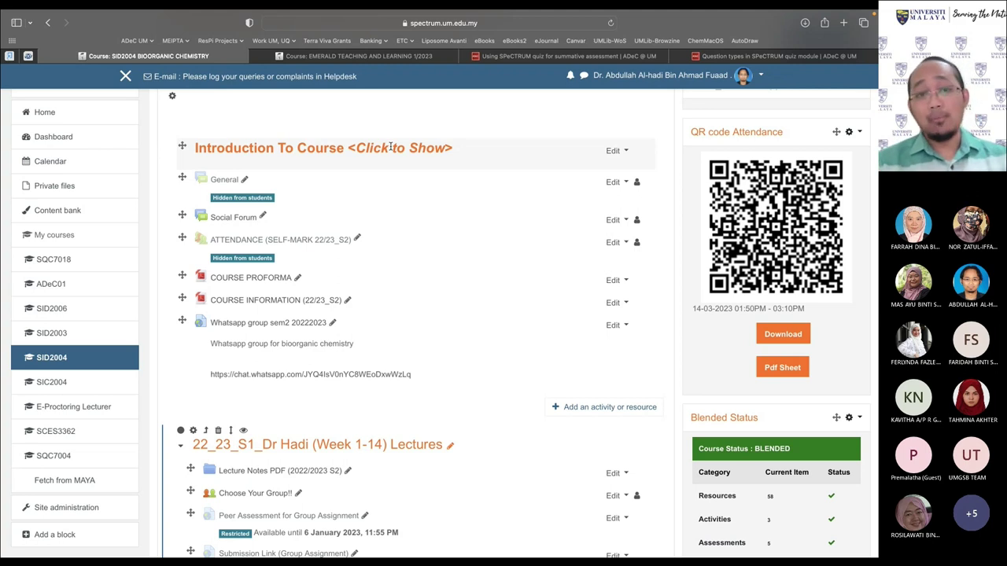
Switch the role in the SID2004 course to Student
{"action": "left_click", "coordinate": [742, 75]}
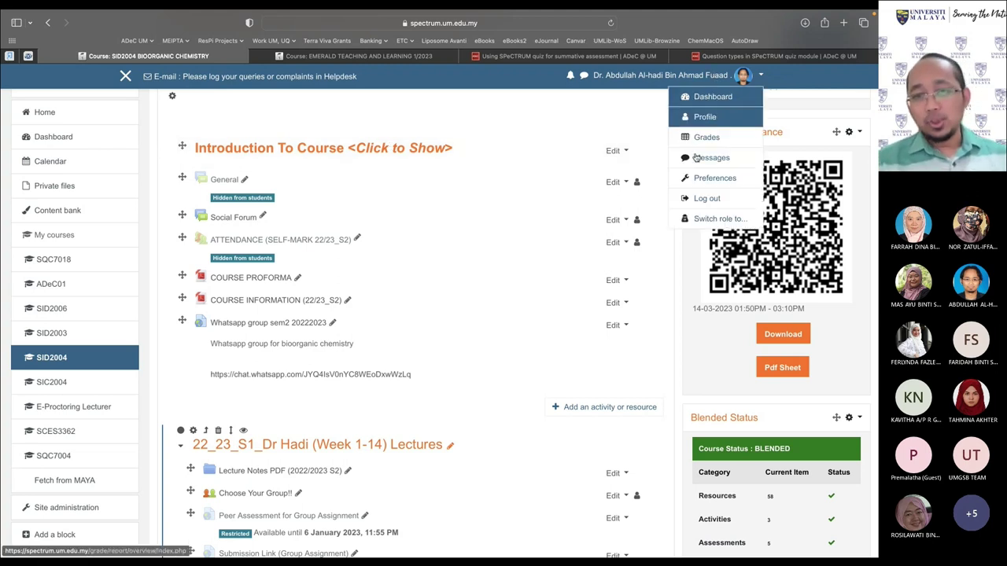
{"action": "left_click", "coordinate": [720, 219]}
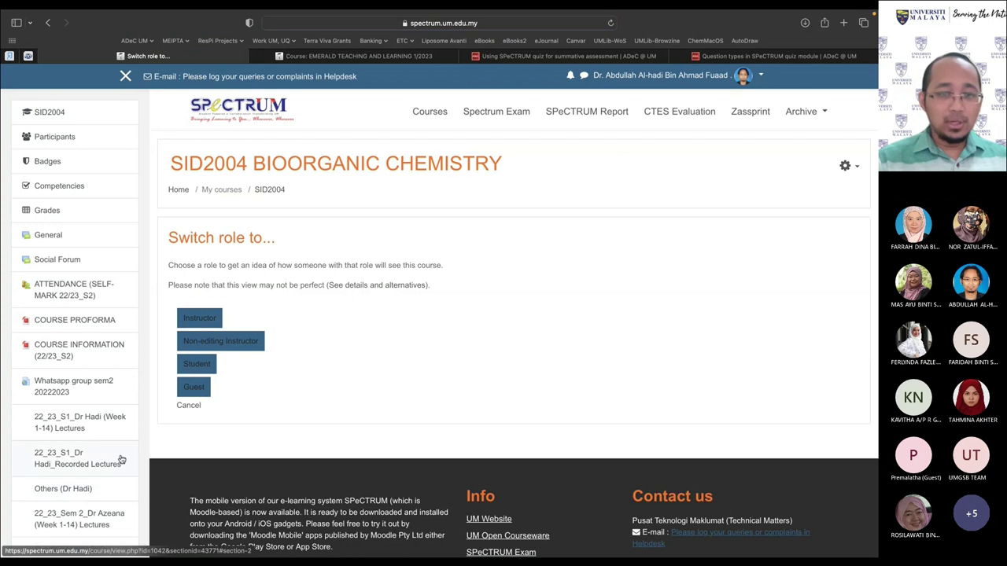
{"action": "left_click", "coordinate": [198, 366]}
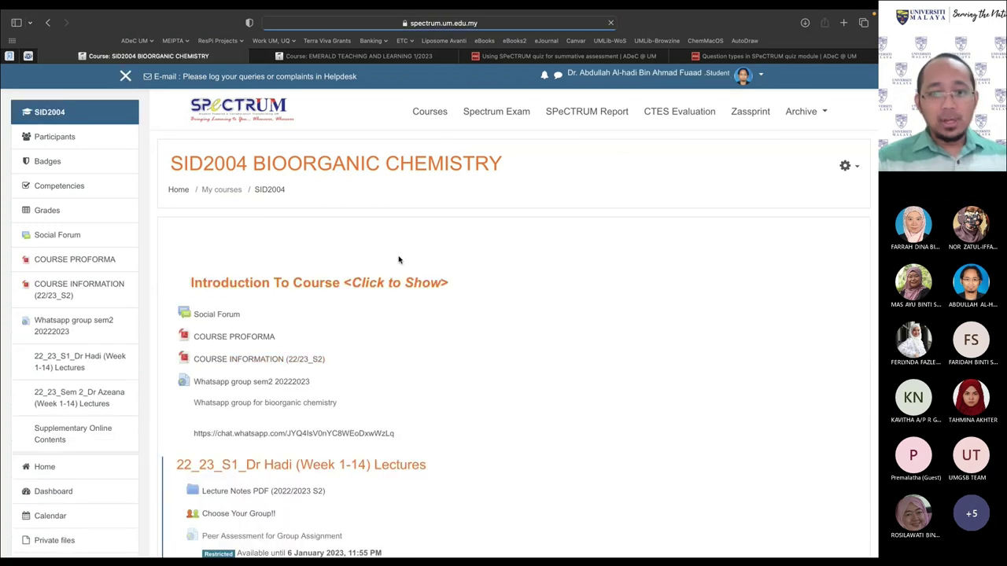
Look through the SID2004 course page as a student, examining the lecture sections and the embedded videos under Supplementary Online Contents
{"action": "scroll", "coordinate": [466, 287], "scroll_direction": "down", "scroll_amount": 15}
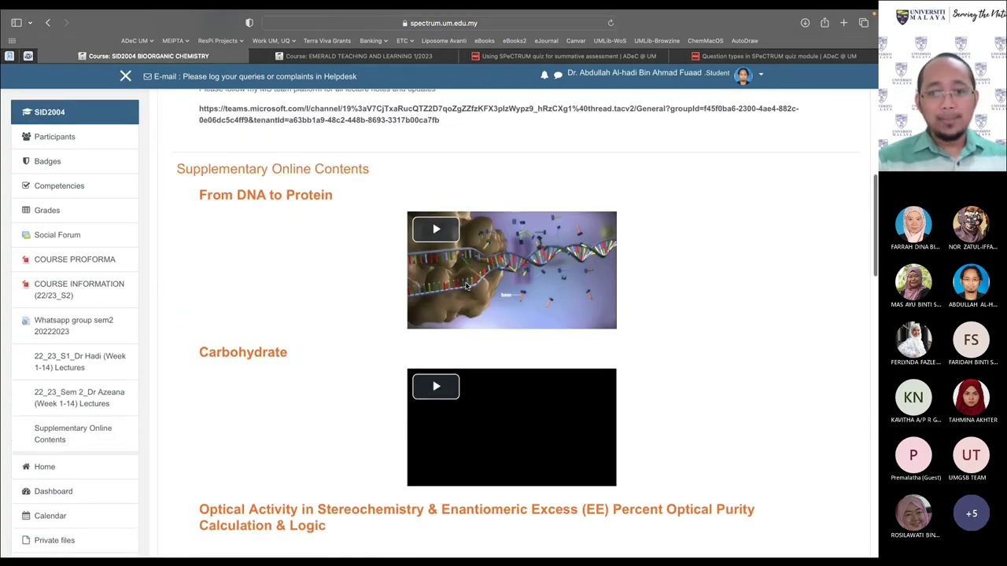
{"action": "scroll", "coordinate": [467, 287], "scroll_direction": "down", "scroll_amount": 5}
{"action": "scroll", "coordinate": [466, 287], "scroll_direction": "up", "scroll_amount": 6}
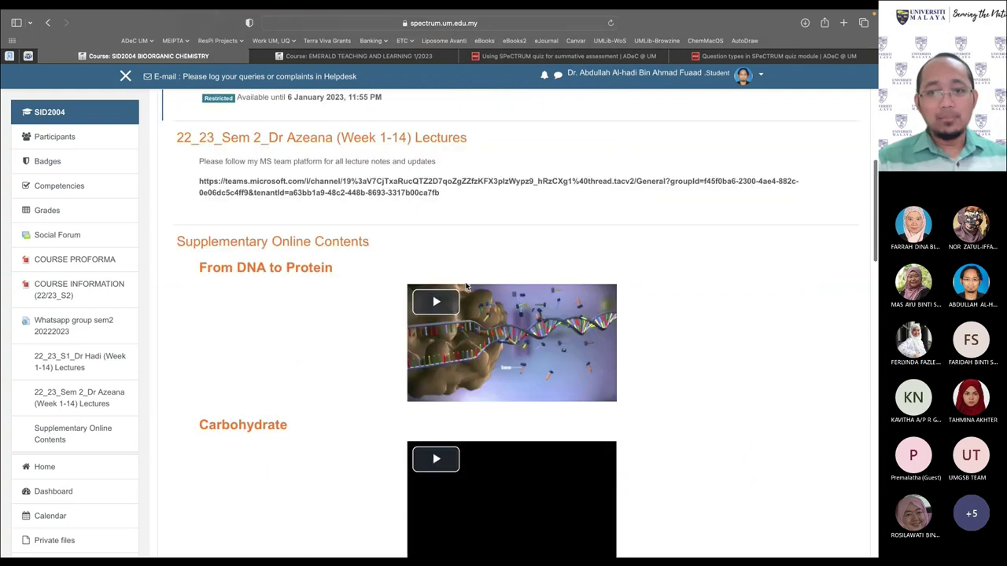
{"action": "scroll", "coordinate": [466, 256], "scroll_direction": "down", "scroll_amount": 3}
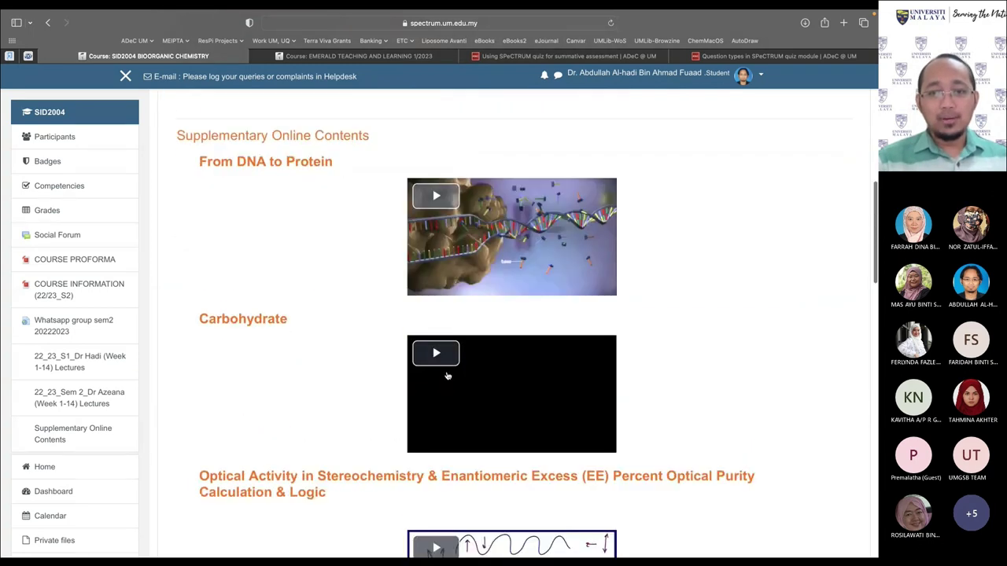
{"action": "scroll", "coordinate": [466, 255], "scroll_direction": "up", "scroll_amount": 2}
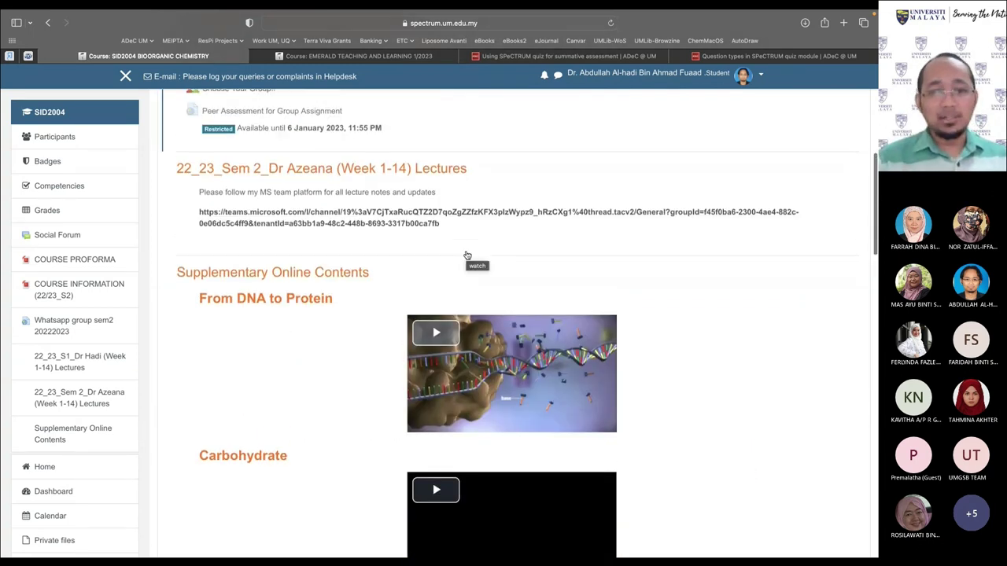
{"action": "scroll", "coordinate": [285, 380], "scroll_direction": "down", "scroll_amount": 10}
{"action": "scroll", "coordinate": [285, 380], "scroll_direction": "down", "scroll_amount": 15}
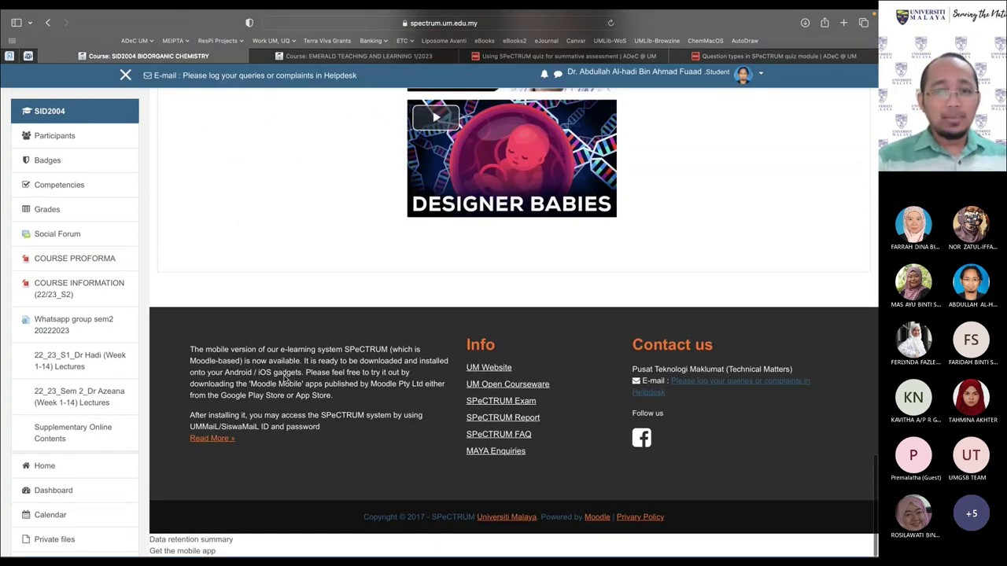
{"action": "scroll", "coordinate": [285, 378], "scroll_direction": "up", "scroll_amount": 20}
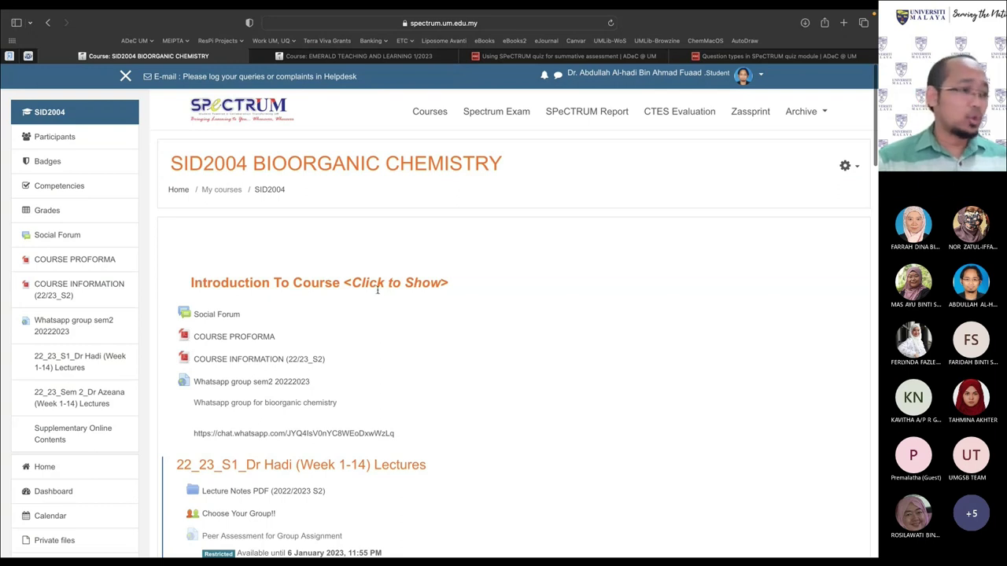
Expand the "Introduction To Course" text in the student view and read through it
{"action": "left_click", "coordinate": [377, 288]}
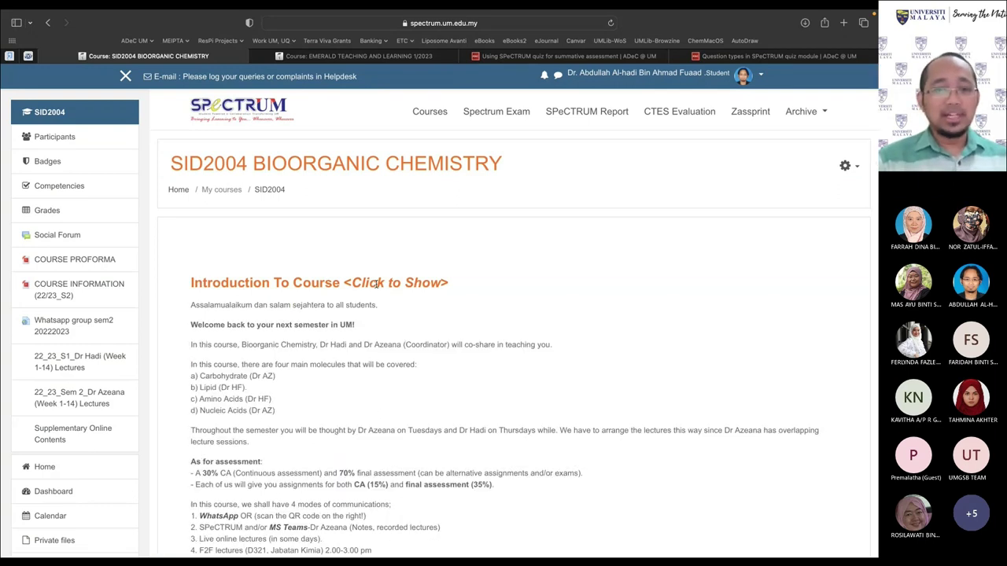
{"action": "scroll", "coordinate": [376, 286], "scroll_direction": "down", "scroll_amount": 3}
{"action": "scroll", "coordinate": [376, 286], "scroll_direction": "up", "scroll_amount": 2}
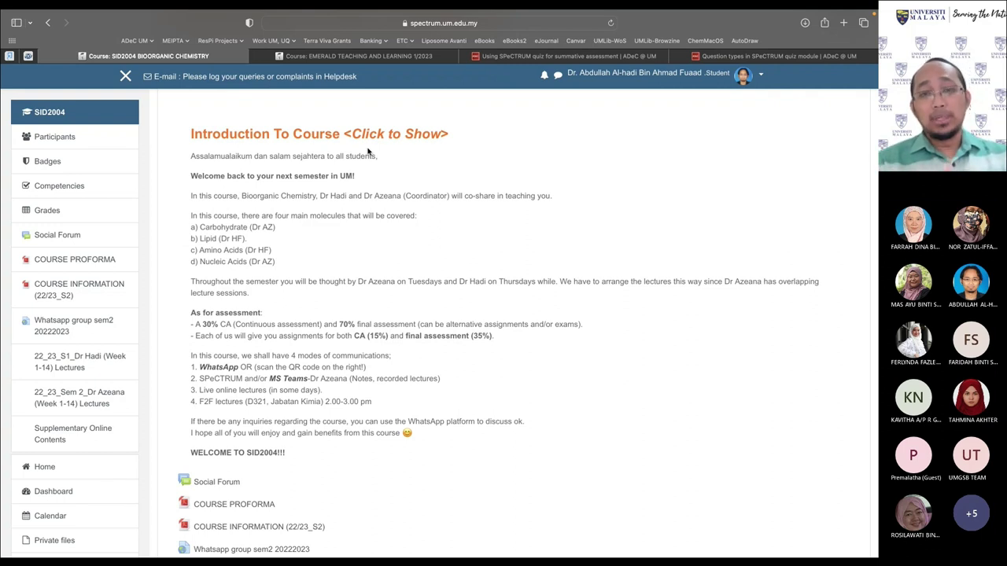
{"action": "scroll", "coordinate": [367, 152], "scroll_direction": "up", "scroll_amount": 3}
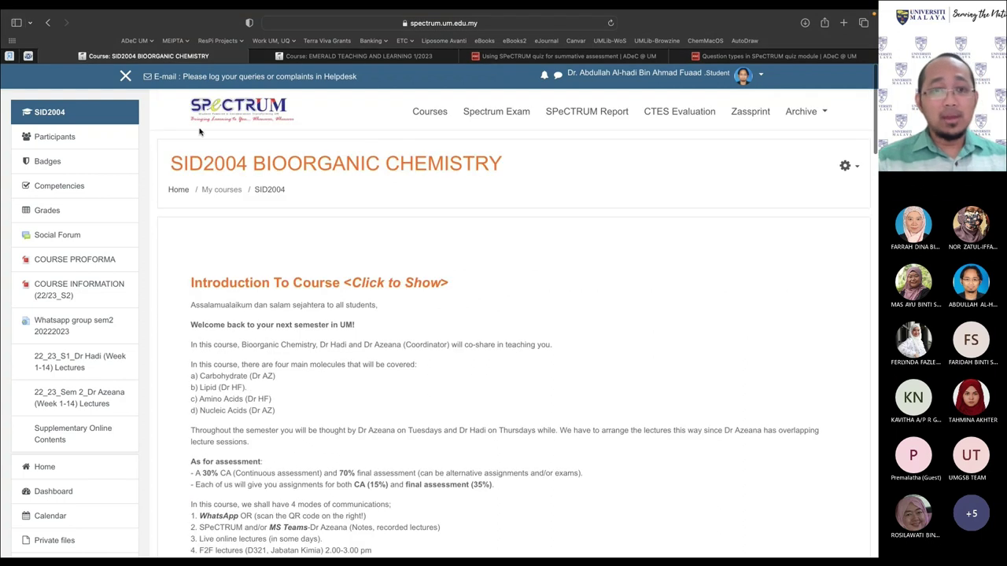
View the list of archived semesters, and switch to the slides to show the SPeCTRUM topic overview
{"action": "left_click", "coordinate": [812, 111]}
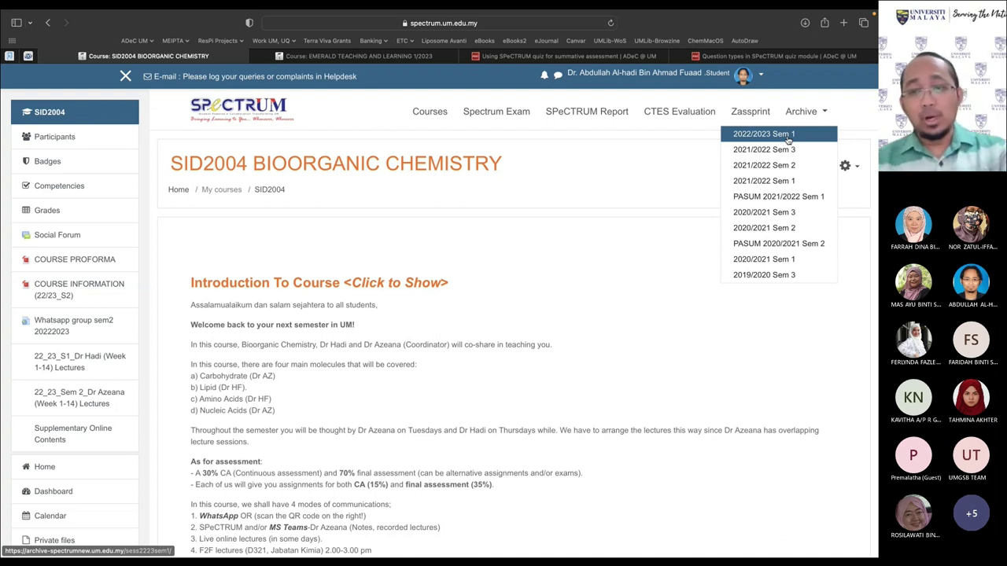
{"action": "left_click", "coordinate": [564, 227]}
{"action": "key", "text": "alt+Tab"}
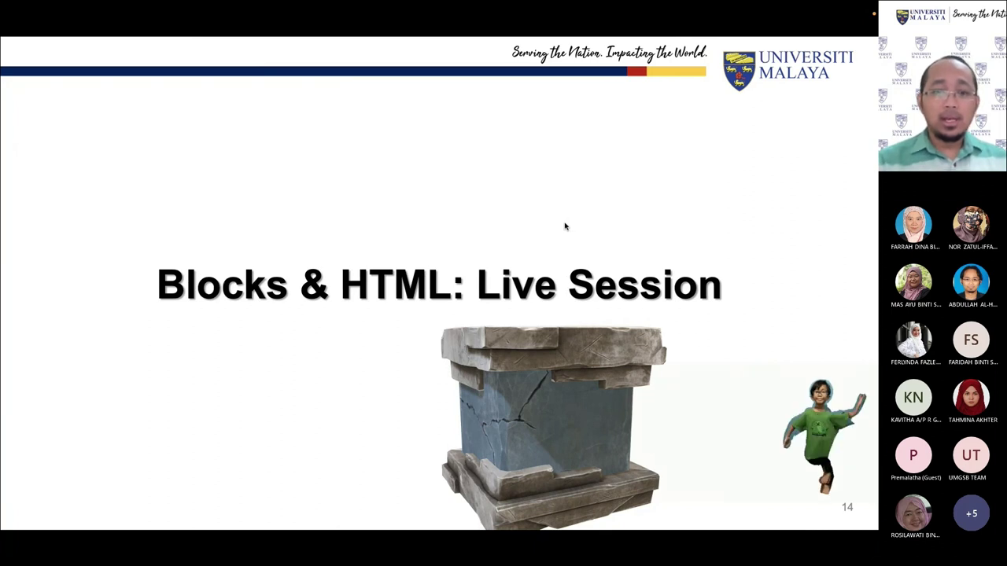
{"action": "key", "text": "Right"}
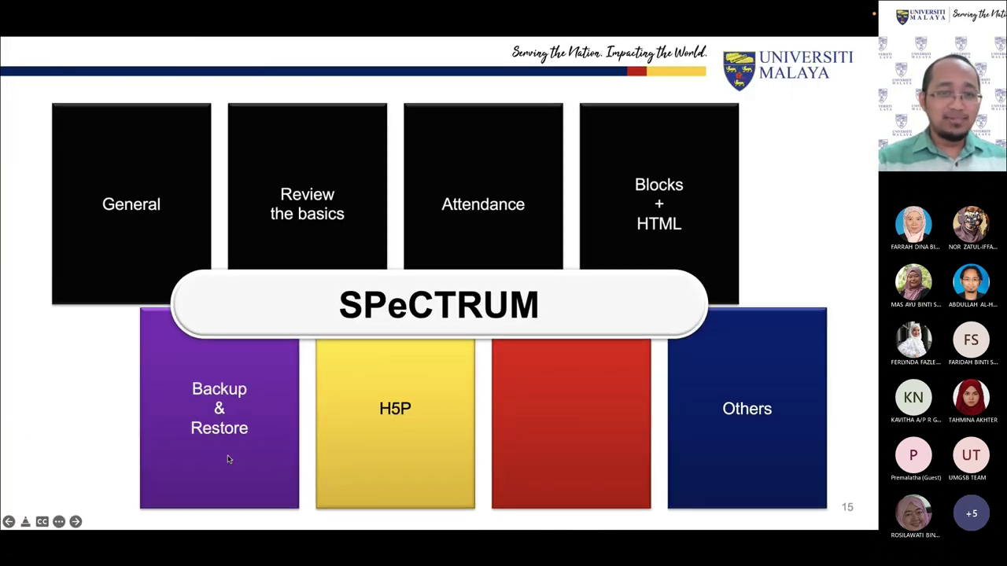
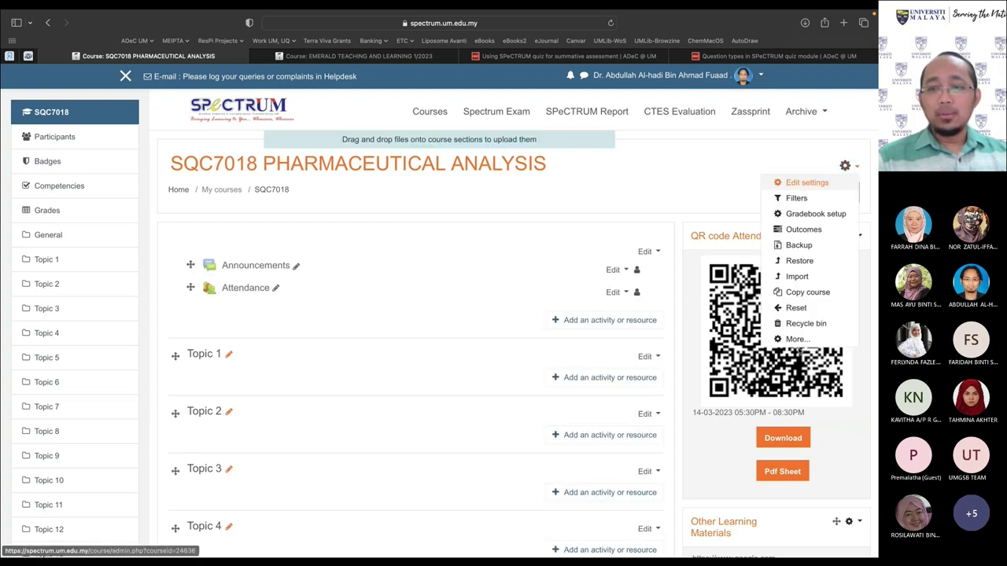
Open the full Course administration page of SQC7018 and compare its course options with its Users options
{"action": "left_click", "coordinate": [797, 340]}
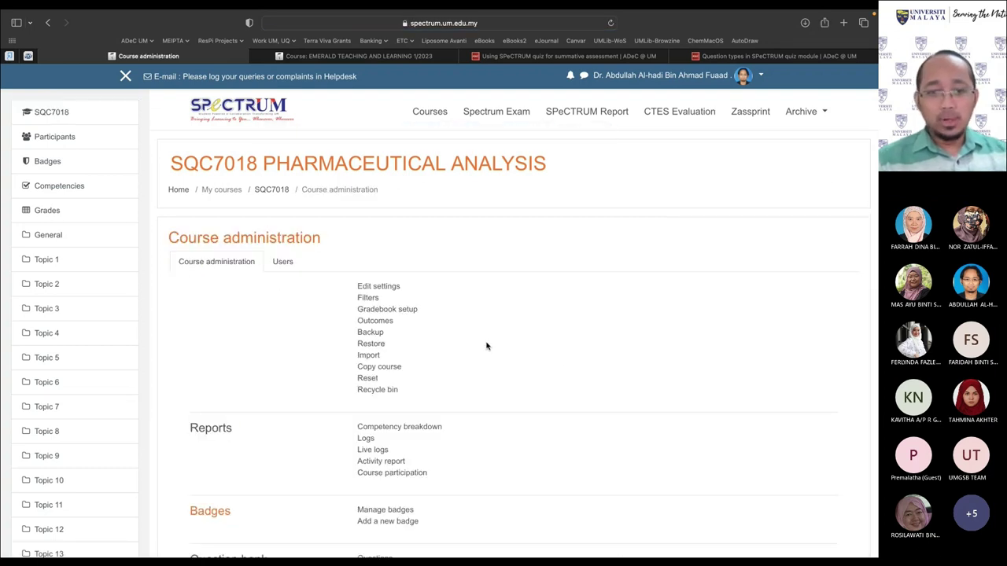
{"action": "scroll", "coordinate": [487, 313], "scroll_direction": "down", "scroll_amount": 3}
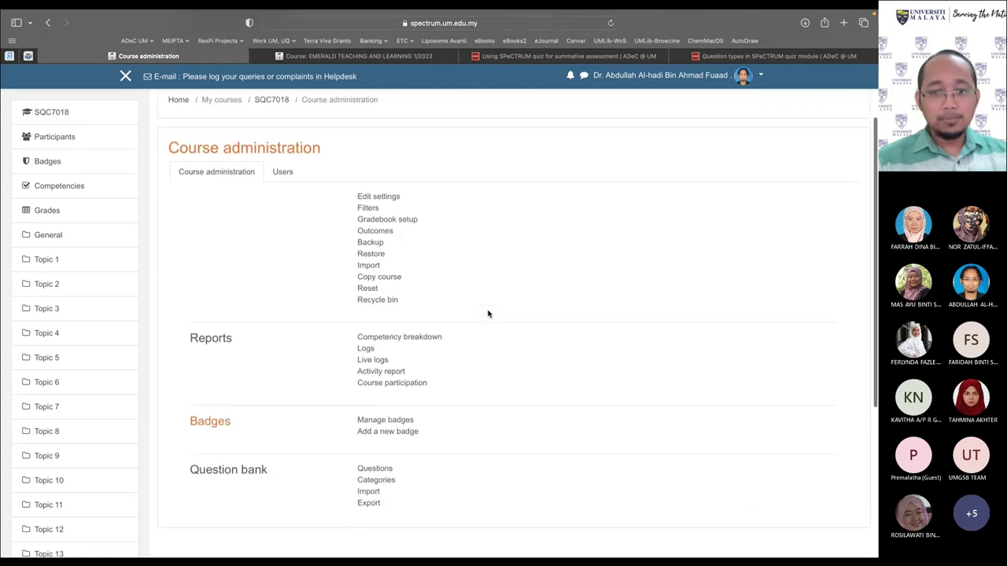
{"action": "scroll", "coordinate": [488, 313], "scroll_direction": "up", "scroll_amount": 1}
{"action": "left_click", "coordinate": [282, 202]}
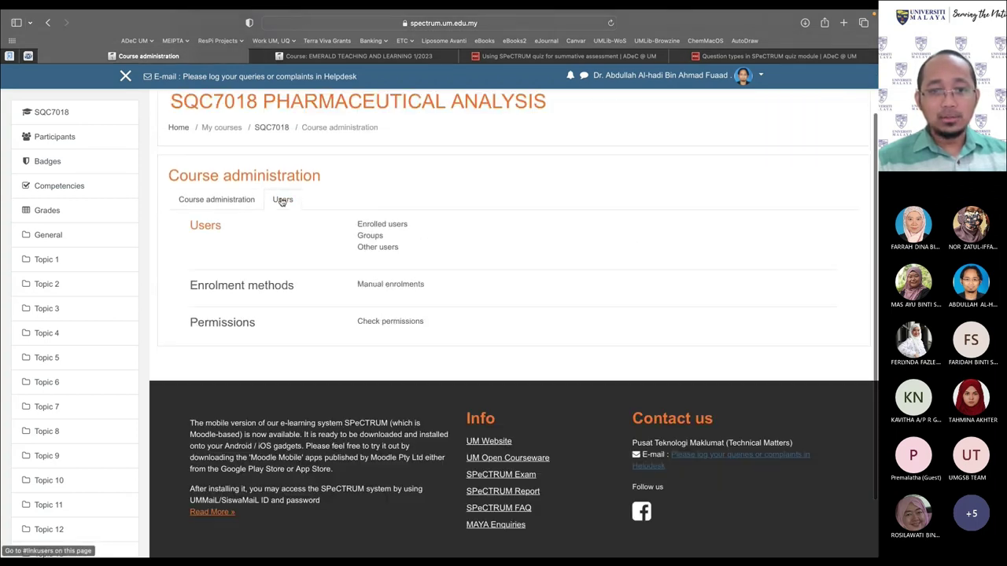
{"action": "left_click", "coordinate": [212, 199]}
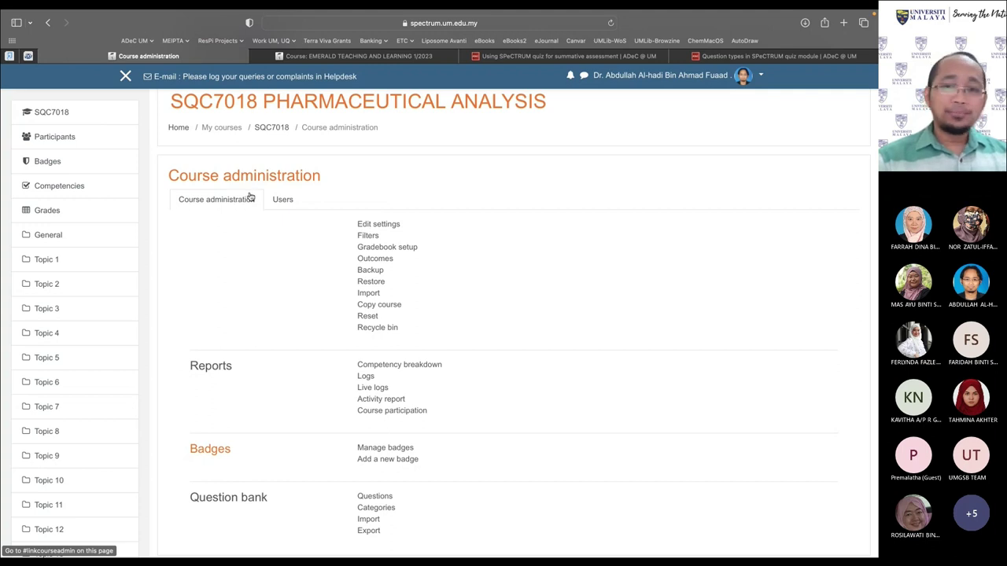
Open the Backup page for SQC7018 and review the initial settings
{"action": "left_click", "coordinate": [373, 272]}
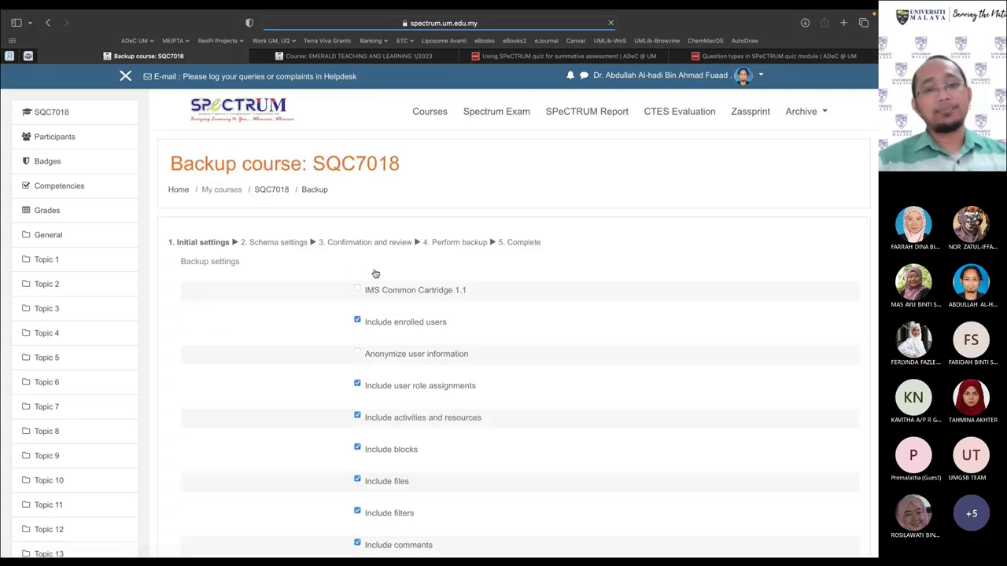
{"action": "scroll", "coordinate": [321, 289], "scroll_direction": "down", "scroll_amount": 10}
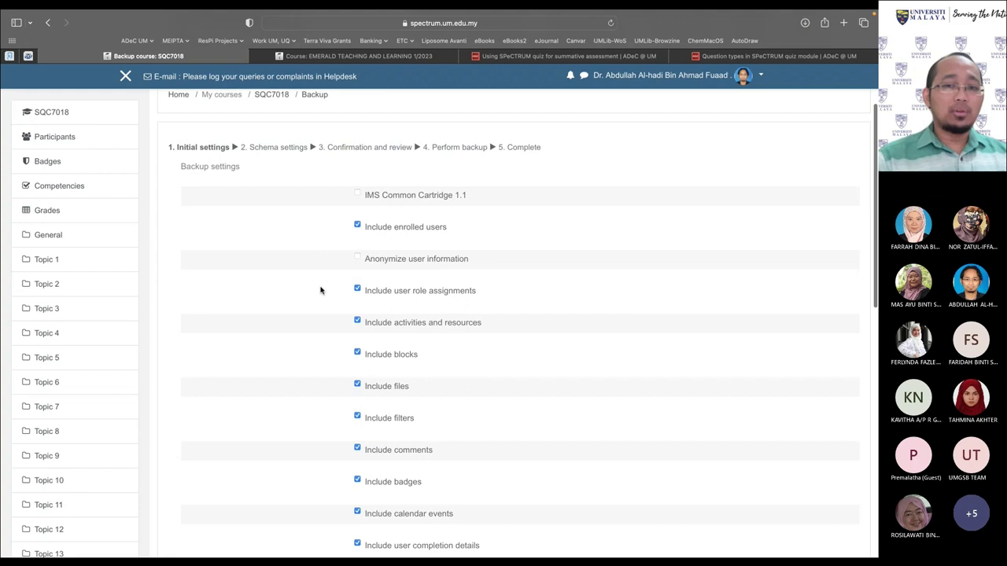
{"action": "scroll", "coordinate": [321, 290], "scroll_direction": "down", "scroll_amount": 7}
{"action": "scroll", "coordinate": [321, 289], "scroll_direction": "up", "scroll_amount": 14}
{"action": "scroll", "coordinate": [321, 289], "scroll_direction": "up", "scroll_amount": 1}
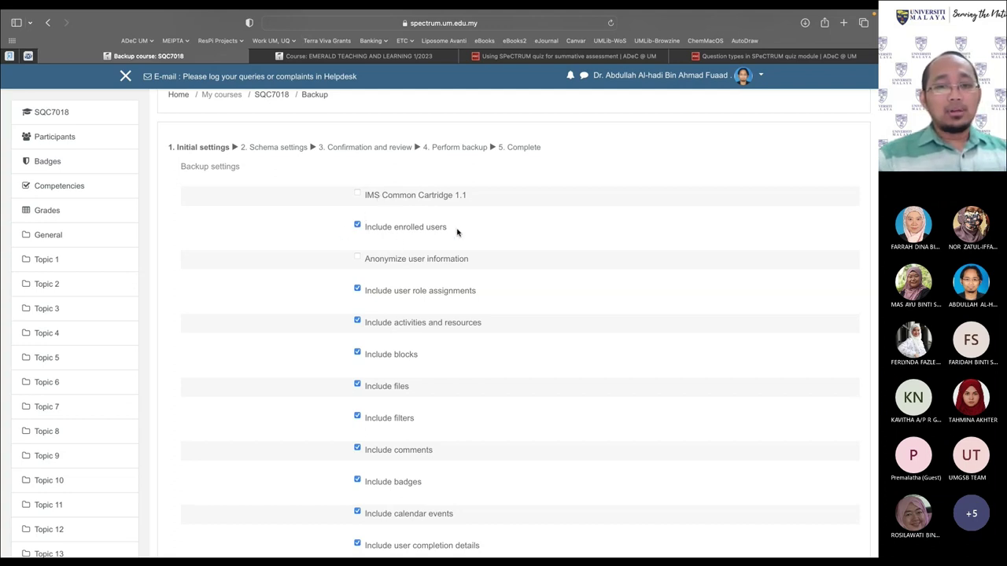
Exclude enrolled users from the backup and include them again to demonstrate the effect on the dependent options
{"action": "left_click", "coordinate": [357, 225]}
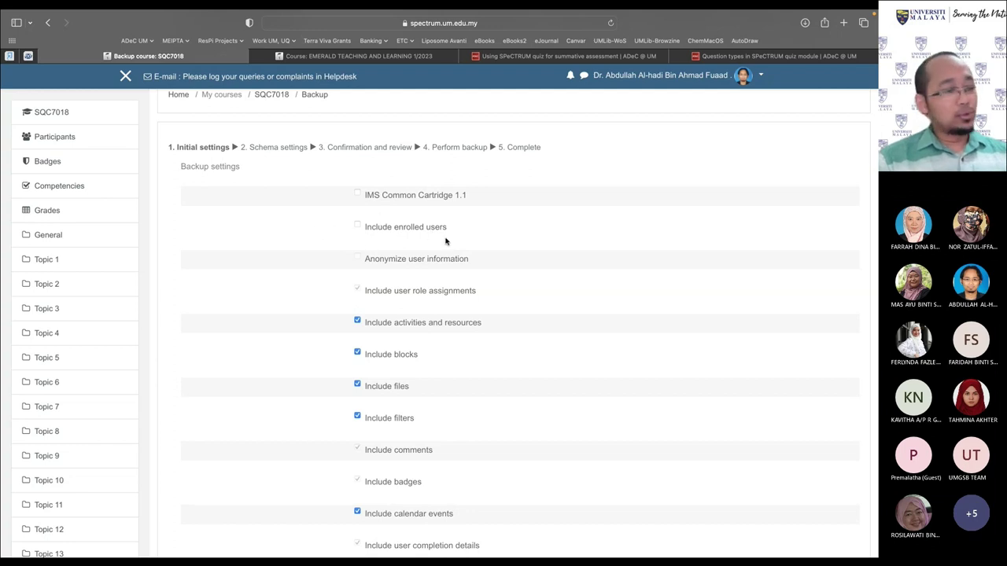
{"action": "left_click", "coordinate": [357, 227]}
{"action": "scroll", "coordinate": [320, 335], "scroll_direction": "down", "scroll_amount": 3}
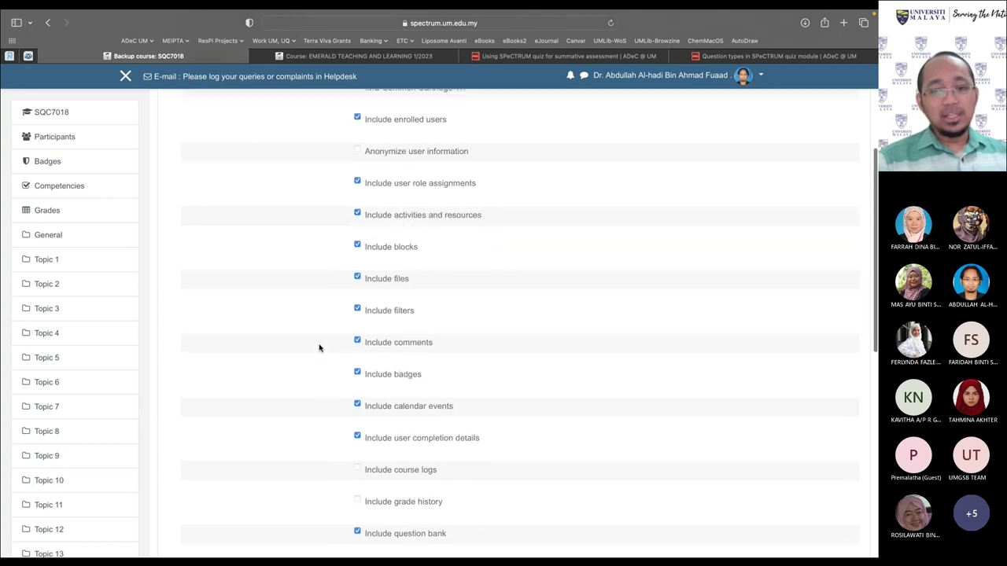
{"action": "scroll", "coordinate": [357, 478], "scroll_direction": "down", "scroll_amount": 3}
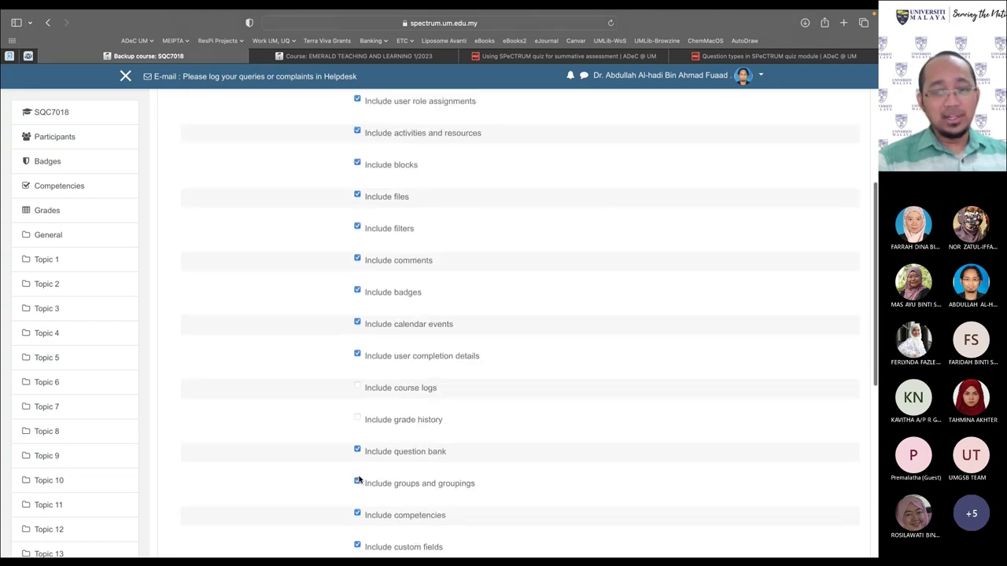
Exclude enrolled users from the SQC7018 backup and examine the remaining backup options
{"action": "scroll", "coordinate": [350, 426], "scroll_direction": "up", "scroll_amount": 4}
{"action": "left_click", "coordinate": [358, 160]}
{"action": "scroll", "coordinate": [360, 160], "scroll_direction": "down", "scroll_amount": 3}
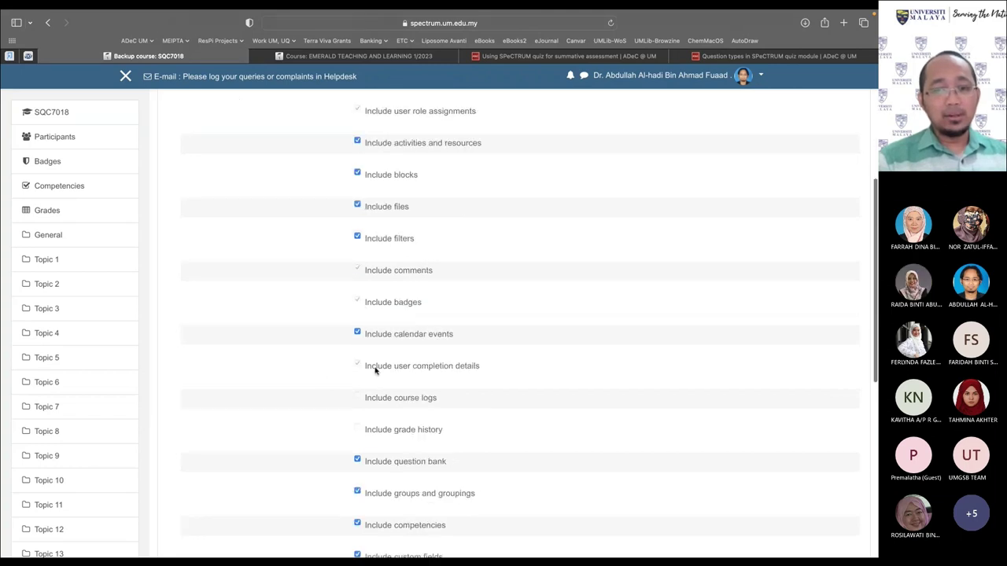
{"action": "scroll", "coordinate": [371, 370], "scroll_direction": "down", "scroll_amount": 5}
{"action": "scroll", "coordinate": [368, 370], "scroll_direction": "up", "scroll_amount": 5}
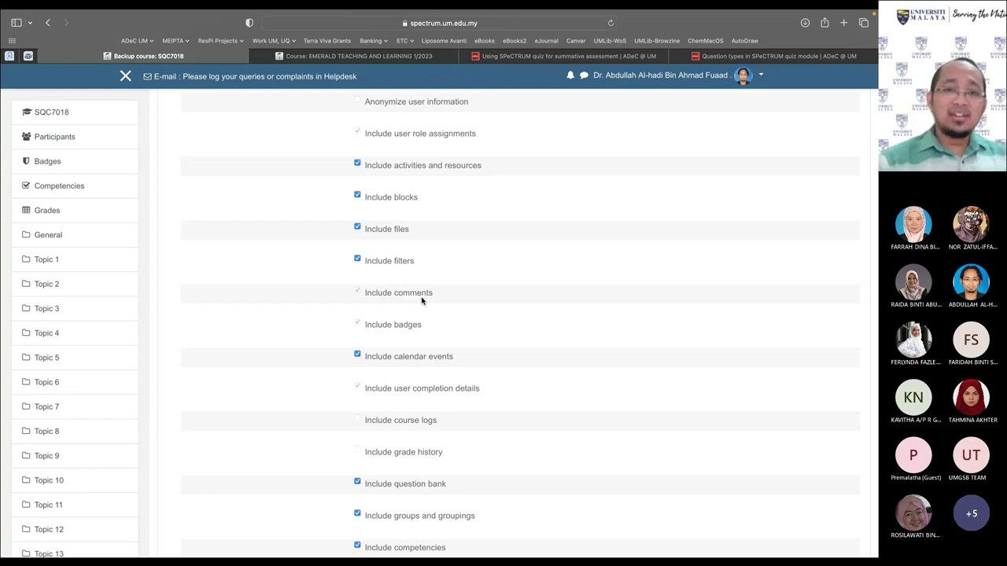
{"action": "scroll", "coordinate": [421, 299], "scroll_direction": "up", "scroll_amount": 2}
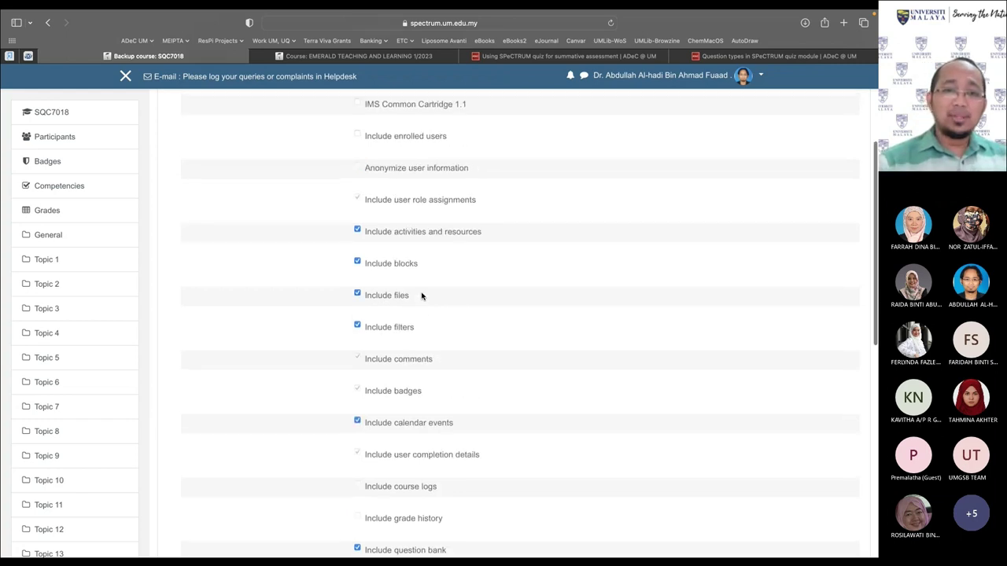
Turn Include enrolled users on for comparison and off again in the backup settings
{"action": "left_click", "coordinate": [434, 136]}
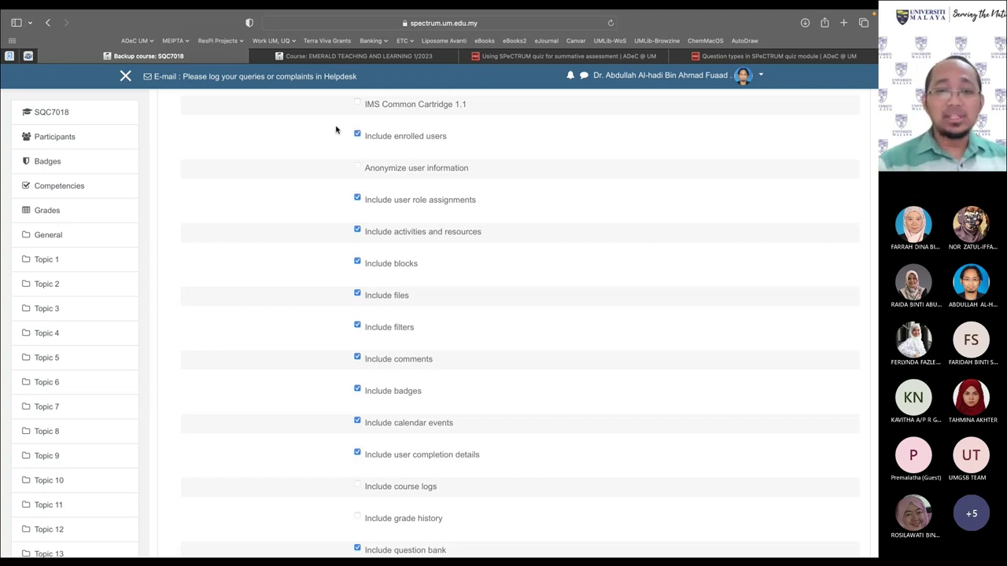
{"action": "left_click", "coordinate": [423, 141]}
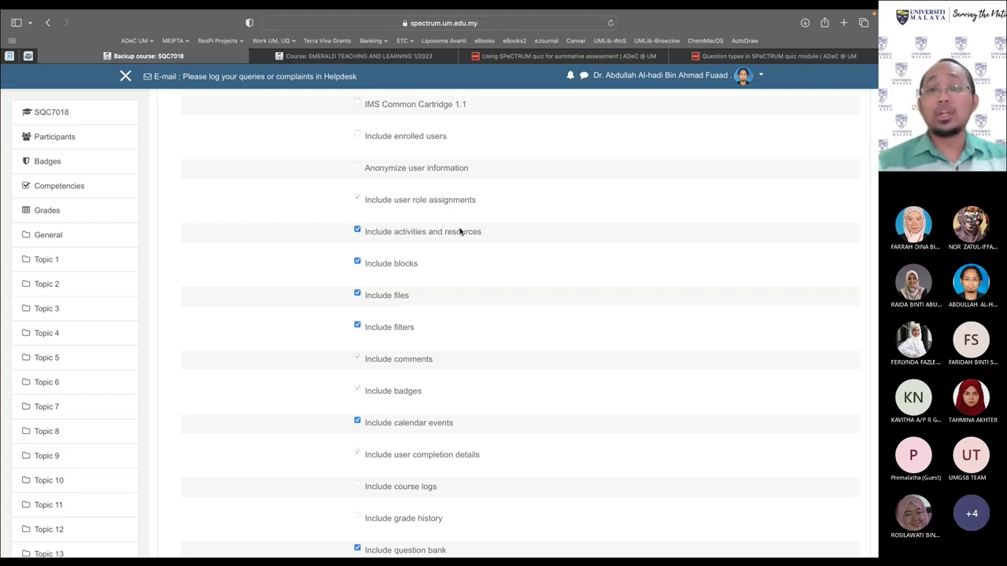
{"action": "scroll", "coordinate": [460, 231], "scroll_direction": "up", "scroll_amount": 5}
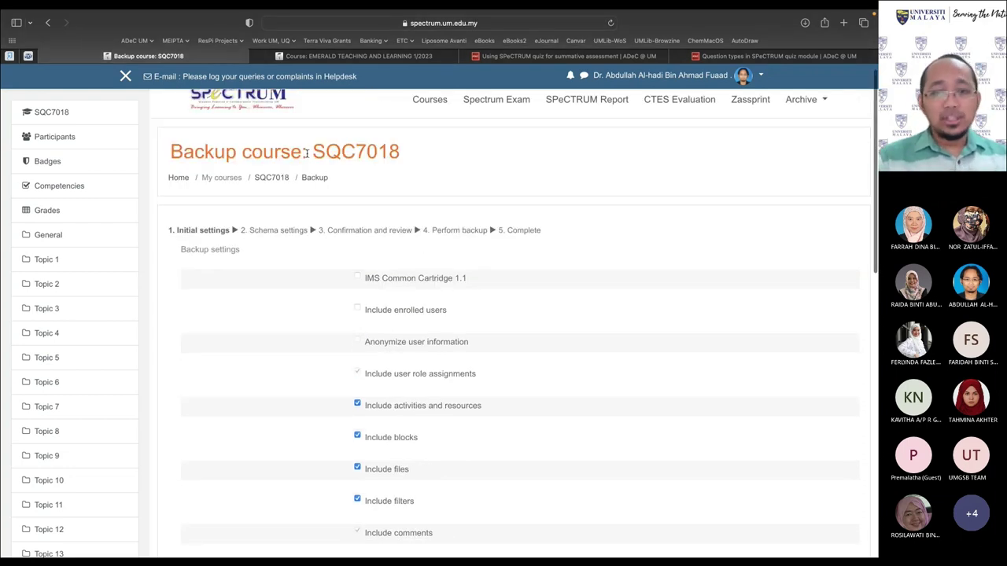
Accept the initial backup settings for SQC7018 without enrolled users and proceed to the schema settings
{"action": "left_click_drag", "start_coordinate": [307, 153], "coordinate": [406, 156]}
{"action": "left_click", "coordinate": [435, 157]}
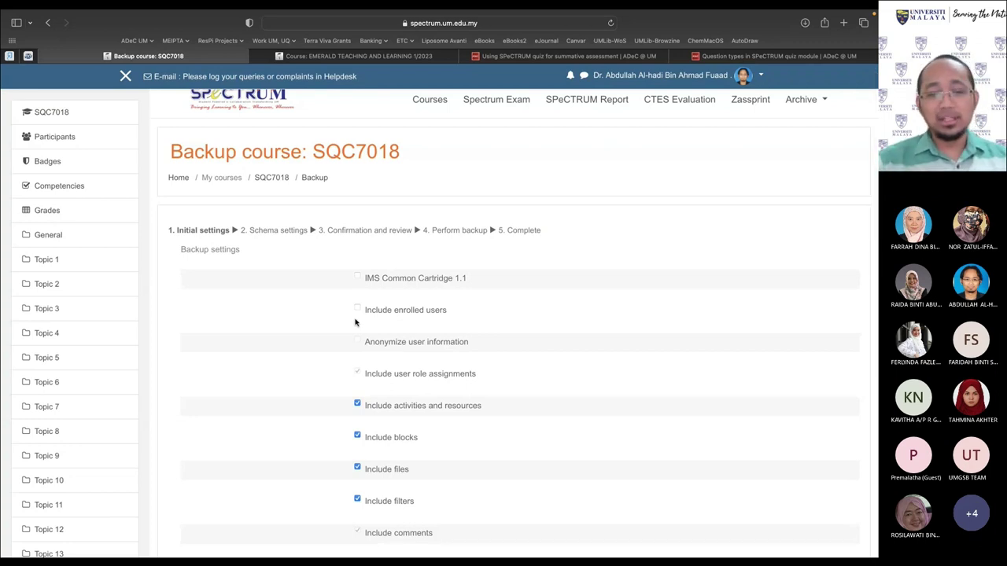
{"action": "scroll", "coordinate": [355, 322], "scroll_direction": "down", "scroll_amount": 3}
{"action": "scroll", "coordinate": [276, 310], "scroll_direction": "down", "scroll_amount": 5}
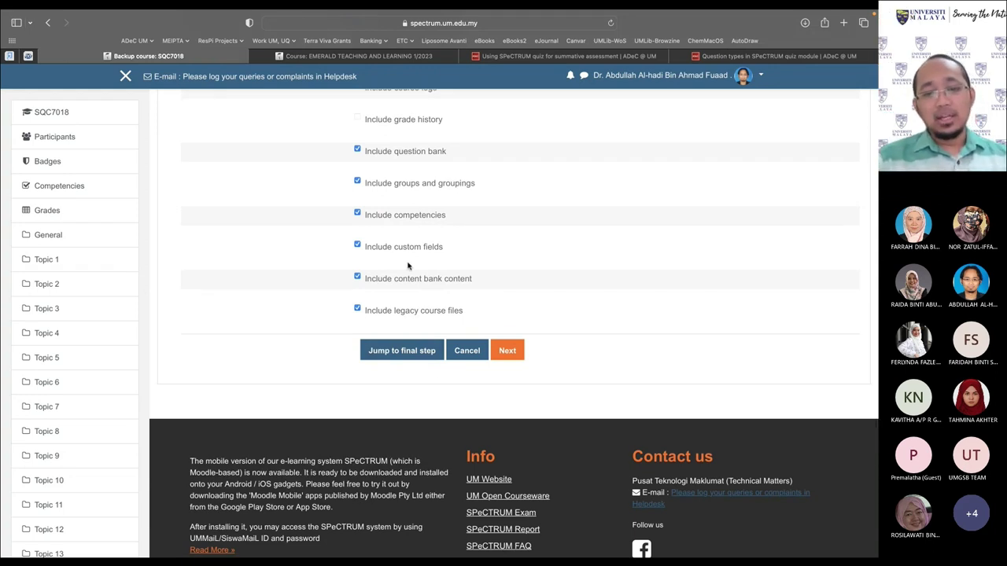
{"action": "left_click", "coordinate": [507, 351]}
Review the sections and activities in the backup schema, keep them all, and proceed to the confirmation and review stage
{"action": "scroll", "coordinate": [382, 400], "scroll_direction": "down", "scroll_amount": 4}
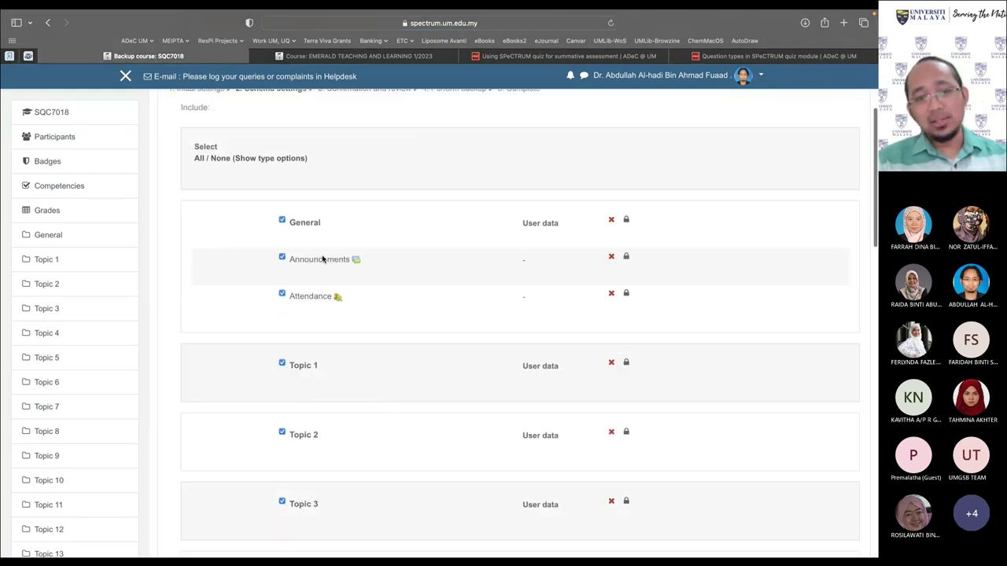
{"action": "scroll", "coordinate": [297, 266], "scroll_direction": "down", "scroll_amount": 9}
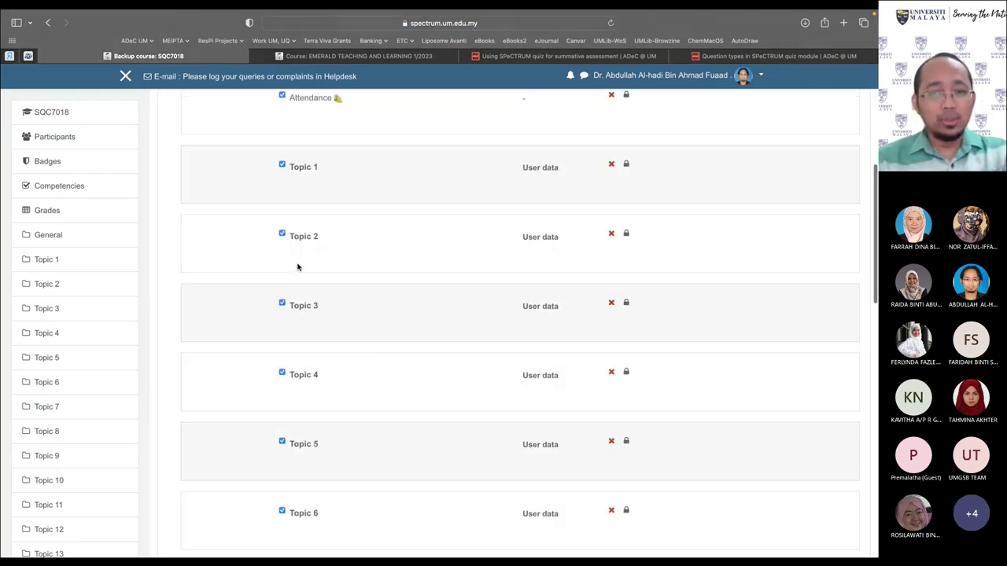
{"action": "scroll", "coordinate": [297, 266], "scroll_direction": "down", "scroll_amount": 15}
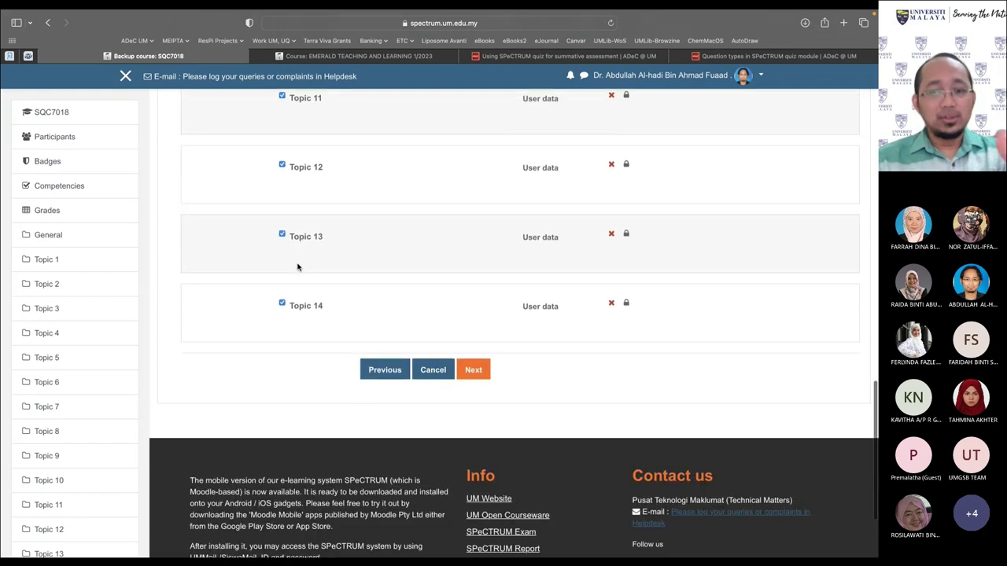
{"action": "left_click", "coordinate": [474, 372]}
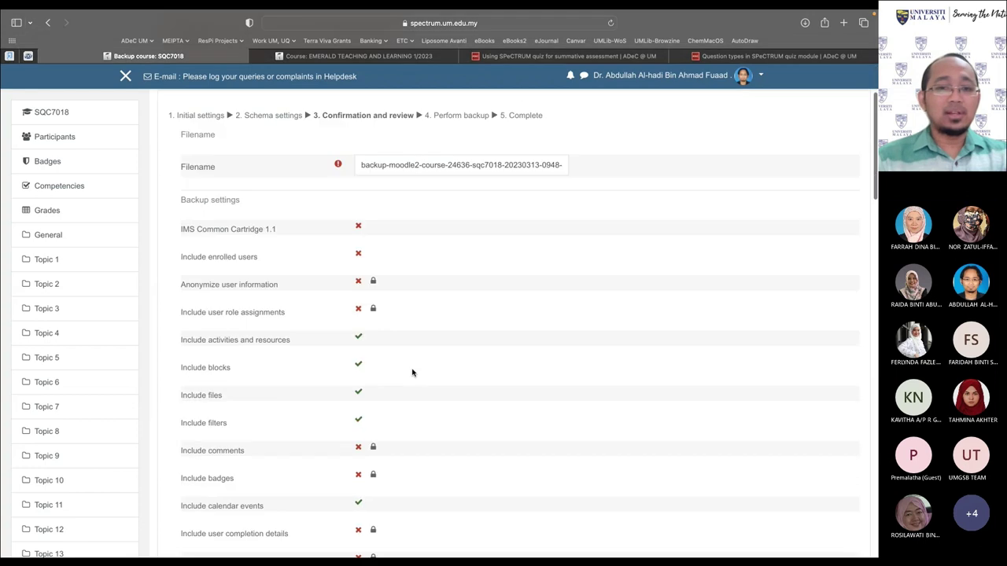
{"action": "scroll", "coordinate": [413, 372], "scroll_direction": "down", "scroll_amount": 20}
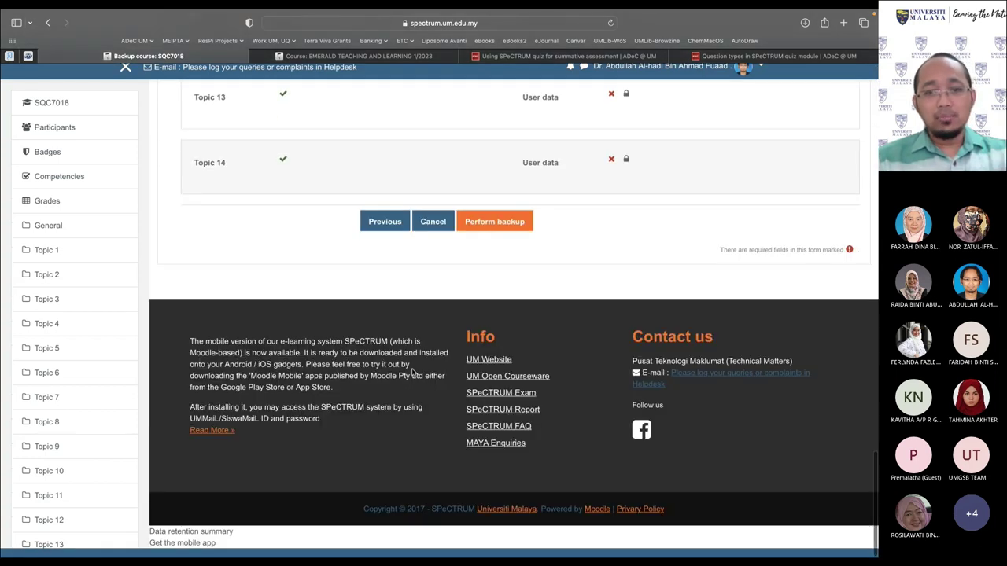
Return to the schema settings, then exclude Topic 3 from the backup and include it again as a demonstration
{"action": "left_click", "coordinate": [376, 231]}
{"action": "scroll", "coordinate": [349, 270], "scroll_direction": "down", "scroll_amount": 3}
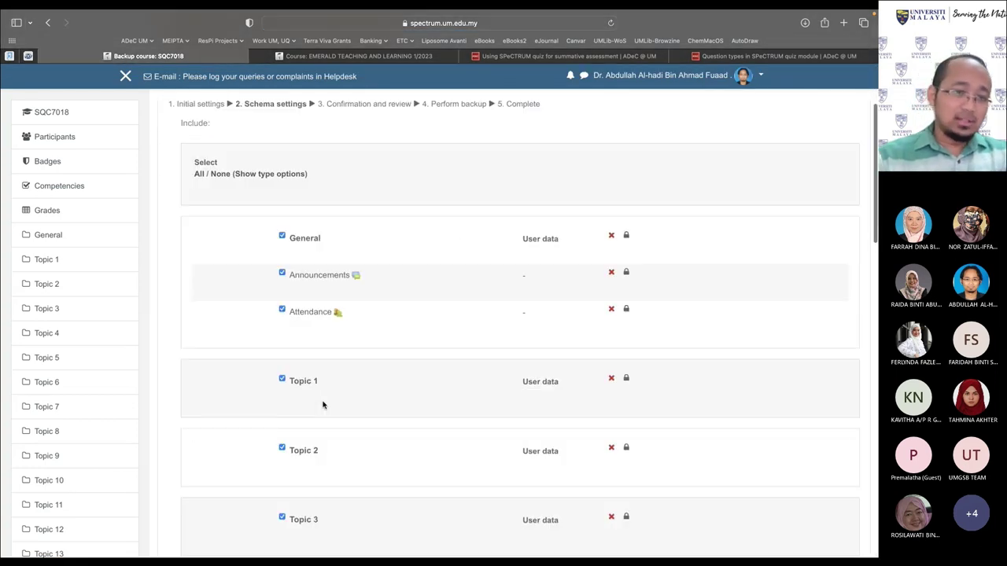
{"action": "scroll", "coordinate": [323, 405], "scroll_direction": "down", "scroll_amount": 3}
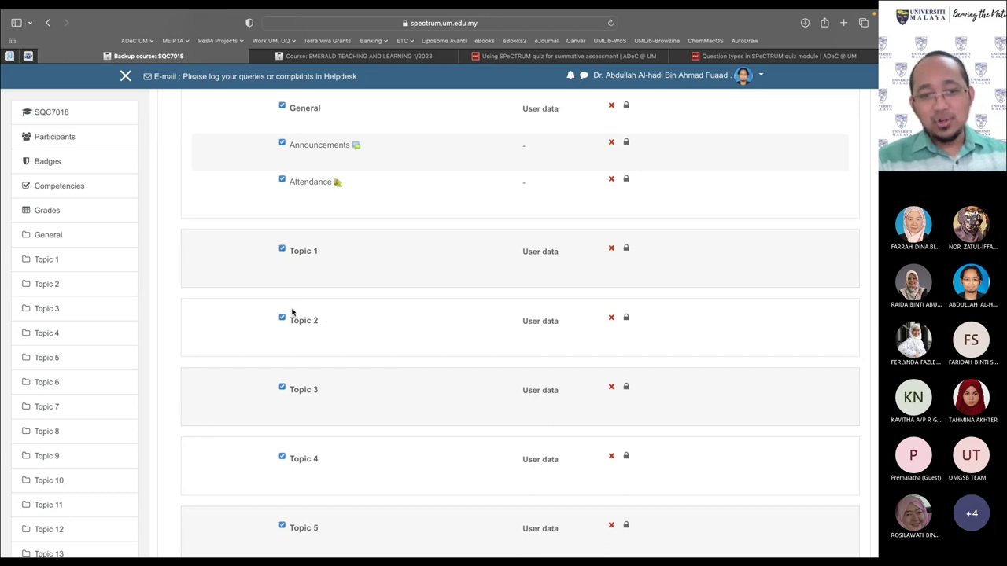
{"action": "left_click", "coordinate": [282, 389]}
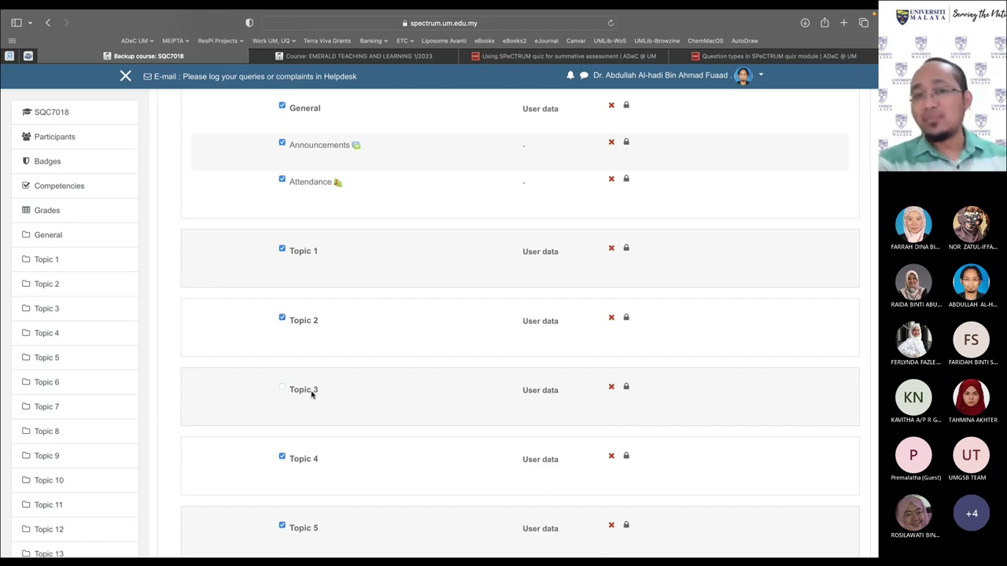
{"action": "left_click", "coordinate": [282, 389]}
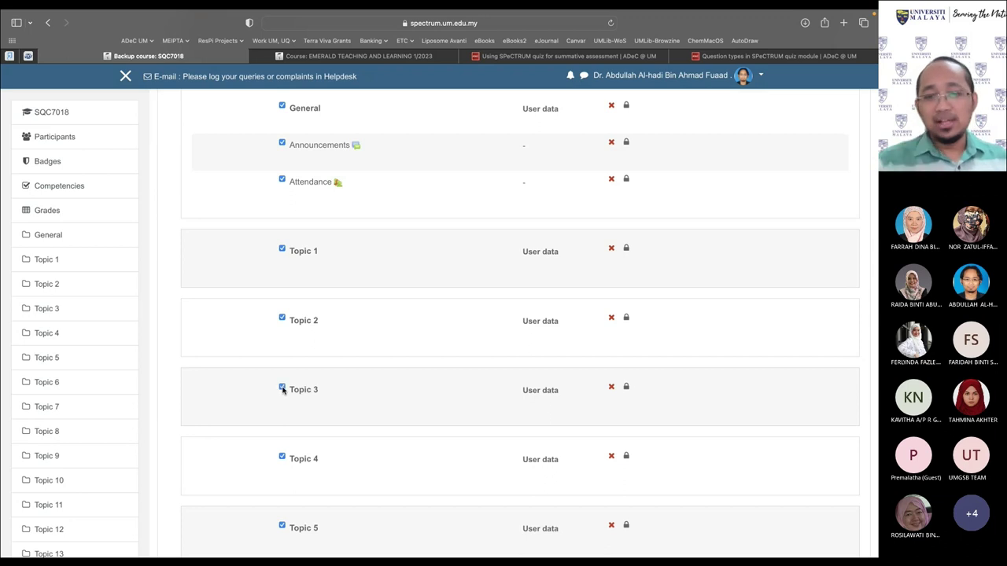
Confirm the schema with all topics included, review the backup summary, and perform the SQC7018 backup
{"action": "scroll", "coordinate": [399, 346], "scroll_direction": "down", "scroll_amount": 15}
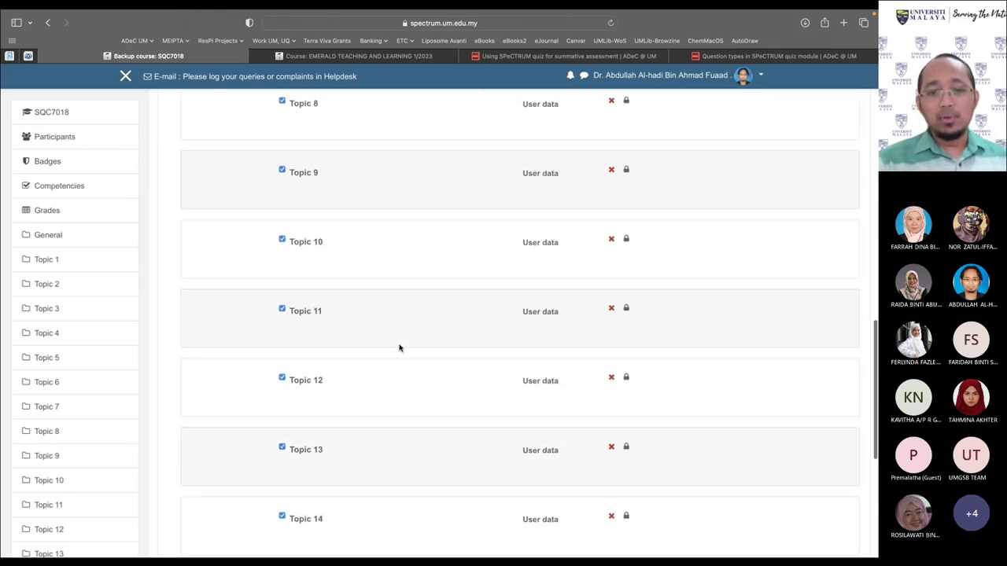
{"action": "left_click", "coordinate": [476, 240]}
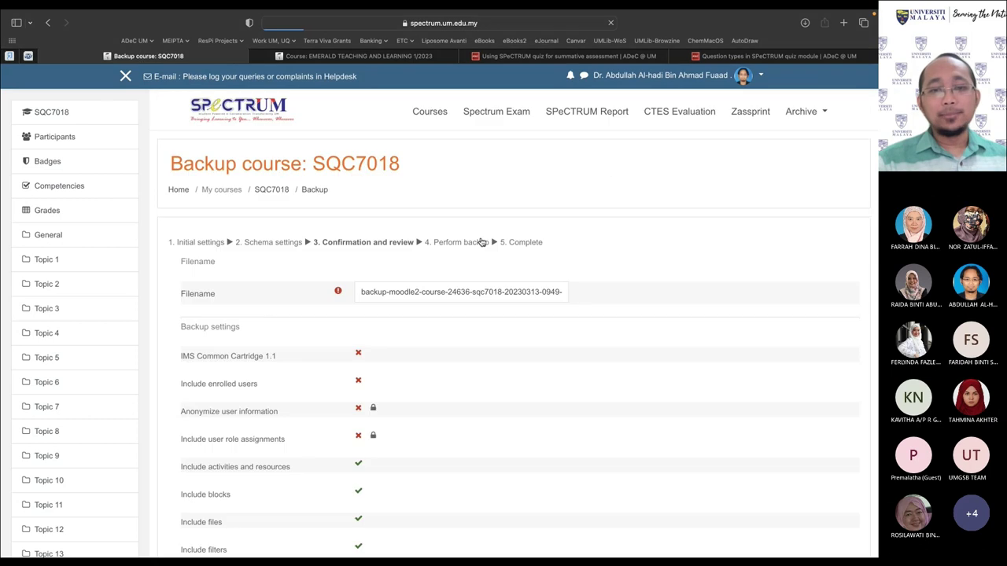
{"action": "scroll", "coordinate": [482, 243], "scroll_direction": "down", "scroll_amount": 3}
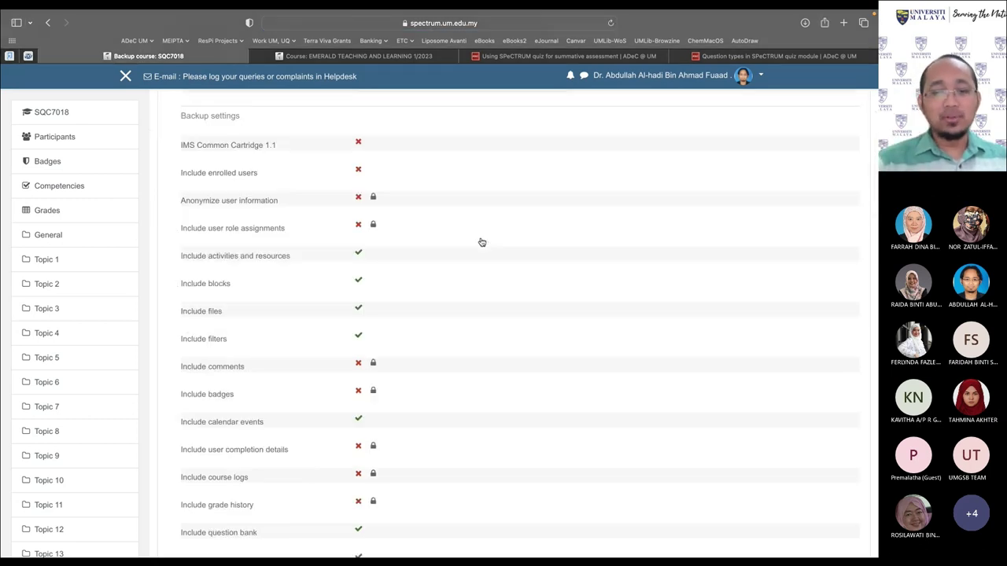
{"action": "scroll", "coordinate": [482, 242], "scroll_direction": "down", "scroll_amount": 15}
{"action": "scroll", "coordinate": [482, 242], "scroll_direction": "down", "scroll_amount": 10}
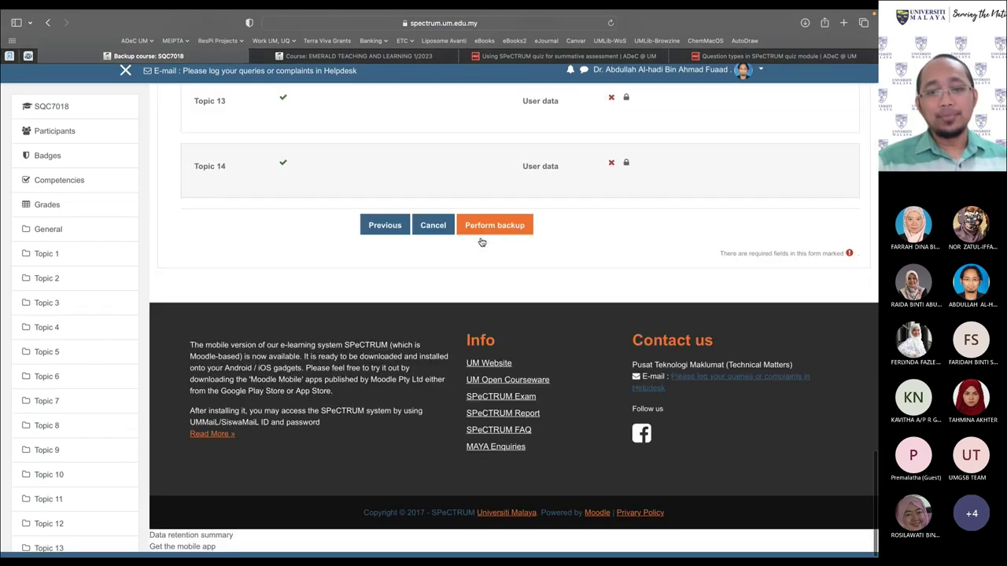
{"action": "left_click", "coordinate": [495, 236]}
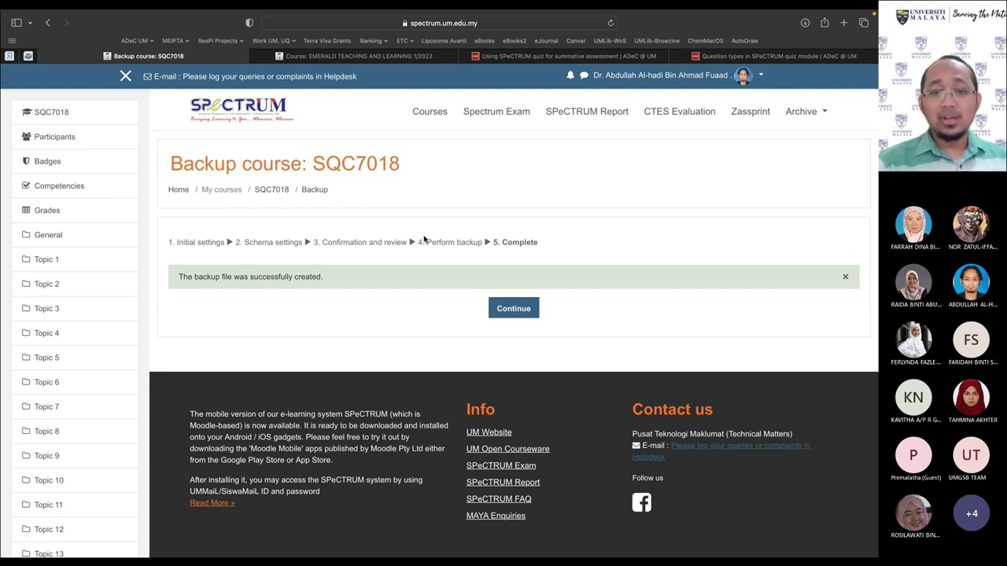
Continue from the completed backup to the Restore course page and examine the course and user private backup areas
{"action": "left_click_drag", "start_coordinate": [178, 278], "coordinate": [314, 275]}
{"action": "left_click", "coordinate": [527, 311]}
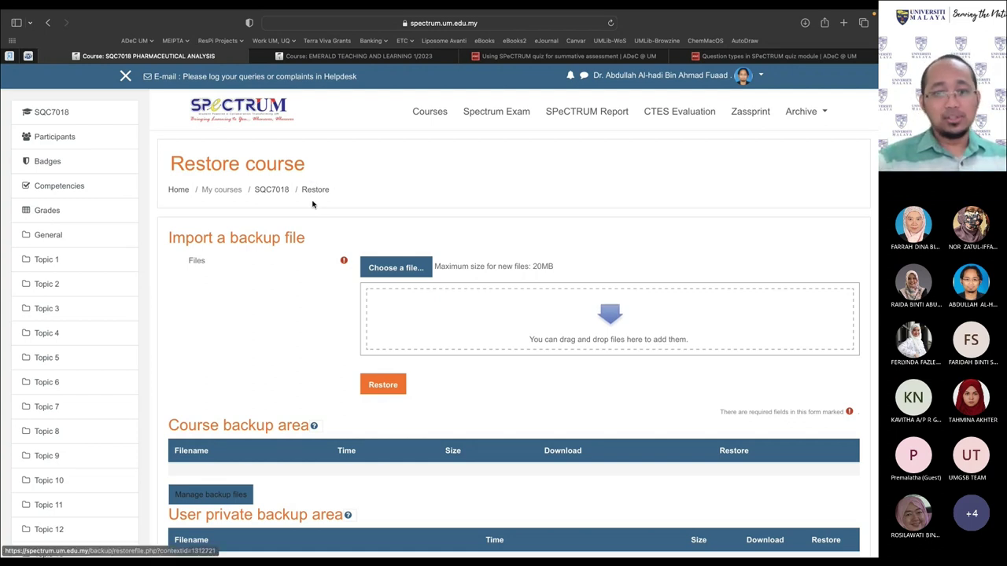
{"action": "scroll", "coordinate": [319, 189], "scroll_direction": "down", "scroll_amount": 5}
{"action": "scroll", "coordinate": [319, 189], "scroll_direction": "down", "scroll_amount": 2}
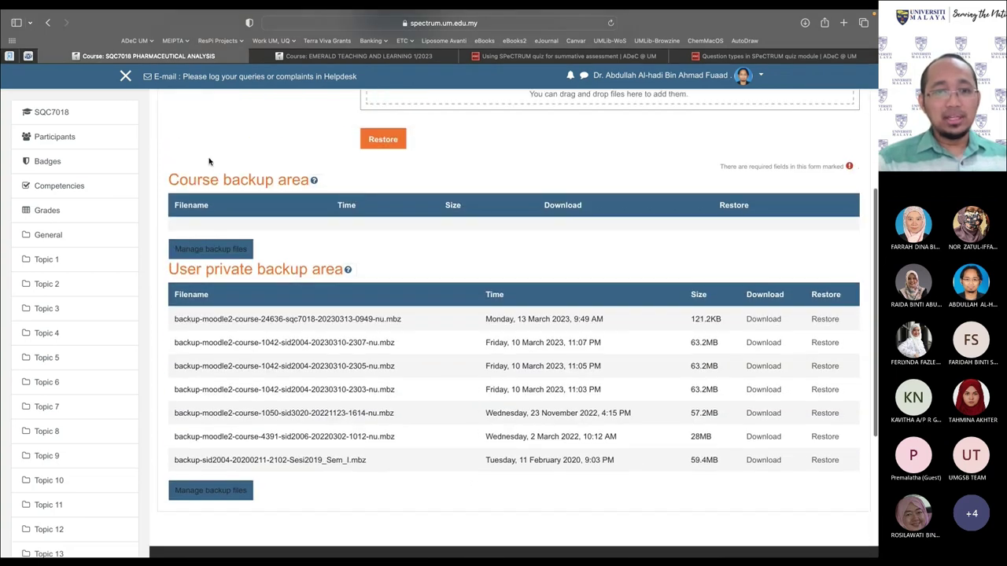
{"action": "left_click_drag", "start_coordinate": [176, 180], "coordinate": [274, 179]}
{"action": "left_click_drag", "start_coordinate": [187, 270], "coordinate": [327, 270]}
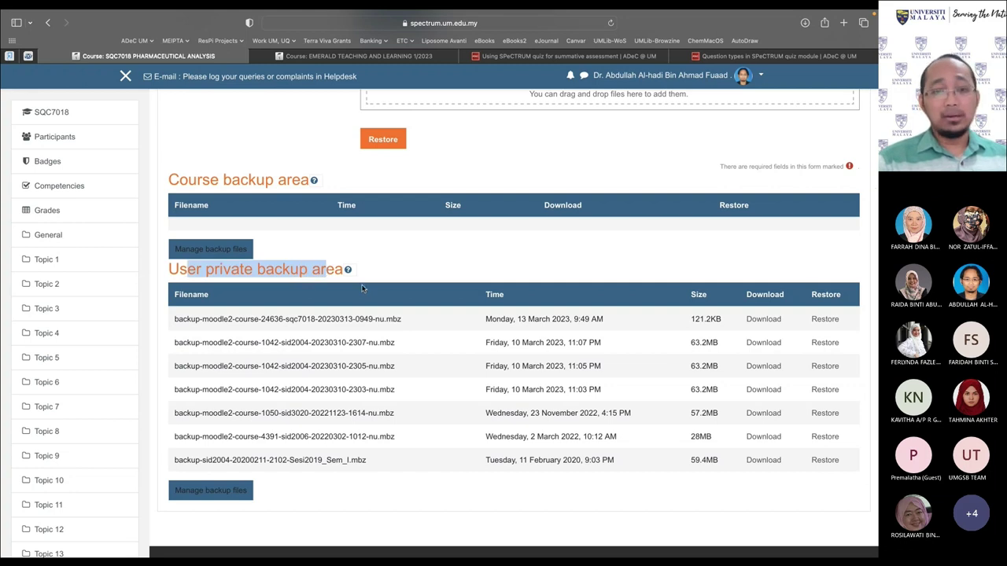
{"action": "left_click", "coordinate": [417, 276]}
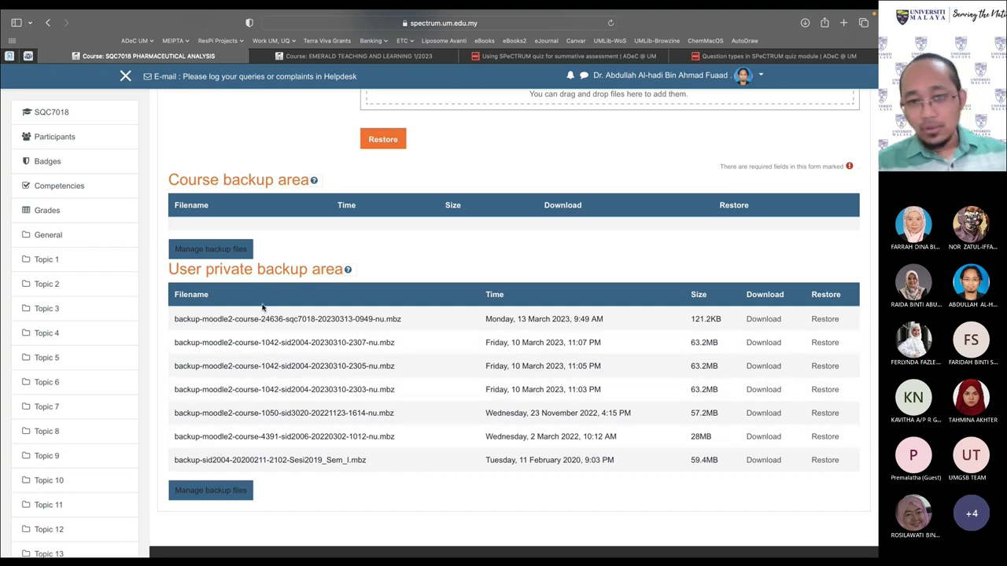
Examine the filename and size of the new SQC7018 backup, comparing its name with the oldest file in the private backup area
{"action": "left_click_drag", "start_coordinate": [497, 319], "coordinate": [330, 319]}
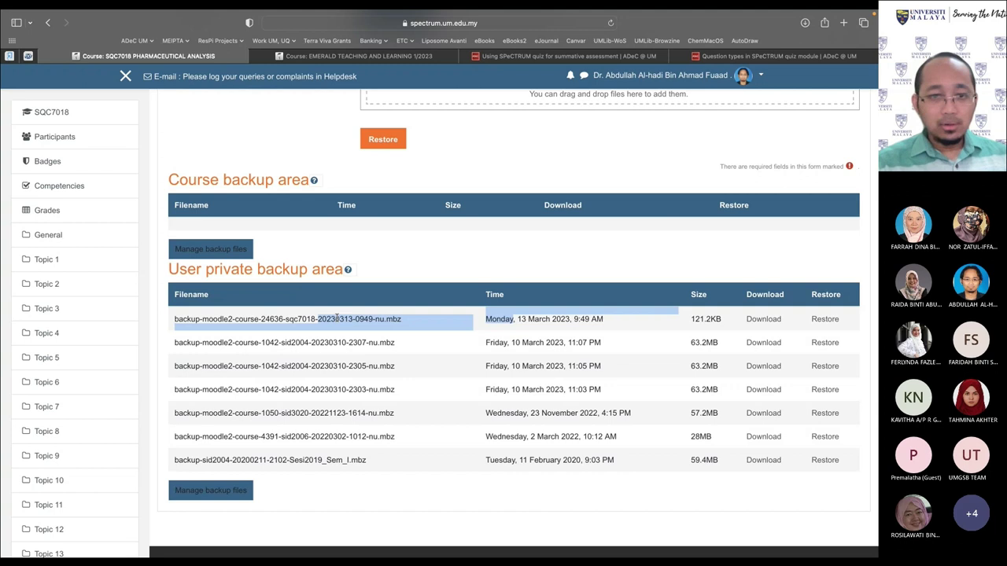
{"action": "double_click", "coordinate": [183, 317]}
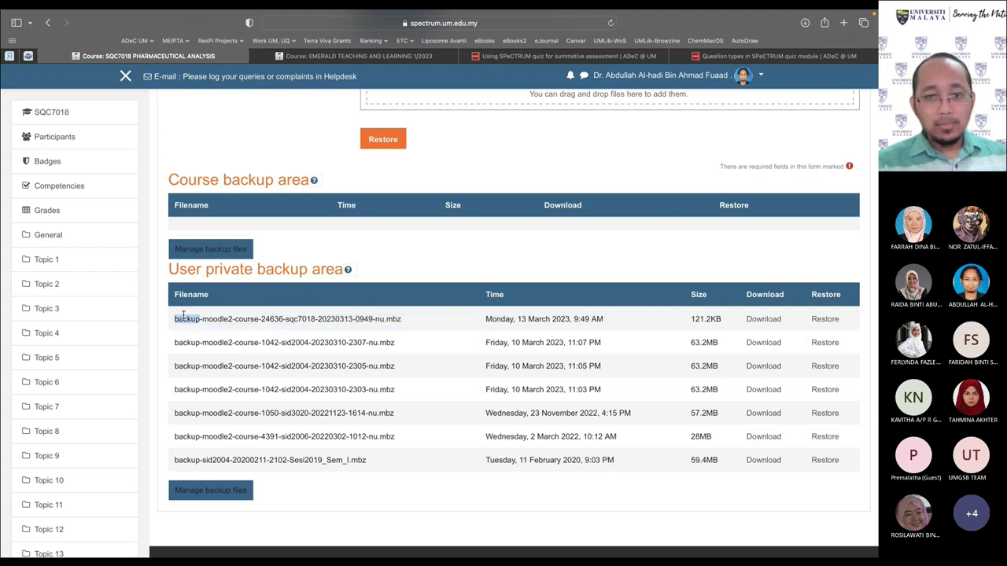
{"action": "triple_click", "coordinate": [382, 317]}
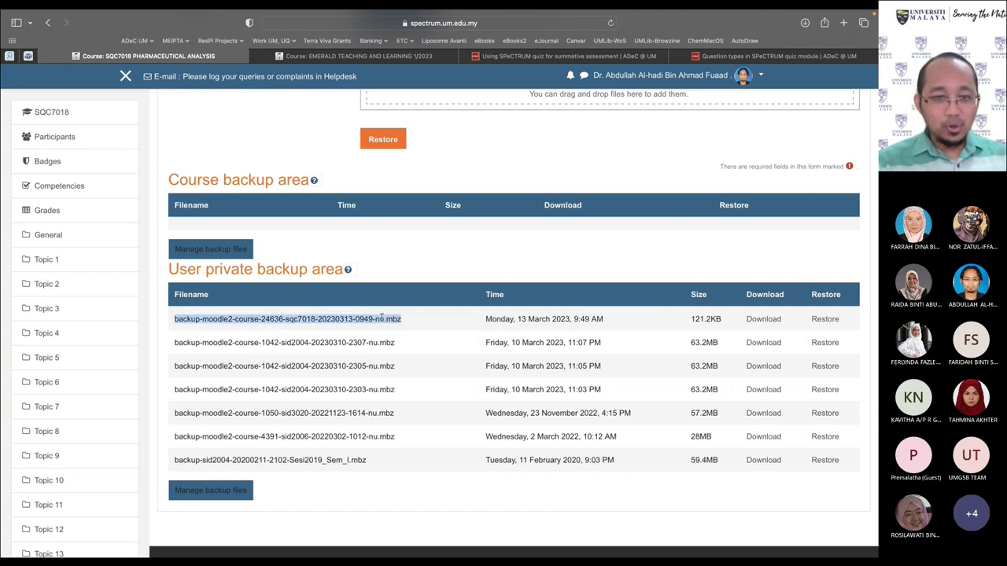
{"action": "left_click_drag", "start_coordinate": [175, 460], "coordinate": [216, 459]}
{"action": "double_click", "coordinate": [216, 459]}
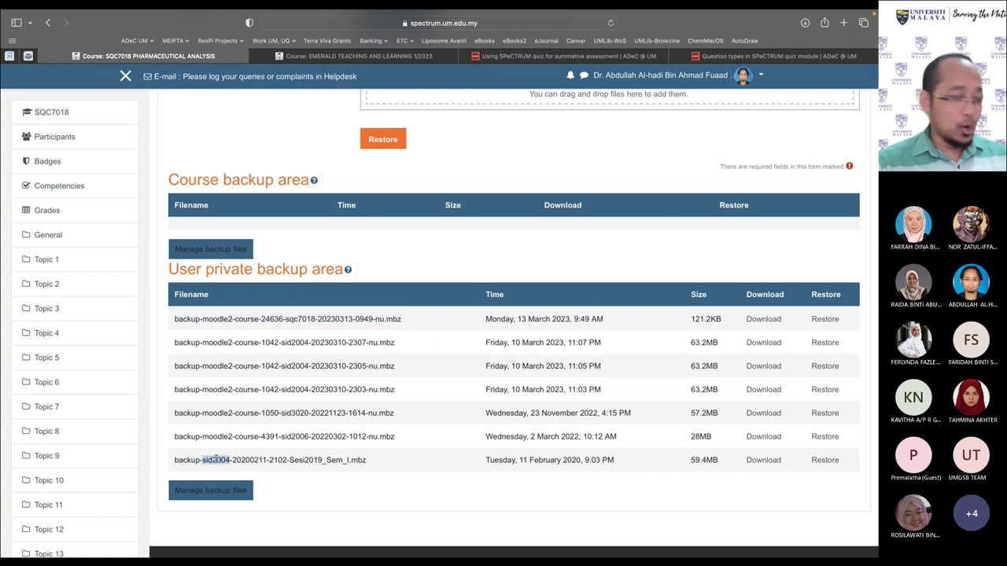
{"action": "double_click", "coordinate": [220, 319]}
{"action": "left_click", "coordinate": [184, 319]}
{"action": "left_click_drag", "start_coordinate": [184, 318], "coordinate": [392, 318]}
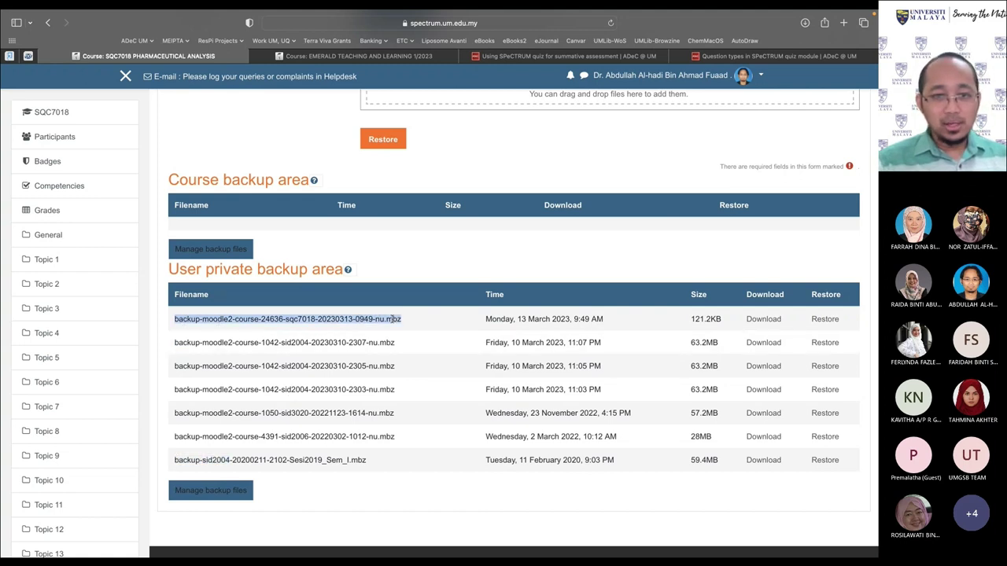
{"action": "double_click", "coordinate": [303, 318]}
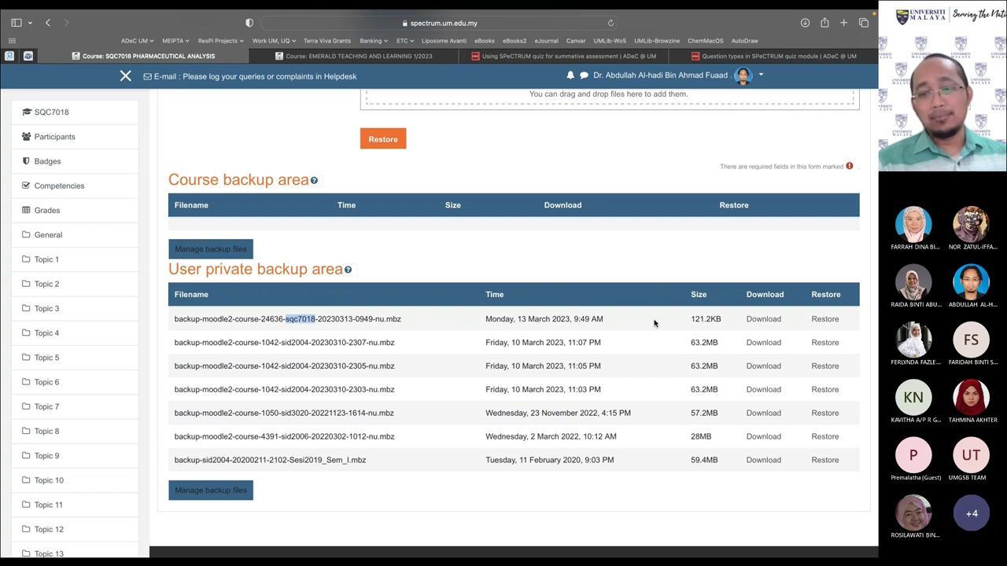
{"action": "left_click_drag", "start_coordinate": [691, 320], "coordinate": [723, 324]}
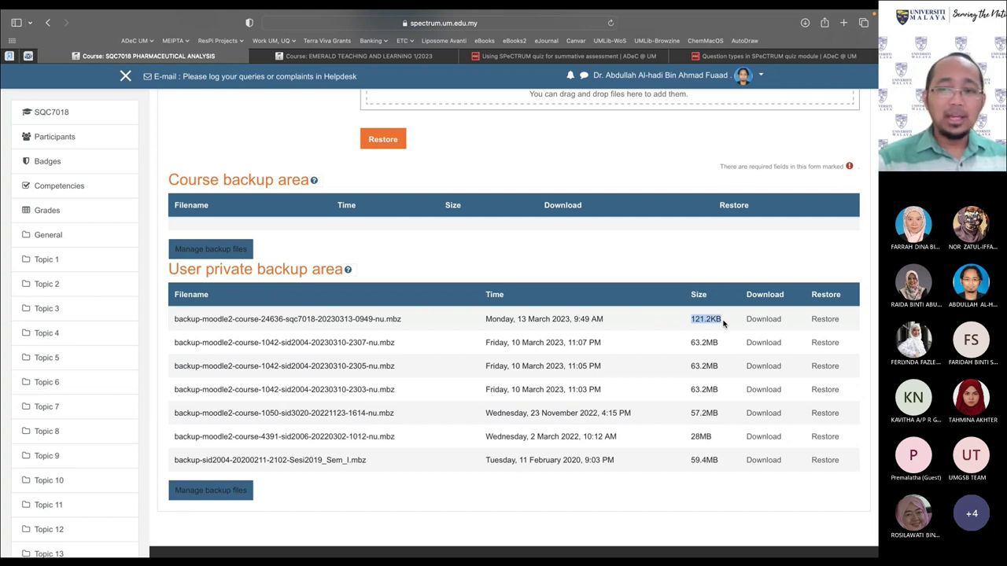
{"action": "left_click", "coordinate": [722, 322]}
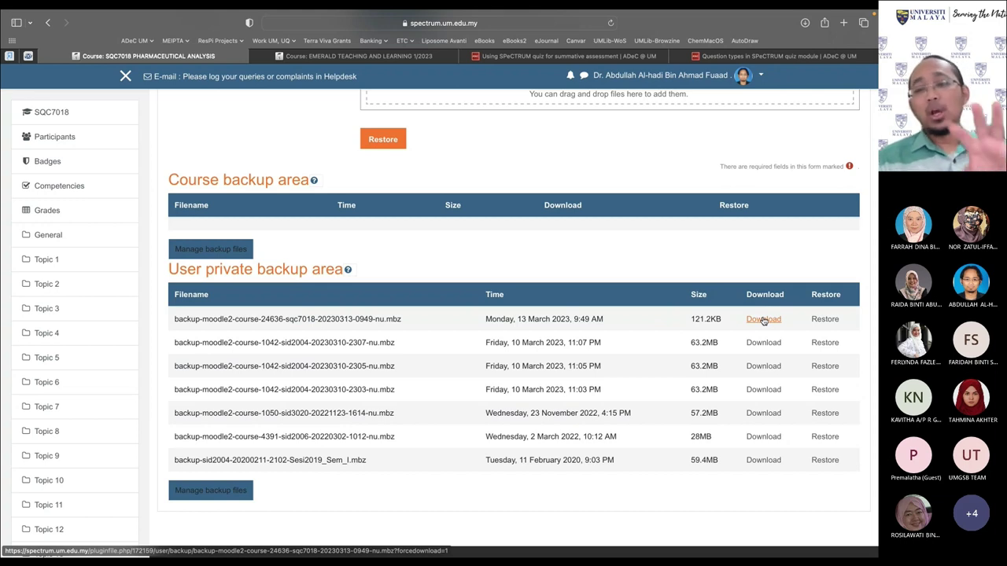
Start restoring the newest SQC7018 backup and review its backup settings, course details and course sections
{"action": "left_click", "coordinate": [826, 320]}
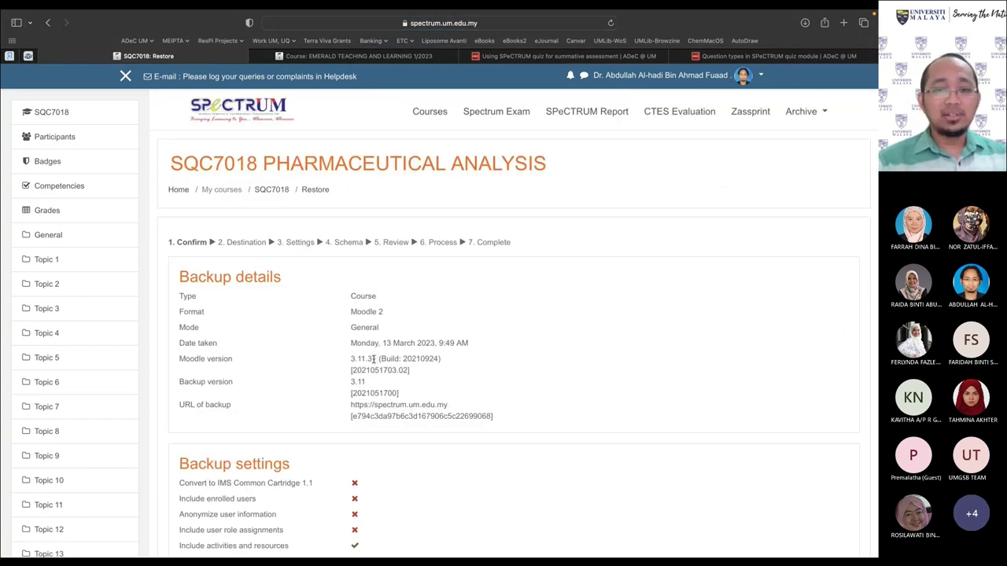
{"action": "scroll", "coordinate": [378, 431], "scroll_direction": "down", "scroll_amount": 5}
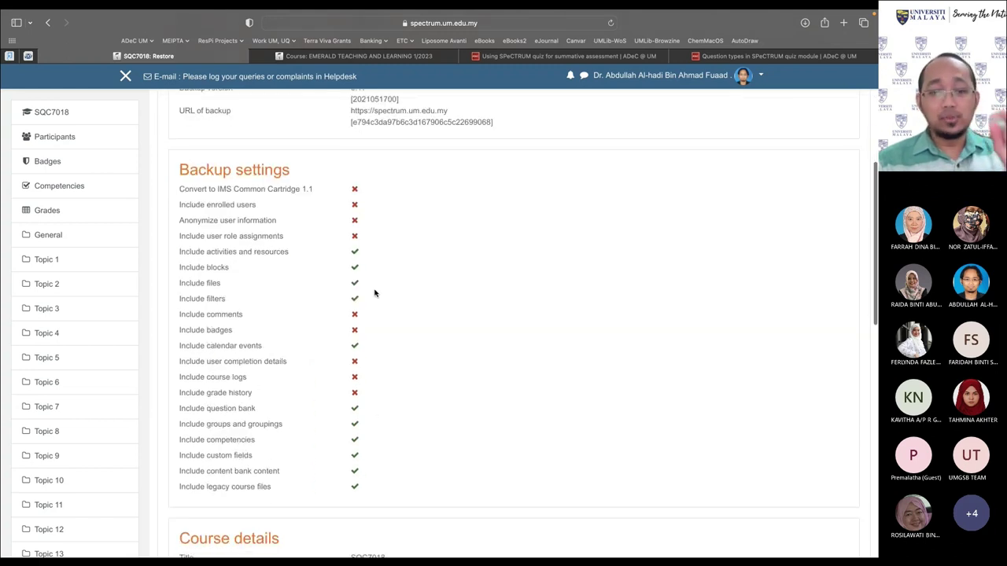
{"action": "scroll", "coordinate": [372, 291], "scroll_direction": "down", "scroll_amount": 6}
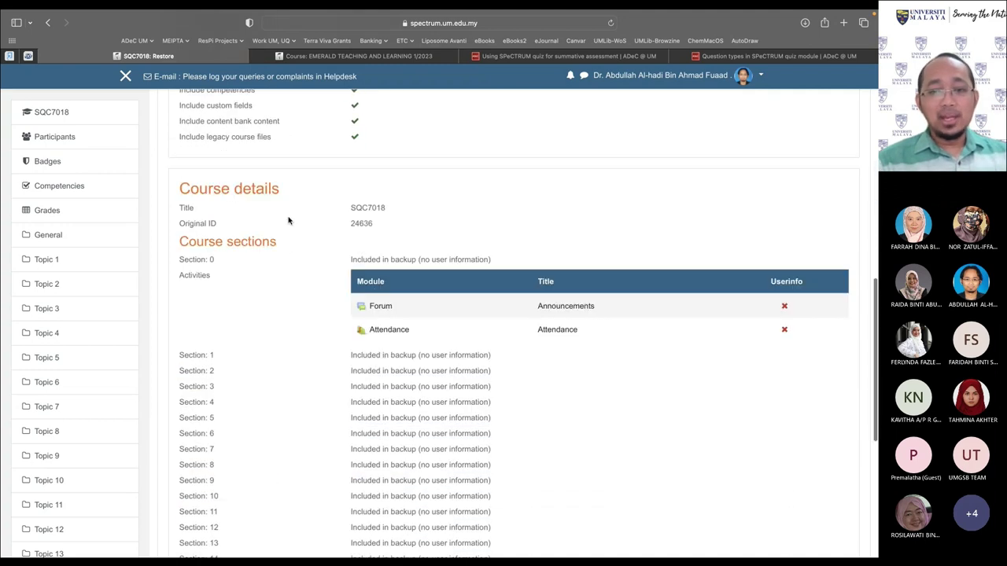
{"action": "scroll", "coordinate": [267, 211], "scroll_direction": "down", "scroll_amount": 1}
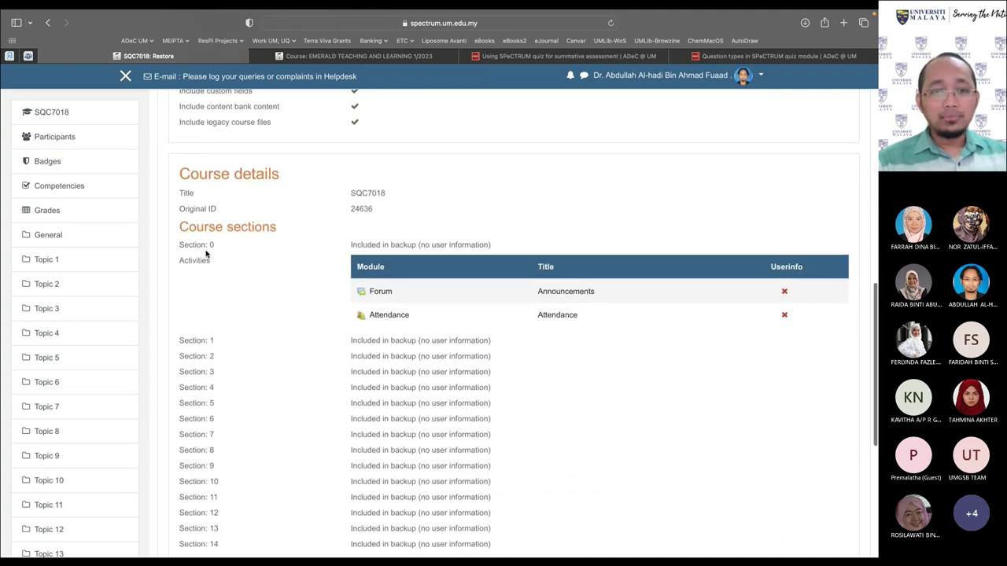
{"action": "scroll", "coordinate": [259, 338], "scroll_direction": "down", "scroll_amount": 3}
{"action": "scroll", "coordinate": [425, 382], "scroll_direction": "up", "scroll_amount": 2}
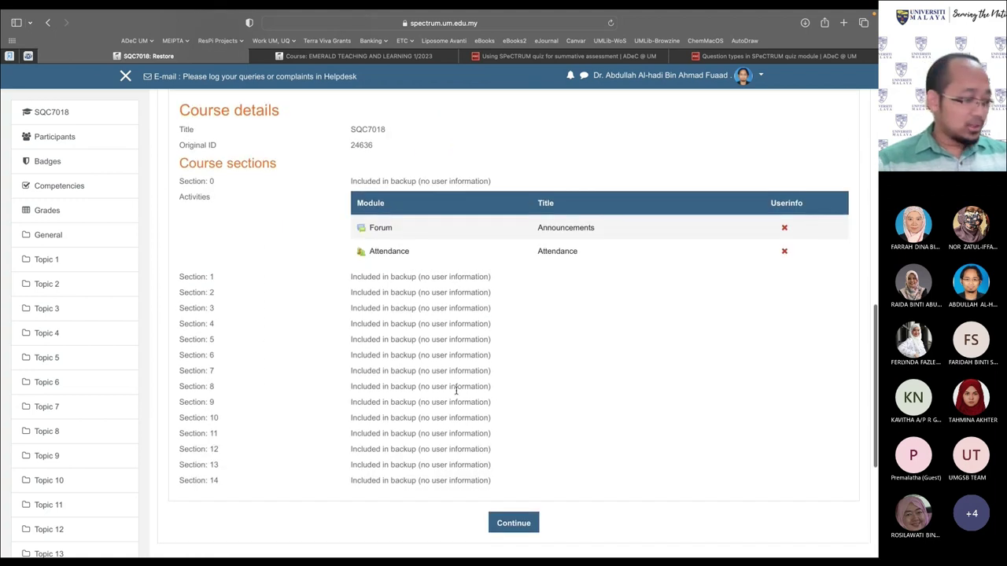
Confirm the backup details and proceed to the restore destination options for a new course
{"action": "scroll", "coordinate": [456, 390], "scroll_direction": "down", "scroll_amount": 1}
{"action": "left_click", "coordinate": [519, 500]}
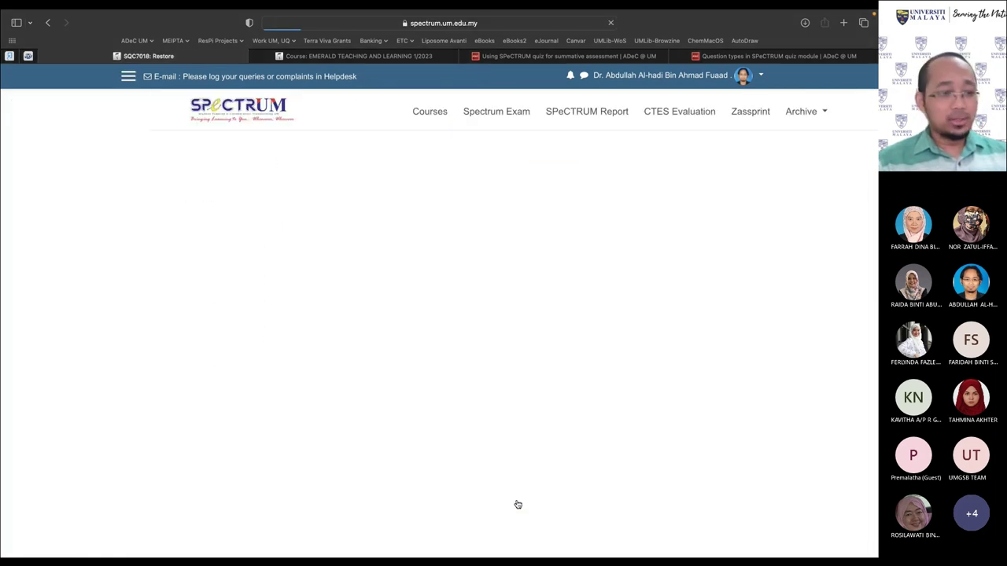
{"action": "scroll", "coordinate": [574, 448], "scroll_direction": "down", "scroll_amount": 3}
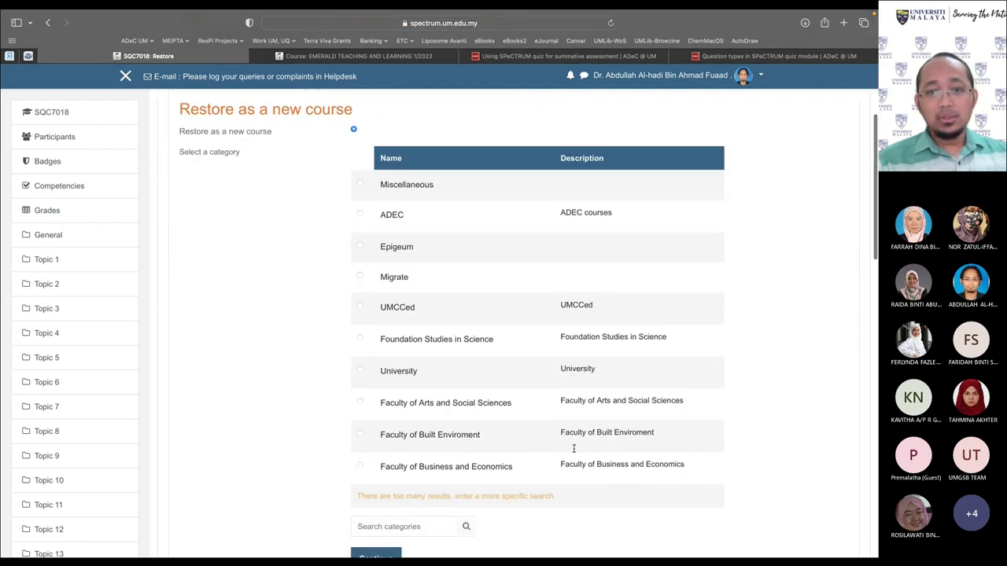
Examine the Restore as a new course option, its category list and the restore destinations below it
{"action": "scroll", "coordinate": [294, 155], "scroll_direction": "up", "scroll_amount": 1}
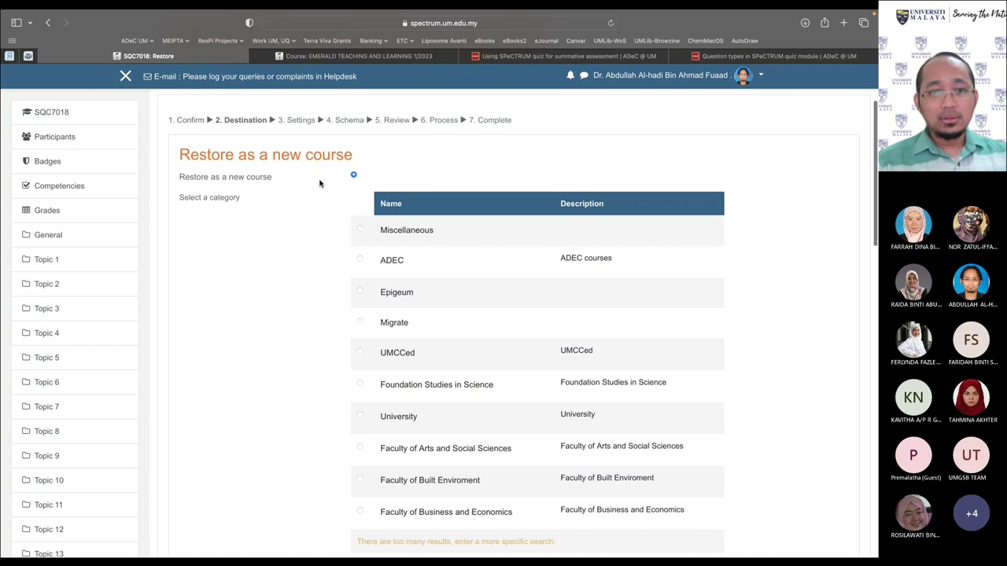
{"action": "scroll", "coordinate": [333, 284], "scroll_direction": "down", "scroll_amount": 1}
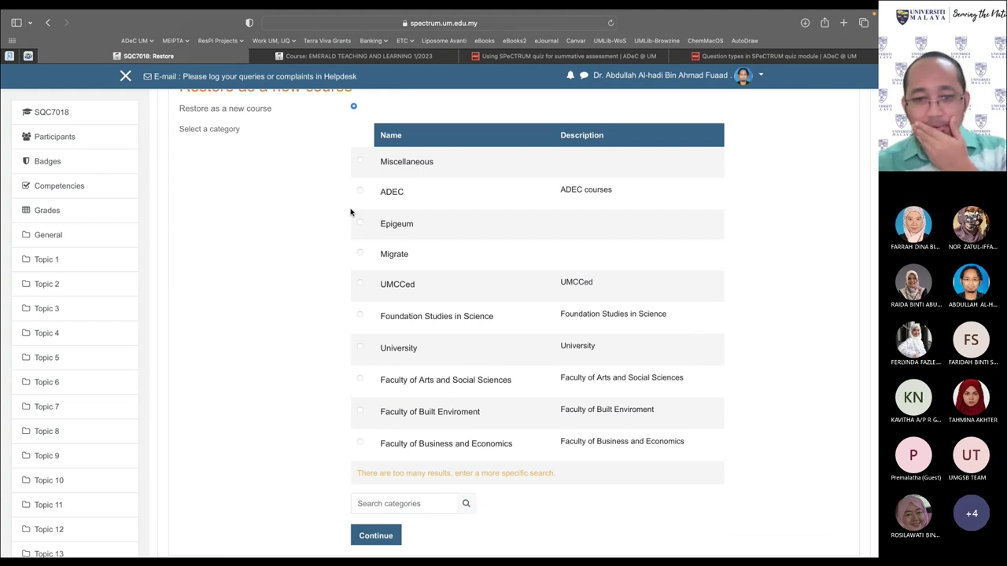
{"action": "left_click", "coordinate": [418, 503]}
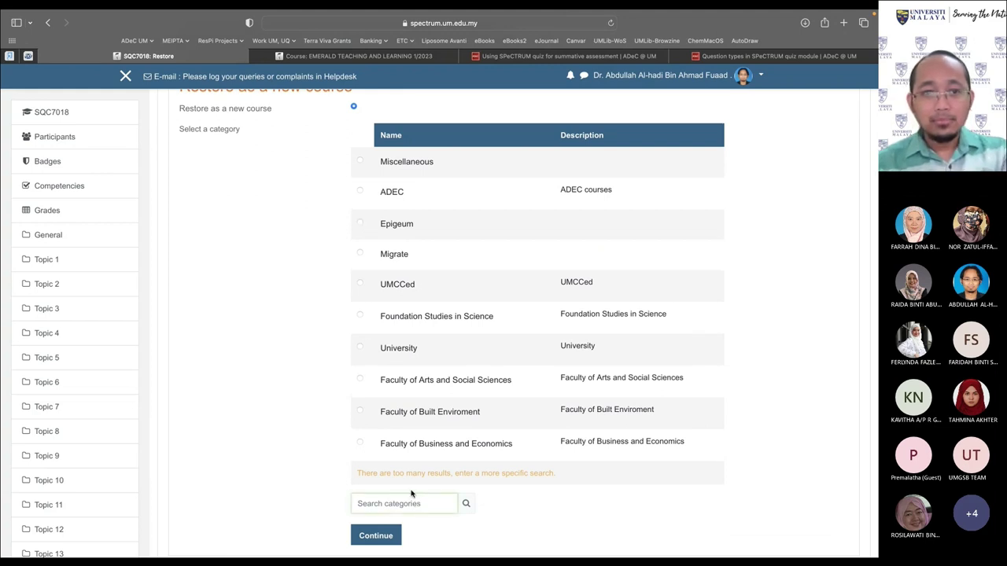
{"action": "left_click", "coordinate": [355, 109]}
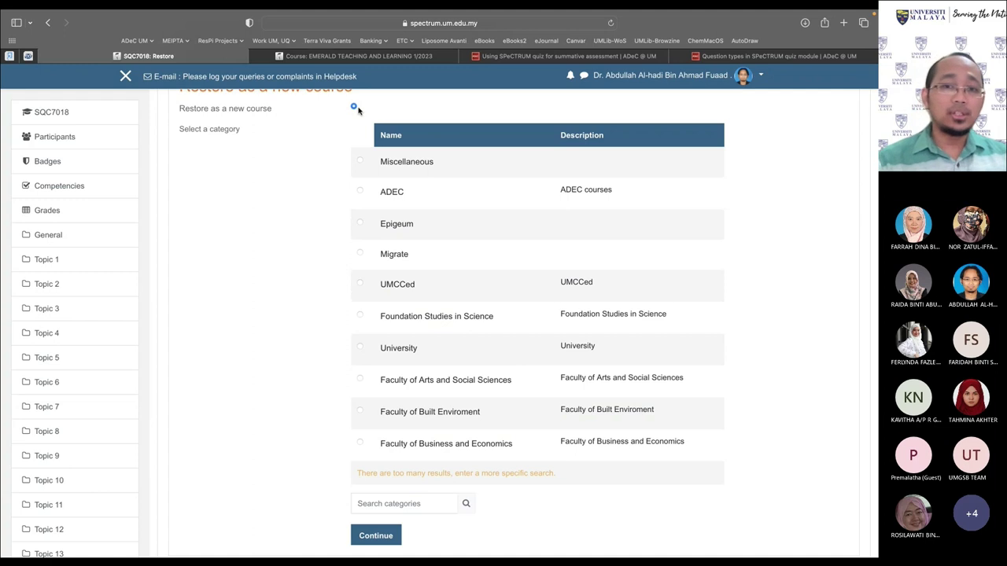
{"action": "scroll", "coordinate": [312, 153], "scroll_direction": "up", "scroll_amount": 4}
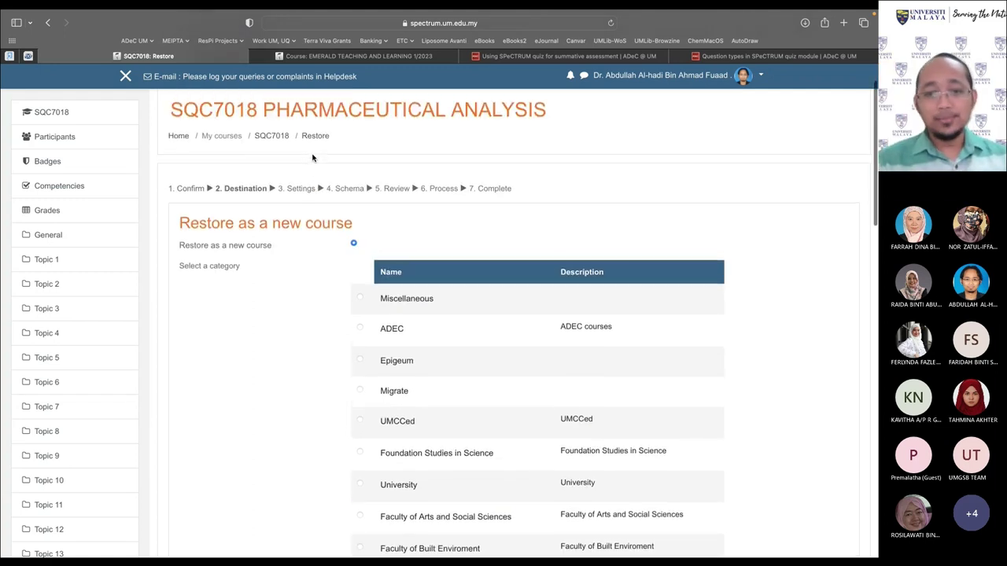
{"action": "scroll", "coordinate": [311, 350], "scroll_direction": "down", "scroll_amount": 2}
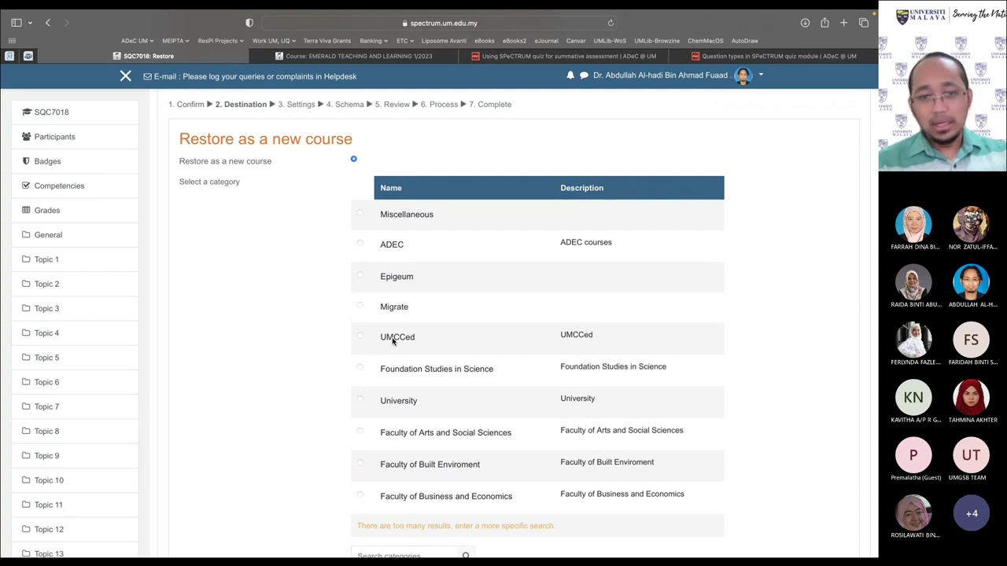
{"action": "scroll", "coordinate": [319, 400], "scroll_direction": "down", "scroll_amount": 3}
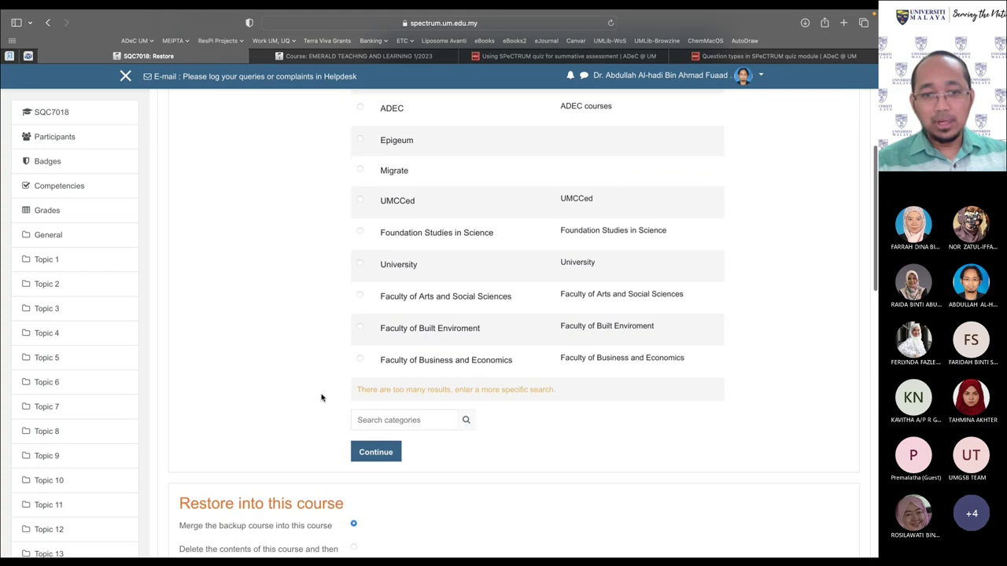
{"action": "scroll", "coordinate": [306, 460], "scroll_direction": "down", "scroll_amount": 3}
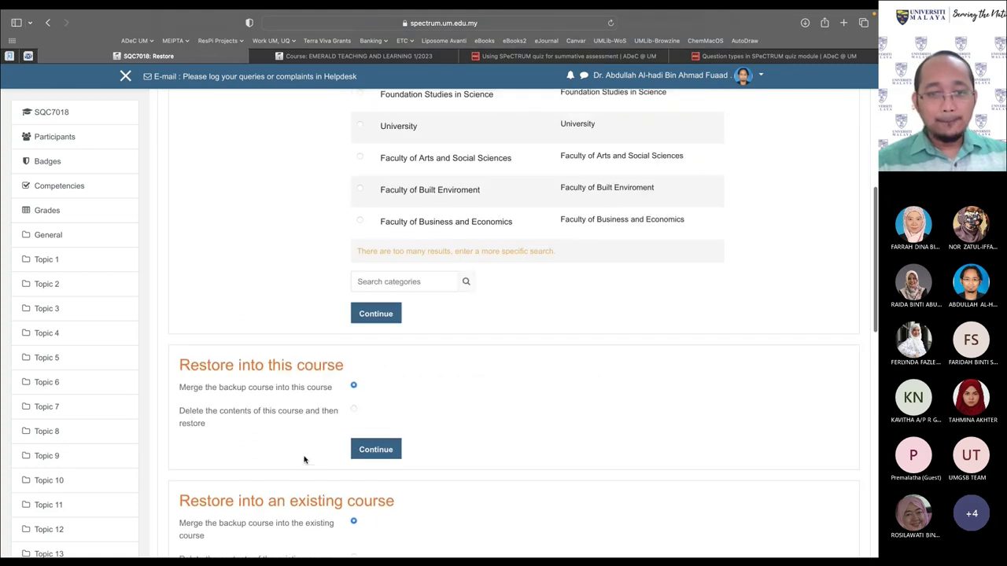
Try the delete-contents option under Restore into this course, switching back to merging the backup course
{"action": "scroll", "coordinate": [309, 409], "scroll_direction": "down", "scroll_amount": 2}
{"action": "left_click", "coordinate": [354, 328]}
{"action": "left_click", "coordinate": [353, 304]}
{"action": "left_click", "coordinate": [354, 331]}
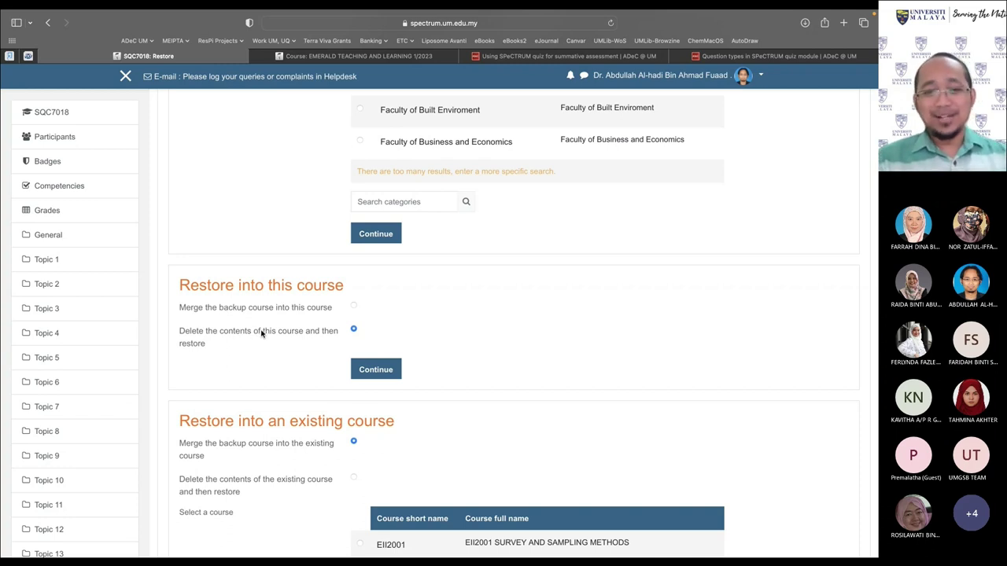
{"action": "scroll", "coordinate": [262, 332], "scroll_direction": "down", "scroll_amount": 3}
{"action": "left_click", "coordinate": [354, 236]}
Examine the merge and delete options and the course list under Restore into an existing course
{"action": "scroll", "coordinate": [434, 294], "scroll_direction": "down", "scroll_amount": 5}
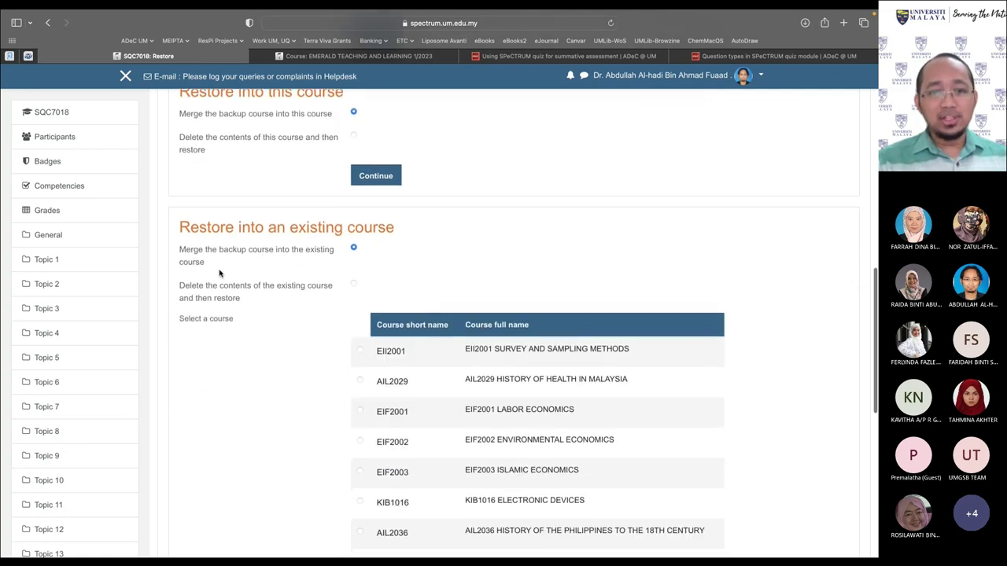
{"action": "scroll", "coordinate": [220, 273], "scroll_direction": "down", "scroll_amount": 1}
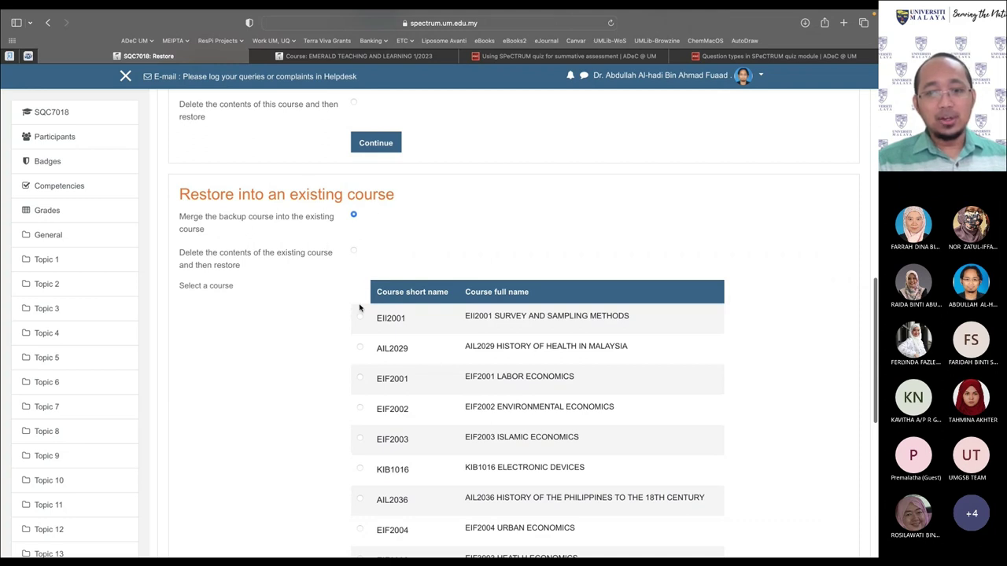
{"action": "scroll", "coordinate": [352, 348], "scroll_direction": "down", "scroll_amount": 4}
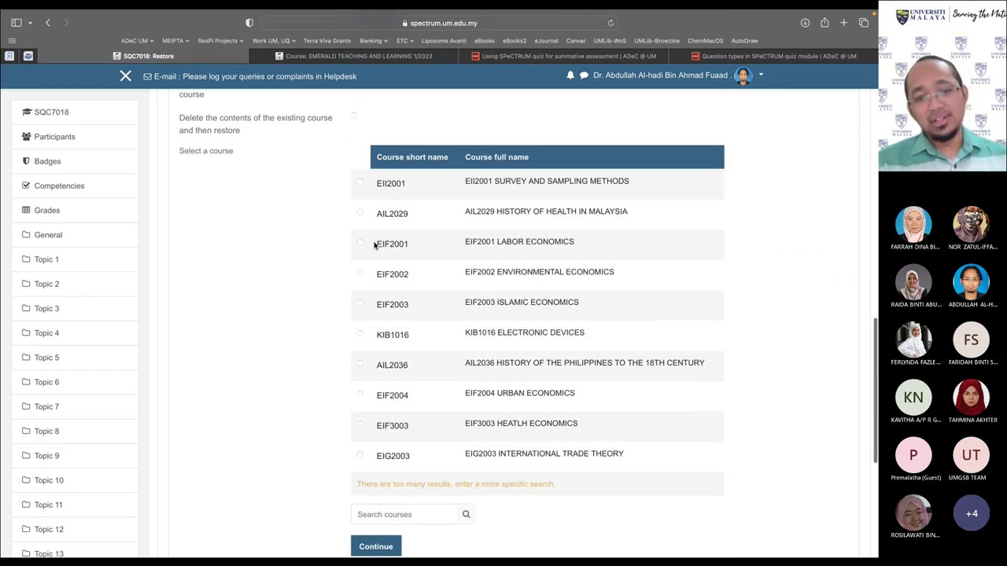
{"action": "scroll", "coordinate": [369, 294], "scroll_direction": "down", "scroll_amount": 3}
{"action": "scroll", "coordinate": [369, 295], "scroll_direction": "up", "scroll_amount": 5}
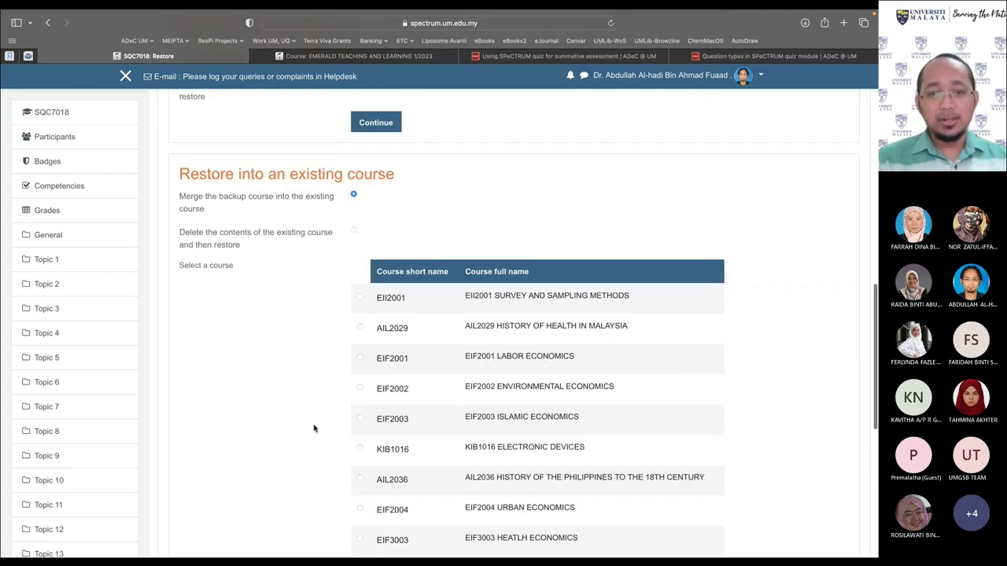
{"action": "scroll", "coordinate": [316, 424], "scroll_direction": "down", "scroll_amount": 2}
{"action": "scroll", "coordinate": [315, 424], "scroll_direction": "down", "scroll_amount": 5}
{"action": "left_click", "coordinate": [368, 452]}
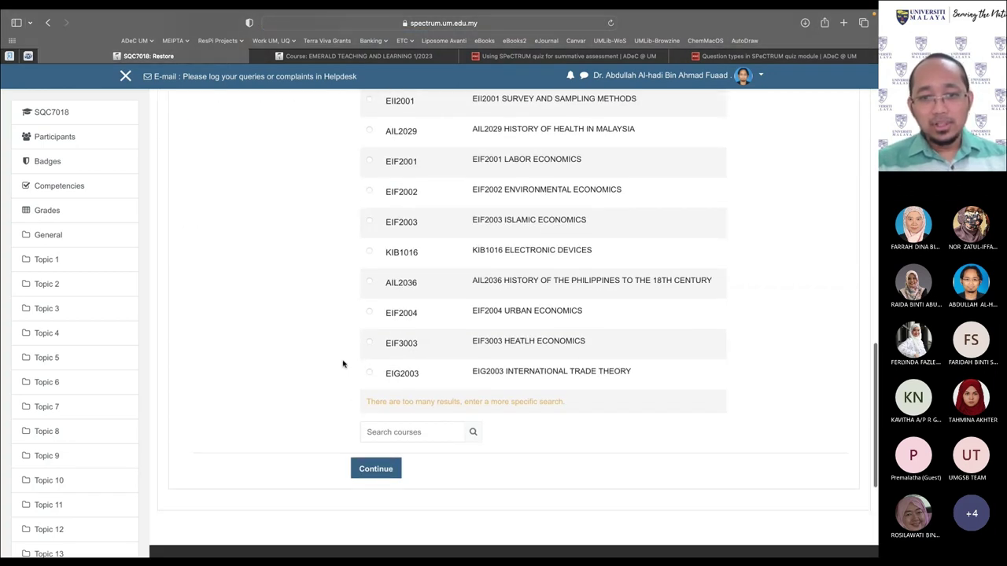
{"action": "scroll", "coordinate": [341, 364], "scroll_direction": "up", "scroll_amount": 5}
{"action": "scroll", "coordinate": [342, 364], "scroll_direction": "down", "scroll_amount": 7}
{"action": "scroll", "coordinate": [341, 364], "scroll_direction": "up", "scroll_amount": 4}
{"action": "scroll", "coordinate": [341, 364], "scroll_direction": "up", "scroll_amount": 5}
{"action": "scroll", "coordinate": [341, 364], "scroll_direction": "up", "scroll_amount": 6}
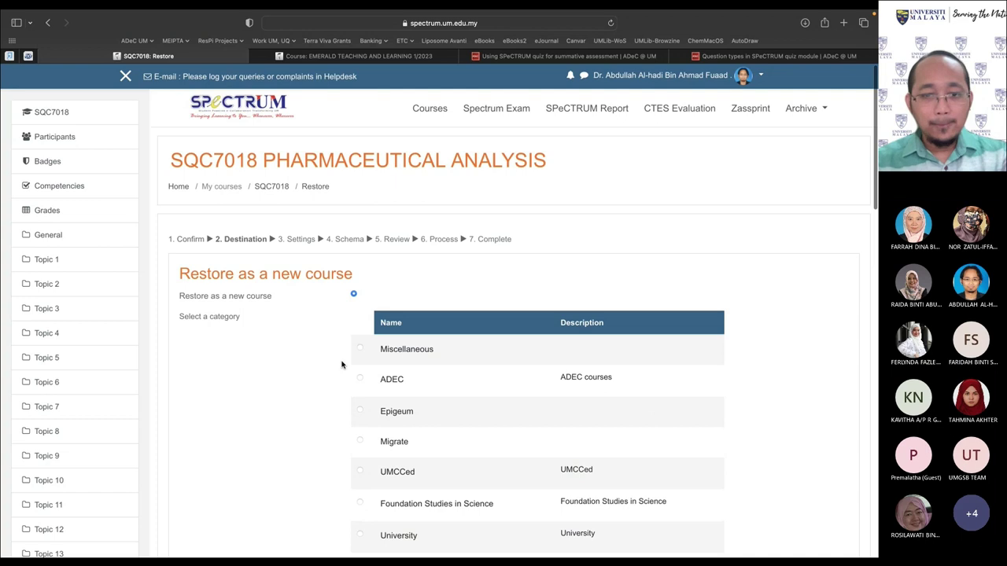
Search the new-course categories for "science" and look through the matching categories
{"action": "scroll", "coordinate": [341, 364], "scroll_direction": "down", "scroll_amount": 3}
{"action": "left_click", "coordinate": [401, 475]}
{"action": "type", "text": "sains"}
{"action": "key", "text": "BackSpace"}
{"action": "key", "text": "BackSpace"}
{"action": "key", "text": "BackSpace"}
{"action": "key", "text": "BackSpace"}
{"action": "type", "text": "cience"}
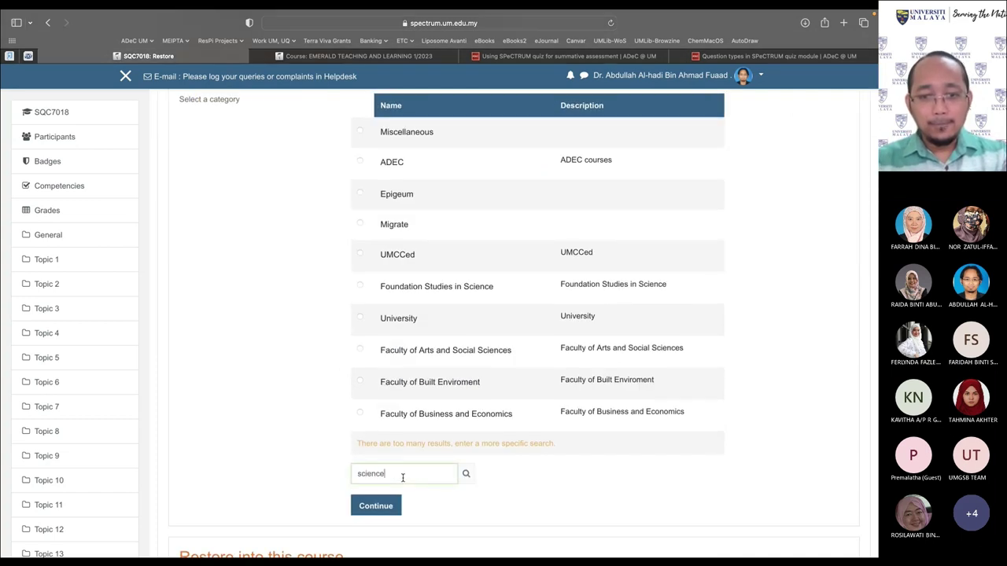
{"action": "left_click", "coordinate": [464, 475]}
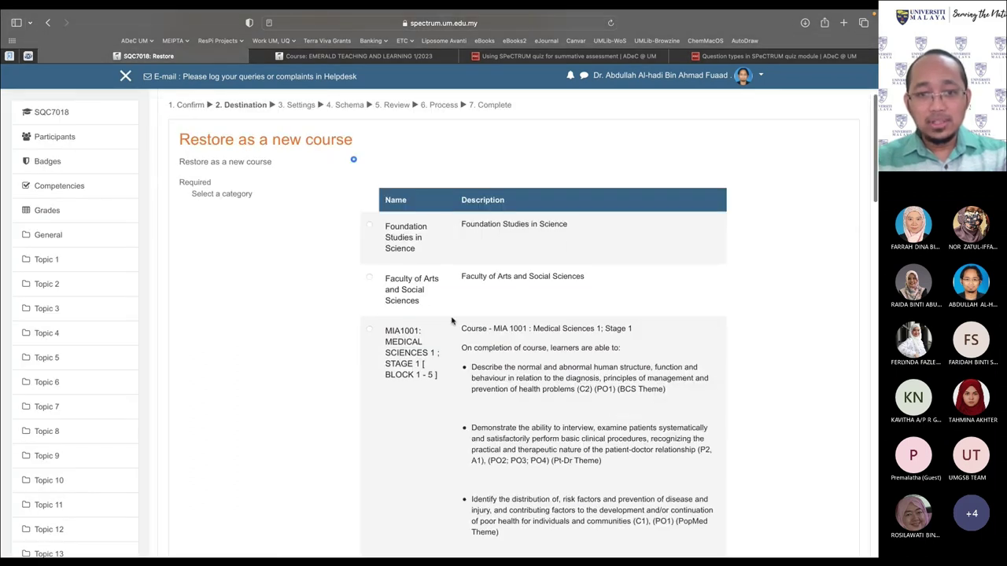
{"action": "scroll", "coordinate": [452, 320], "scroll_direction": "down", "scroll_amount": 5}
{"action": "scroll", "coordinate": [451, 320], "scroll_direction": "down", "scroll_amount": 15}
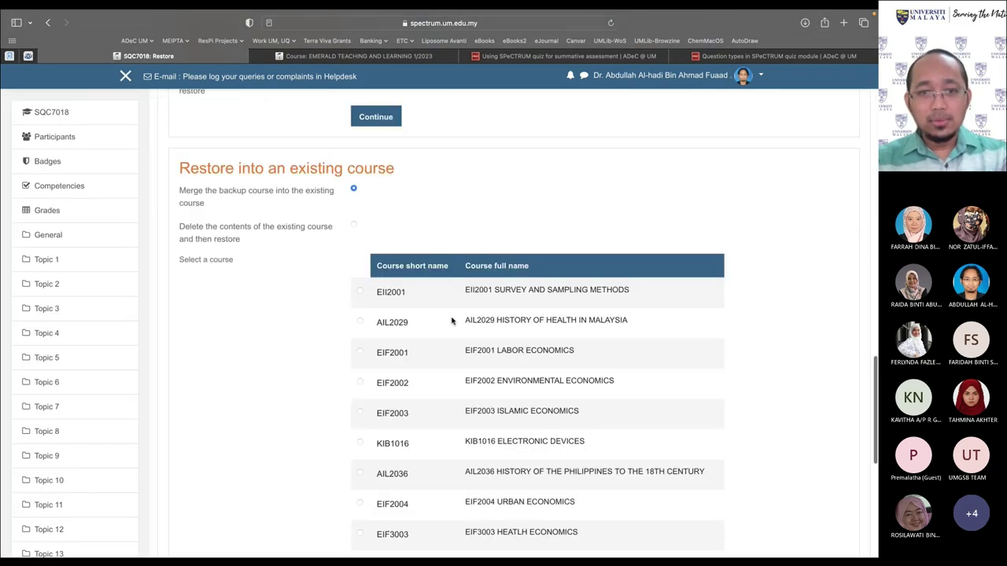
Try searching the new-course categories for SQC7018
{"action": "scroll", "coordinate": [411, 354], "scroll_direction": "up", "scroll_amount": 8}
{"action": "double_click", "coordinate": [394, 367]}
{"action": "type", "text": "SQC7018"}
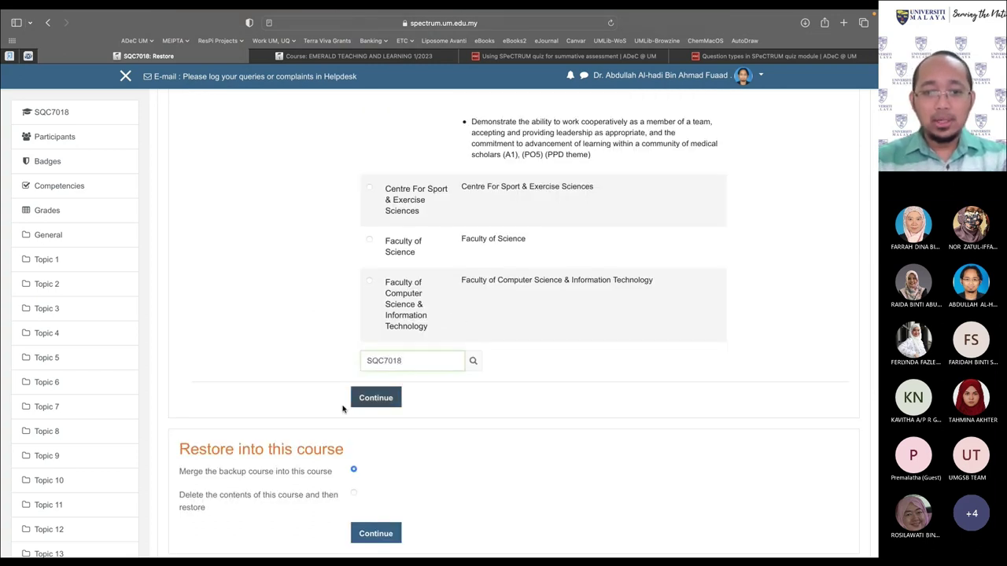
{"action": "left_click", "coordinate": [375, 397]}
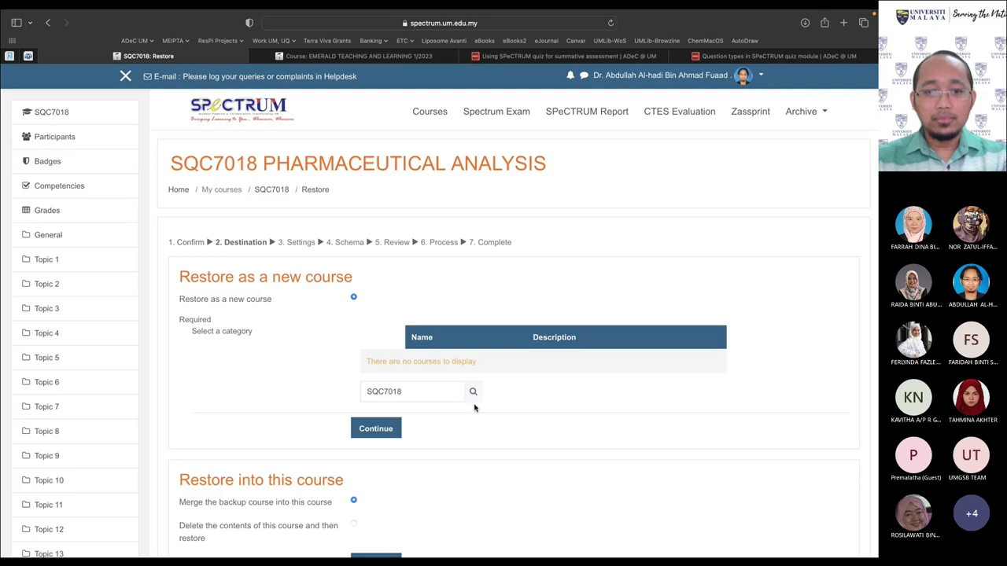
{"action": "left_click", "coordinate": [477, 393]}
Search the new-course categories for "science" again and select Faculty of Science as the category
{"action": "double_click", "coordinate": [426, 392]}
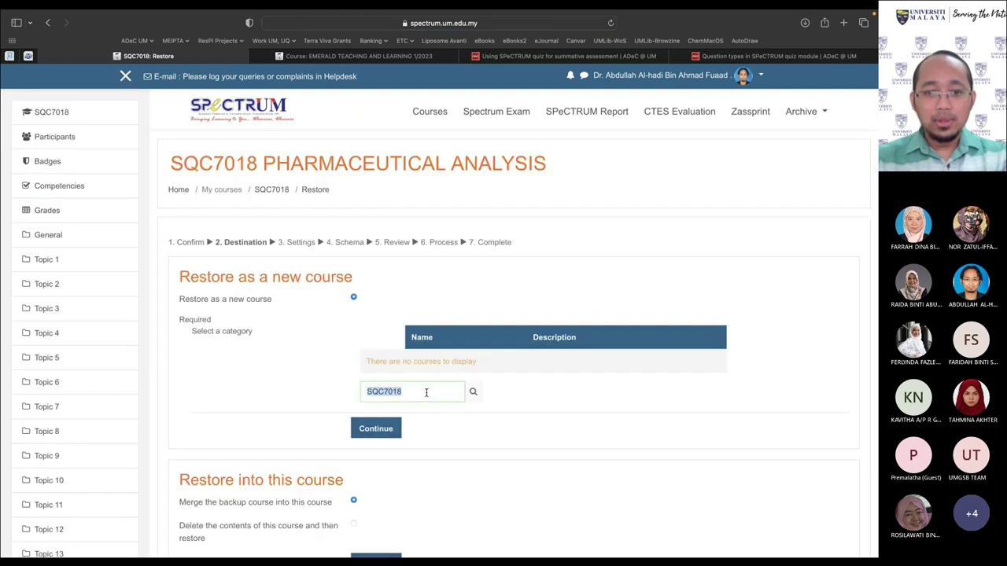
{"action": "type", "text": "SQC"}
{"action": "key", "text": "BackSpace"}
{"action": "key", "text": "BackSpace"}
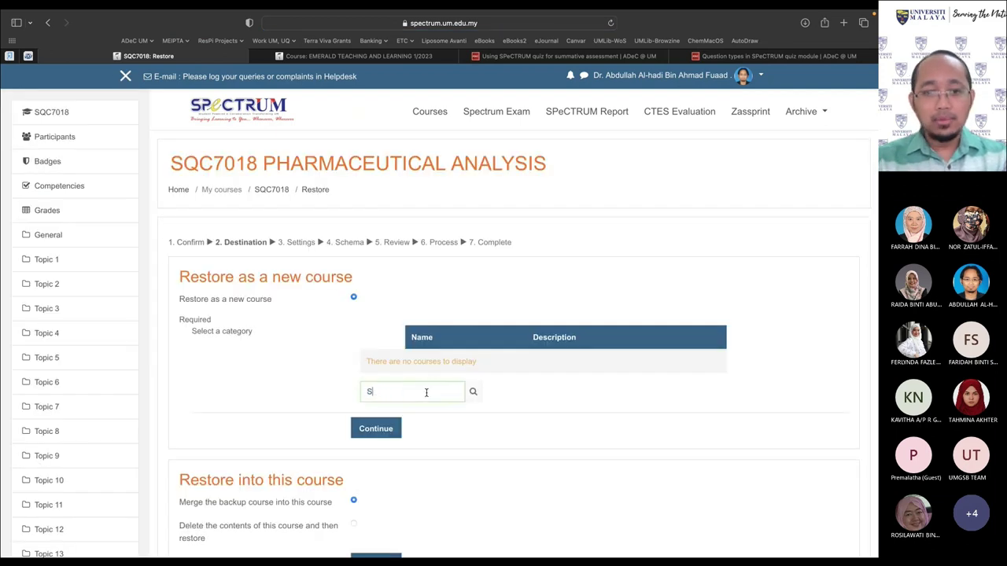
{"action": "left_click", "coordinate": [353, 298]}
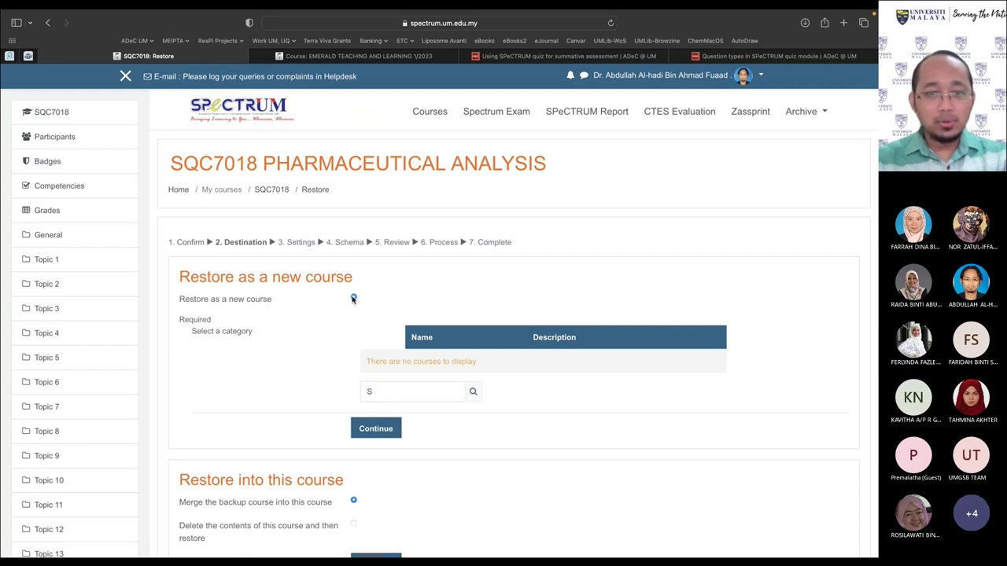
{"action": "left_click", "coordinate": [394, 390]}
{"action": "key", "text": "BackSpace"}
{"action": "type", "text": "science"}
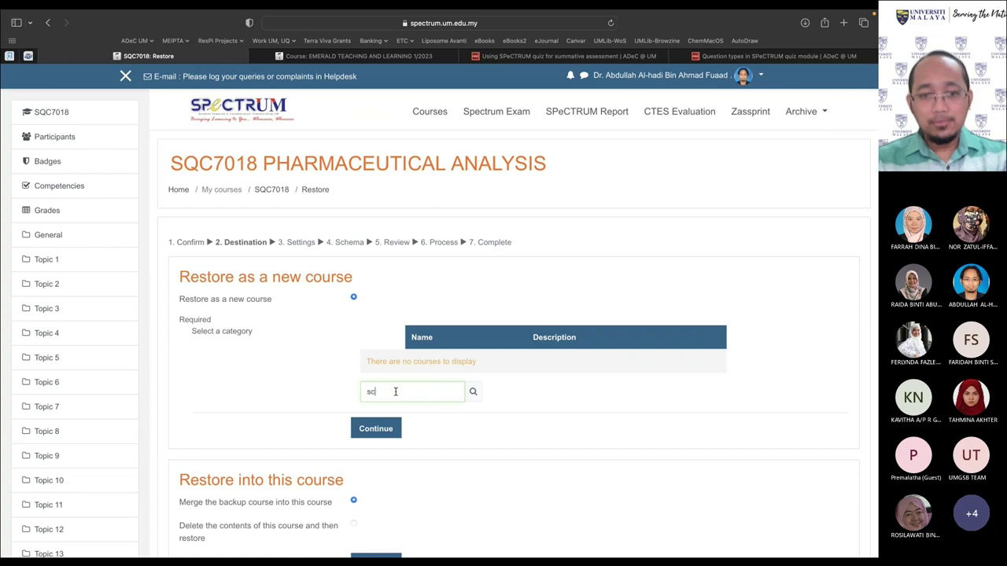
{"action": "left_click", "coordinate": [479, 392]}
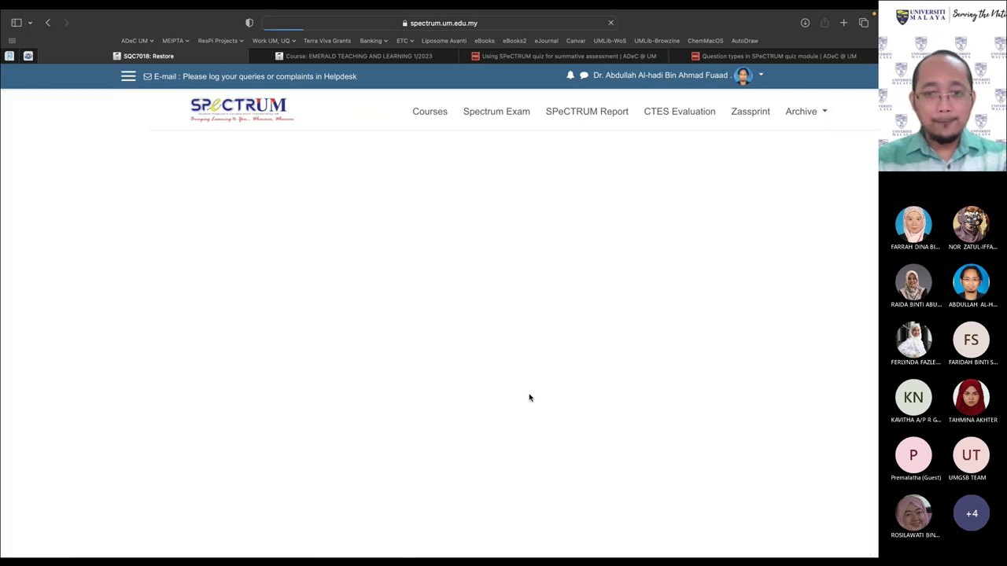
{"action": "scroll", "coordinate": [451, 397], "scroll_direction": "down", "scroll_amount": 10}
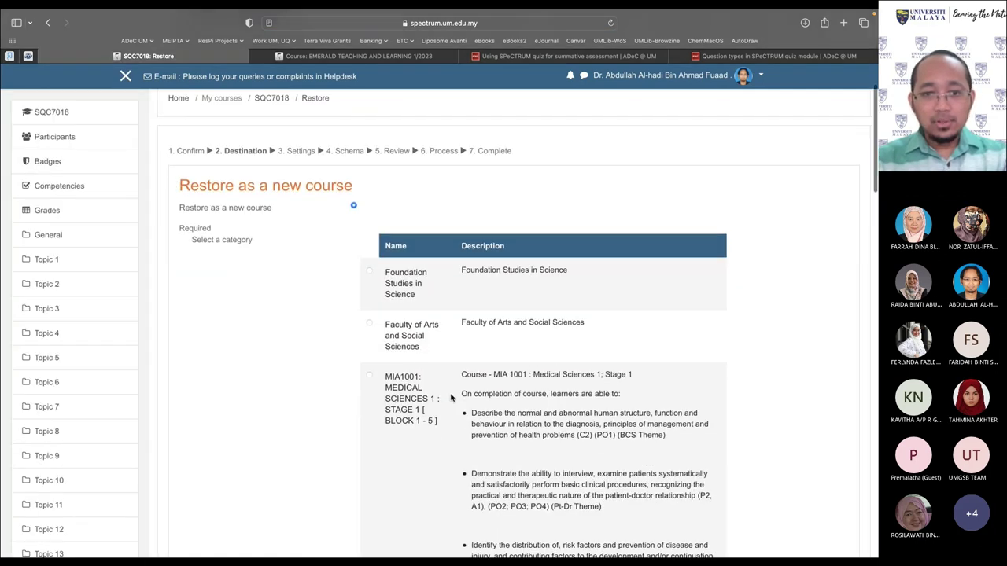
{"action": "scroll", "coordinate": [451, 397], "scroll_direction": "down", "scroll_amount": 6}
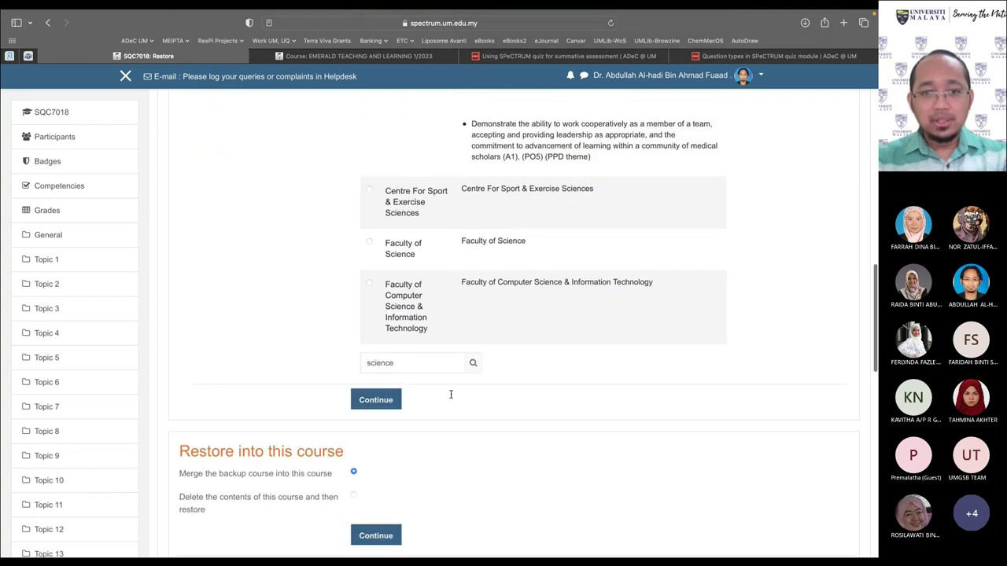
{"action": "left_click", "coordinate": [372, 242]}
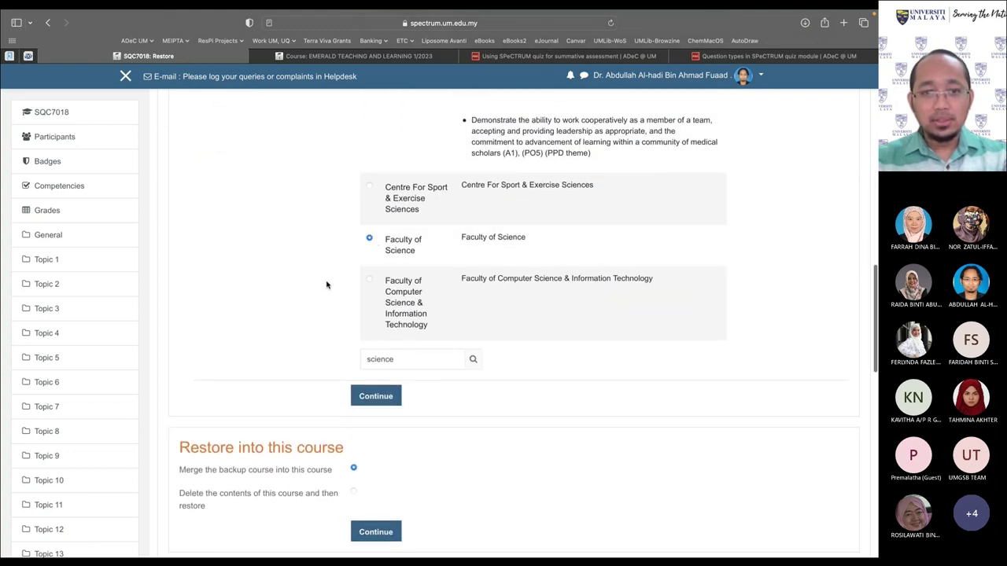
Search the course list under Restore into an existing course for SQC7018
{"action": "scroll", "coordinate": [292, 330], "scroll_direction": "down", "scroll_amount": 5}
{"action": "scroll", "coordinate": [243, 314], "scroll_direction": "down", "scroll_amount": 2}
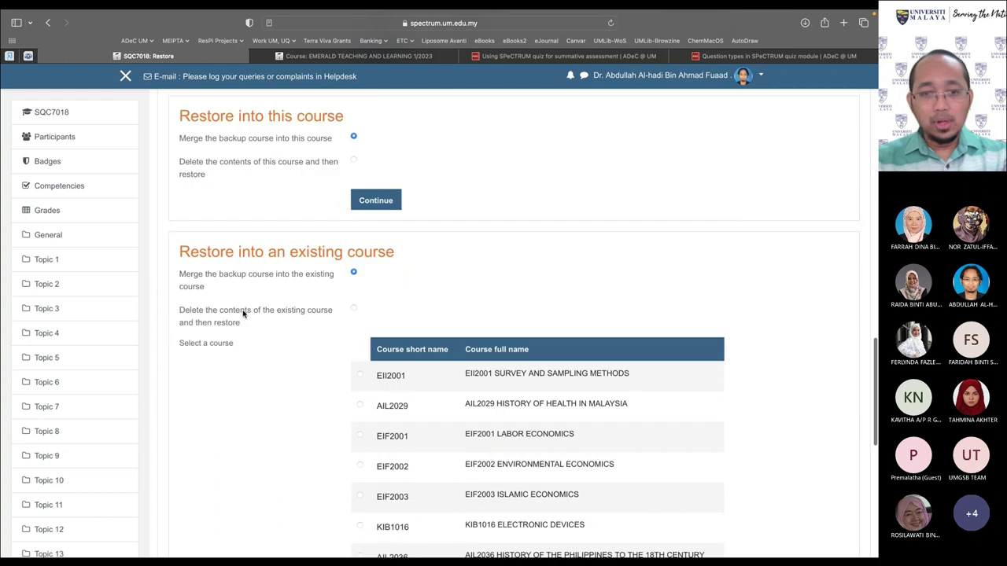
{"action": "scroll", "coordinate": [244, 311], "scroll_direction": "down", "scroll_amount": 3}
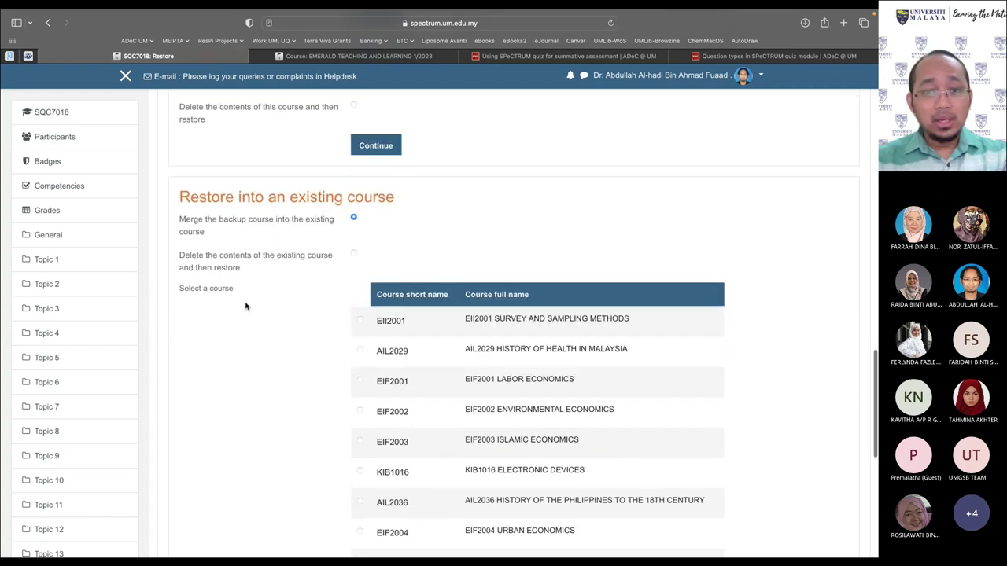
{"action": "scroll", "coordinate": [246, 307], "scroll_direction": "down", "scroll_amount": 8}
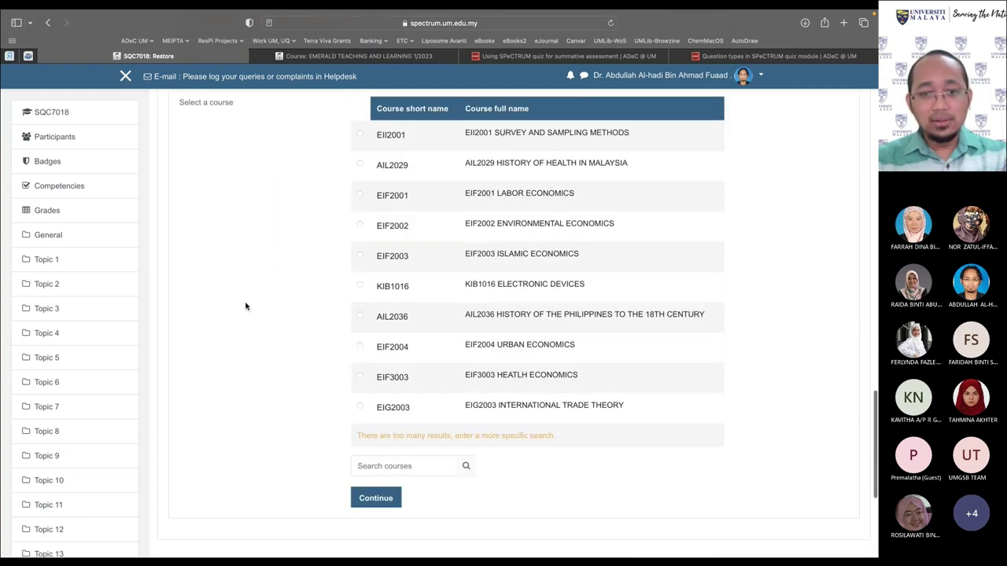
{"action": "left_click", "coordinate": [420, 305]}
{"action": "type", "text": "SQC"}
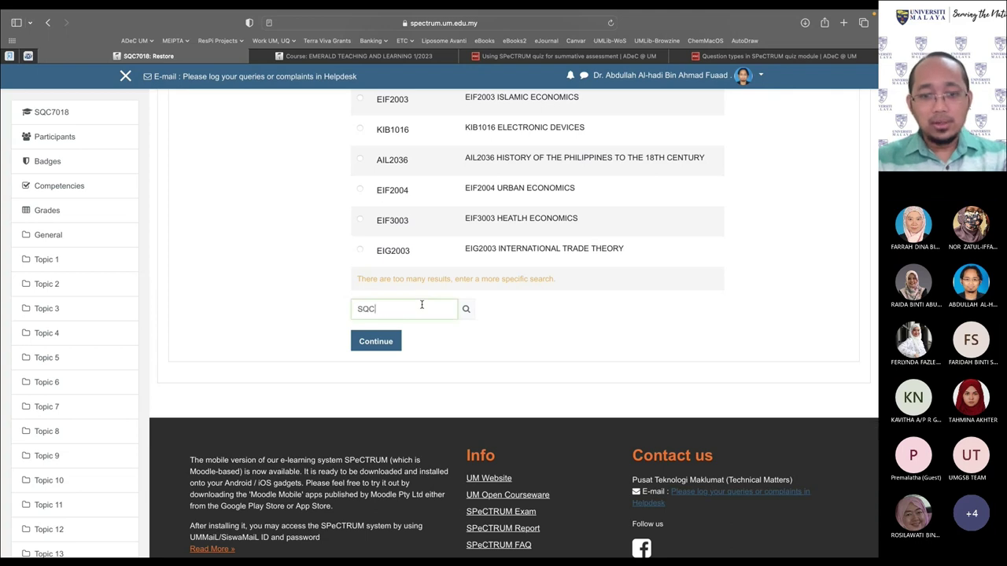
{"action": "type", "text": "7018"}
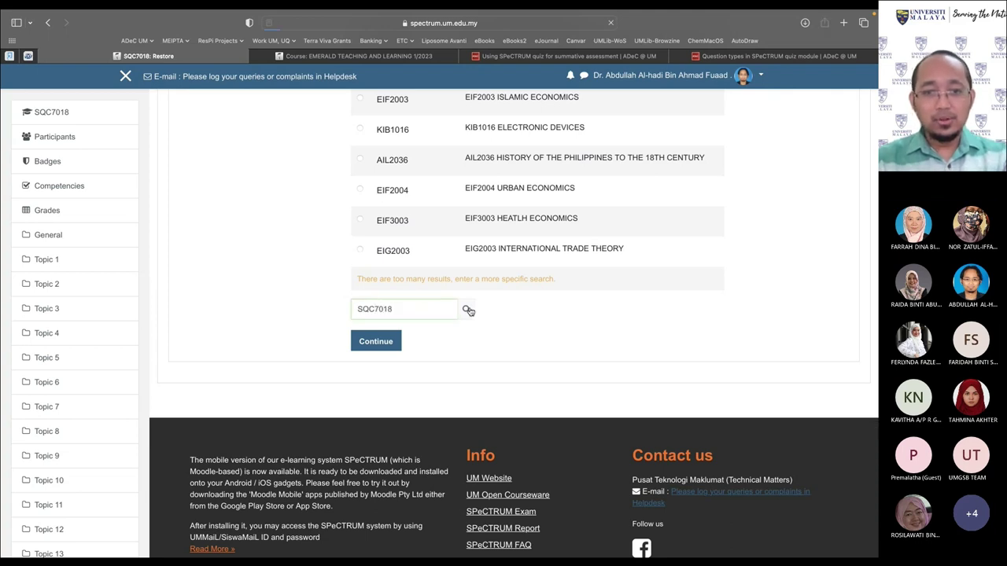
{"action": "left_click", "coordinate": [468, 309]}
{"action": "scroll", "coordinate": [312, 374], "scroll_direction": "down", "scroll_amount": 8}
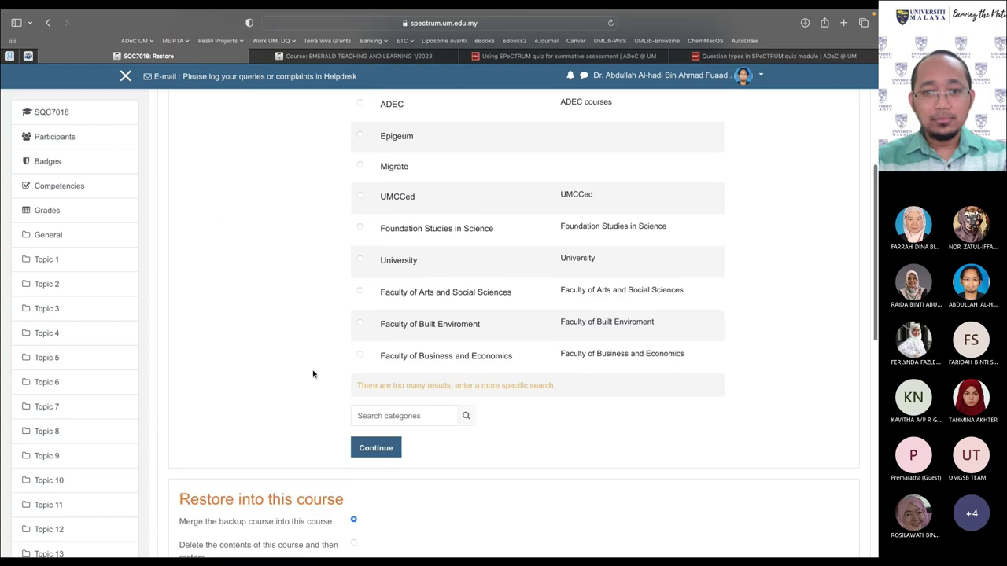
{"action": "scroll", "coordinate": [312, 374], "scroll_direction": "down", "scroll_amount": 7}
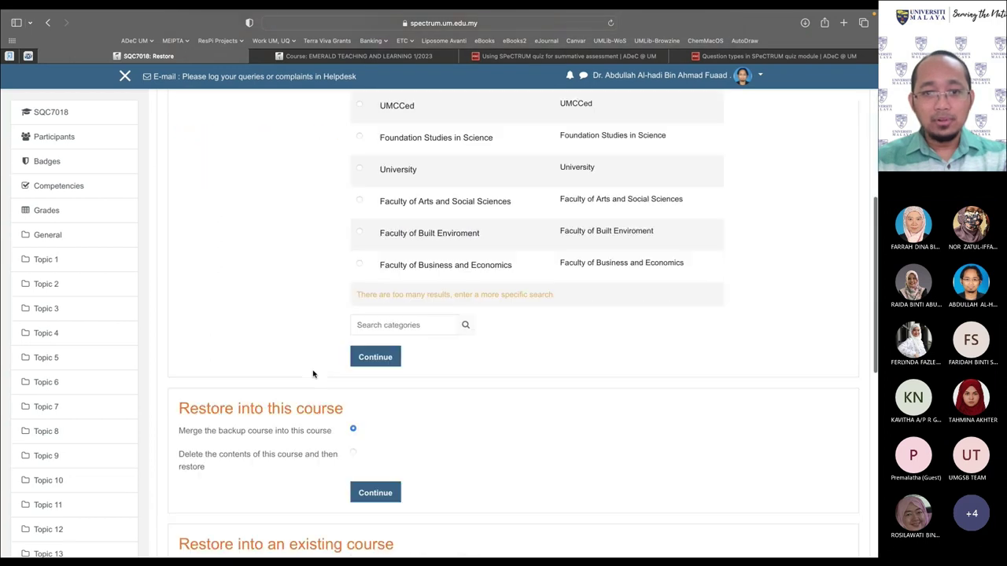
Try searching the new-course categories for sqc70018
{"action": "scroll", "coordinate": [312, 374], "scroll_direction": "down", "scroll_amount": 10}
{"action": "left_click", "coordinate": [474, 316]}
{"action": "scroll", "coordinate": [315, 448], "scroll_direction": "down", "scroll_amount": 5}
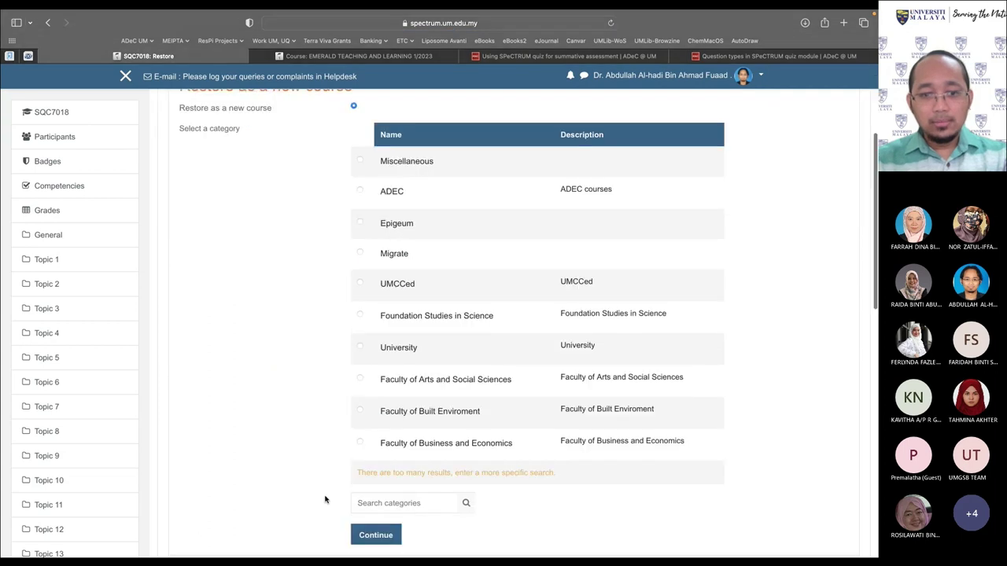
{"action": "scroll", "coordinate": [325, 499], "scroll_direction": "down", "scroll_amount": 5}
{"action": "left_click", "coordinate": [398, 331]}
{"action": "type", "text": "sqc"}
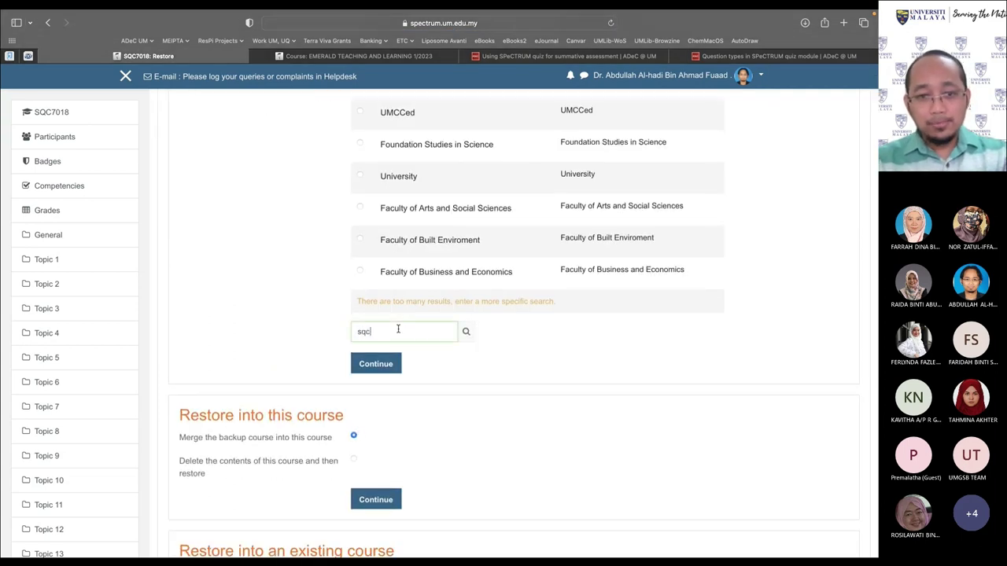
{"action": "type", "text": "707"}
{"action": "key", "text": "BackSpace"}
{"action": "type", "text": "1"}
{"action": "type", "text": "018"}
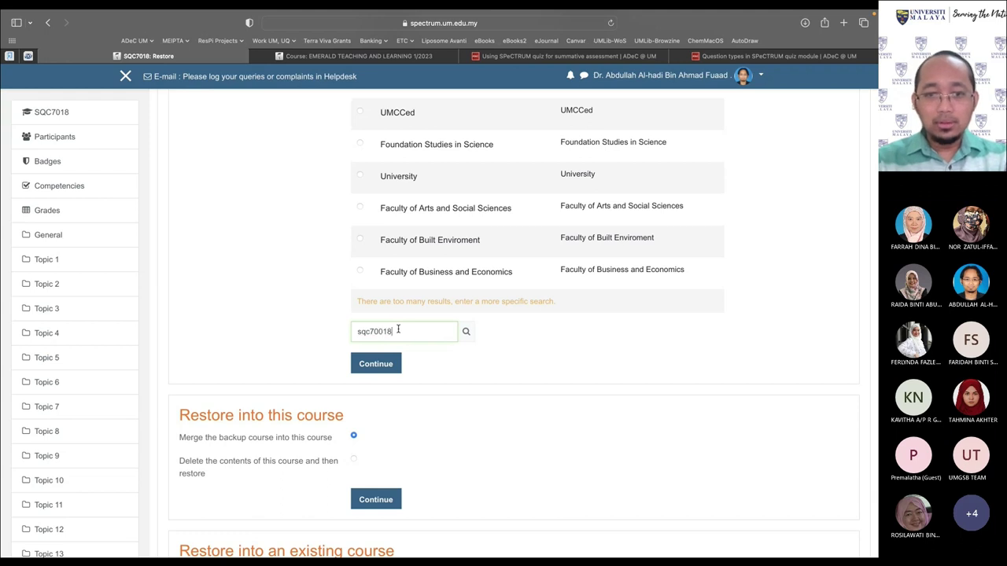
{"action": "left_click", "coordinate": [465, 331]}
{"action": "scroll", "coordinate": [346, 373], "scroll_direction": "down", "scroll_amount": 3}
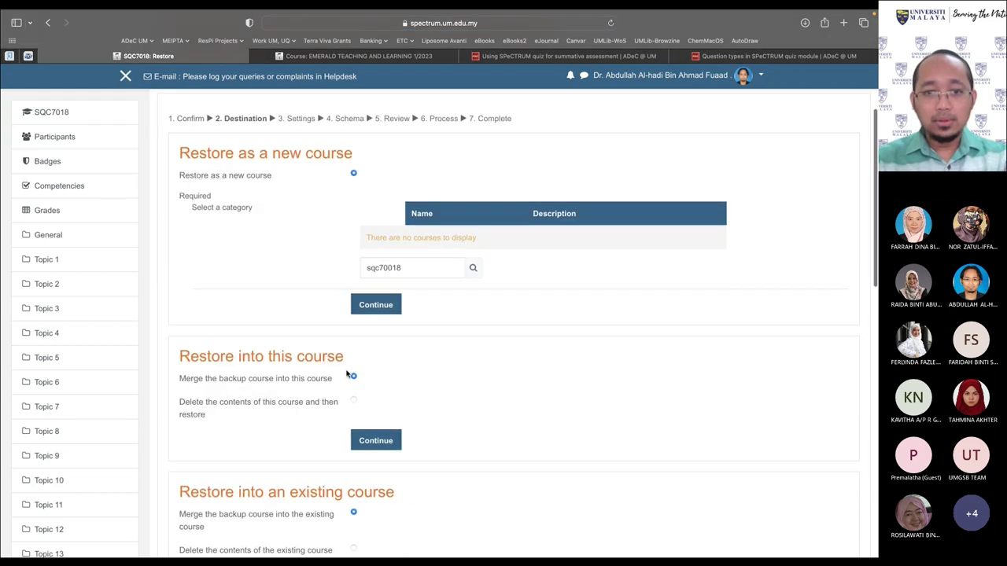
Search the new-course categories for "science", select Faculty of Science and continue restoring the backup as a new course
{"action": "double_click", "coordinate": [406, 271]}
{"action": "type", "text": "science"}
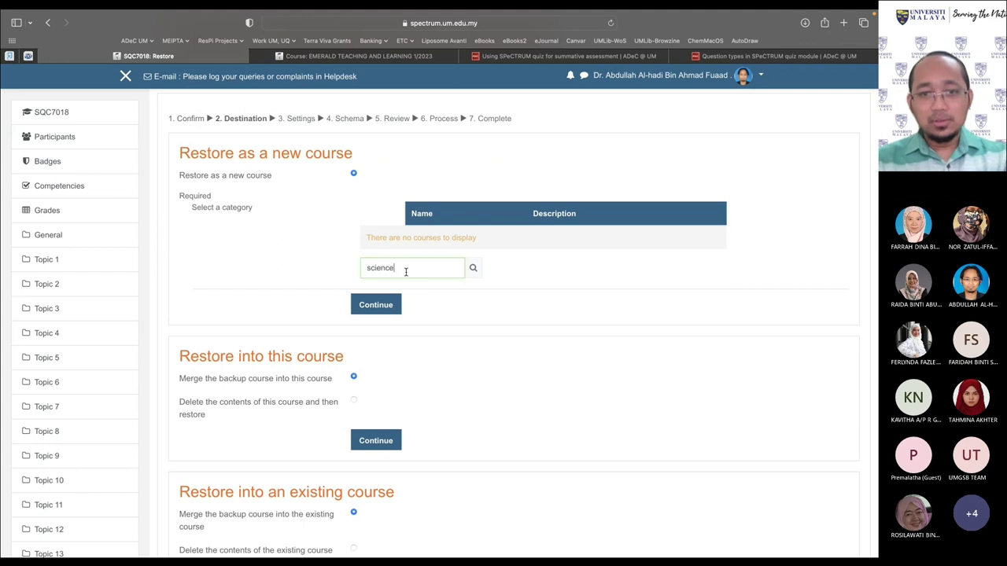
{"action": "left_click", "coordinate": [474, 273]}
{"action": "scroll", "coordinate": [409, 313], "scroll_direction": "down", "scroll_amount": 15}
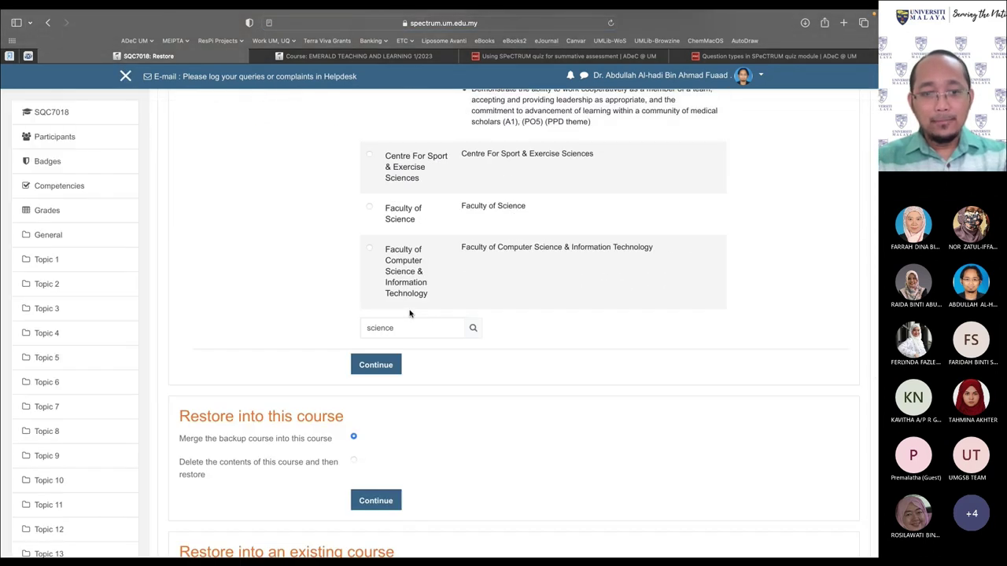
{"action": "left_click", "coordinate": [382, 368]}
{"action": "scroll", "coordinate": [353, 225], "scroll_direction": "up", "scroll_amount": 3}
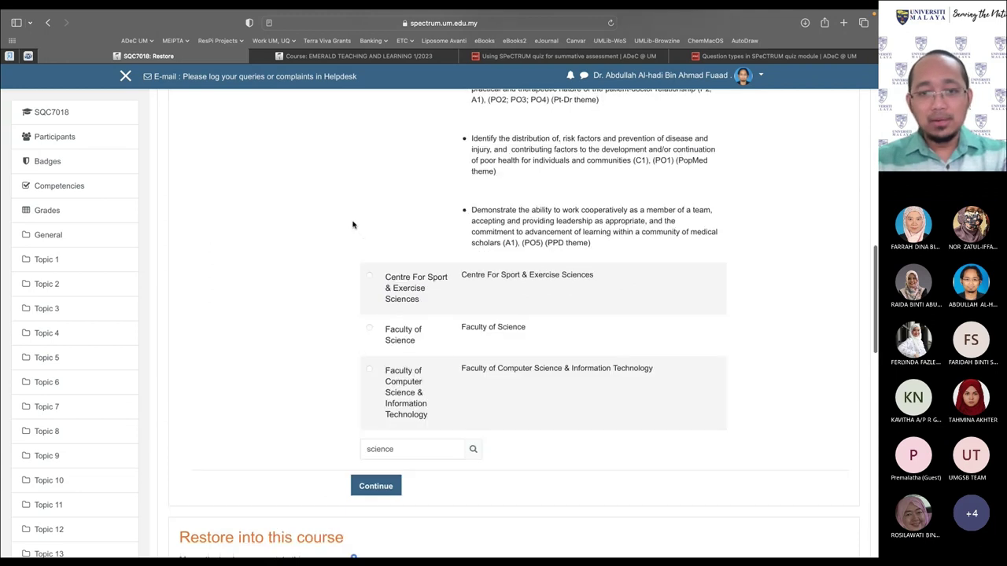
{"action": "left_click", "coordinate": [369, 338]}
{"action": "left_click", "coordinate": [373, 494]}
Look through the restore settings and view the choices for including enrolment methods, leaving it at No
{"action": "scroll", "coordinate": [340, 415], "scroll_direction": "down", "scroll_amount": 3}
{"action": "scroll", "coordinate": [341, 415], "scroll_direction": "up", "scroll_amount": 2}
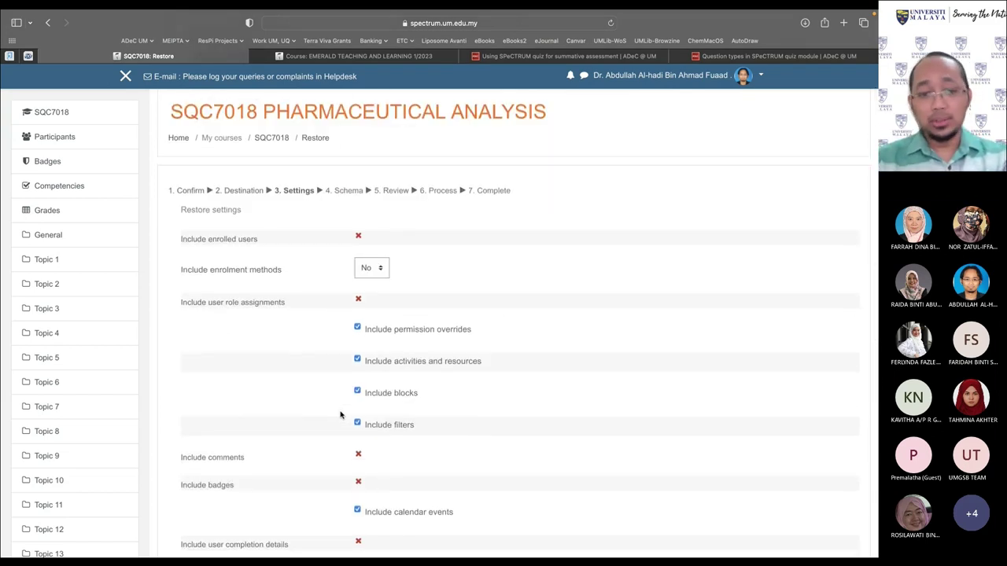
{"action": "scroll", "coordinate": [340, 414], "scroll_direction": "down", "scroll_amount": 1}
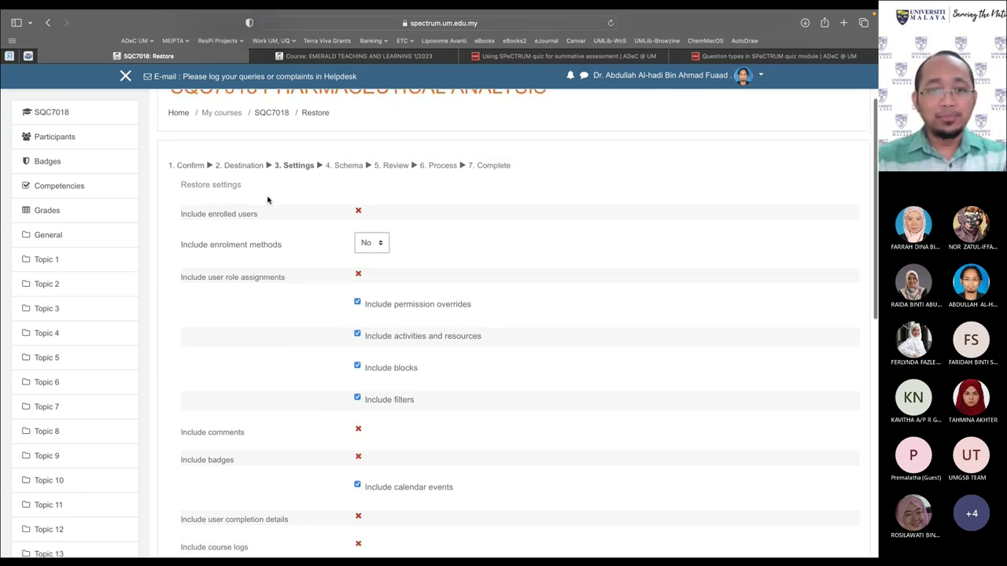
{"action": "left_click_drag", "start_coordinate": [194, 245], "coordinate": [253, 244]}
{"action": "left_click", "coordinate": [383, 249]}
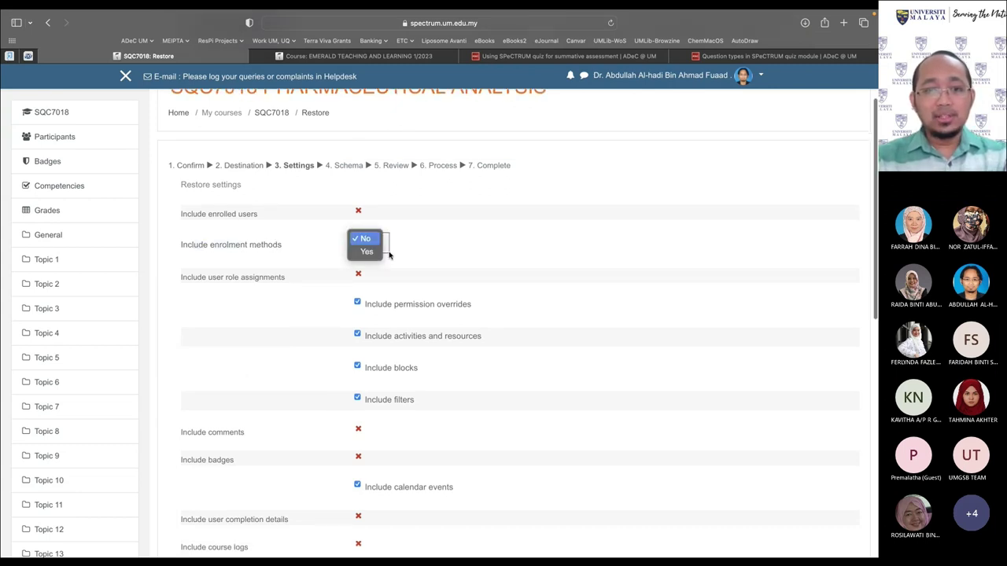
{"action": "left_click", "coordinate": [415, 242]}
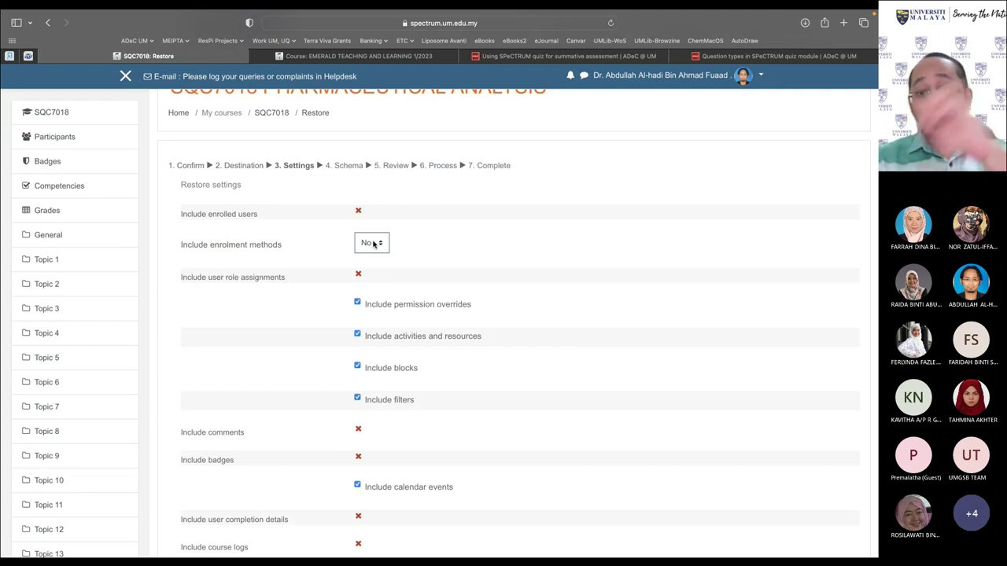
Review the remaining restore settings, including content bank content, and proceed to the schema with the defaults
{"action": "scroll", "coordinate": [374, 244], "scroll_direction": "down", "scroll_amount": 3}
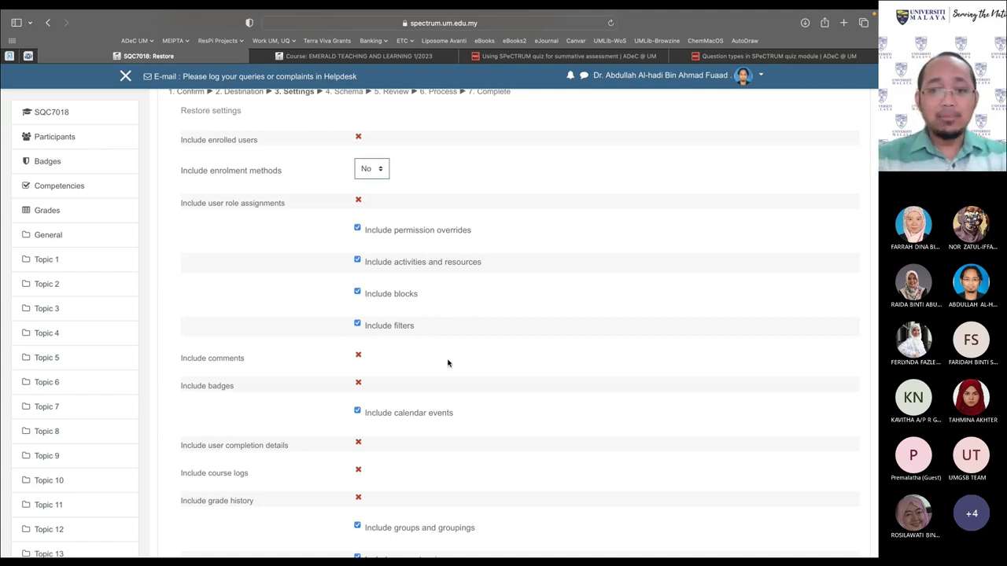
{"action": "scroll", "coordinate": [448, 363], "scroll_direction": "down", "scroll_amount": 3}
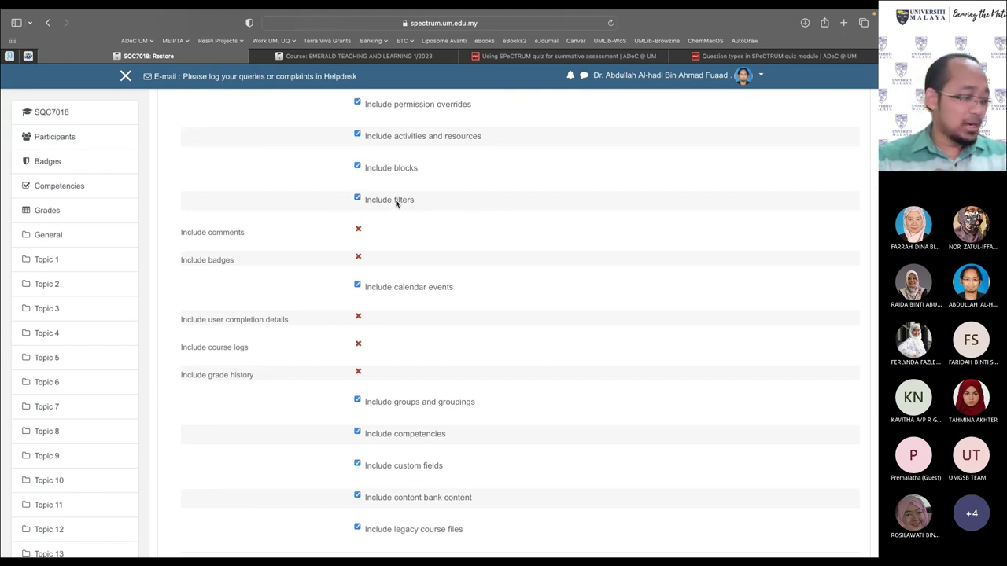
{"action": "scroll", "coordinate": [456, 208], "scroll_direction": "down", "scroll_amount": 2}
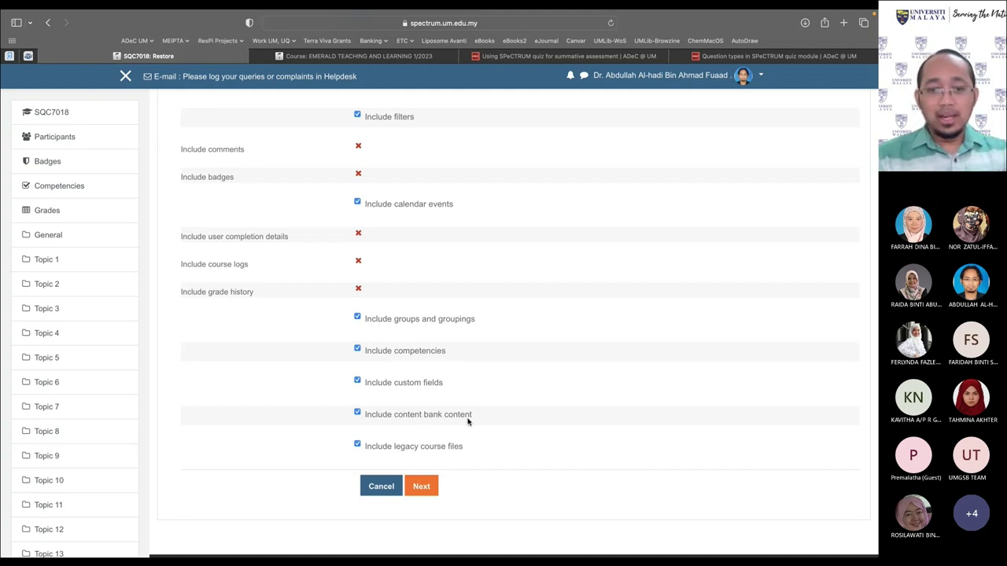
{"action": "left_click_drag", "start_coordinate": [444, 415], "coordinate": [394, 415]}
{"action": "left_click", "coordinate": [404, 416]}
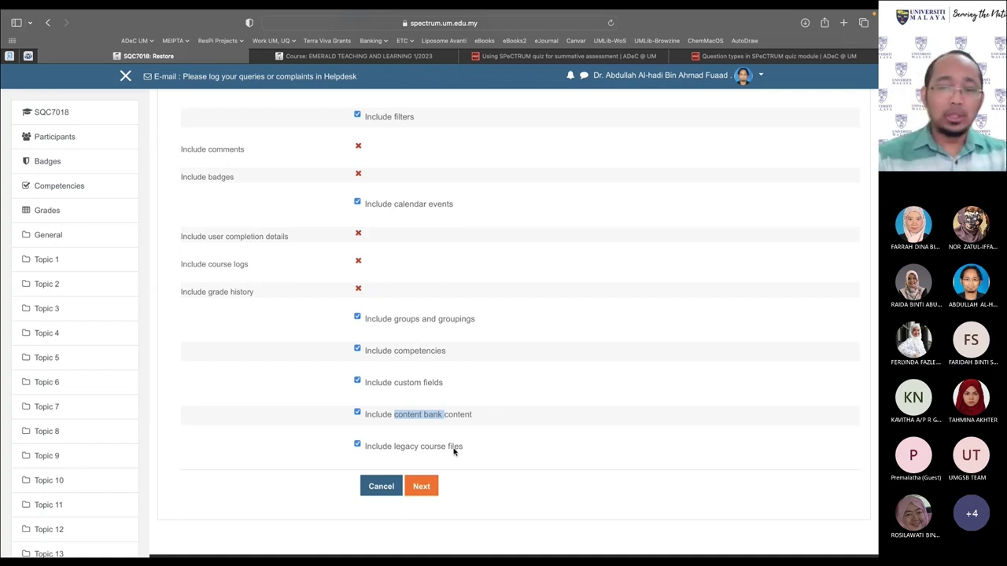
{"action": "left_click", "coordinate": [423, 486]}
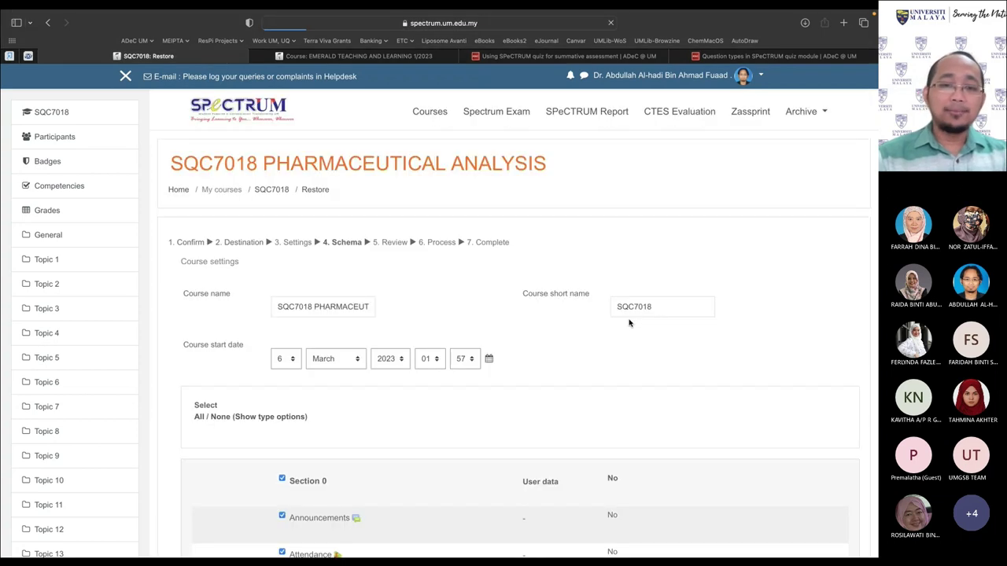
Look over the course details and sections in the restore schema and proceed to the review with everything included
{"action": "scroll", "coordinate": [433, 303], "scroll_direction": "down", "scroll_amount": 3}
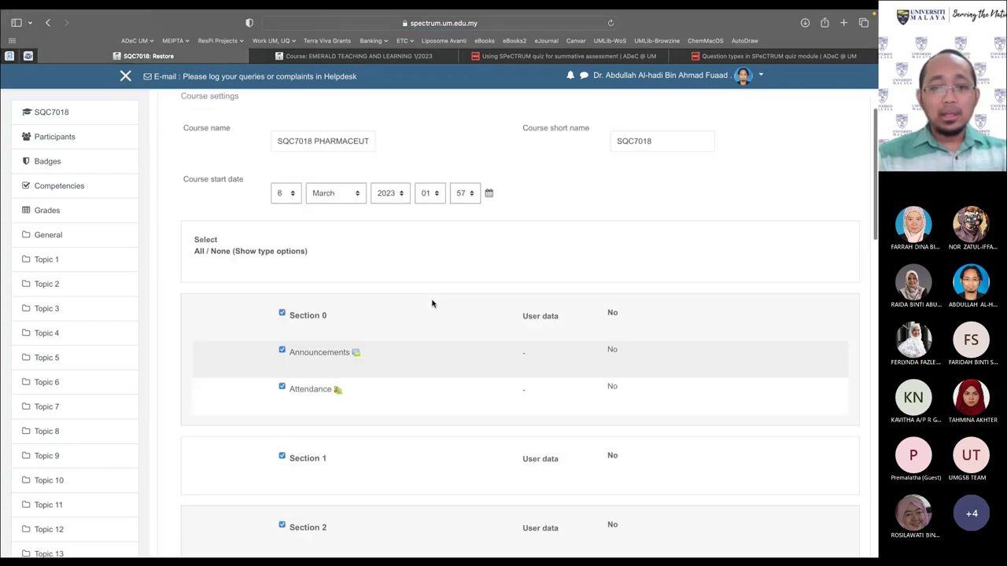
{"action": "scroll", "coordinate": [432, 303], "scroll_direction": "down", "scroll_amount": 8}
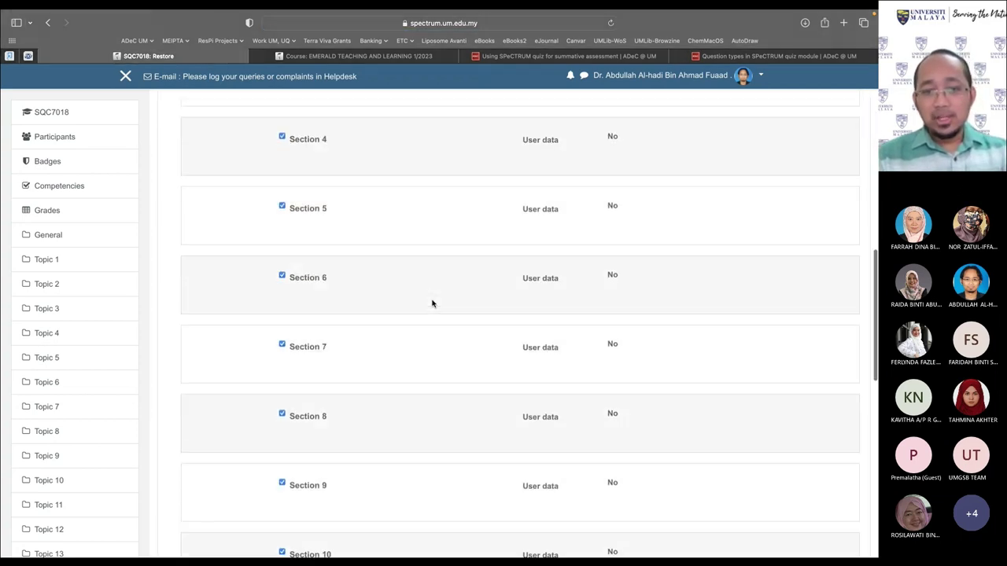
{"action": "scroll", "coordinate": [432, 304], "scroll_direction": "down", "scroll_amount": 10}
{"action": "scroll", "coordinate": [484, 293], "scroll_direction": "up", "scroll_amount": 5}
{"action": "scroll", "coordinate": [478, 268], "scroll_direction": "up", "scroll_amount": 13}
{"action": "scroll", "coordinate": [478, 267], "scroll_direction": "down", "scroll_amount": 12}
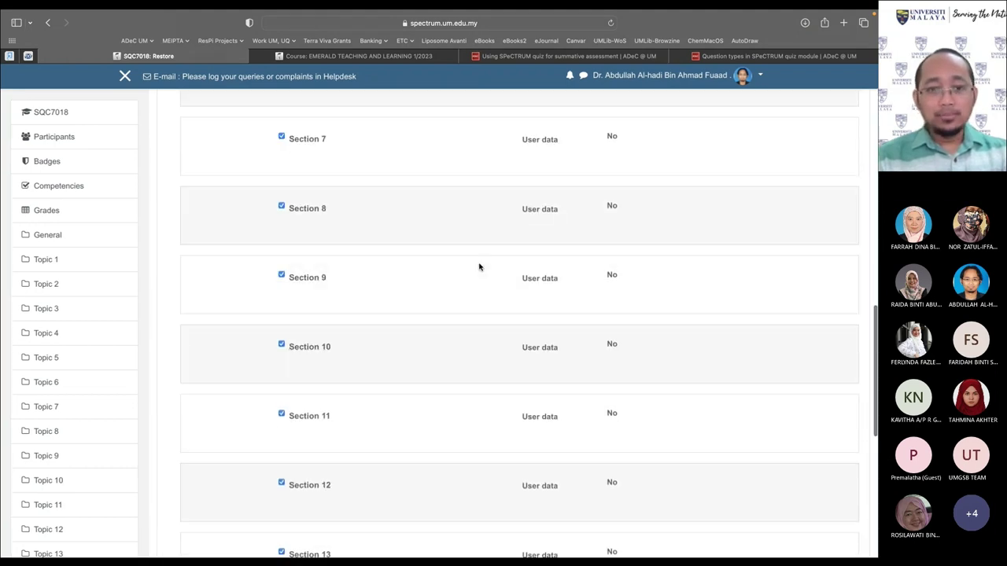
{"action": "scroll", "coordinate": [478, 267], "scroll_direction": "down", "scroll_amount": 5}
{"action": "left_click", "coordinate": [474, 238]}
Examine the restore review, including the setting for enrolled users
{"action": "scroll", "coordinate": [431, 340], "scroll_direction": "down", "scroll_amount": 20}
{"action": "scroll", "coordinate": [431, 340], "scroll_direction": "up", "scroll_amount": 15}
{"action": "scroll", "coordinate": [431, 340], "scroll_direction": "down", "scroll_amount": 3}
{"action": "scroll", "coordinate": [431, 340], "scroll_direction": "up", "scroll_amount": 5}
{"action": "scroll", "coordinate": [431, 340], "scroll_direction": "down", "scroll_amount": 1}
{"action": "scroll", "coordinate": [431, 340], "scroll_direction": "up", "scroll_amount": 10}
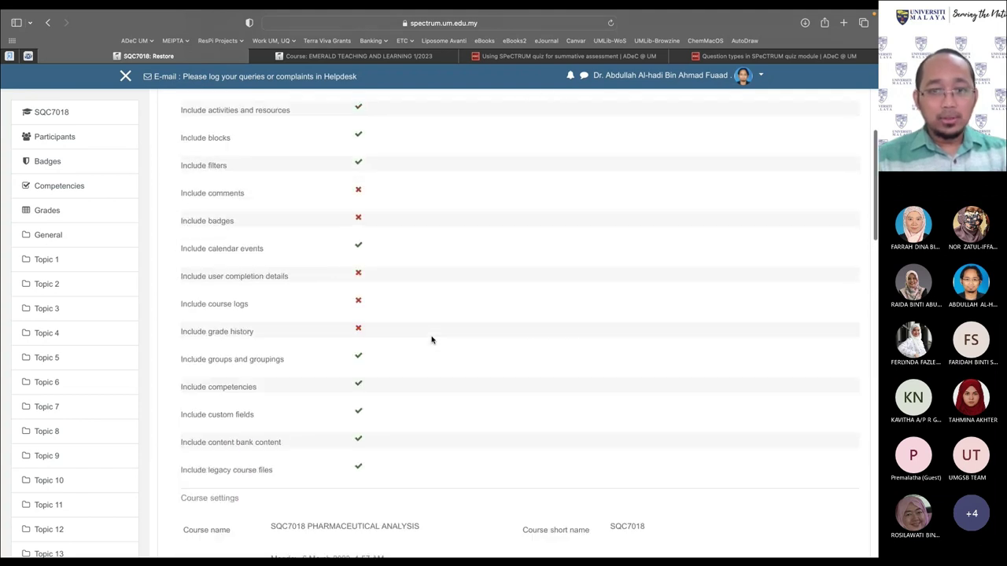
{"action": "scroll", "coordinate": [362, 248], "scroll_direction": "up", "scroll_amount": 4}
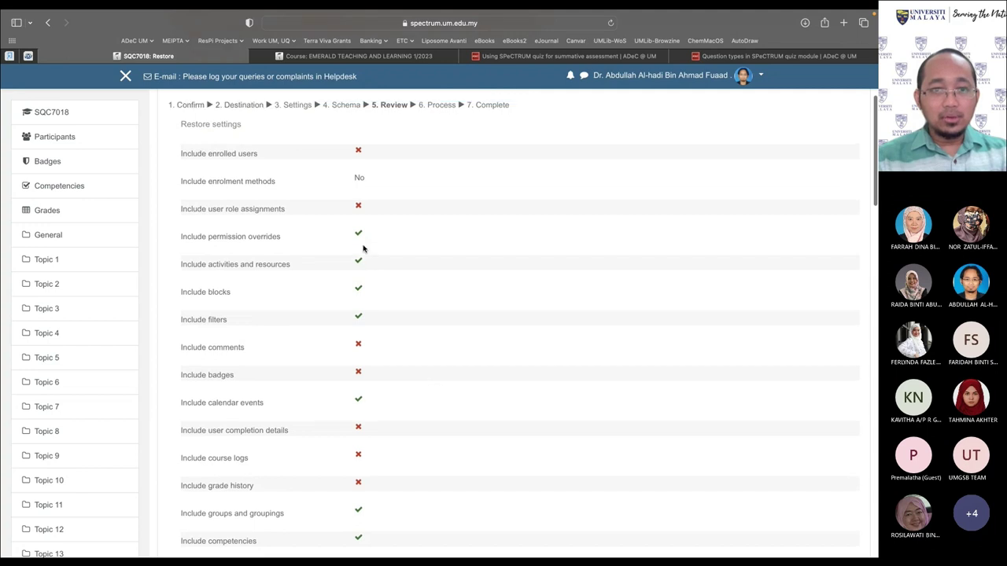
{"action": "left_click_drag", "start_coordinate": [207, 153], "coordinate": [258, 154]}
{"action": "left_click", "coordinate": [347, 156]}
Perform the restore and continue to the restored course
{"action": "scroll", "coordinate": [451, 263], "scroll_direction": "down", "scroll_amount": 20}
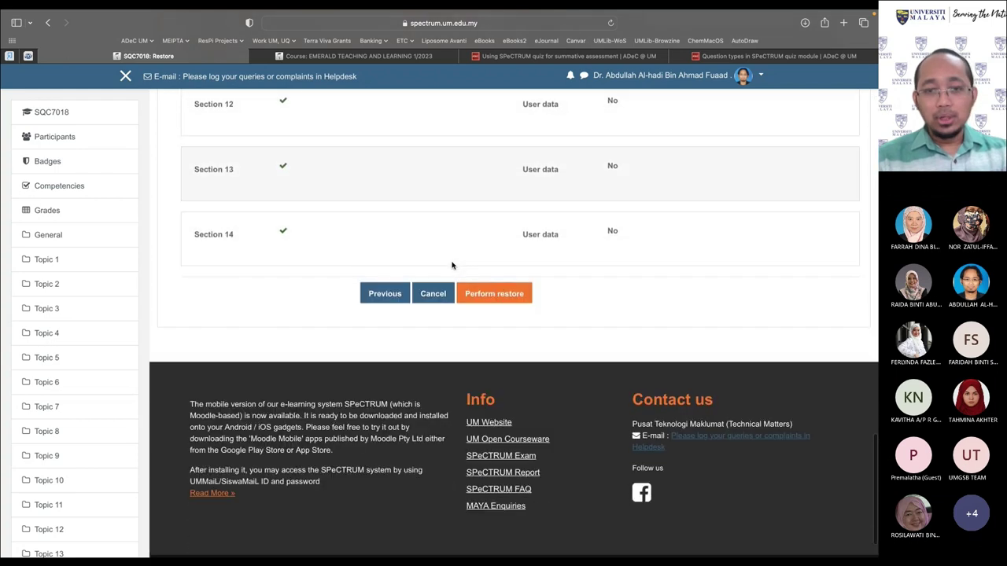
{"action": "left_click", "coordinate": [500, 292]}
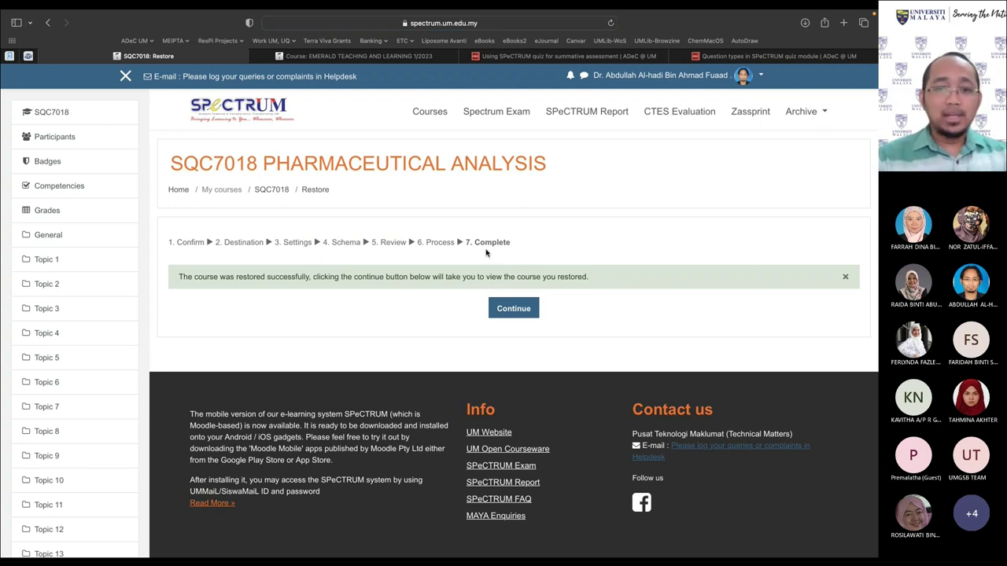
{"action": "left_click", "coordinate": [514, 309]}
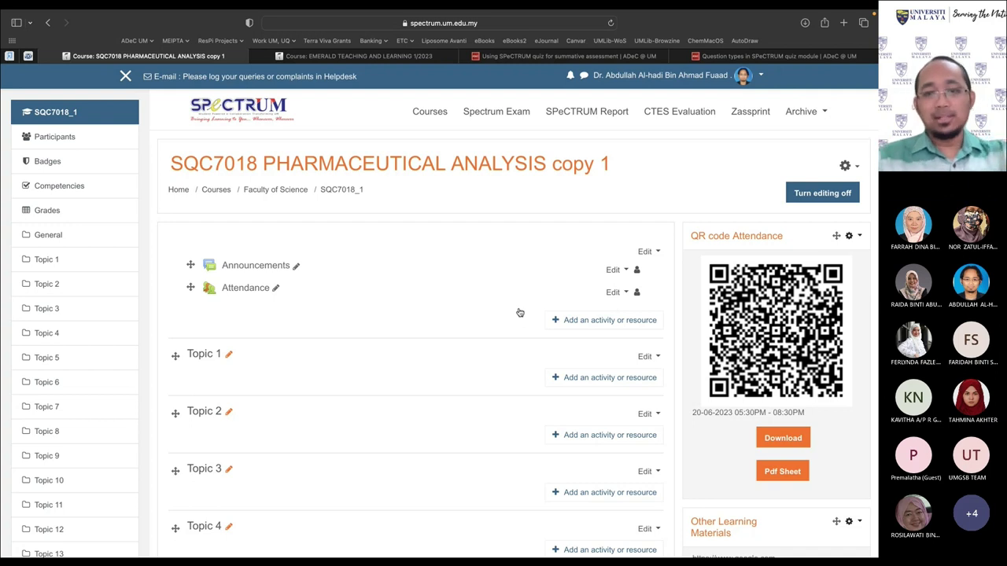
Inspect the restored course's title and its participants list, and return to the course's main page
{"action": "left_click_drag", "start_coordinate": [563, 162], "coordinate": [170, 163]}
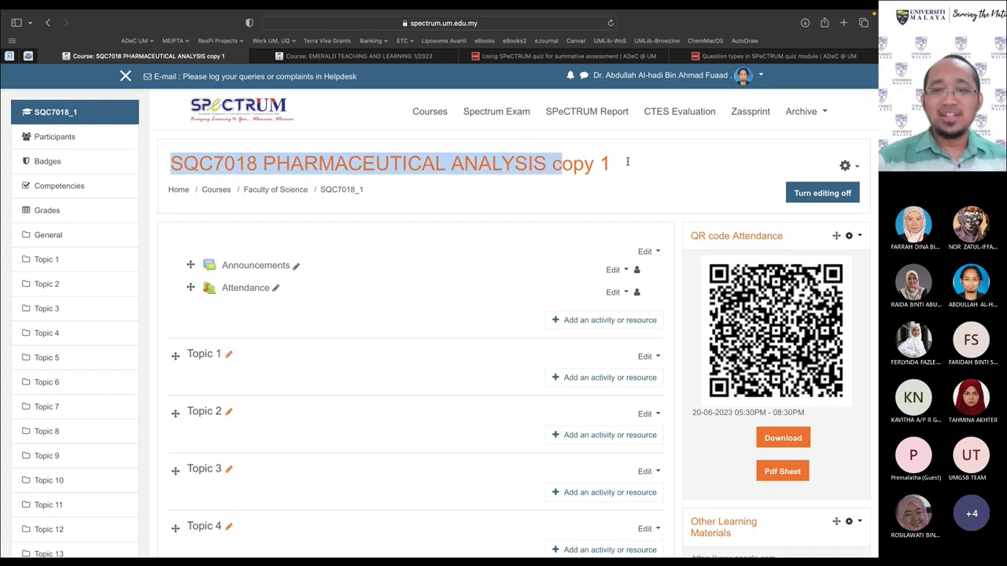
{"action": "left_click_drag", "start_coordinate": [610, 163], "coordinate": [563, 163]}
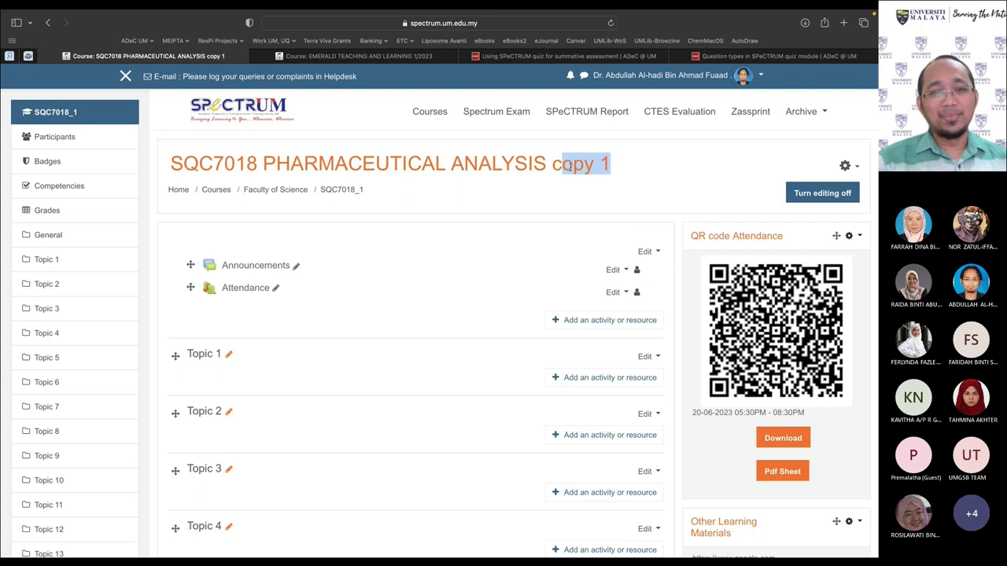
{"action": "scroll", "coordinate": [84, 472], "scroll_direction": "down", "scroll_amount": 10}
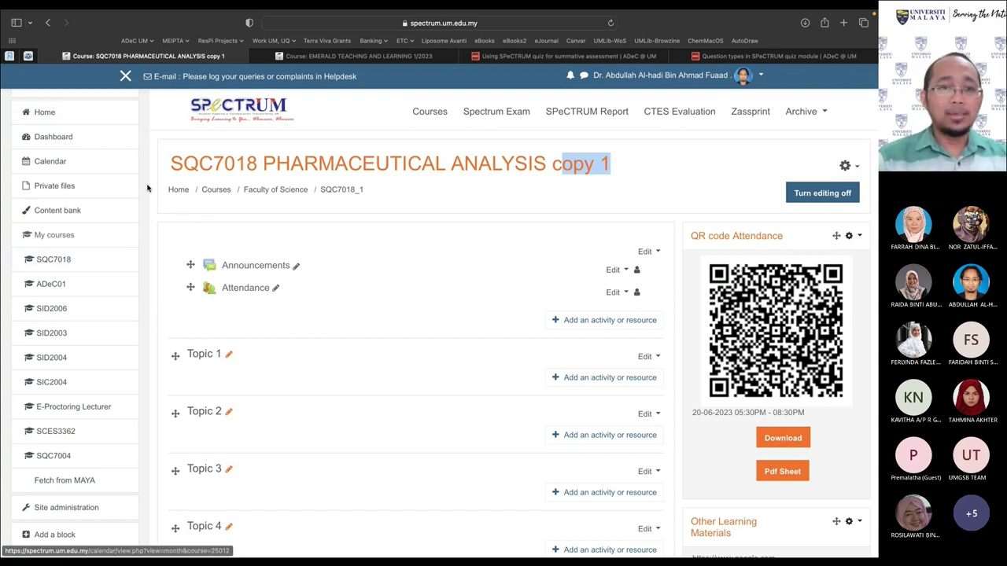
{"action": "scroll", "coordinate": [106, 187], "scroll_direction": "up", "scroll_amount": 10}
{"action": "left_click", "coordinate": [85, 139]}
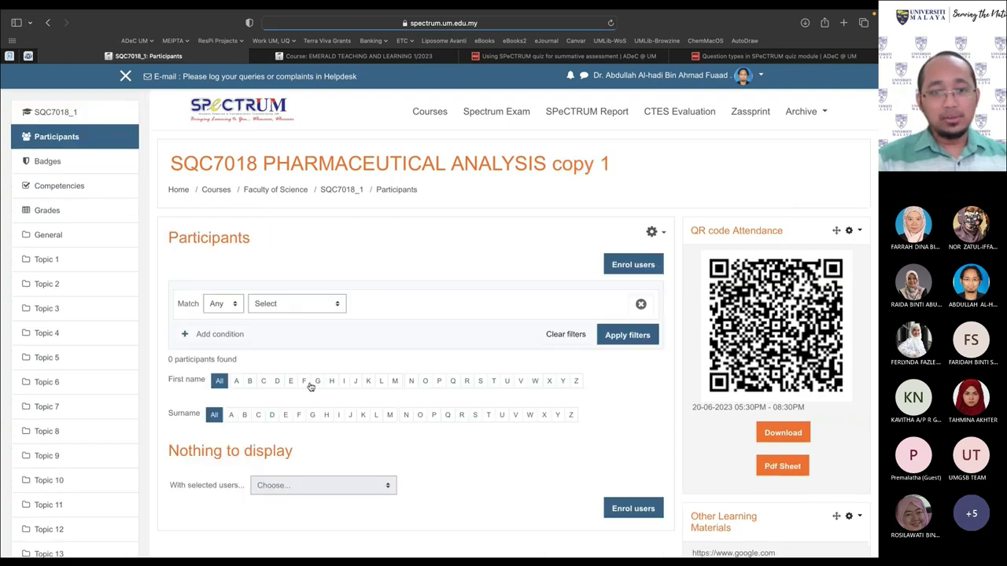
{"action": "scroll", "coordinate": [315, 377], "scroll_direction": "down", "scroll_amount": 4}
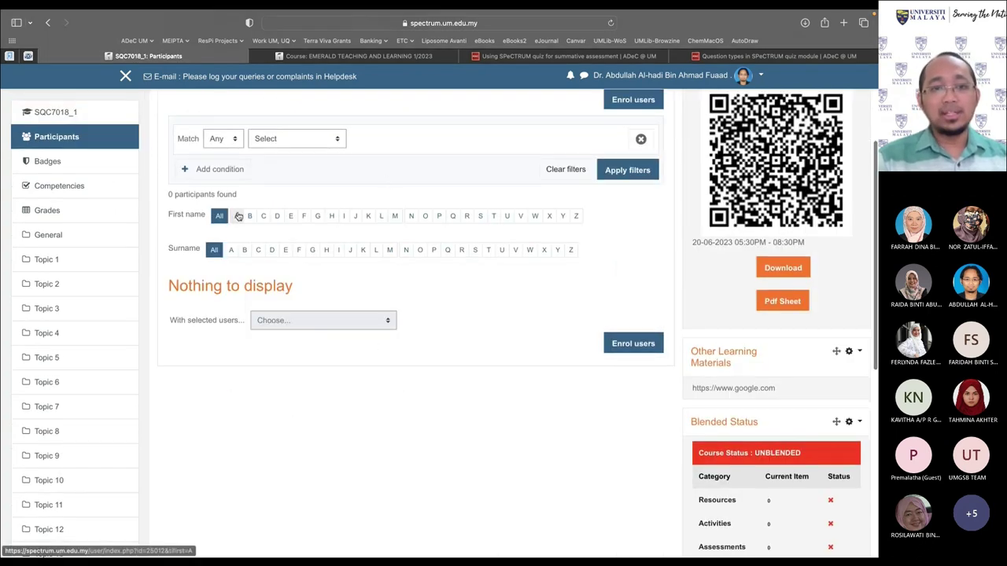
{"action": "left_click", "coordinate": [108, 130]}
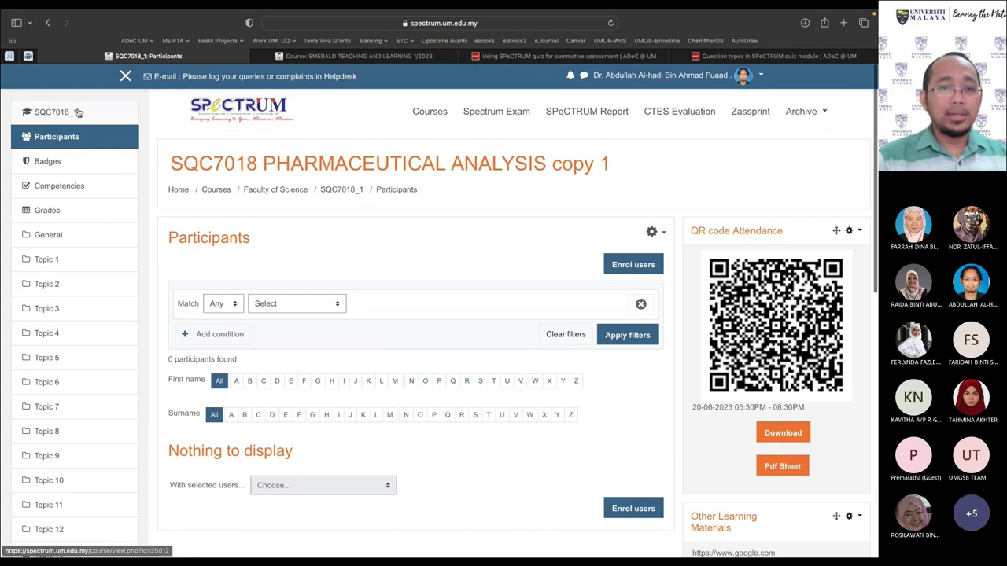
{"action": "left_click", "coordinate": [78, 113]}
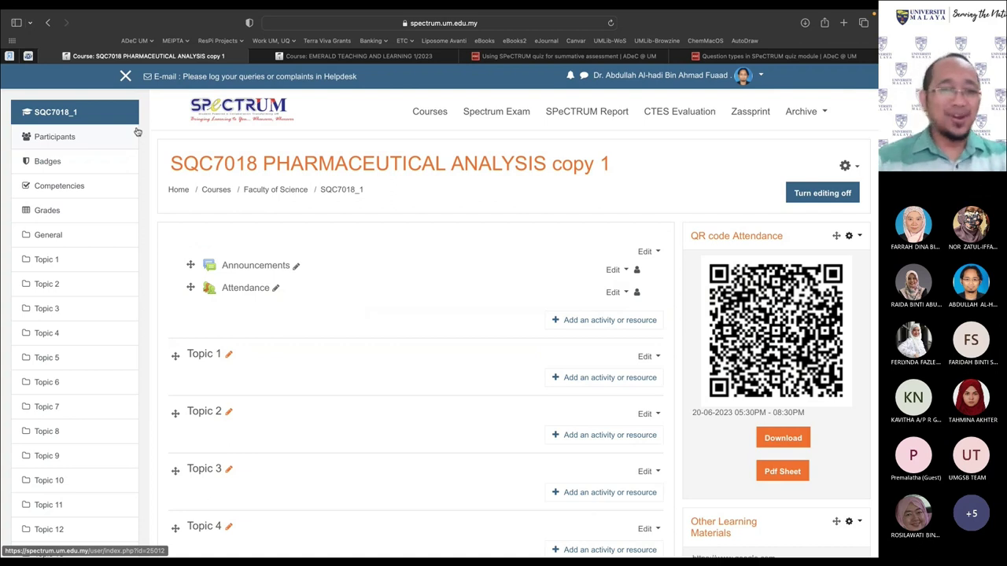
Open the original SQC7018 course and dismiss the activity chooser
{"action": "scroll", "coordinate": [134, 197], "scroll_direction": "down", "scroll_amount": 10}
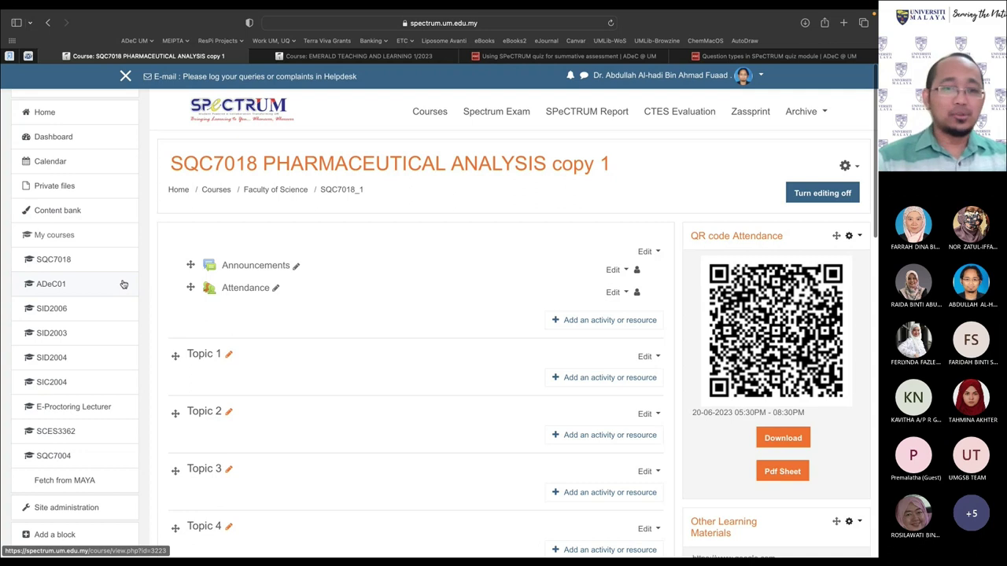
{"action": "left_click", "coordinate": [78, 264]}
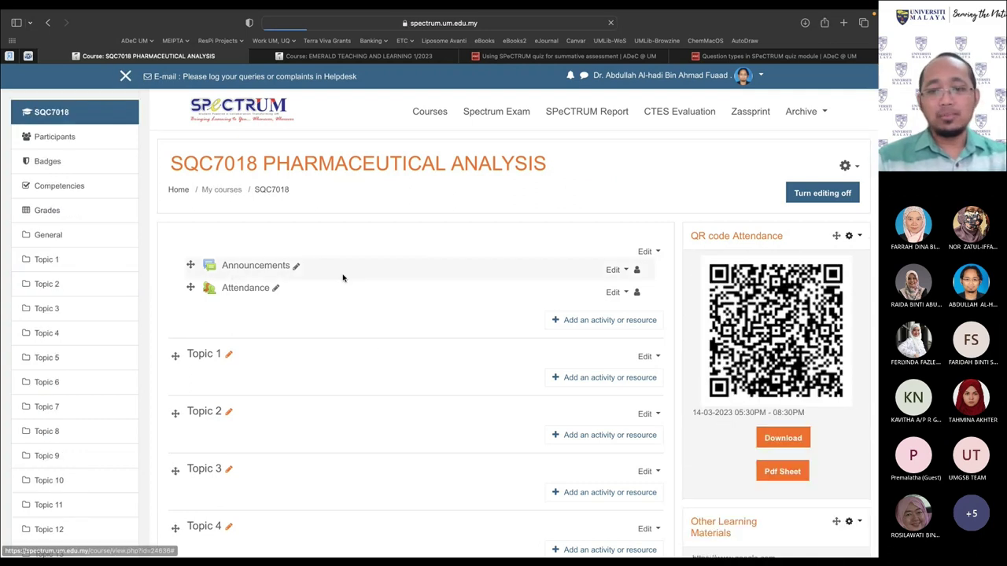
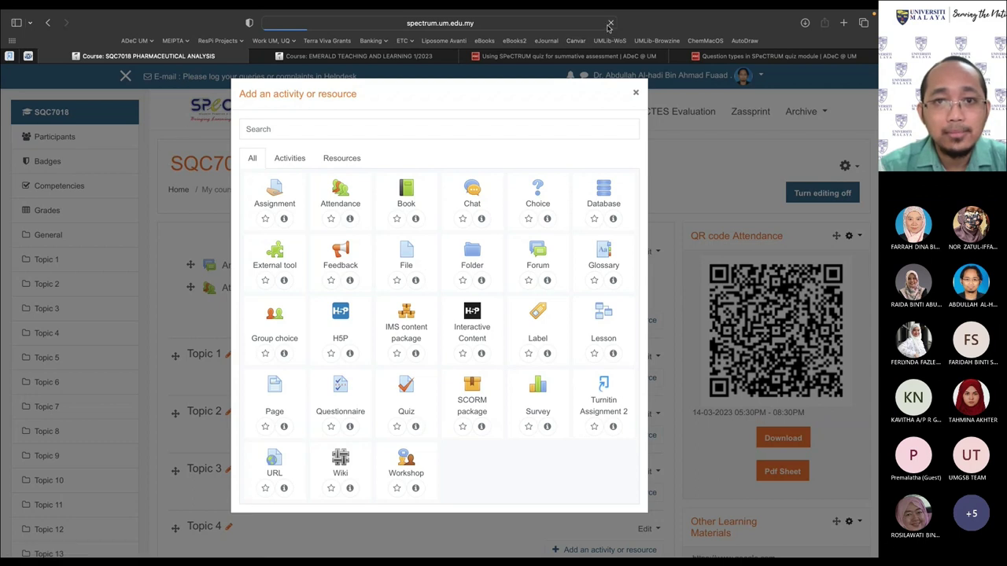
{"action": "key", "text": "Escape"}
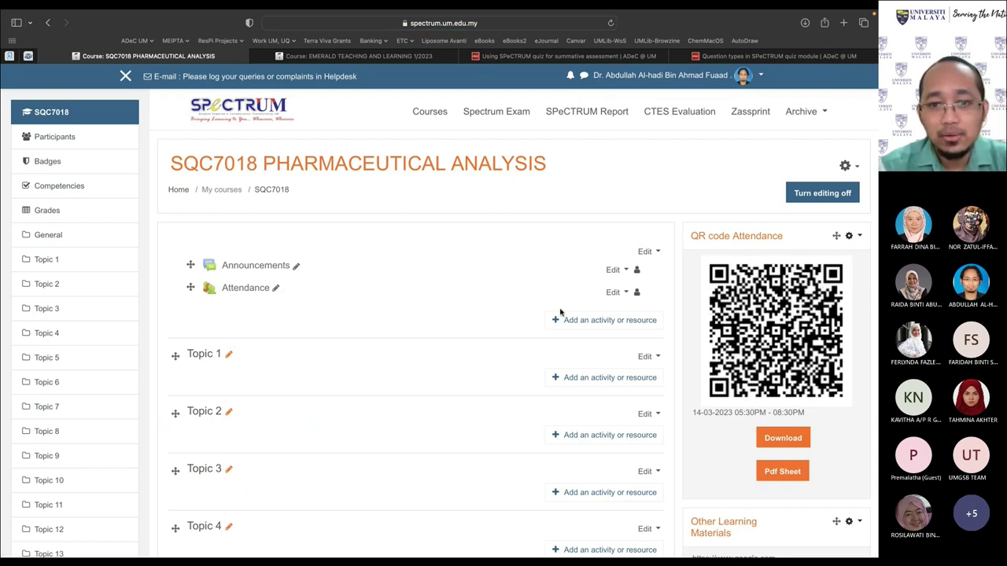
{"action": "left_click", "coordinate": [614, 323]}
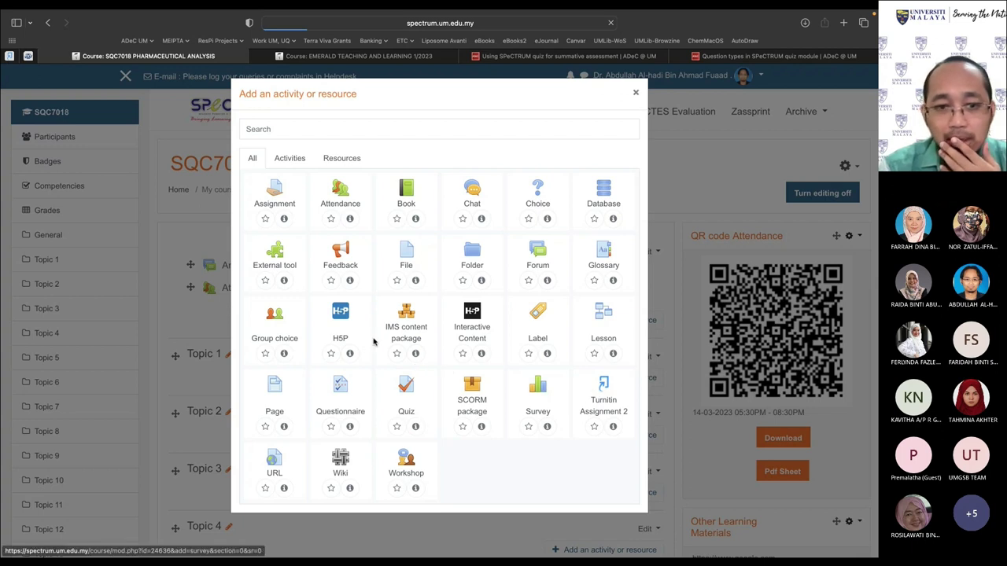
{"action": "left_click", "coordinate": [339, 315]}
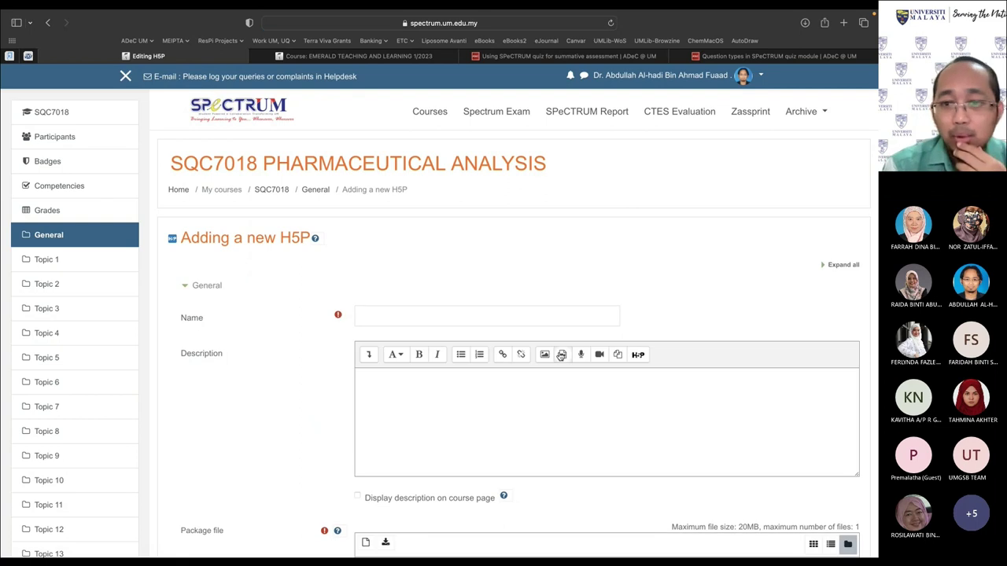
{"action": "scroll", "coordinate": [336, 378], "scroll_direction": "down", "scroll_amount": 15}
{"action": "left_click", "coordinate": [579, 230]}
Add a Turnitin Assignment 2 activity to the course's general section and name it Assignment 1
{"action": "left_click", "coordinate": [582, 173]}
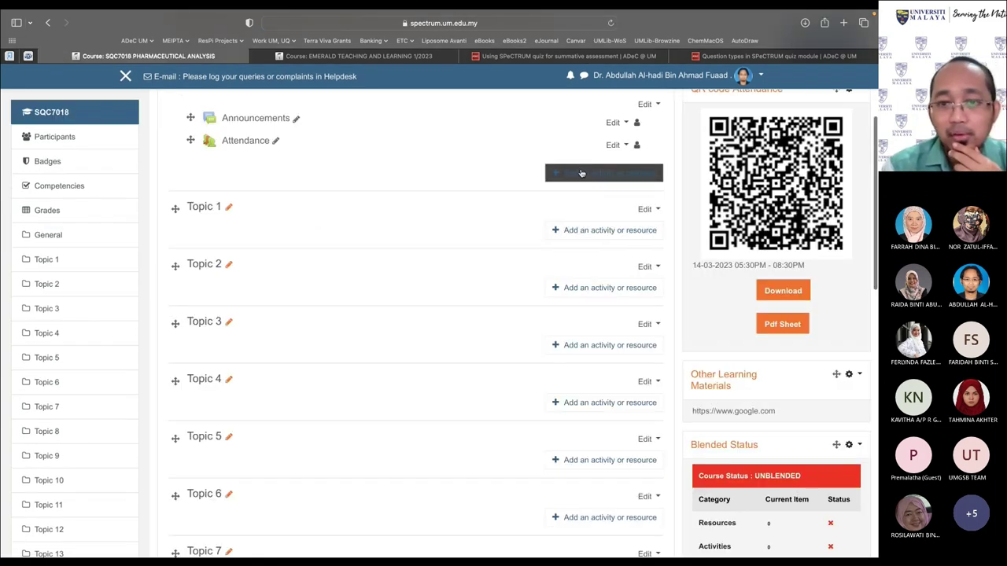
{"action": "left_click", "coordinate": [611, 392]}
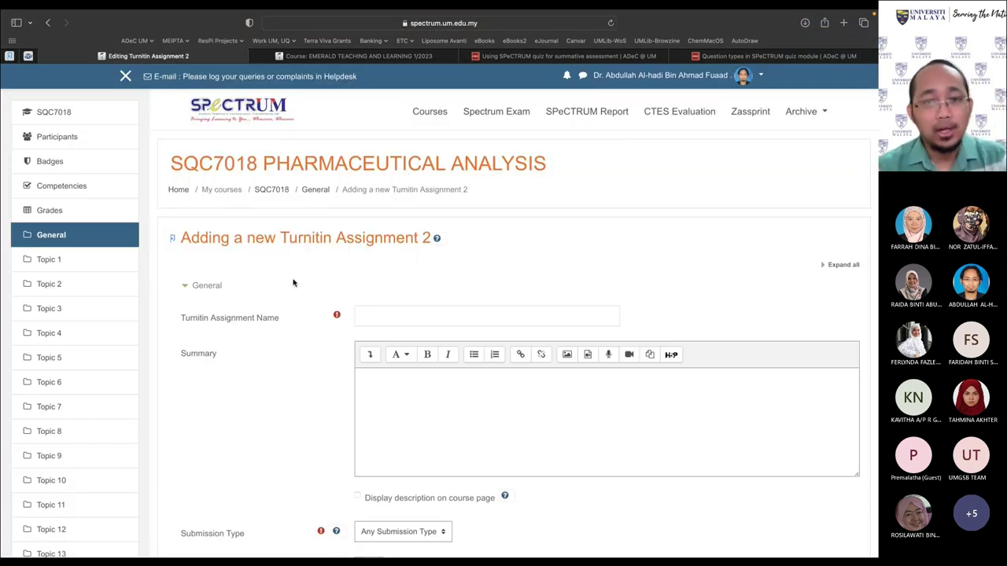
{"action": "type", "text": "Assignment 1"}
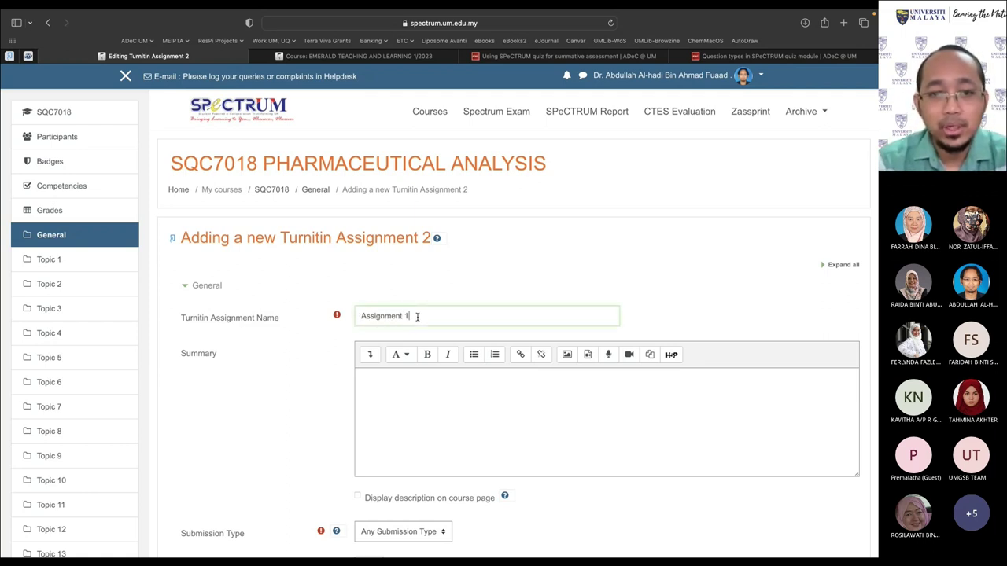
Enter the summary "Submission thru TII" for the assignment and enable displaying the description on the course page
{"action": "left_click", "coordinate": [381, 405]}
{"action": "type", "text": "Submission Link"}
{"action": "key", "text": "BackSpace"}
{"action": "key", "text": "BackSpace"}
{"action": "key", "text": "BackSpace"}
{"action": "key", "text": "BackSpace"}
{"action": "type", "text": "thr"}
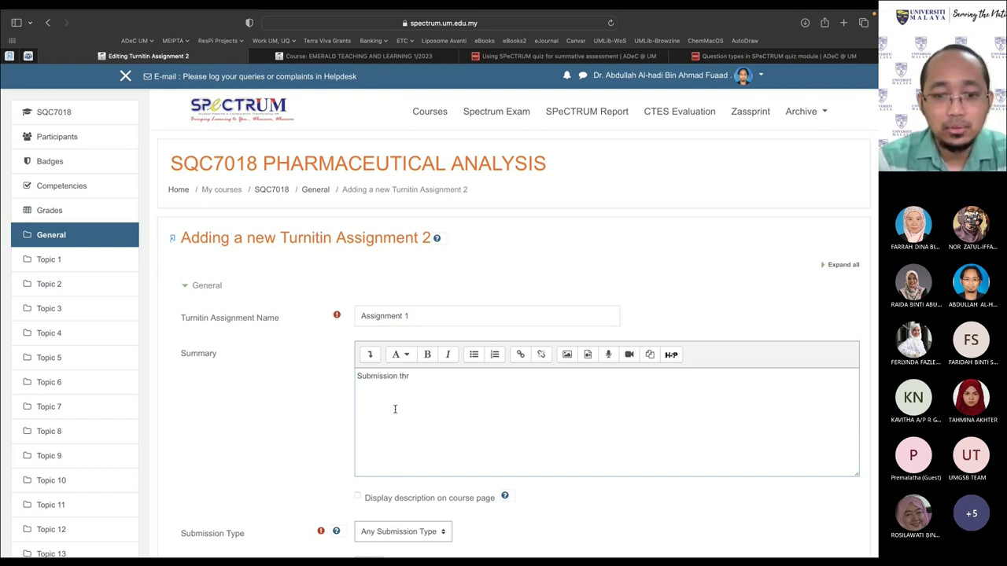
{"action": "type", "text": "u TII"}
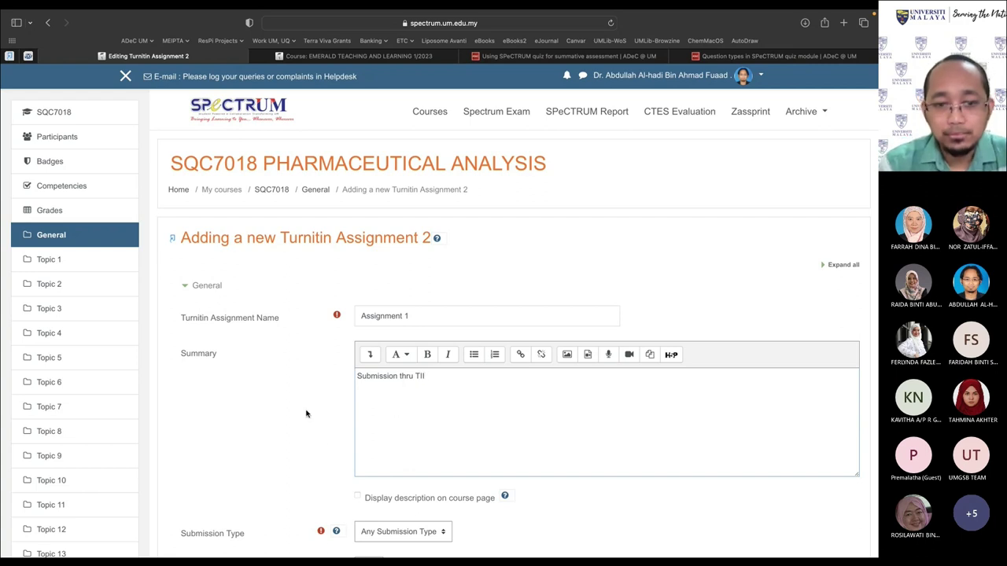
{"action": "scroll", "coordinate": [320, 439], "scroll_direction": "down", "scroll_amount": 3}
{"action": "left_click", "coordinate": [358, 343]}
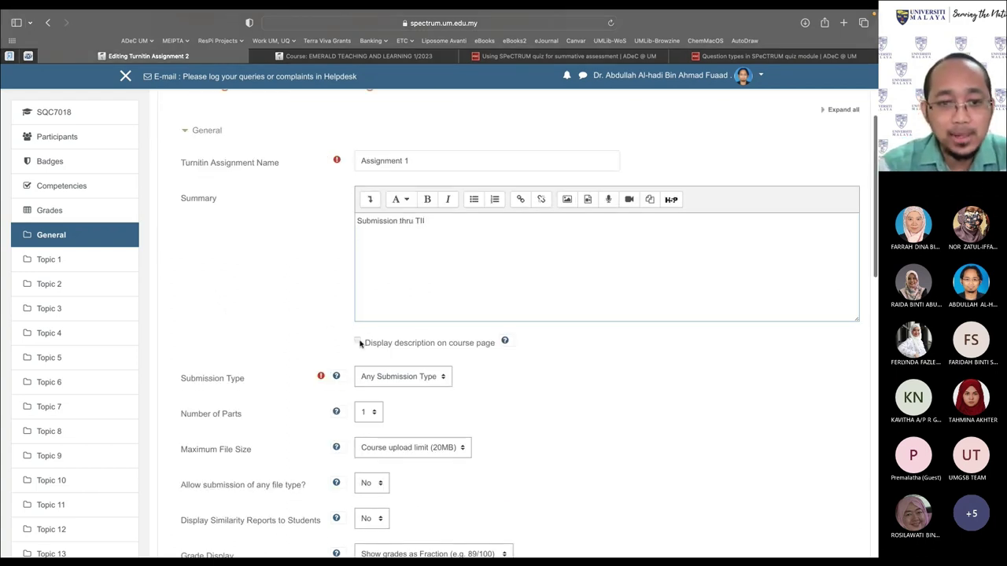
Examine the assignment's choices for number of parts, maximum file size and submission of any file type
{"action": "scroll", "coordinate": [268, 365], "scroll_direction": "down", "scroll_amount": 3}
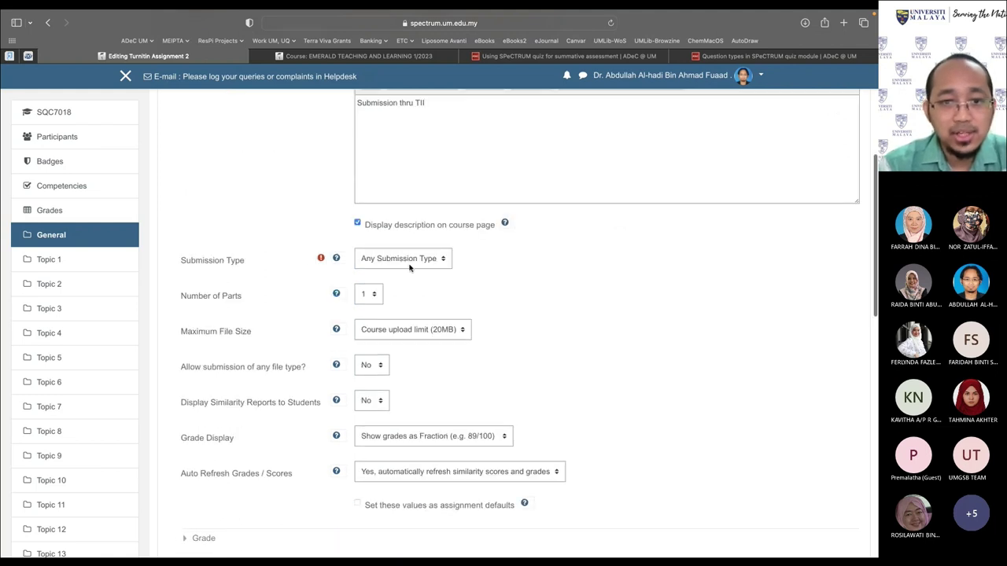
{"action": "left_click", "coordinate": [372, 296]}
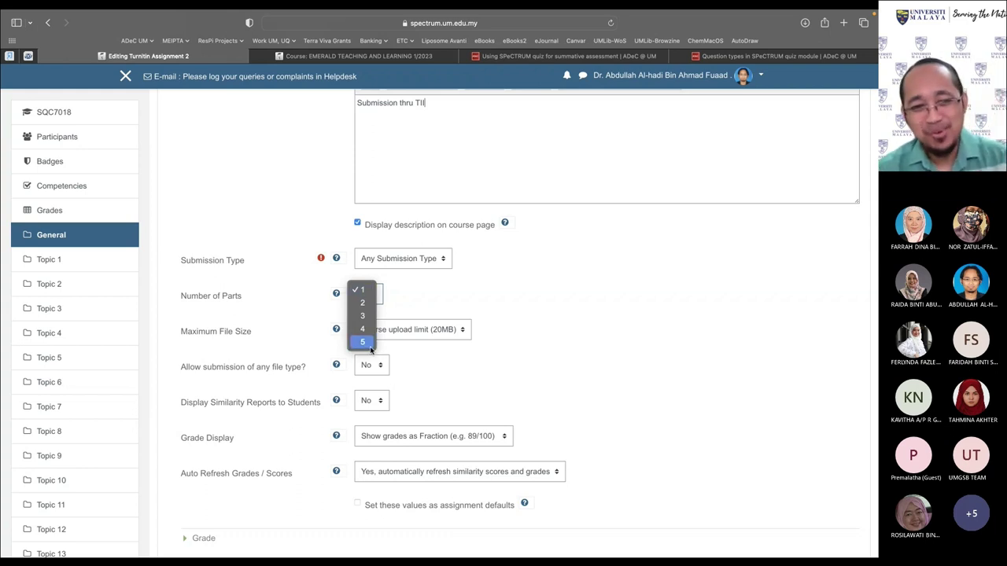
{"action": "left_click", "coordinate": [412, 297]}
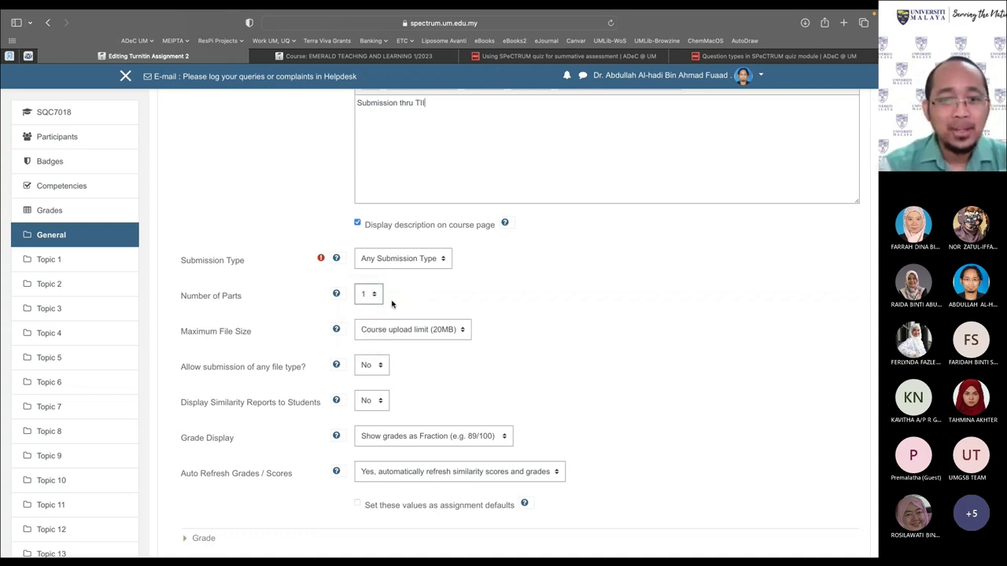
{"action": "left_click", "coordinate": [438, 350]}
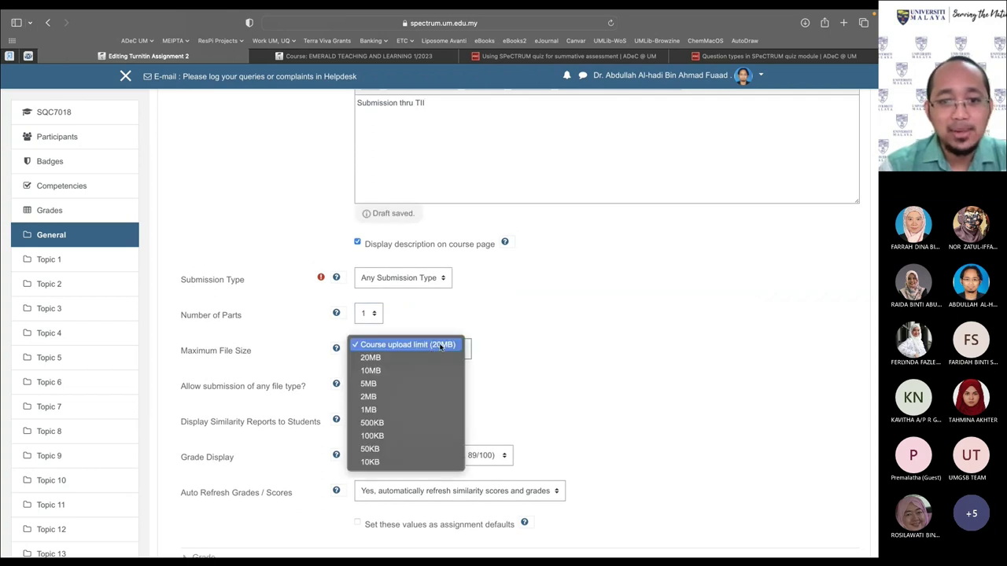
{"action": "left_click", "coordinate": [442, 346]}
{"action": "scroll", "coordinate": [478, 341], "scroll_direction": "down", "scroll_amount": 3}
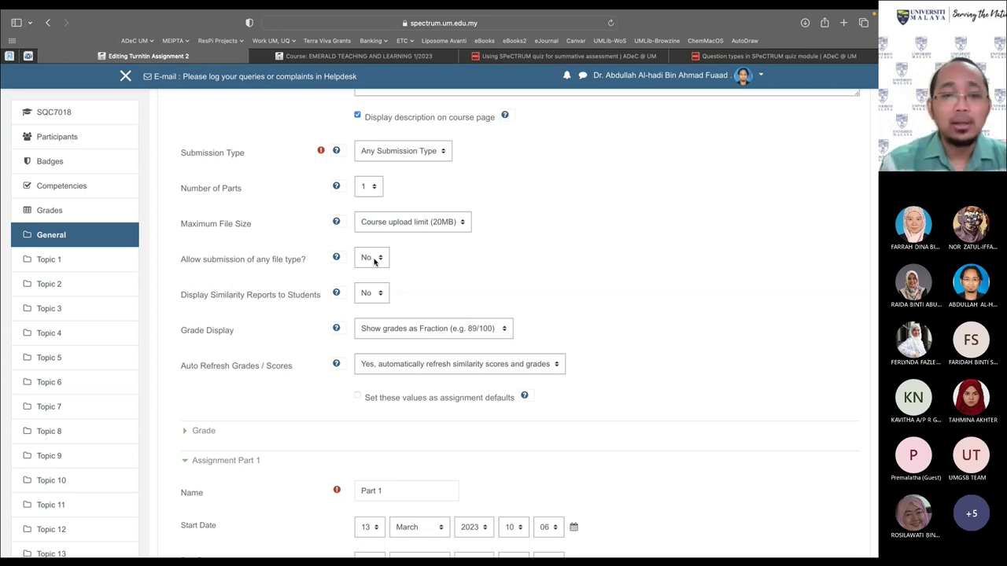
{"action": "left_click", "coordinate": [373, 259]}
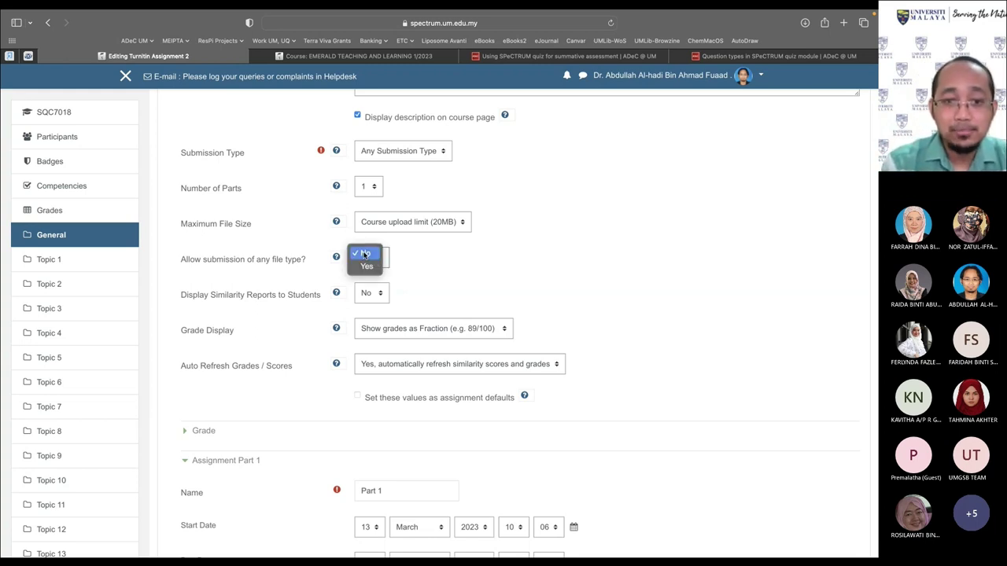
{"action": "left_click", "coordinate": [364, 253]}
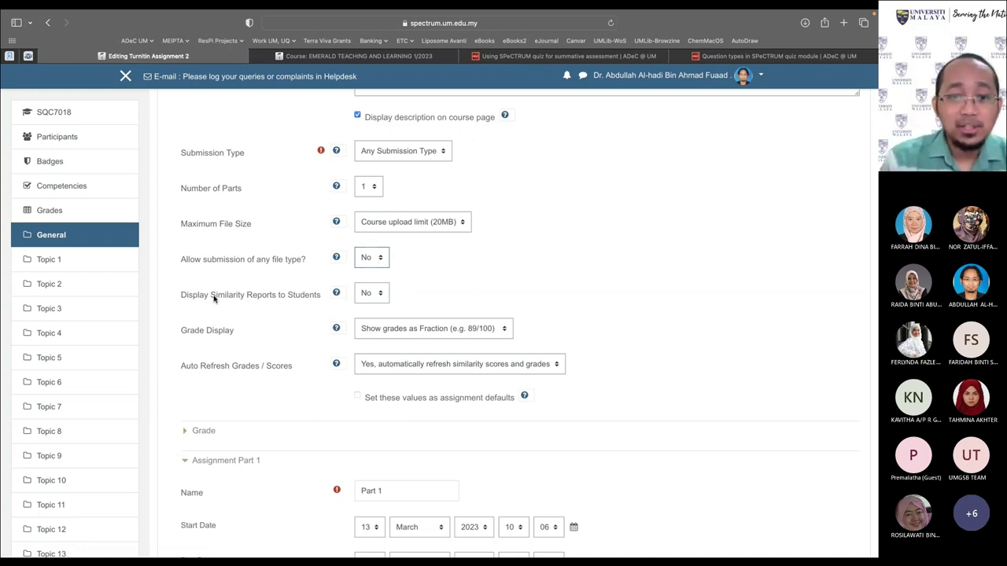
Set Display Similarity Reports to Students to Yes and review the Auto Refresh Grades / Scores options
{"action": "left_click", "coordinate": [372, 292]}
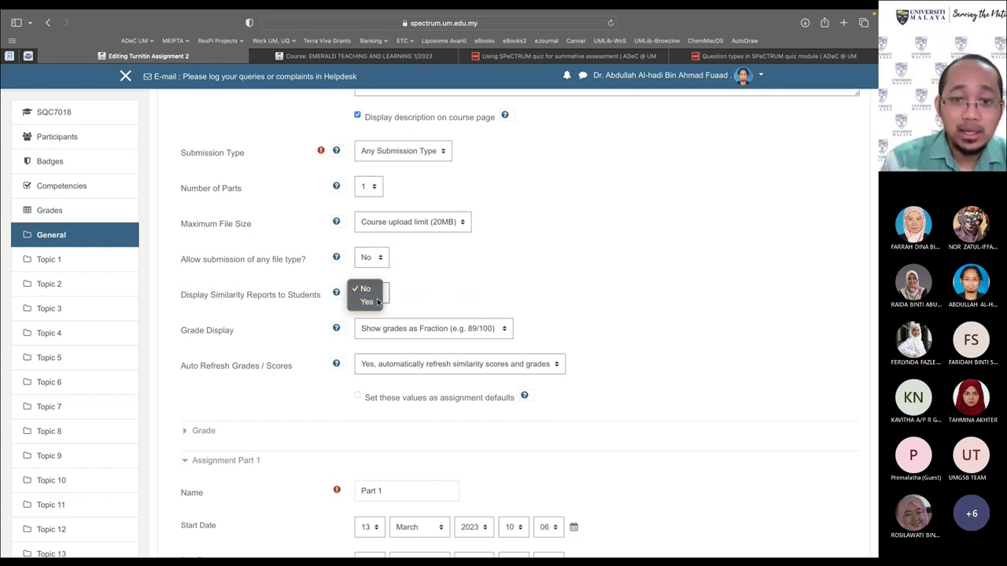
{"action": "left_click", "coordinate": [369, 303]}
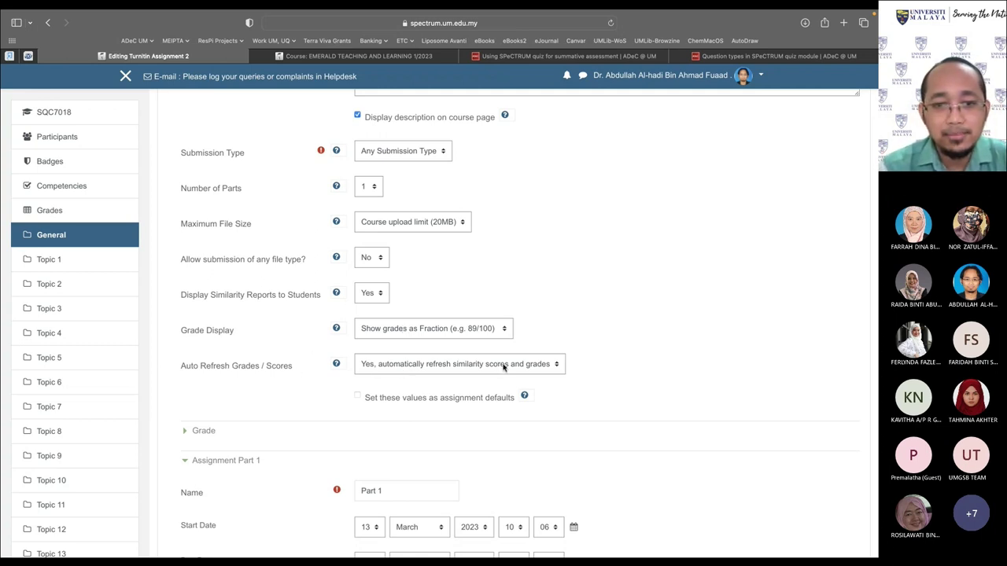
{"action": "left_click", "coordinate": [453, 365]}
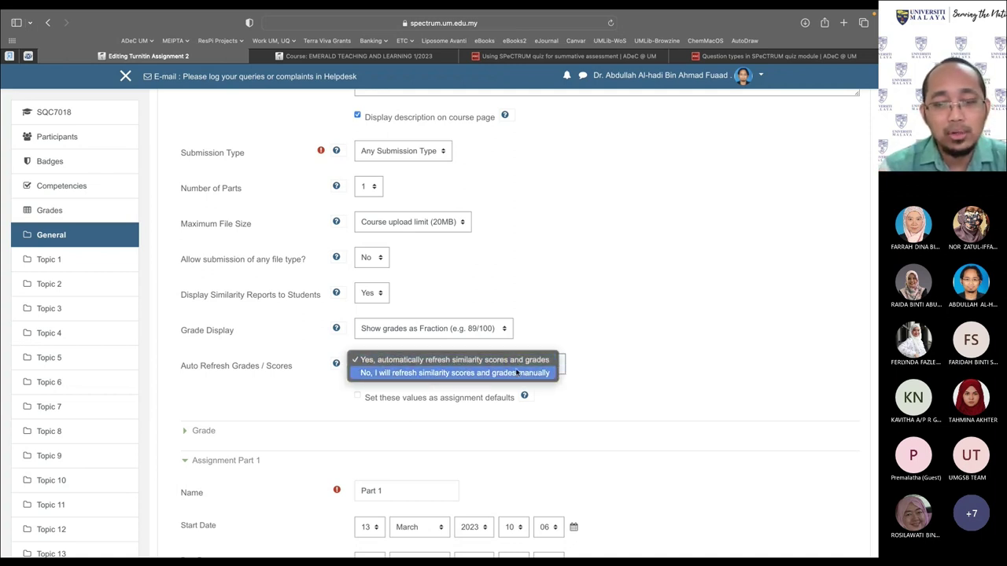
{"action": "left_click", "coordinate": [606, 376]}
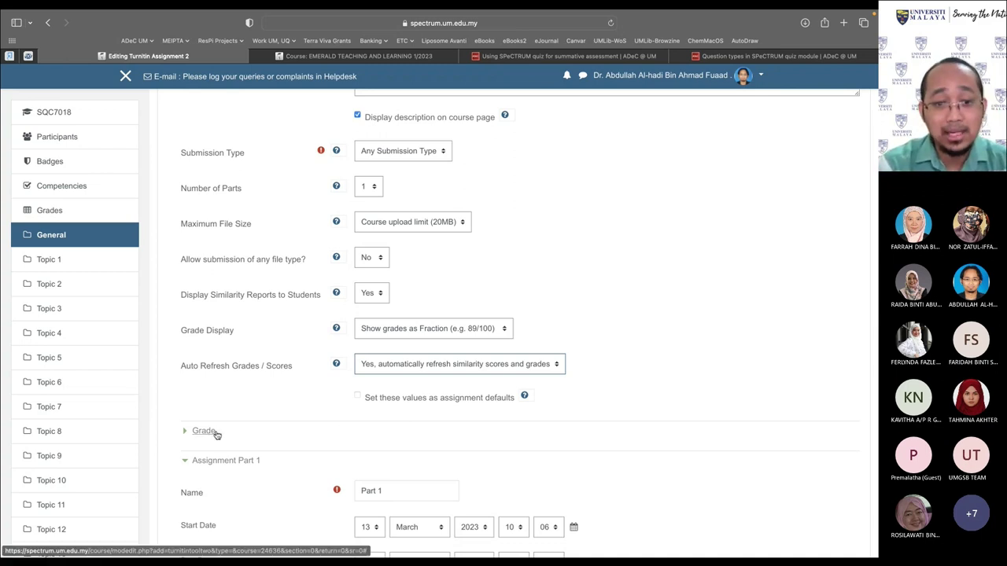
Review the Assignment Part 1 dates and marks, and expand Similarity Report Options to inspect the late submission setting
{"action": "scroll", "coordinate": [378, 394], "scroll_direction": "down", "scroll_amount": 3}
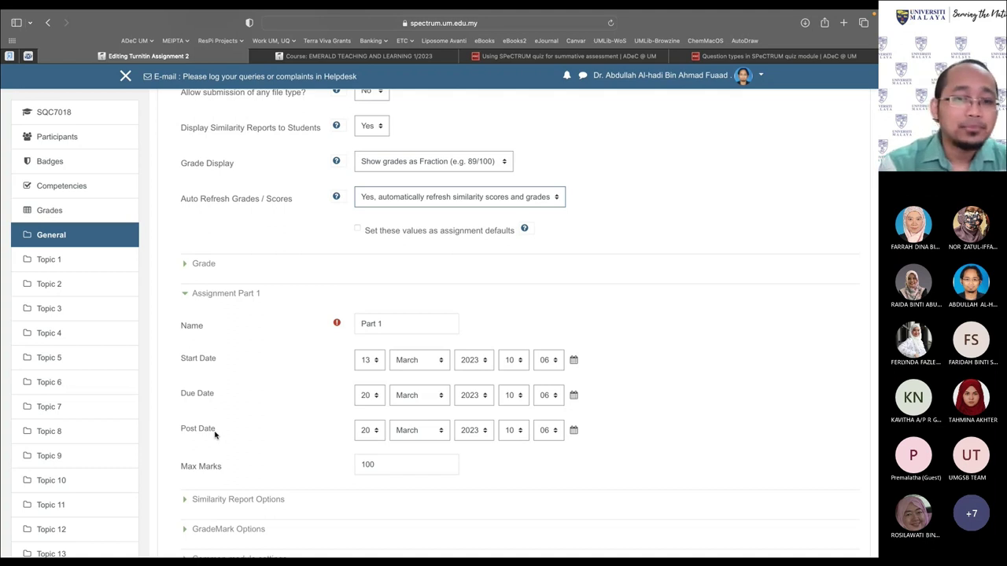
{"action": "scroll", "coordinate": [214, 434], "scroll_direction": "down", "scroll_amount": 2}
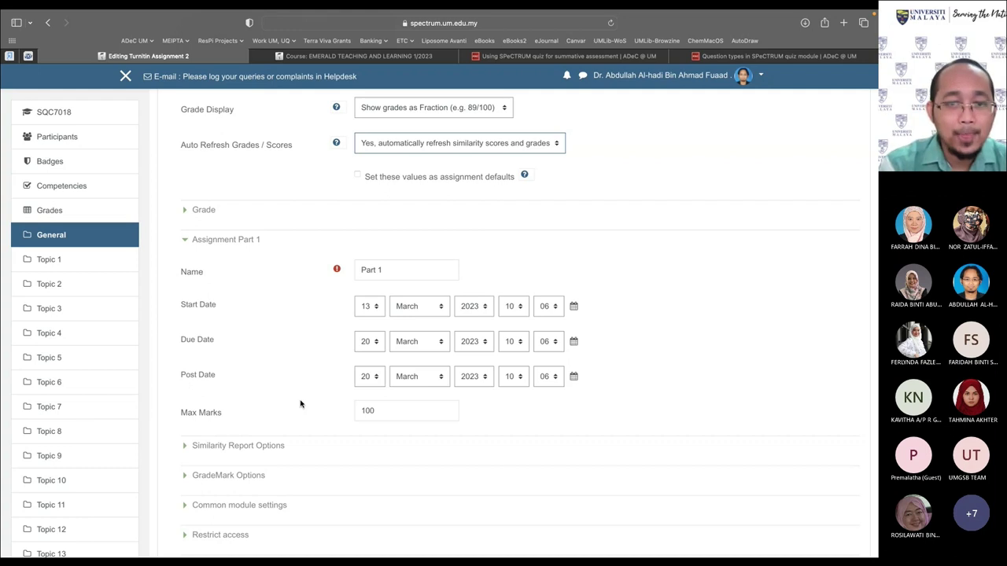
{"action": "left_click", "coordinate": [237, 445]}
{"action": "scroll", "coordinate": [330, 326], "scroll_direction": "down", "scroll_amount": 5}
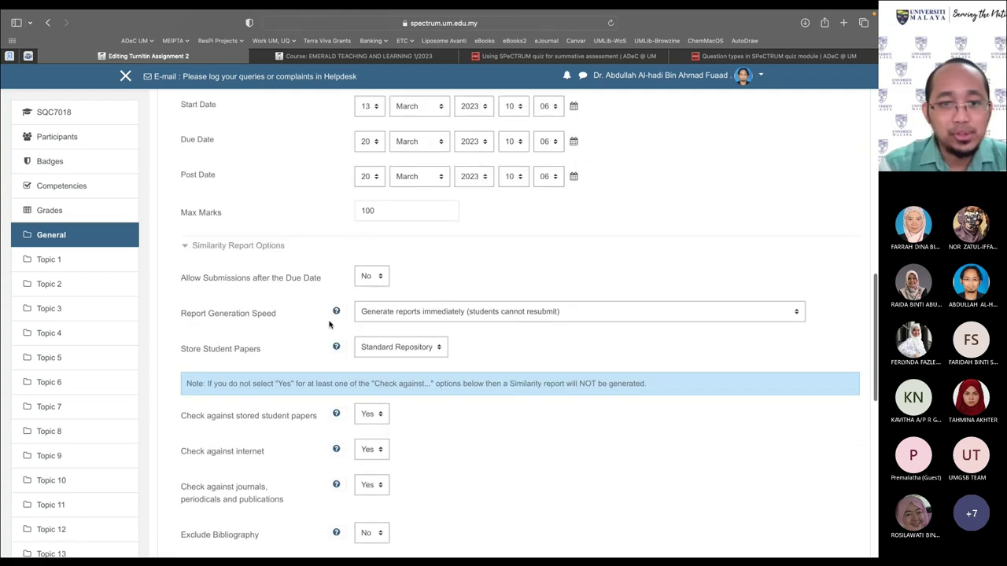
{"action": "left_click_drag", "start_coordinate": [190, 280], "coordinate": [301, 277]}
{"action": "left_click", "coordinate": [315, 290]}
{"action": "left_click", "coordinate": [314, 277]}
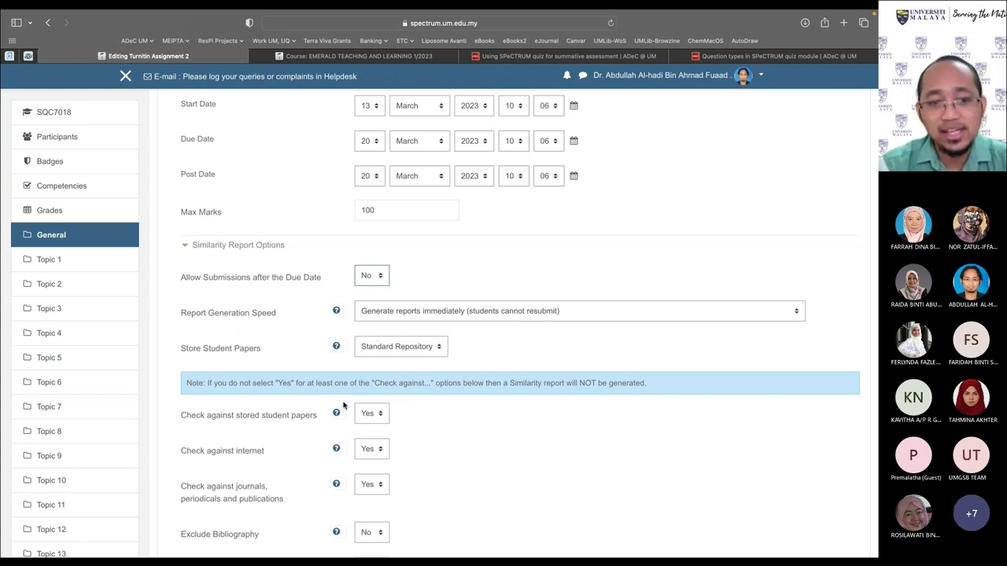
Examine the similarity check and exclusion settings, including the help for Exclude Quoted Material
{"action": "scroll", "coordinate": [345, 405], "scroll_direction": "down", "scroll_amount": 3}
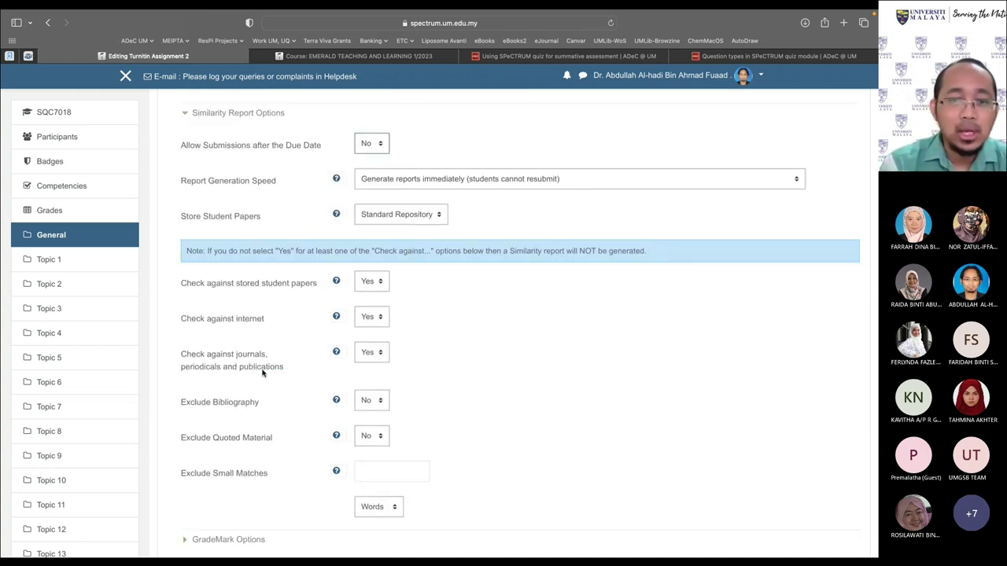
{"action": "scroll", "coordinate": [306, 430], "scroll_direction": "down", "scroll_amount": 1}
{"action": "left_click", "coordinate": [336, 378]}
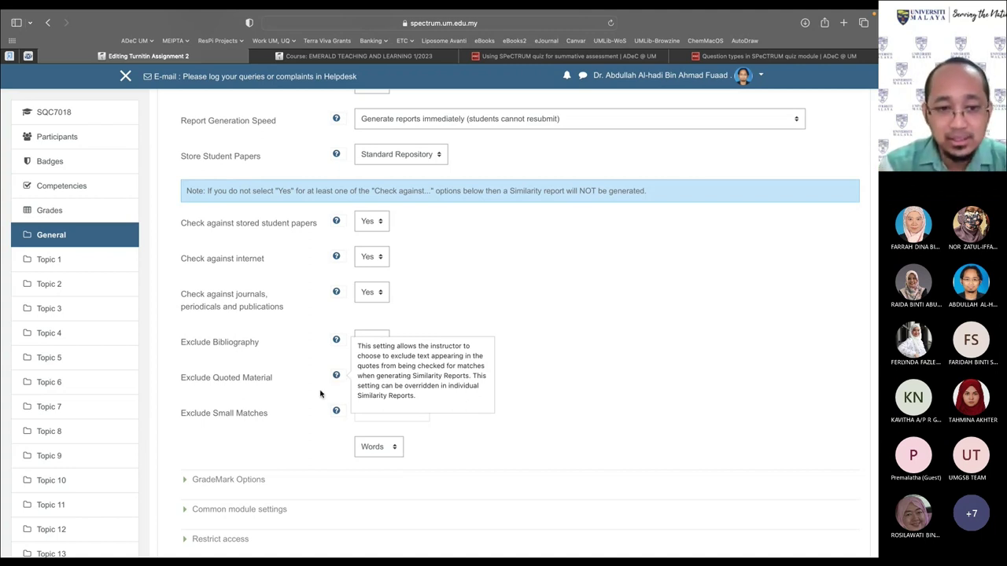
{"action": "left_click", "coordinate": [320, 394]}
{"action": "scroll", "coordinate": [379, 375], "scroll_direction": "down", "scroll_amount": 4}
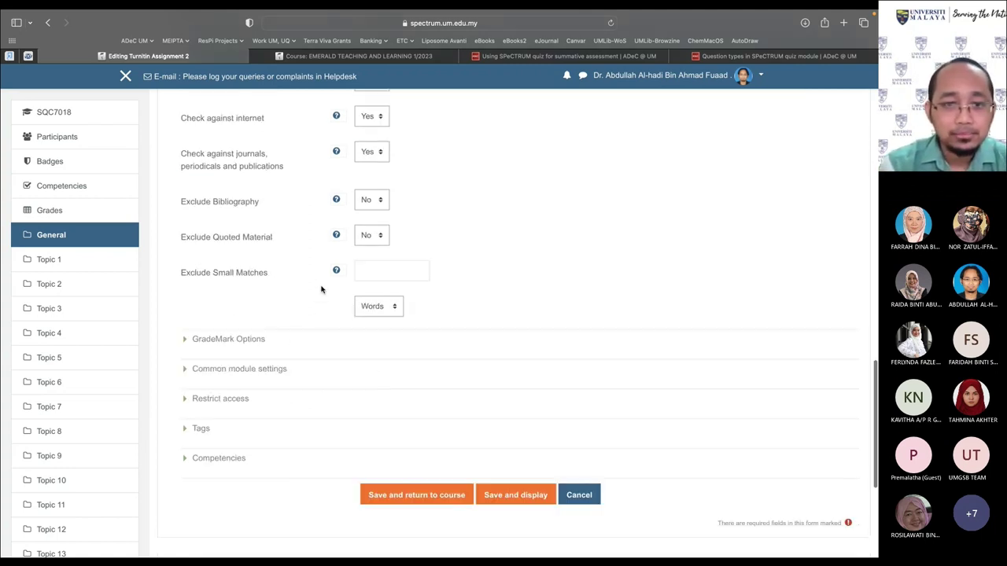
Set Exclude Small Matches to 1 with Percent as the unit
{"action": "left_click", "coordinate": [260, 272]}
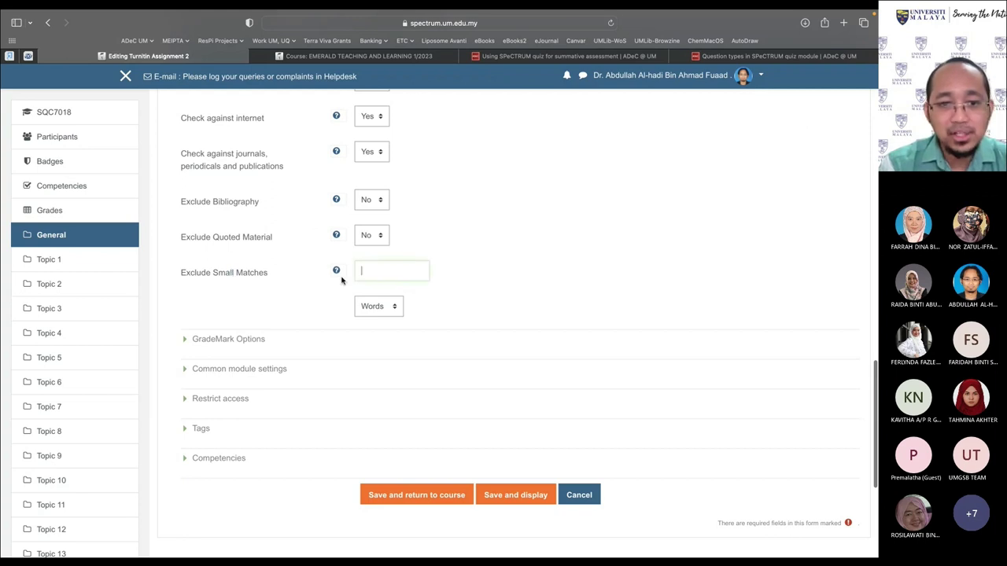
{"action": "left_click", "coordinate": [379, 306]}
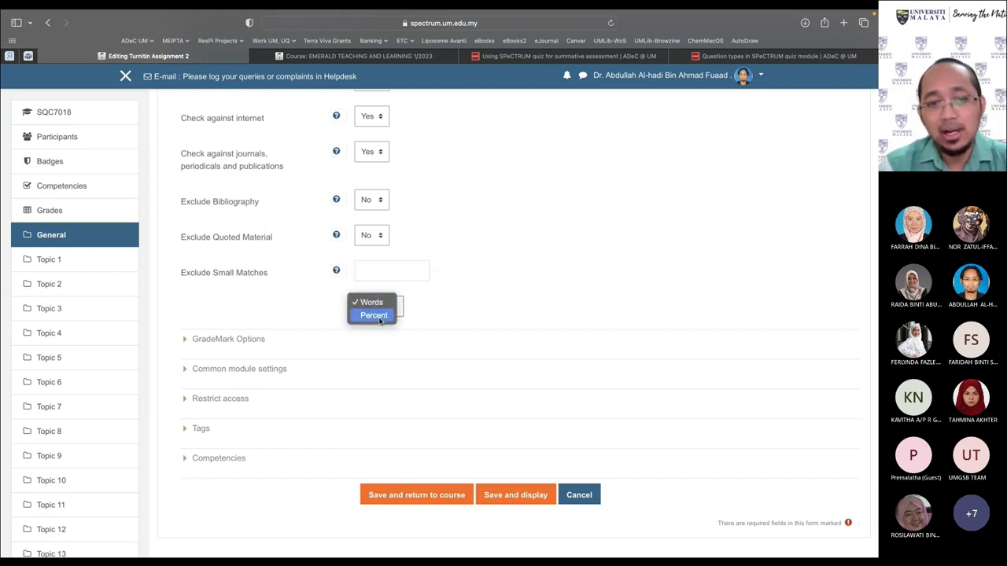
{"action": "left_click", "coordinate": [376, 315]}
{"action": "left_click", "coordinate": [383, 277]}
{"action": "type", "text": "1"}
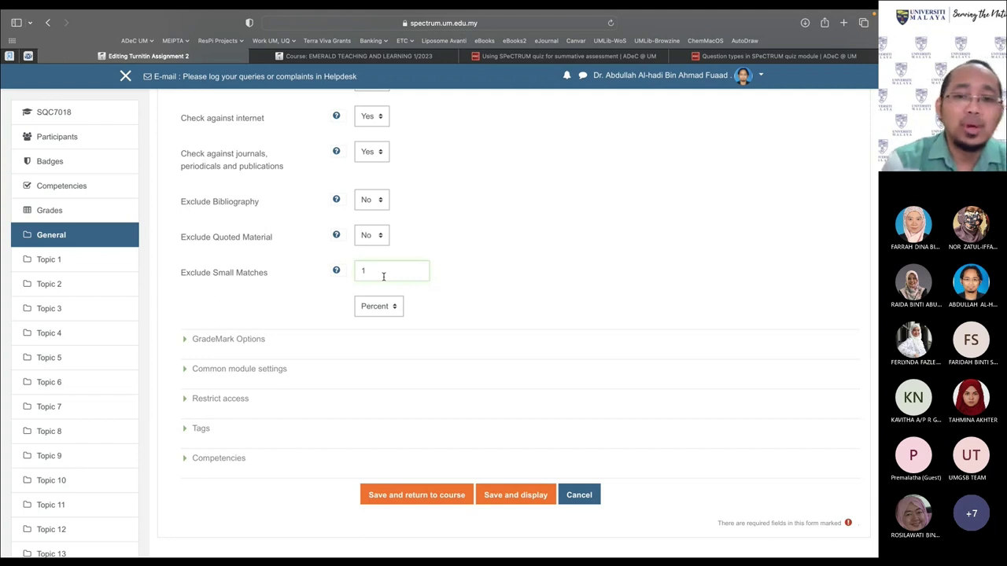
{"action": "left_click", "coordinate": [549, 315]}
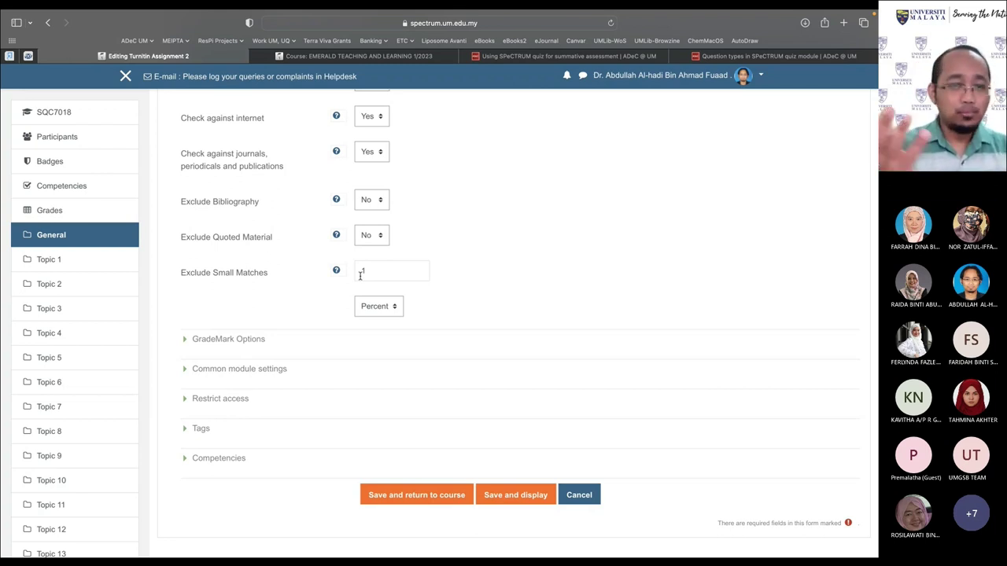
{"action": "left_click_drag", "start_coordinate": [377, 270], "coordinate": [339, 273]}
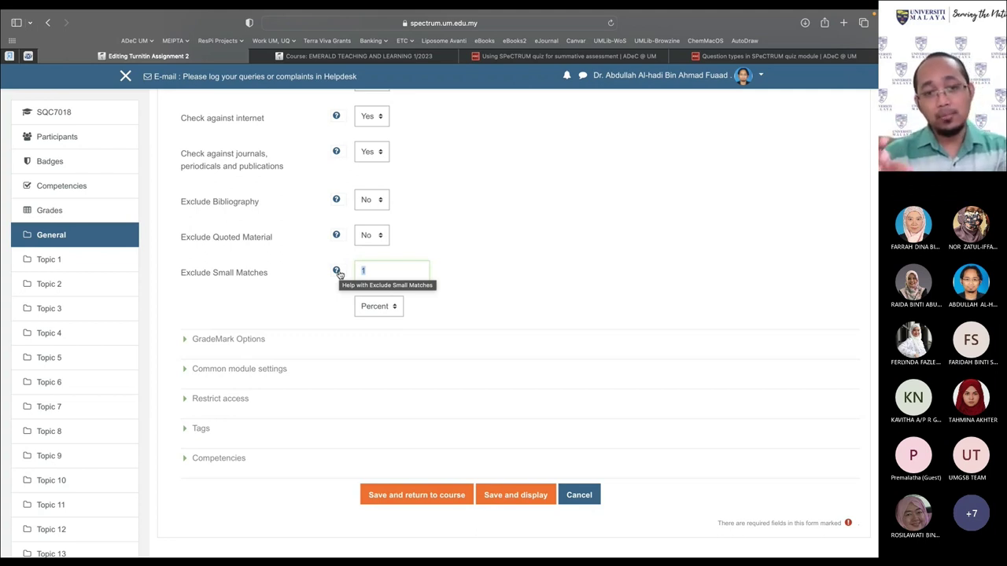
Review the GradeMark Options and Common module settings, and save the assignment, returning to the course
{"action": "left_click", "coordinate": [253, 339]}
{"action": "scroll", "coordinate": [264, 387], "scroll_direction": "down", "scroll_amount": 4}
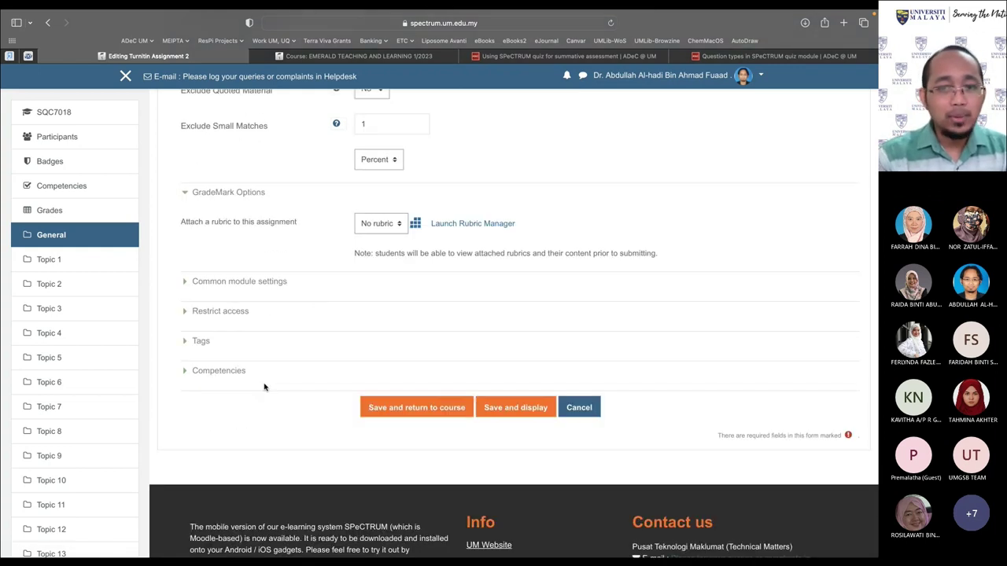
{"action": "left_click", "coordinate": [234, 285]}
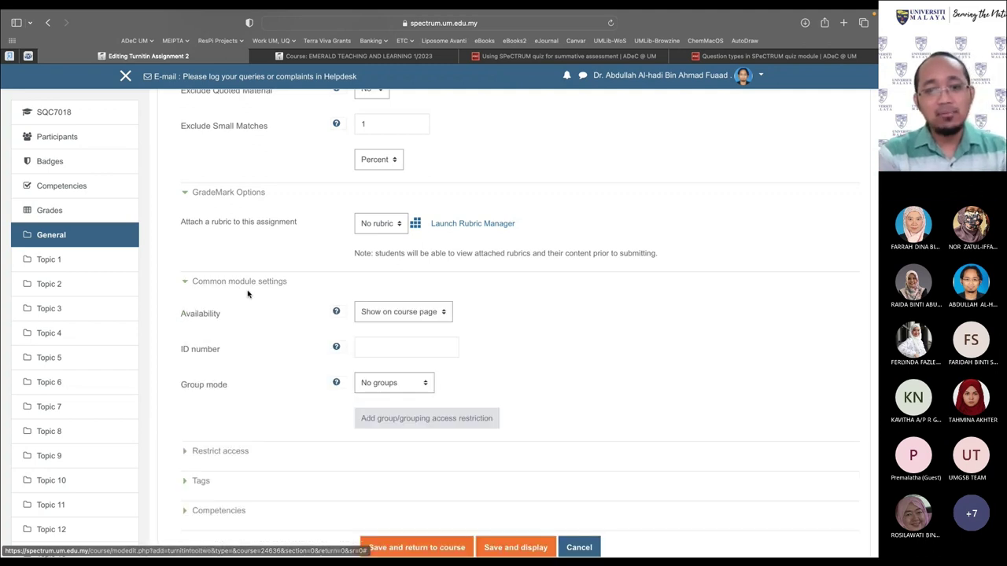
{"action": "scroll", "coordinate": [251, 296], "scroll_direction": "down", "scroll_amount": 2}
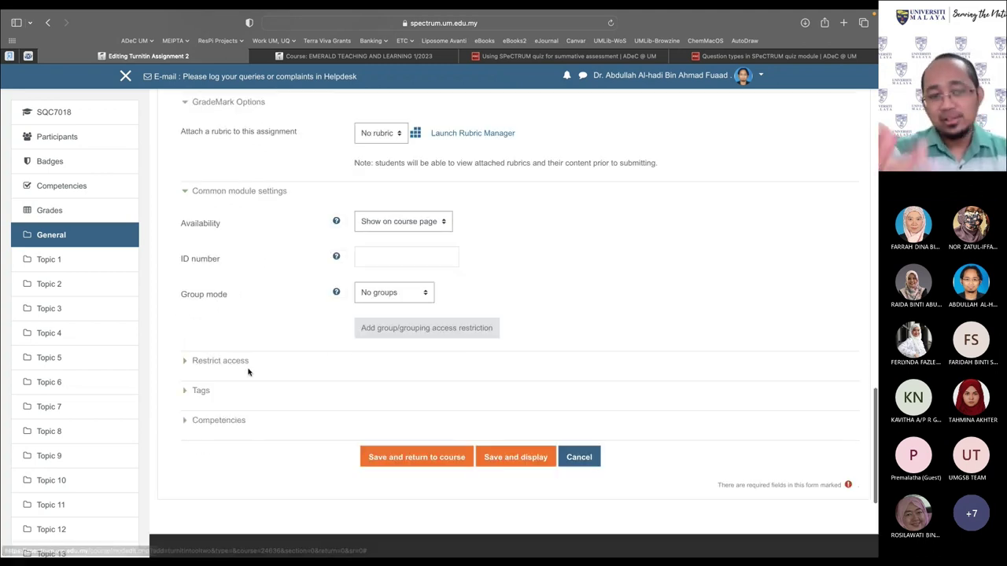
{"action": "left_click", "coordinate": [419, 457]}
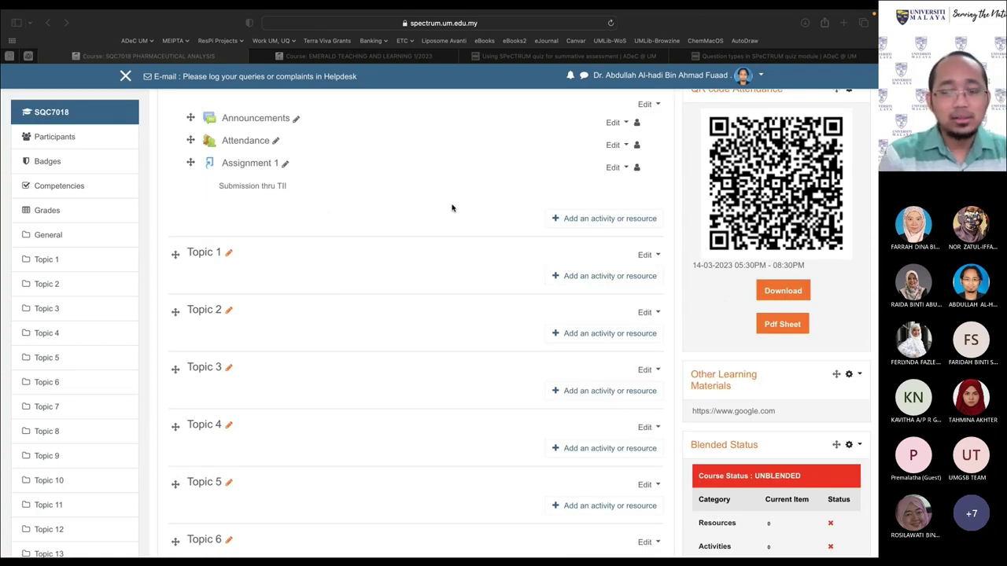
Open the Assignment 1 submission inbox and inspect its Part 1 details and the available assignment administration options
{"action": "left_click", "coordinate": [271, 187]}
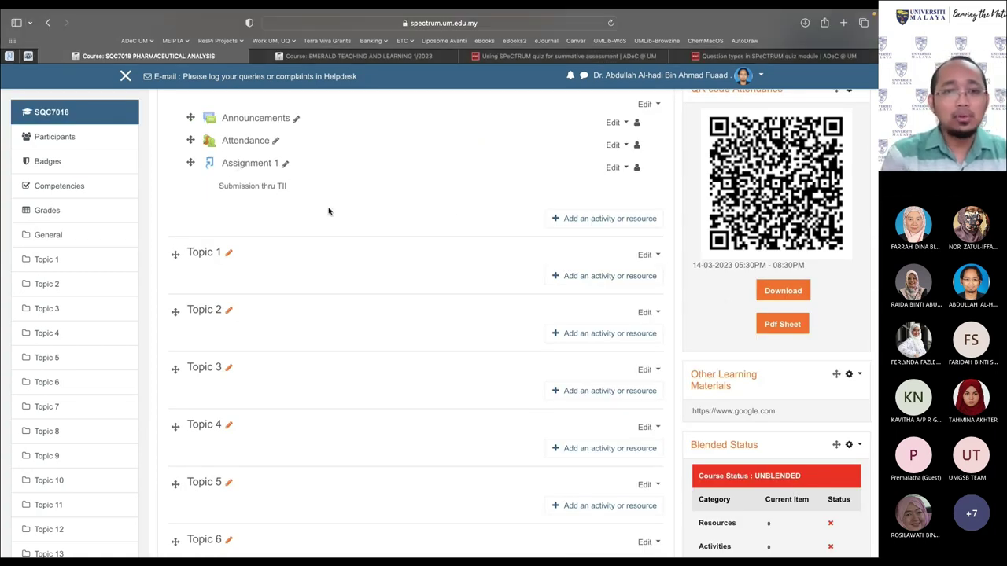
{"action": "scroll", "coordinate": [315, 216], "scroll_direction": "up", "scroll_amount": 2}
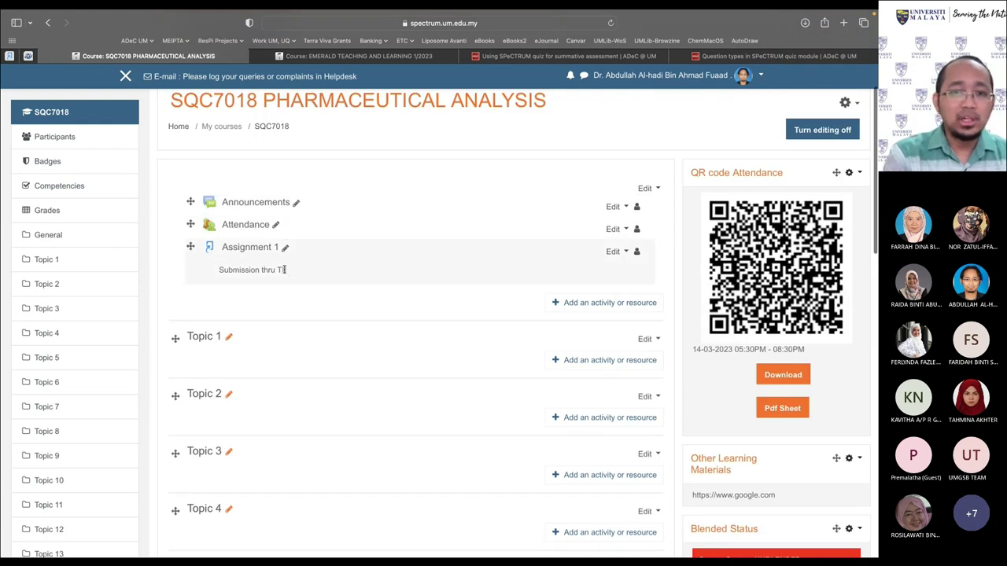
{"action": "left_click", "coordinate": [244, 247]}
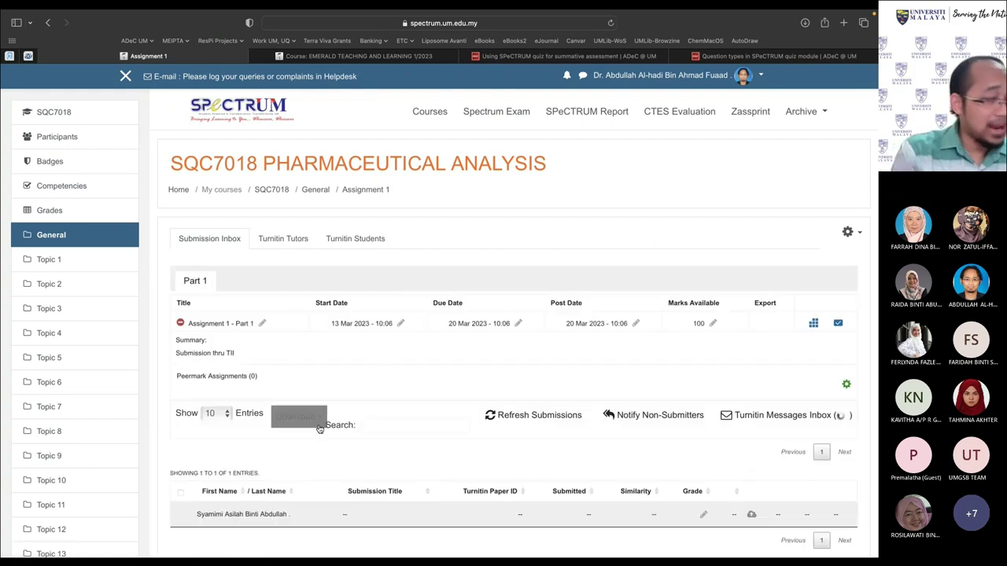
{"action": "scroll", "coordinate": [452, 340], "scroll_direction": "down", "scroll_amount": 2}
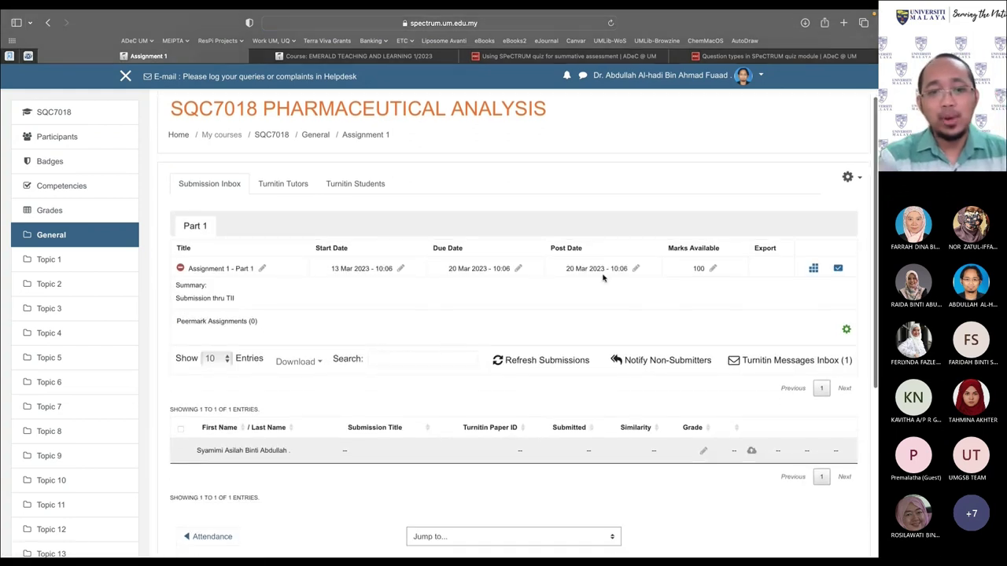
{"action": "left_click", "coordinate": [847, 178]}
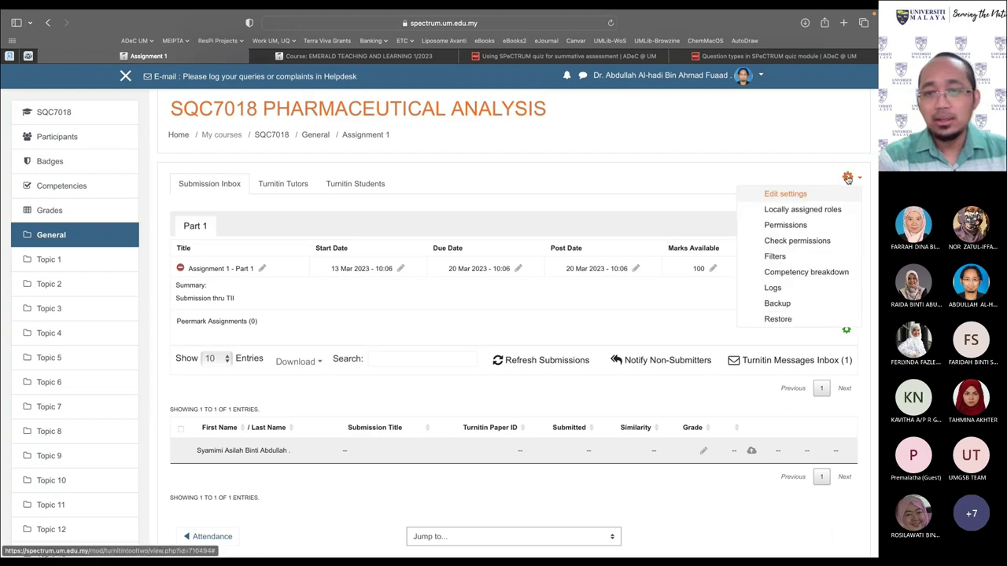
{"action": "left_click", "coordinate": [676, 187]}
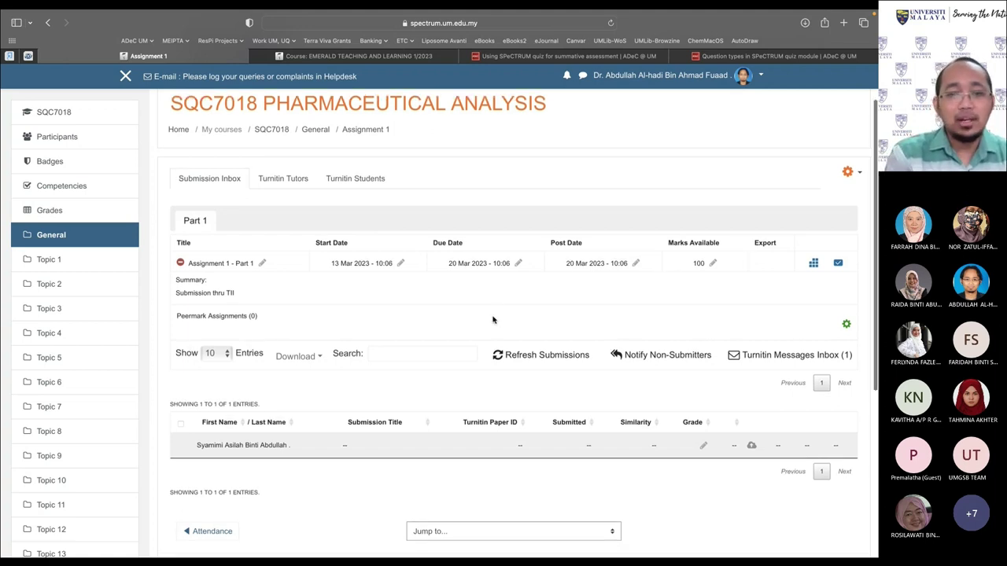
Inspect the Submit Paper form for the enrolled student, close it without submitting, and return to the SQC7018 course page
{"action": "scroll", "coordinate": [493, 320], "scroll_direction": "down", "scroll_amount": 3}
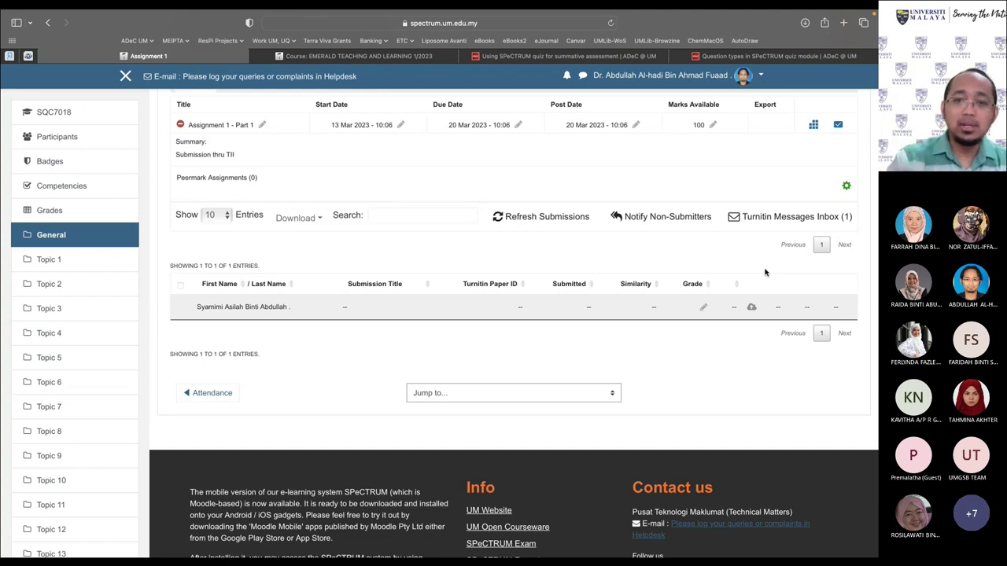
{"action": "left_click", "coordinate": [752, 309]}
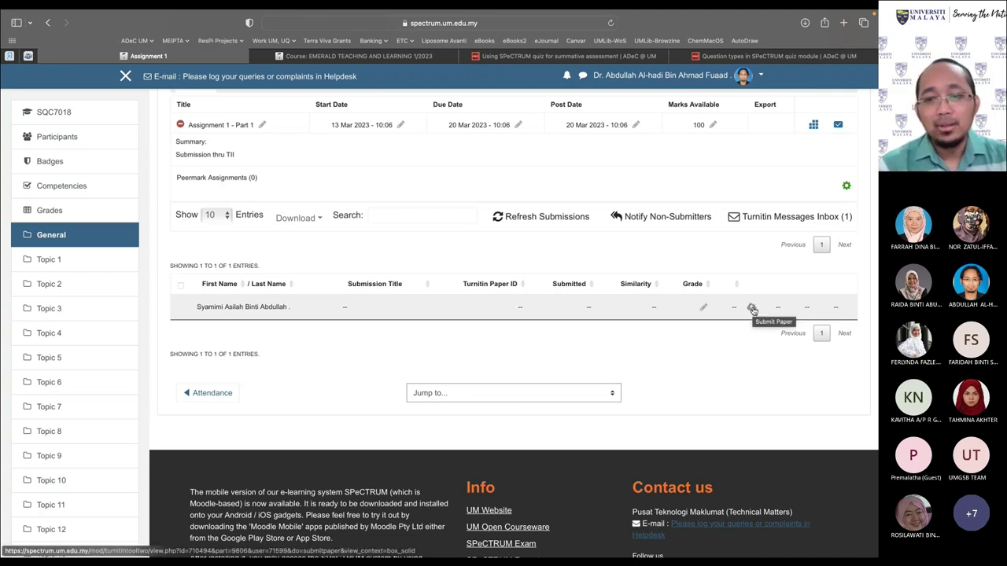
{"action": "left_click", "coordinate": [752, 309]}
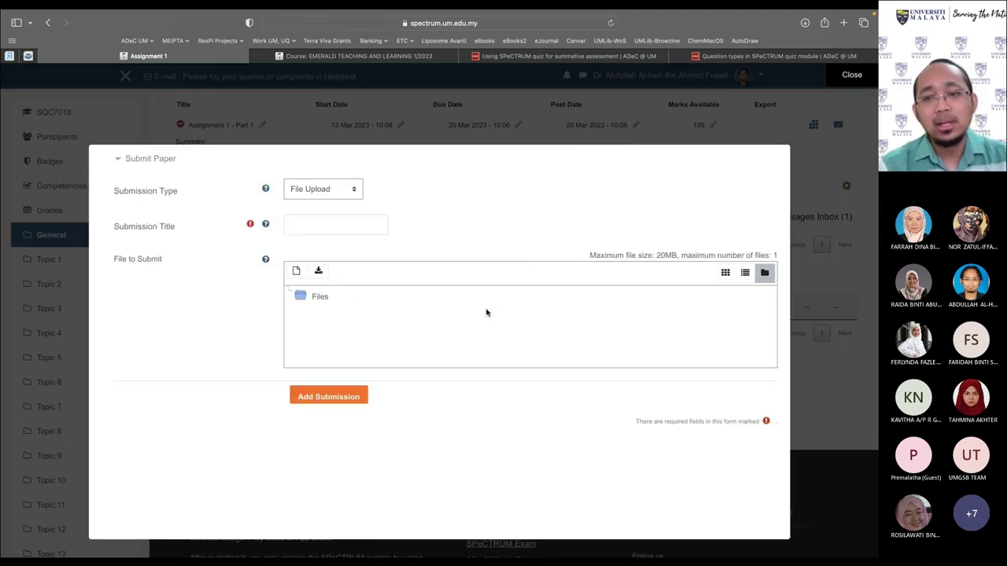
{"action": "key", "text": "Escape"}
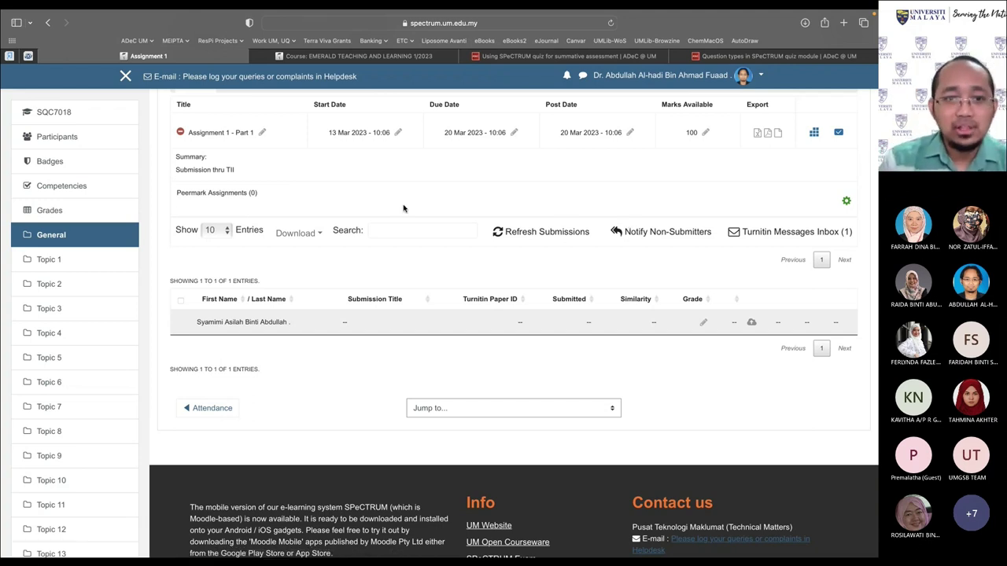
{"action": "scroll", "coordinate": [404, 209], "scroll_direction": "up", "scroll_amount": 3}
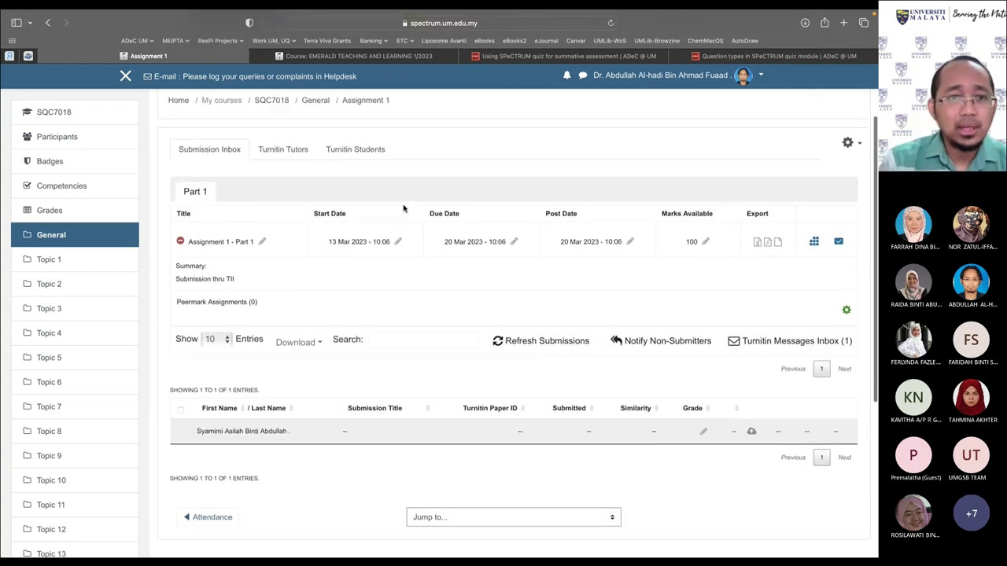
{"action": "scroll", "coordinate": [404, 209], "scroll_direction": "up", "scroll_amount": 1}
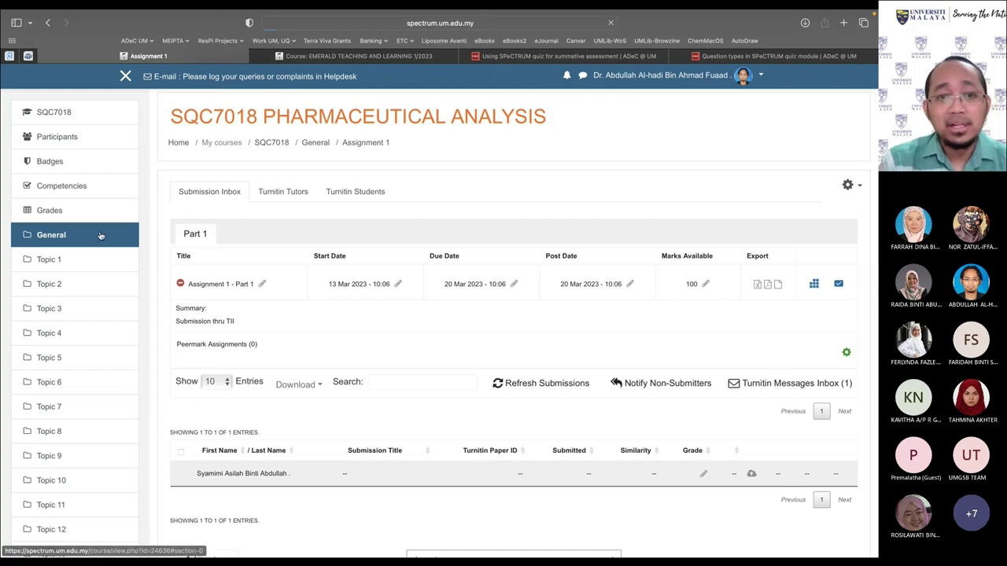
{"action": "left_click", "coordinate": [100, 235]}
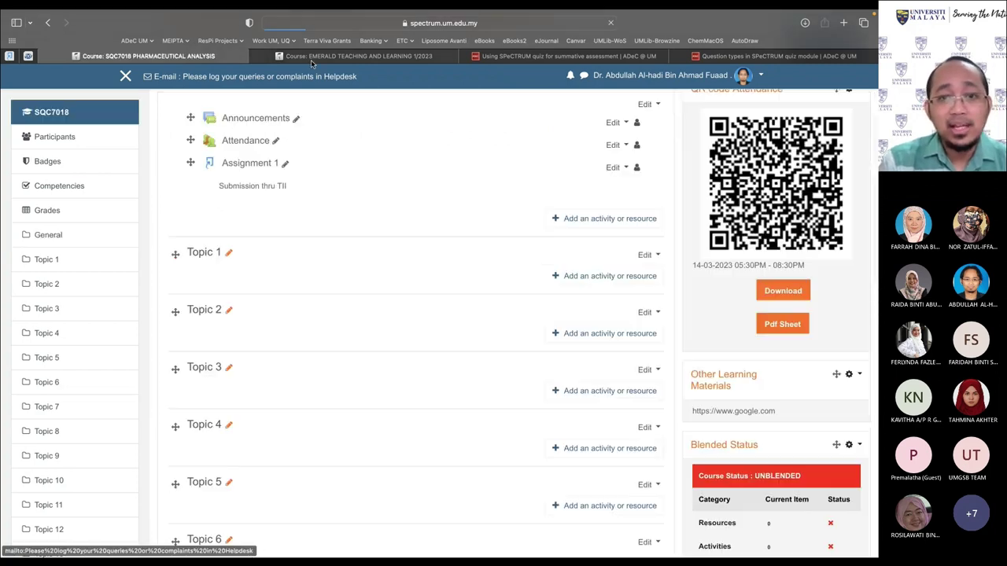
Open turnitin.com in a new browser tab and log in with the saved account e-mail and password
{"action": "left_click", "coordinate": [572, 57]}
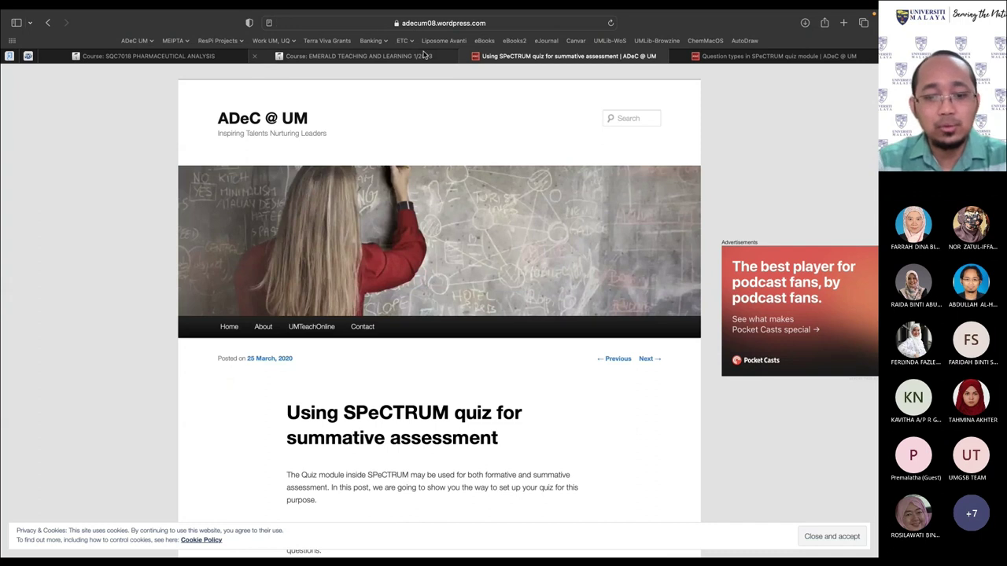
{"action": "key", "text": "super+t"}
{"action": "type", "text": "turnitin.com"}
{"action": "key", "text": "Return"}
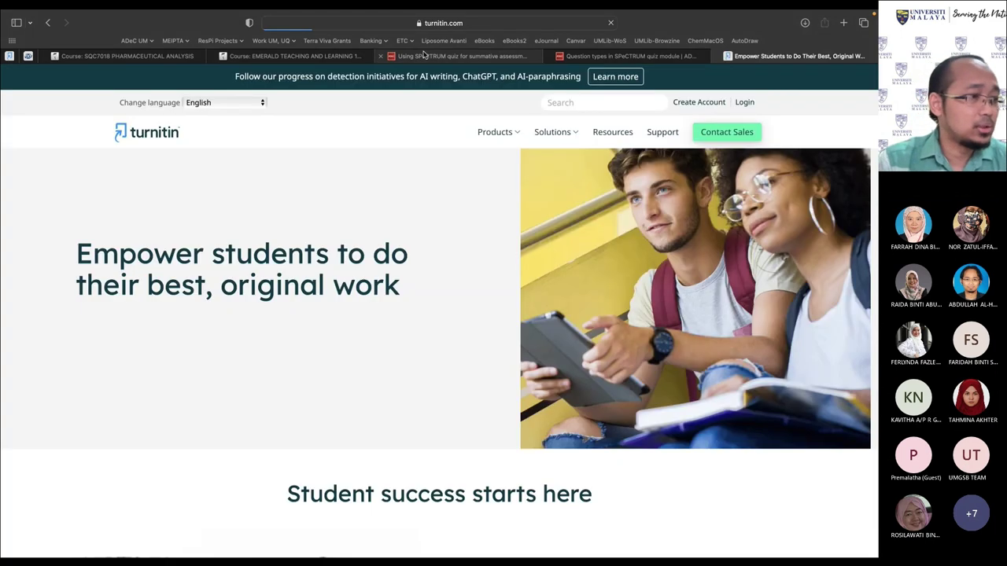
{"action": "left_click", "coordinate": [744, 103]}
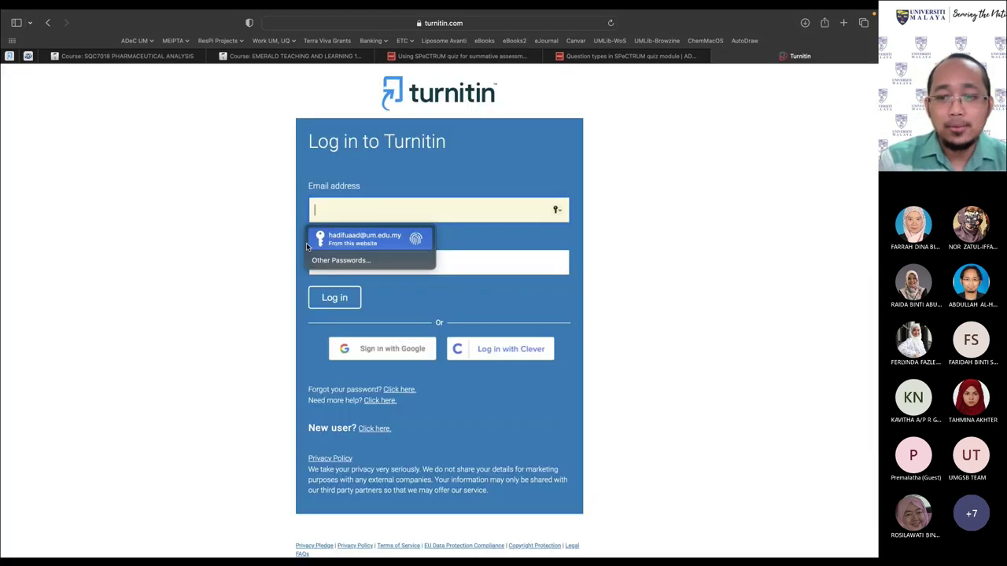
{"action": "left_click", "coordinate": [367, 236]}
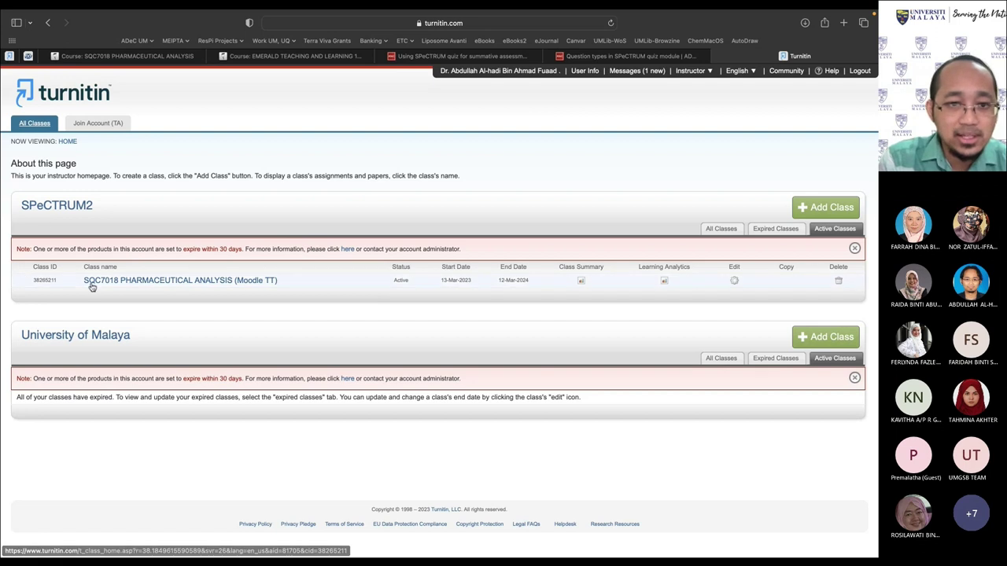
Compare the SQC7018 course page with the Turnitin class list, and briefly view the Others slide in the presentation
{"action": "left_click", "coordinate": [295, 56]}
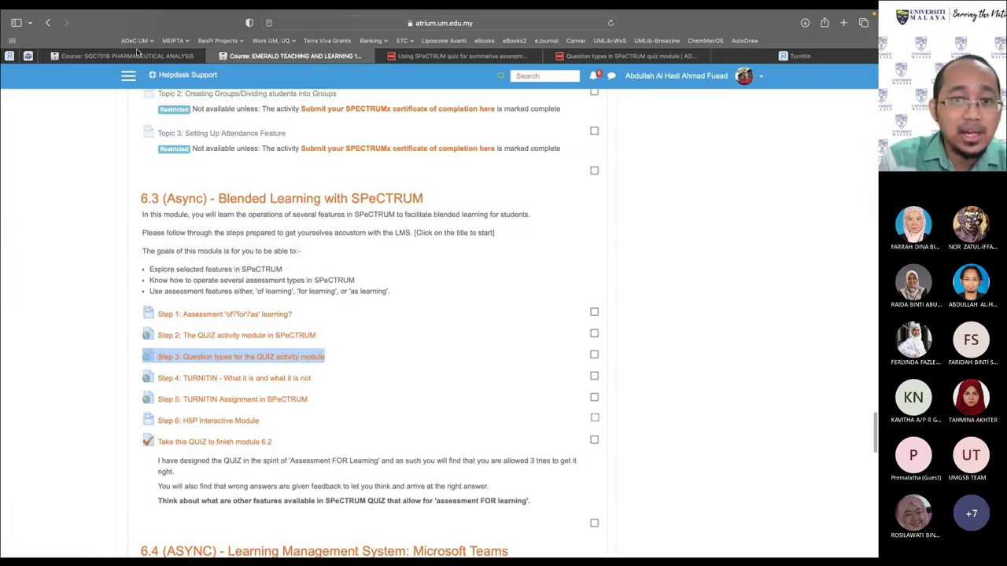
{"action": "left_click", "coordinate": [138, 54]}
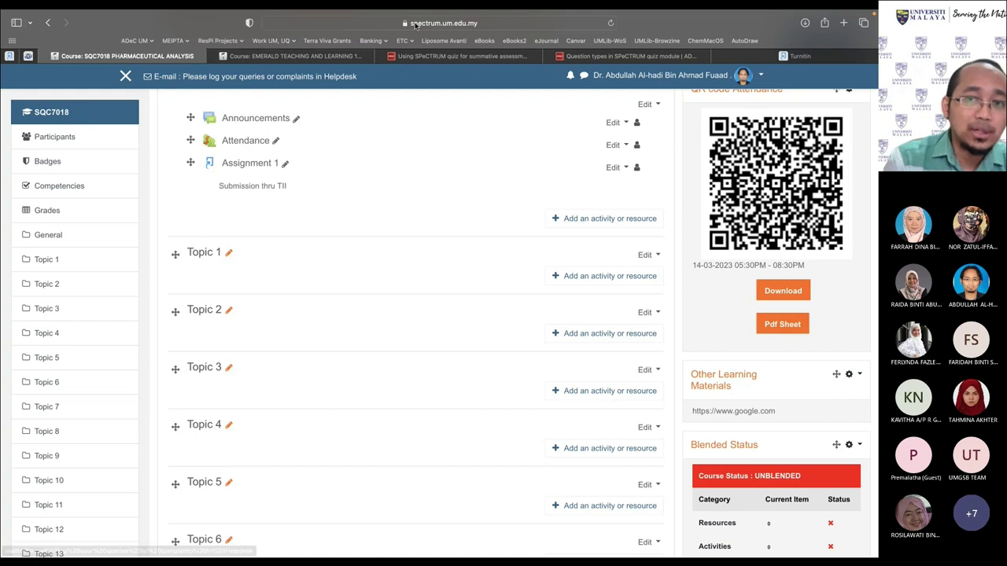
{"action": "left_click", "coordinate": [800, 55]}
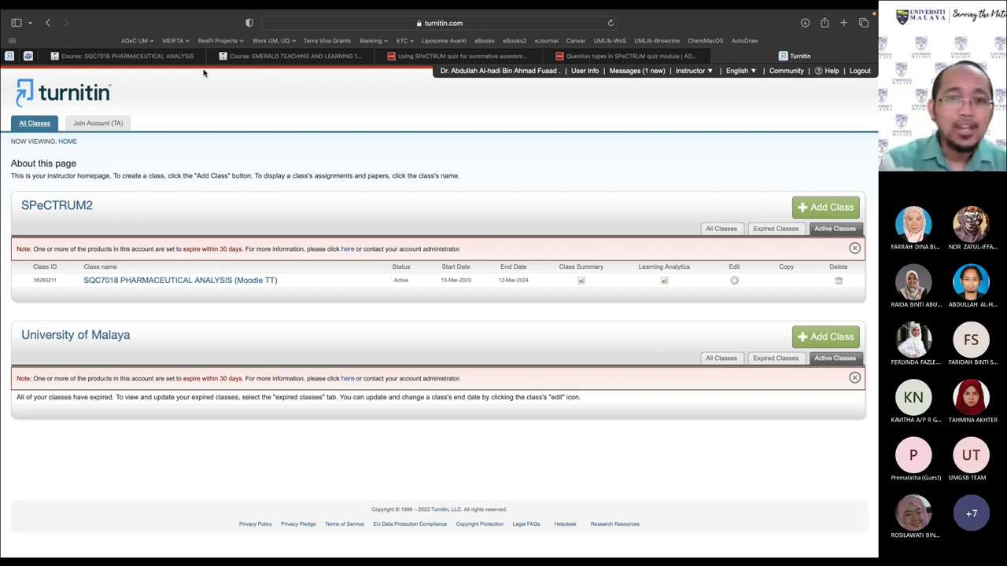
{"action": "left_click", "coordinate": [140, 58]}
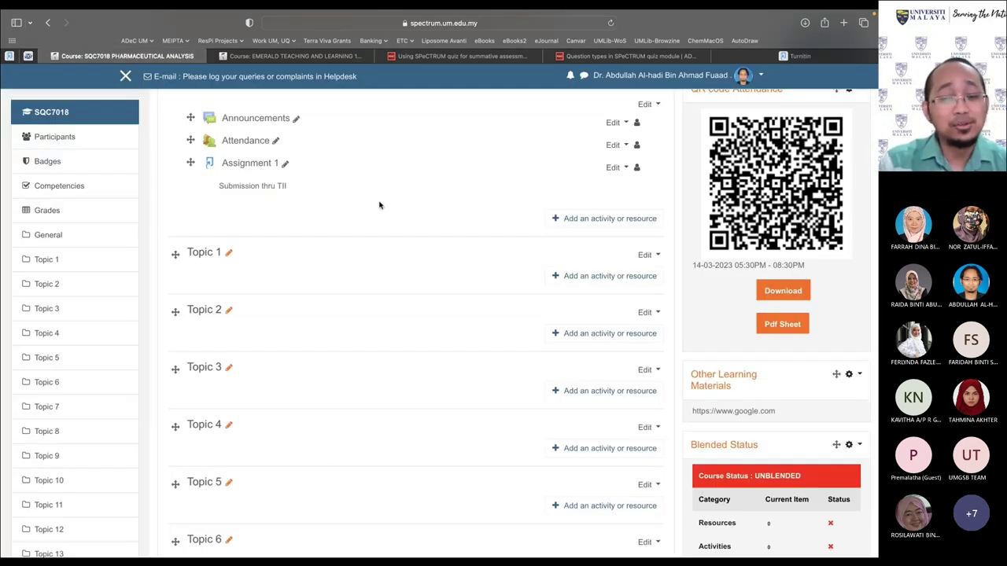
{"action": "scroll", "coordinate": [380, 217], "scroll_direction": "up", "scroll_amount": 5}
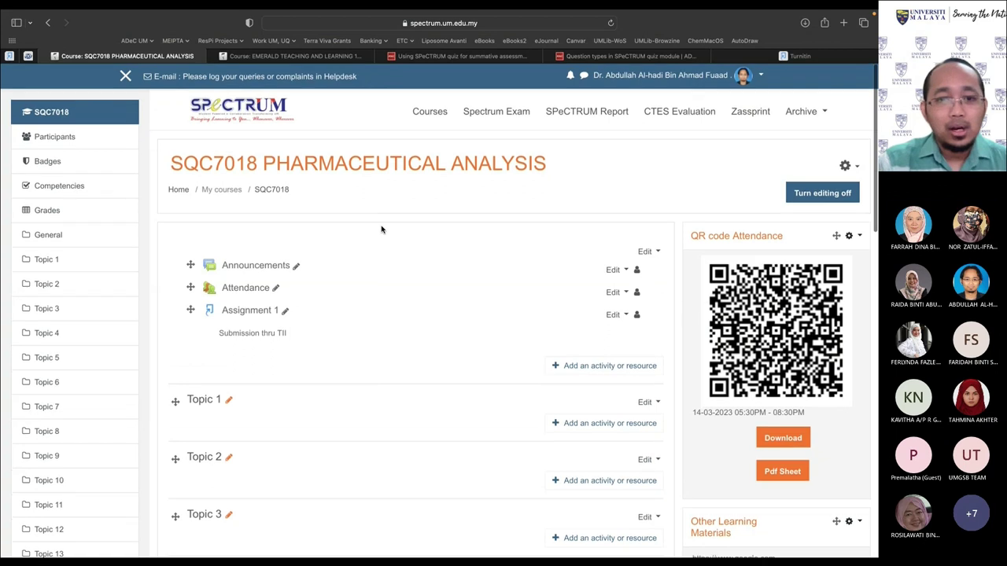
{"action": "key", "text": "ctrl+Left"}
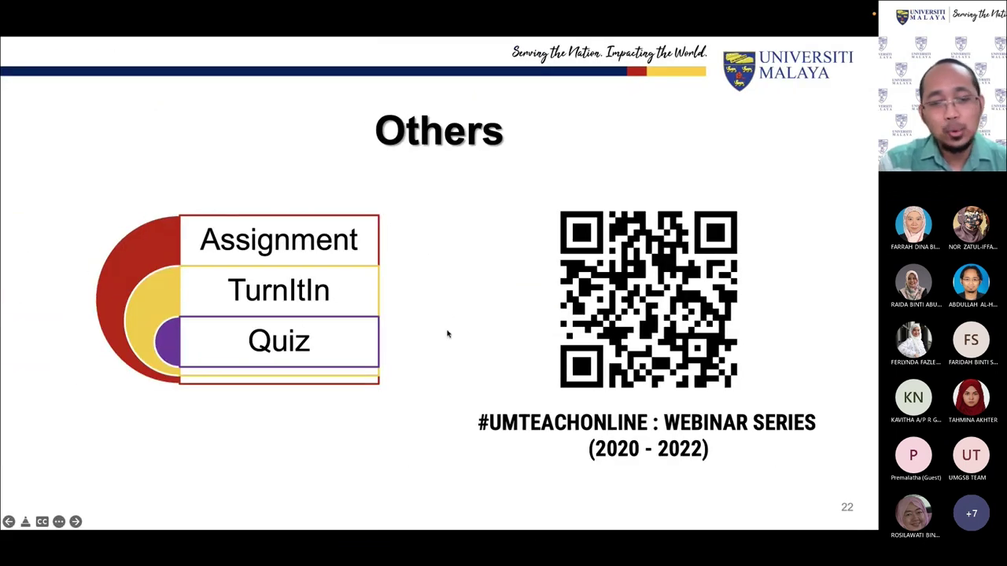
{"action": "key", "text": "ctrl+Right"}
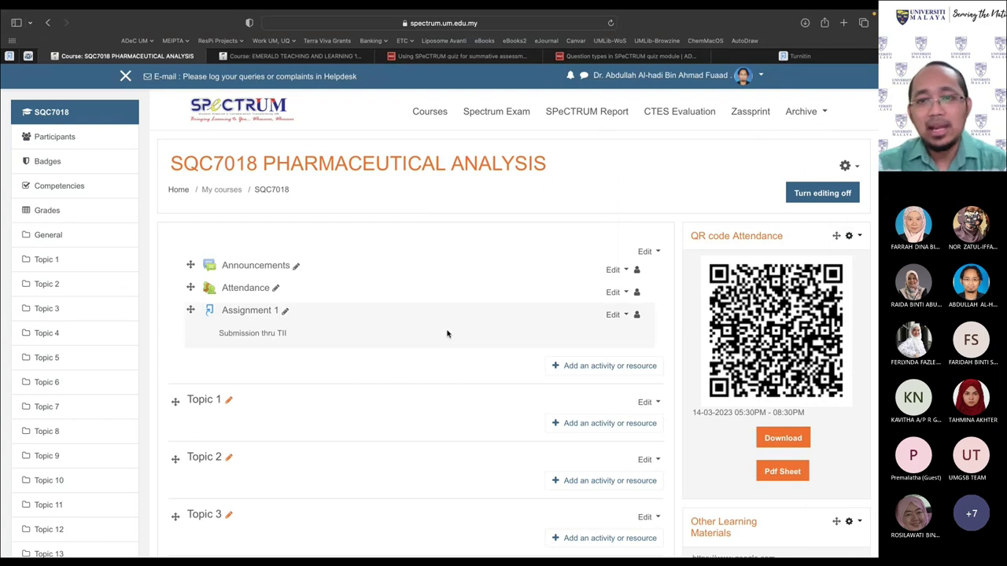
Look through the ADeC post on using SPeCTRUM quiz for summative assessment, covering setup, question bank and adding questions
{"action": "left_click", "coordinate": [479, 57]}
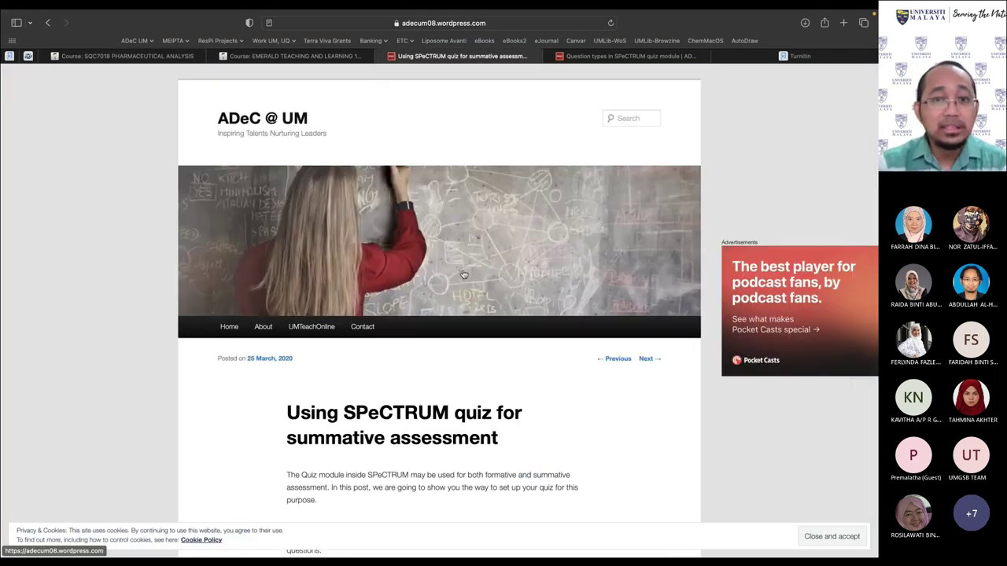
{"action": "scroll", "coordinate": [468, 461], "scroll_direction": "down", "scroll_amount": 5}
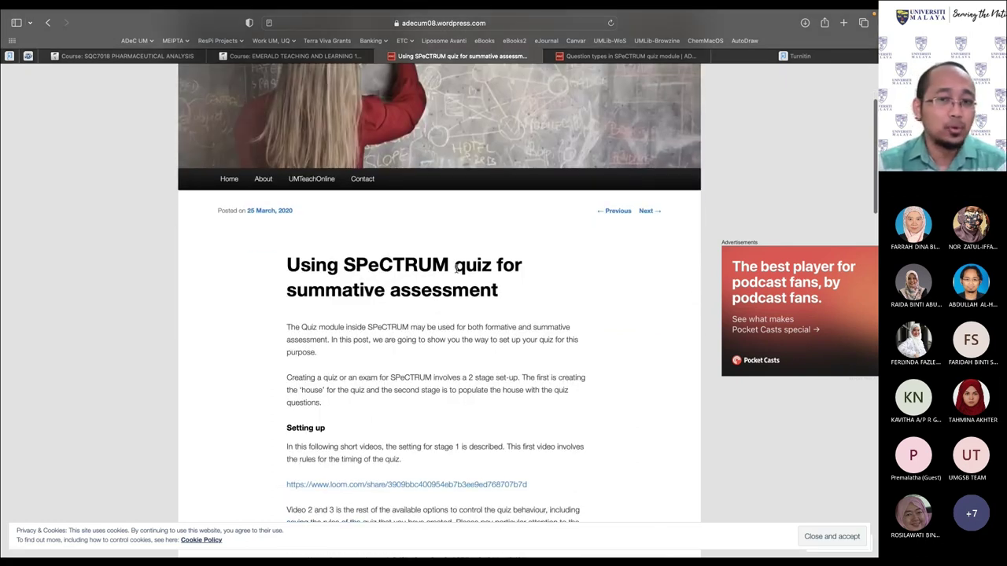
{"action": "scroll", "coordinate": [424, 306], "scroll_direction": "down", "scroll_amount": 8}
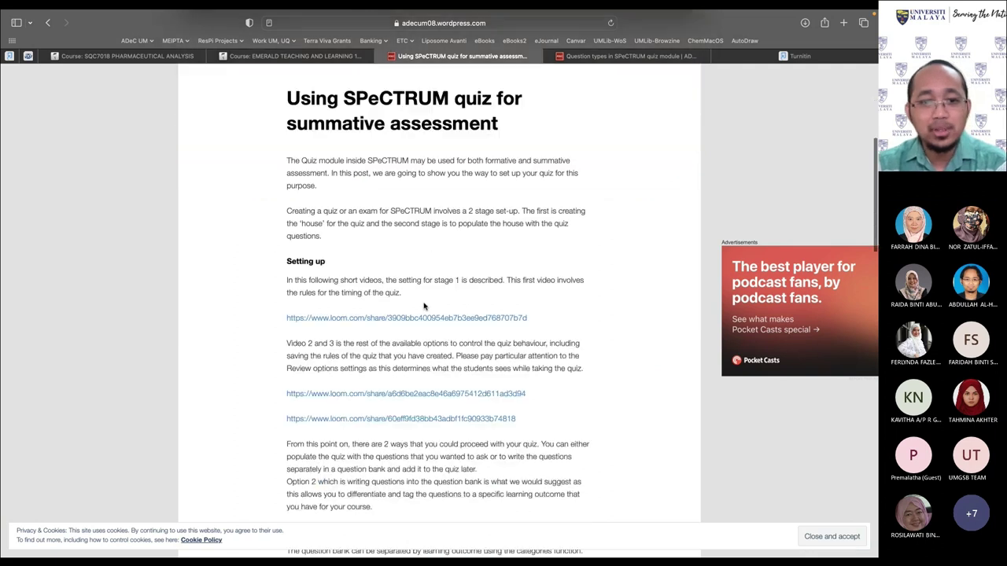
{"action": "scroll", "coordinate": [358, 333], "scroll_direction": "down", "scroll_amount": 4}
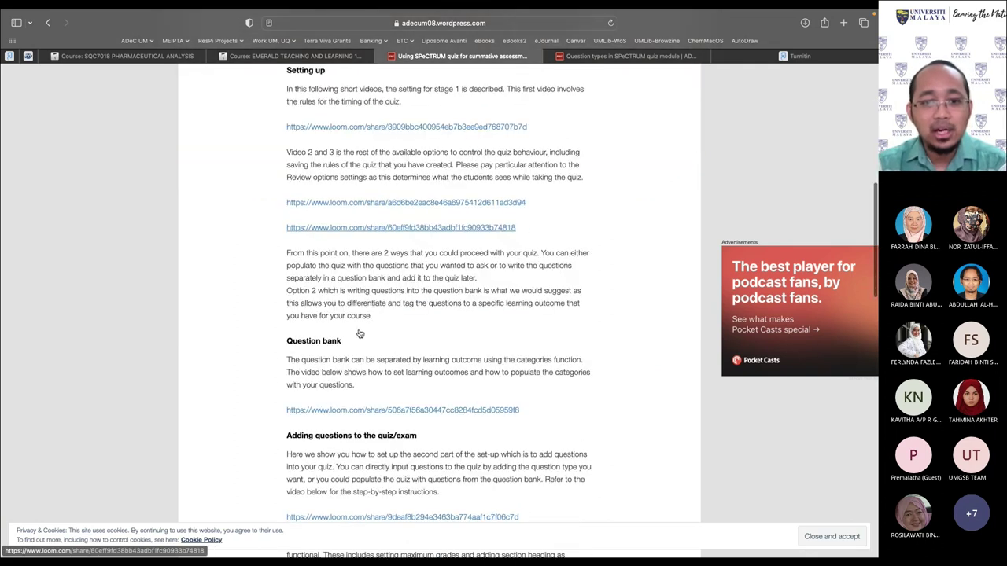
{"action": "scroll", "coordinate": [358, 333], "scroll_direction": "down", "scroll_amount": 15}
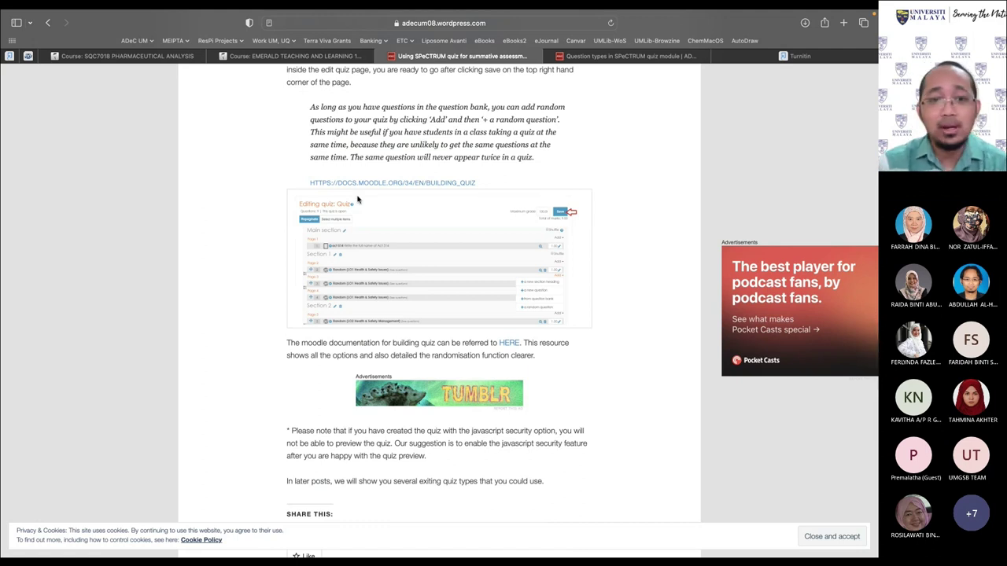
{"action": "scroll", "coordinate": [357, 199], "scroll_direction": "down", "scroll_amount": 10}
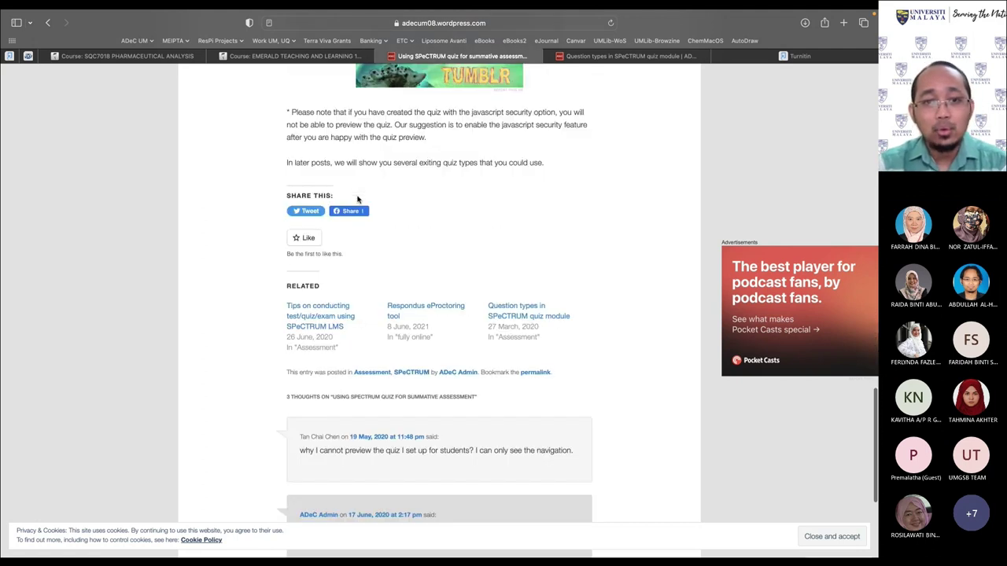
{"action": "scroll", "coordinate": [357, 199], "scroll_direction": "up", "scroll_amount": 4}
{"action": "scroll", "coordinate": [358, 199], "scroll_direction": "up", "scroll_amount": 20}
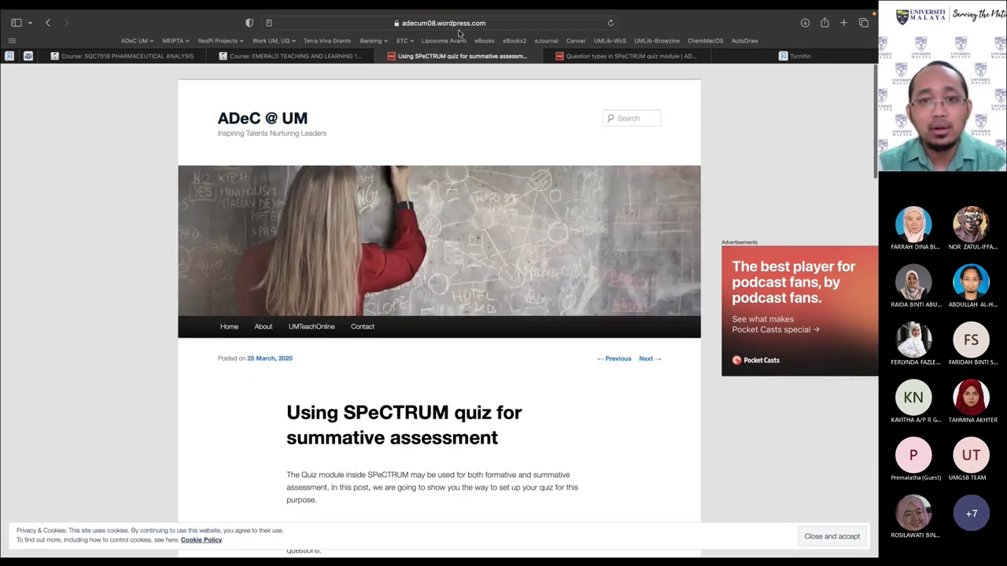
Look through the ADeC post on question types in the SPeCTRUM quiz module, including the question selection window and example videos
{"action": "mouse_move", "coordinate": [425, 26]}
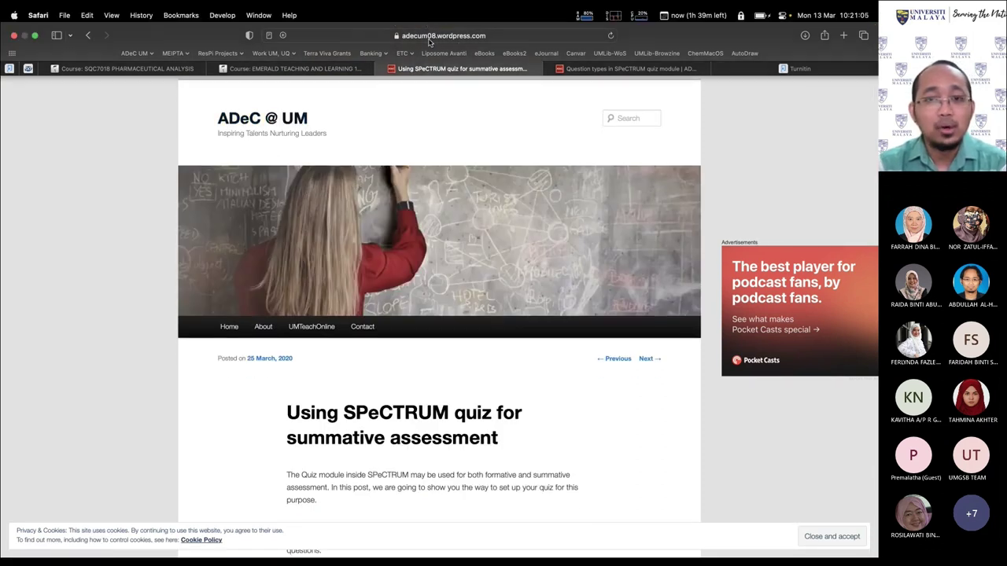
{"action": "left_click", "coordinate": [649, 73]}
{"action": "scroll", "coordinate": [521, 298], "scroll_direction": "up", "scroll_amount": 10}
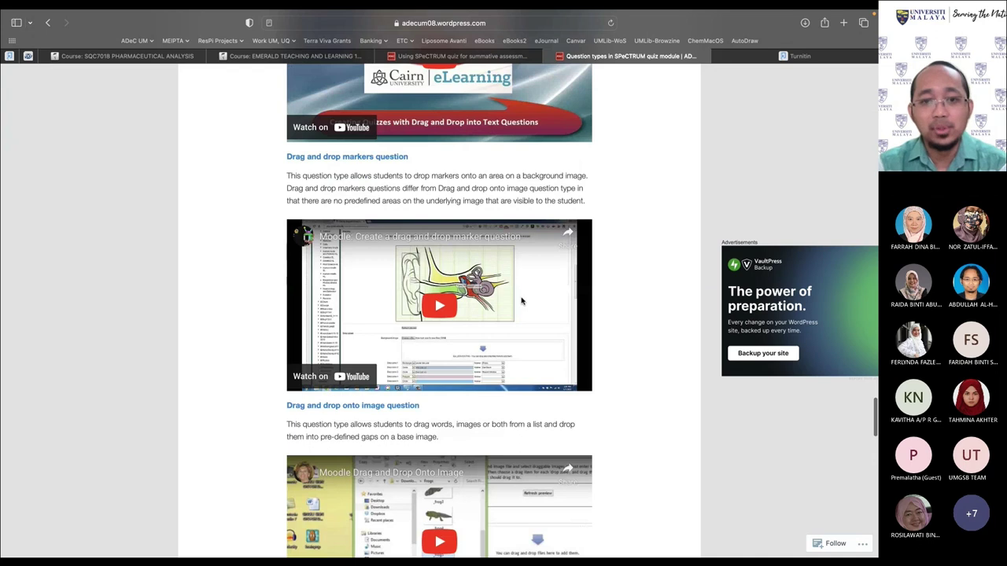
{"action": "scroll", "coordinate": [521, 302], "scroll_direction": "up", "scroll_amount": 20}
{"action": "scroll", "coordinate": [521, 301], "scroll_direction": "down", "scroll_amount": 15}
{"action": "scroll", "coordinate": [520, 299], "scroll_direction": "up", "scroll_amount": 6}
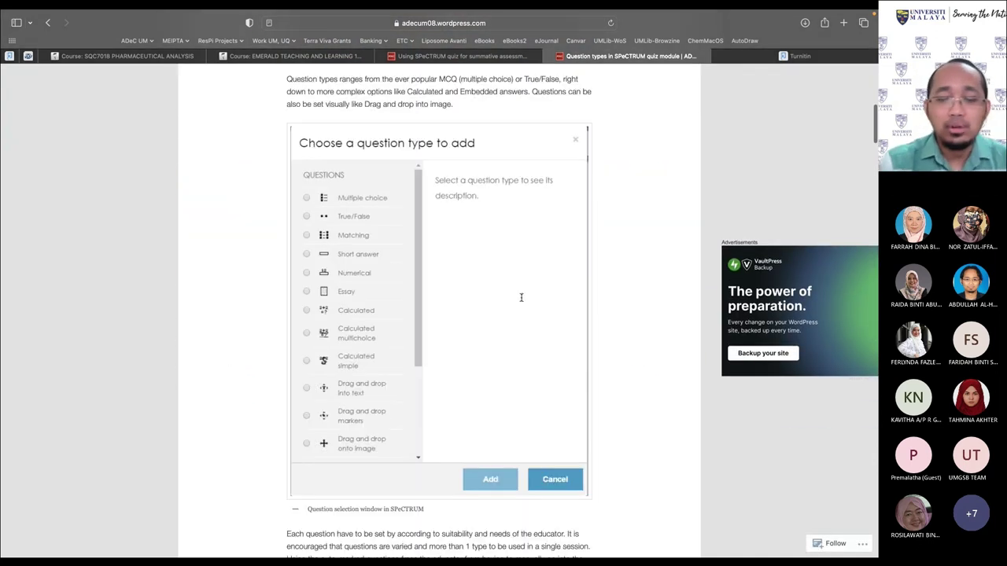
{"action": "scroll", "coordinate": [604, 297], "scroll_direction": "down", "scroll_amount": 10}
{"action": "scroll", "coordinate": [605, 298], "scroll_direction": "down", "scroll_amount": 20}
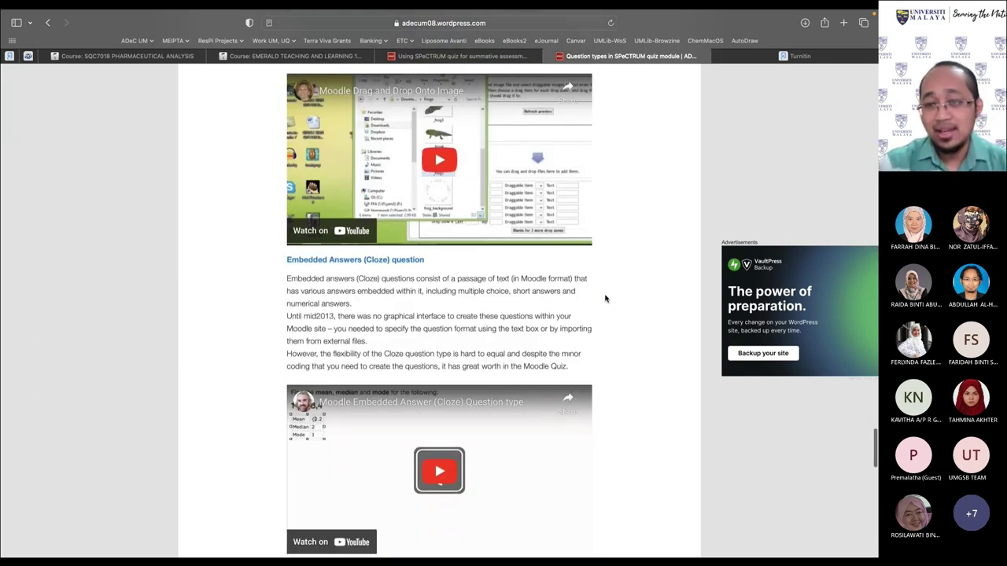
Read the remaining question type examples and closing notes of the post, and revisit its introduction and question selection window
{"action": "scroll", "coordinate": [605, 298], "scroll_direction": "down", "scroll_amount": 15}
{"action": "scroll", "coordinate": [605, 298], "scroll_direction": "up", "scroll_amount": 10}
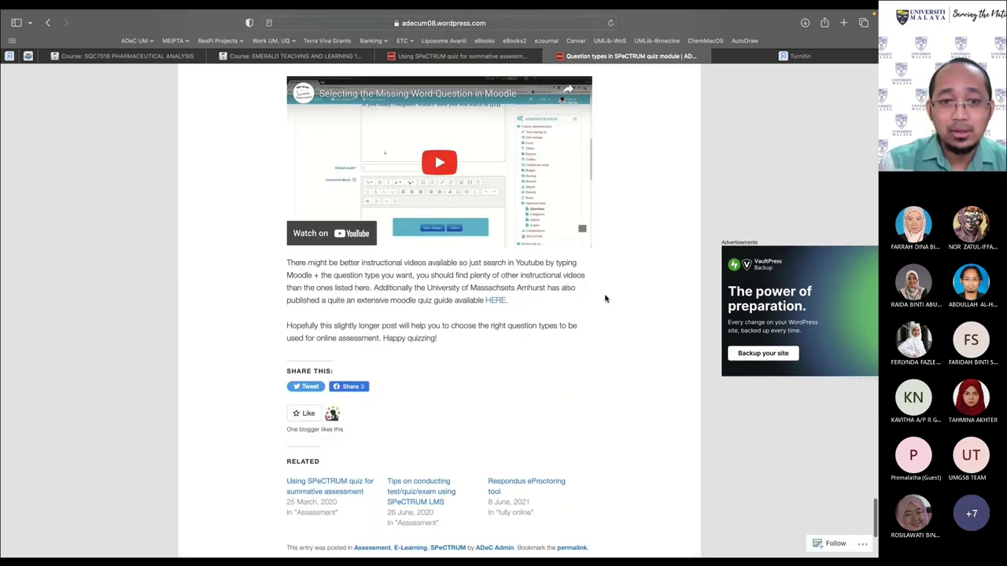
{"action": "scroll", "coordinate": [605, 299], "scroll_direction": "up", "scroll_amount": 20}
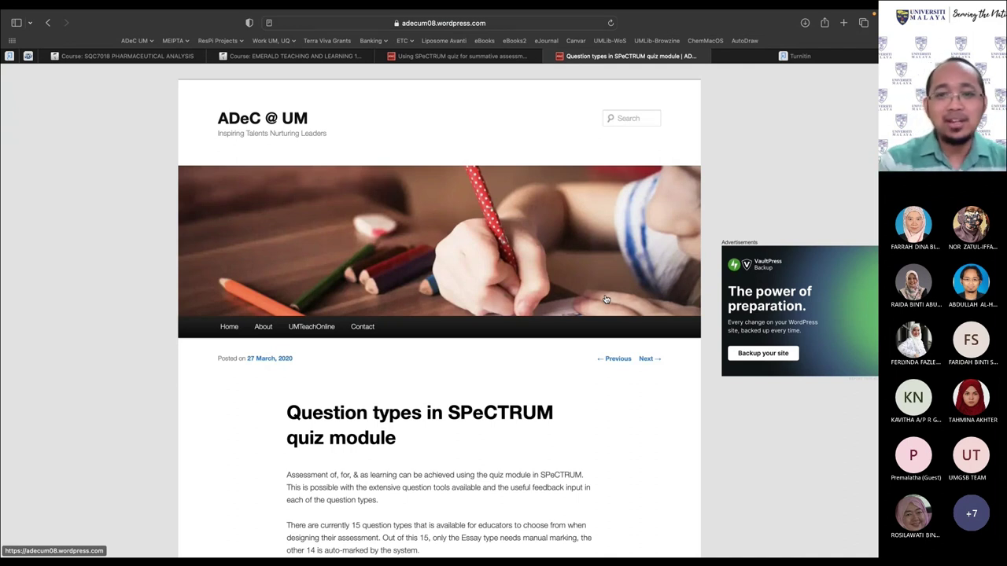
{"action": "scroll", "coordinate": [595, 493], "scroll_direction": "down", "scroll_amount": 5}
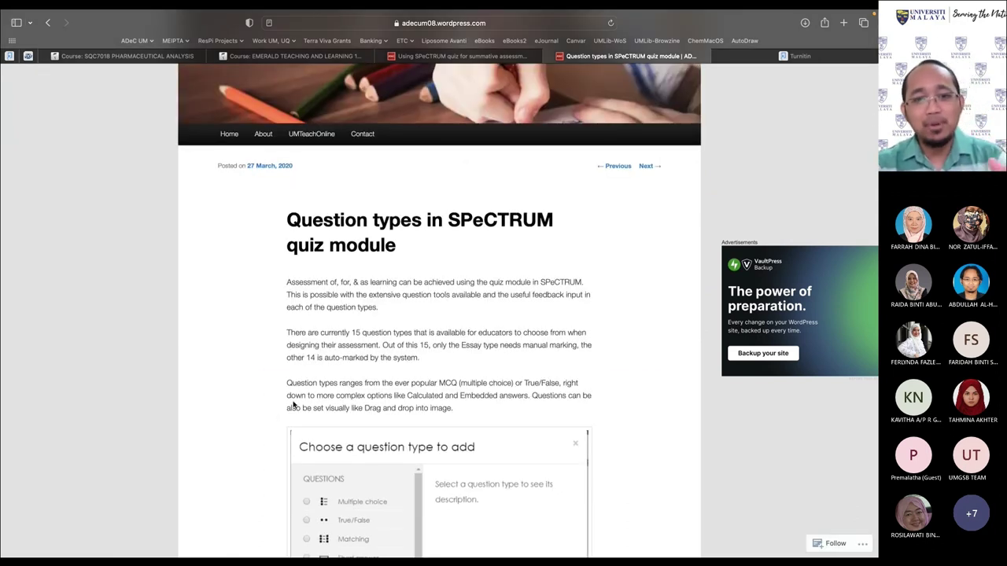
{"action": "scroll", "coordinate": [292, 404], "scroll_direction": "down", "scroll_amount": 3}
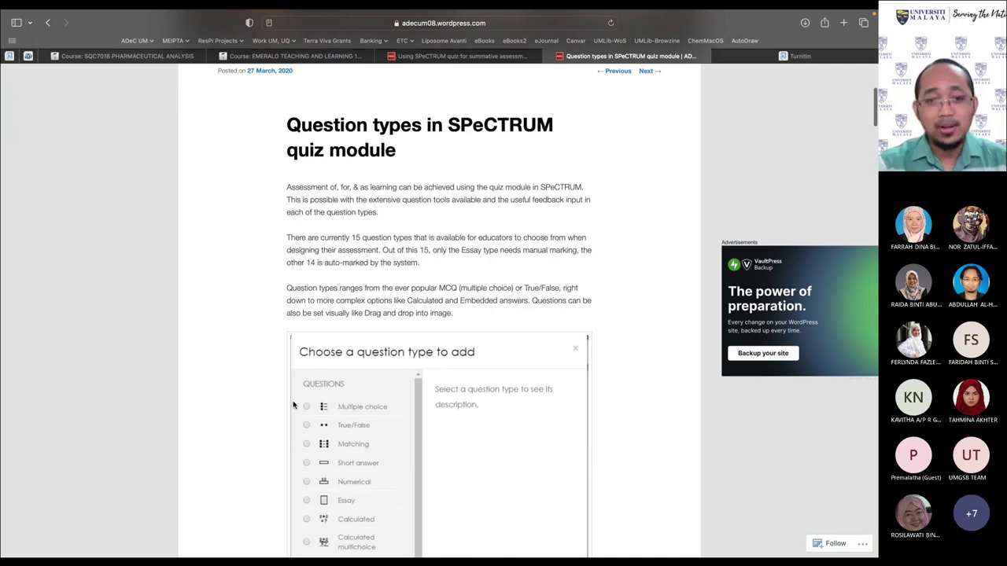
{"action": "scroll", "coordinate": [293, 404], "scroll_direction": "down", "scroll_amount": 5}
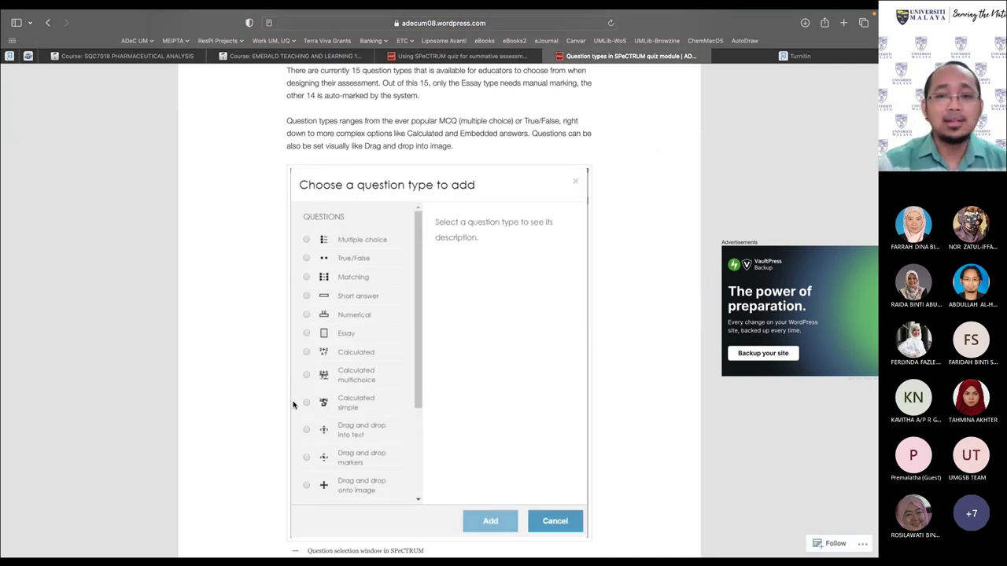
{"action": "scroll", "coordinate": [293, 404], "scroll_direction": "down", "scroll_amount": 5}
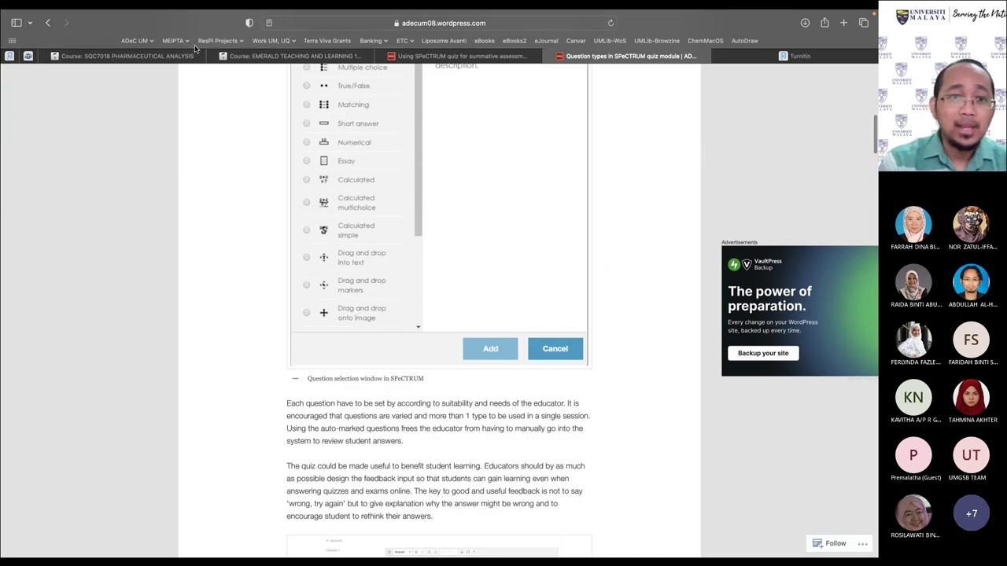
Return to the SQC7018 Pharmaceutical Analysis course page and switch to the presentation's closing Thank You slide
{"action": "left_click", "coordinate": [125, 55]}
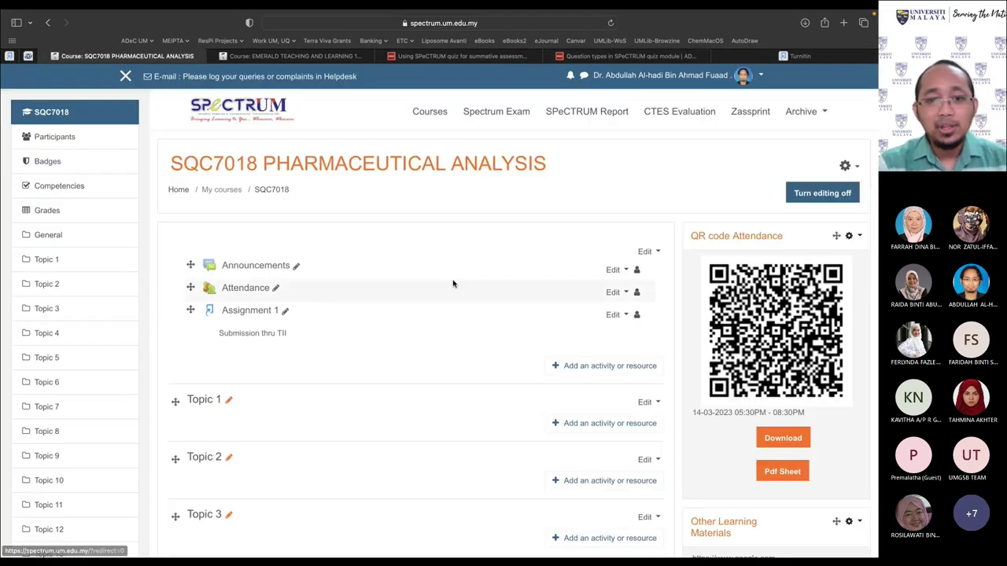
{"action": "key", "text": "ctrl+Left"}
{"action": "key", "text": "Left"}
{"action": "key", "text": "Right"}
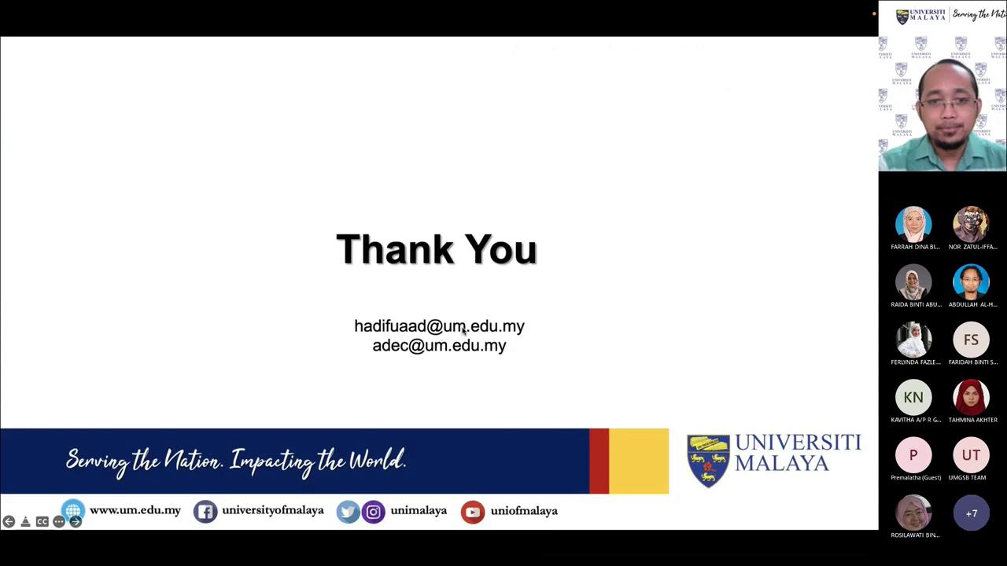